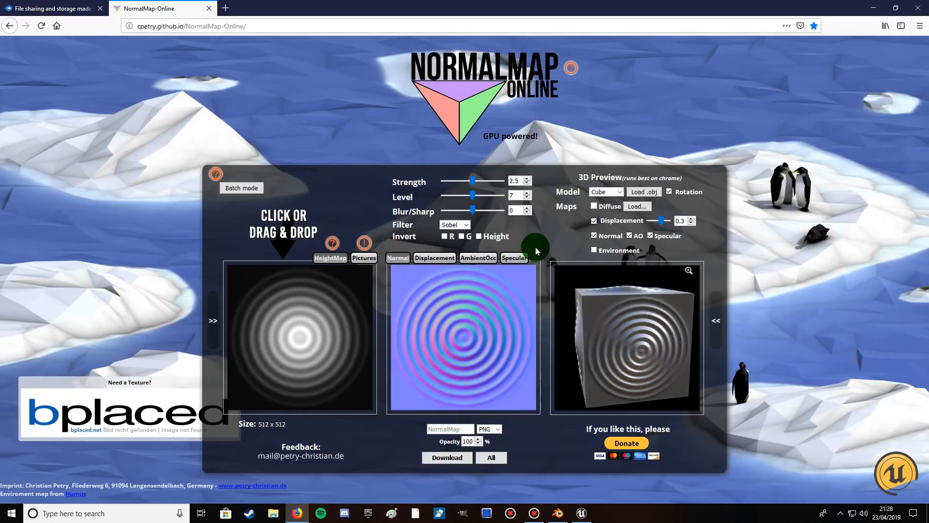
# Load BrickWall1.jpg from Unreal Tutorial Downloads as the diffuse texture of the 3D preview
pyautogui.click(632, 209)
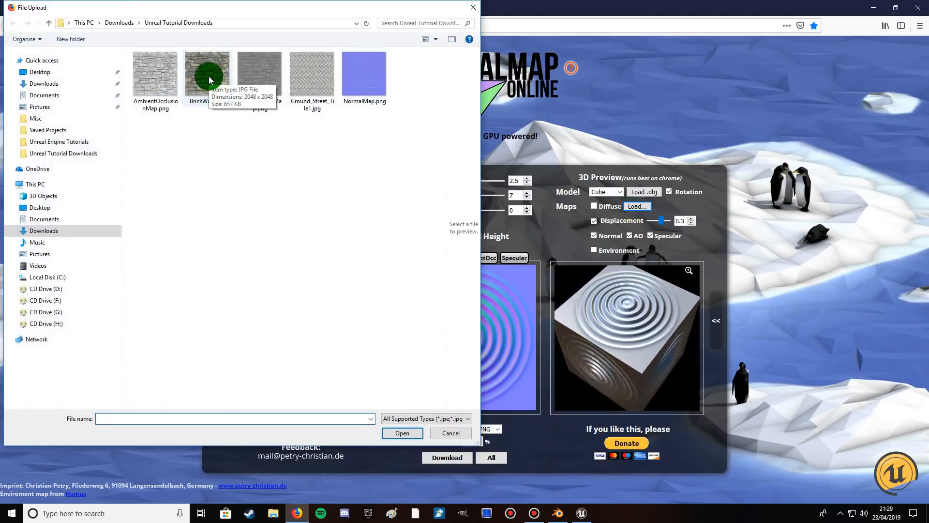
pyautogui.doubleClick(209, 76)
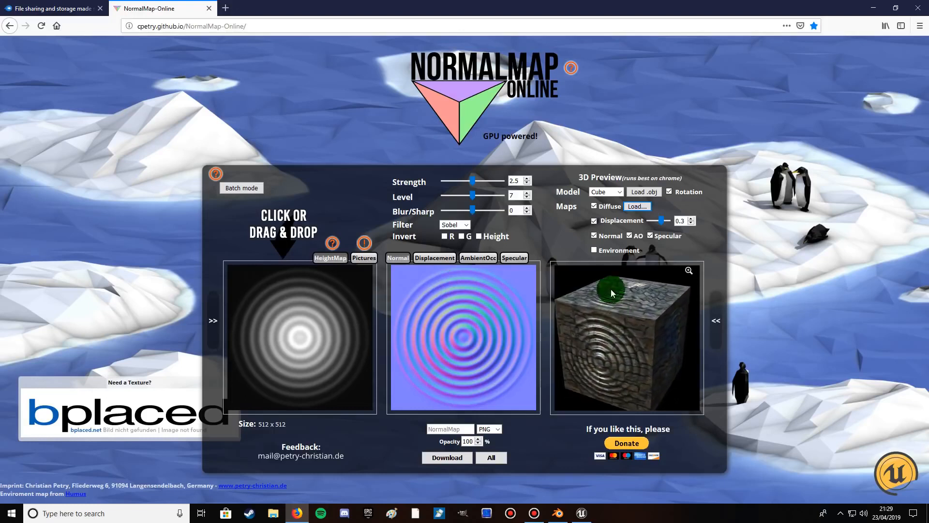
pyautogui.click(594, 236)
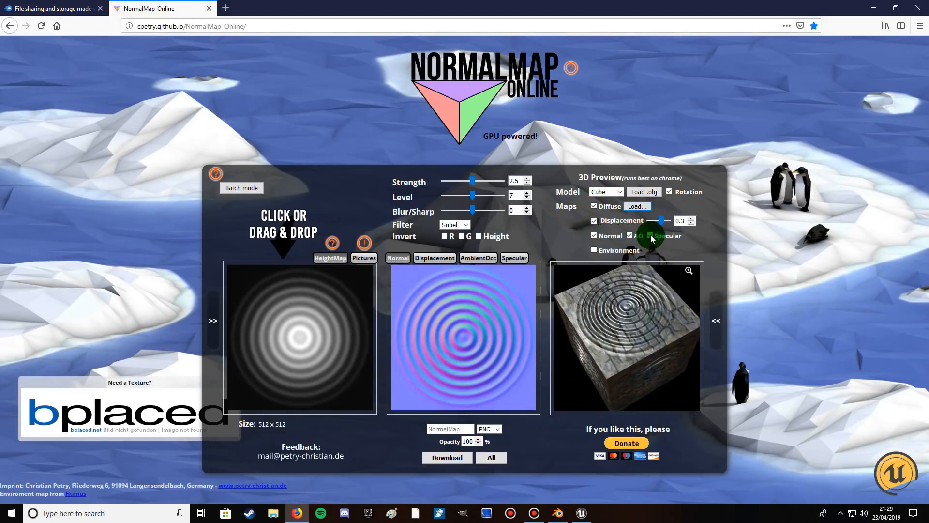
pyautogui.click(594, 249)
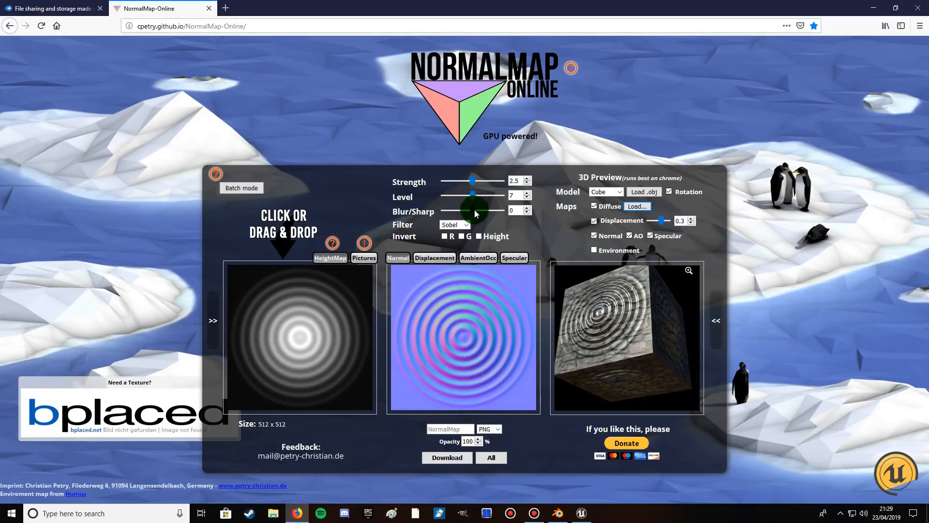
# Look through the settings of the displacement, ambient occlusion and specular maps
pyautogui.click(432, 258)
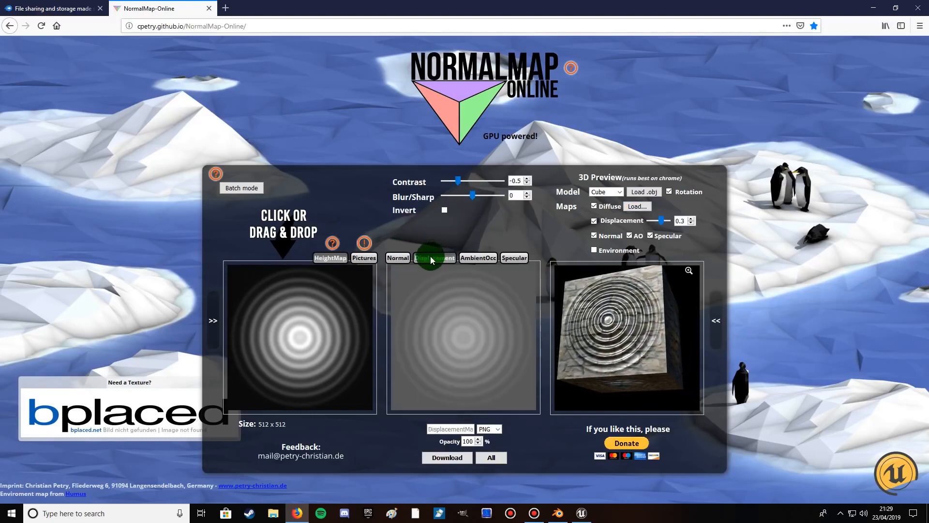
pyautogui.click(479, 258)
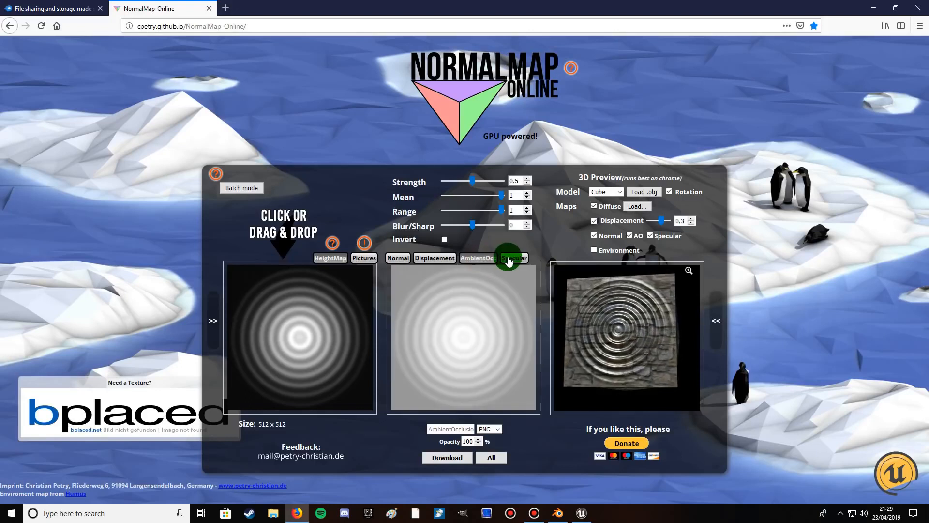
pyautogui.click(508, 259)
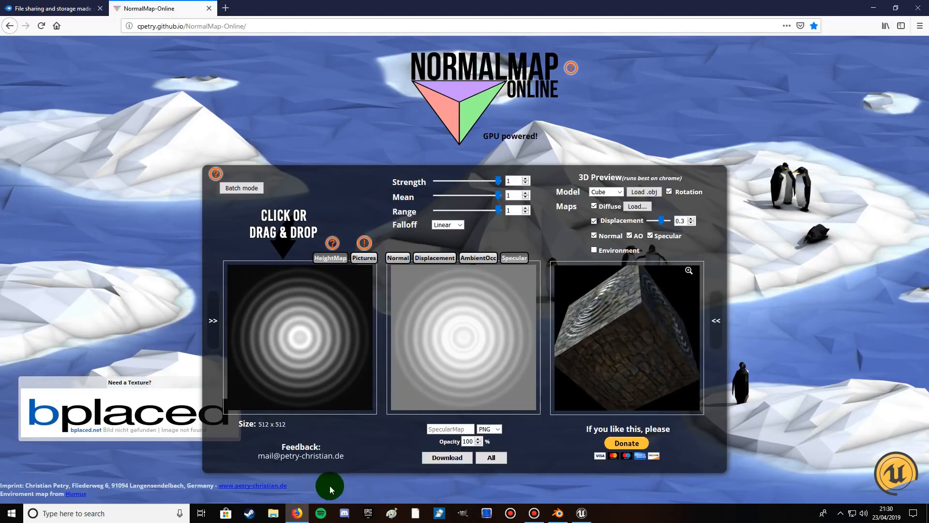
# Use BrickWall1.jpg from the Unreal Tutorial Downloads folder as the source height map image
pyautogui.click(273, 514)
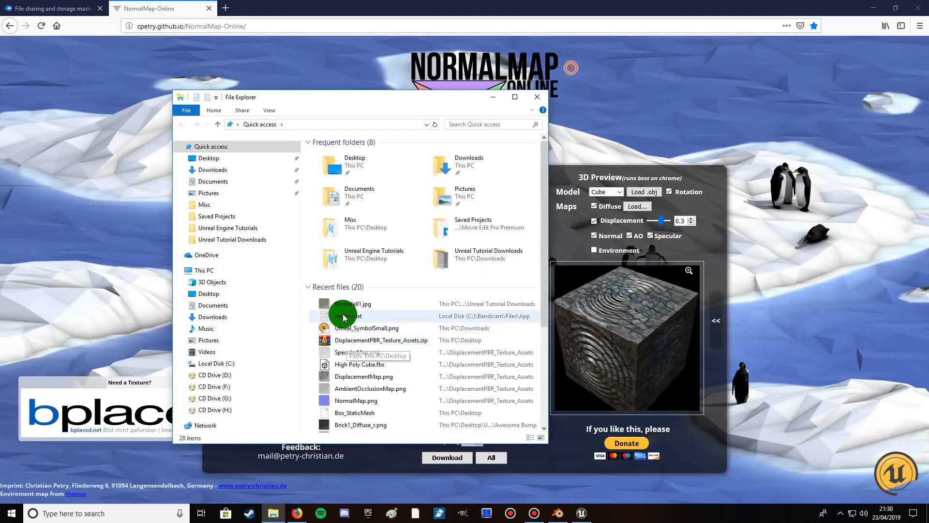
pyautogui.click(216, 239)
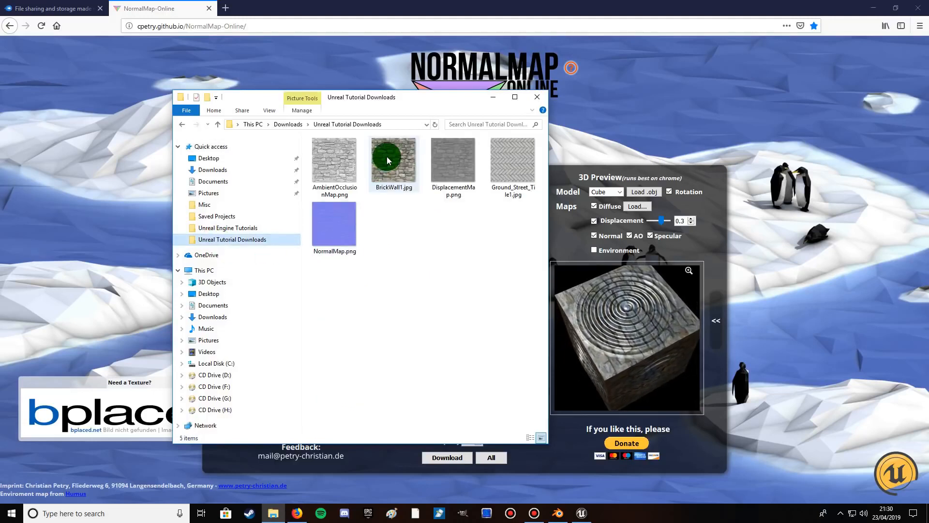
pyautogui.moveTo(394, 94); pyautogui.dragTo(137, 77)
pyautogui.moveTo(140, 135); pyautogui.dragTo(324, 336)
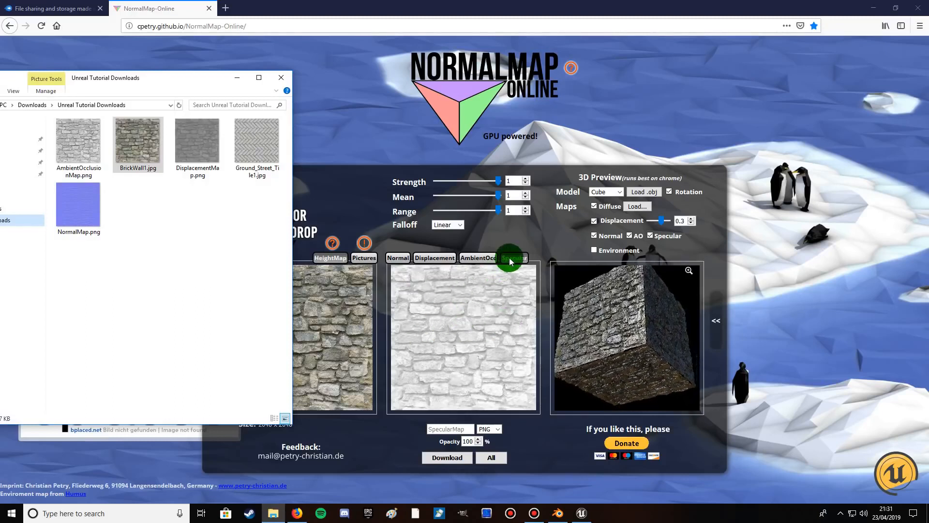
# Display the normal map and disable Specular and AO in the 3D preview
pyautogui.click(394, 260)
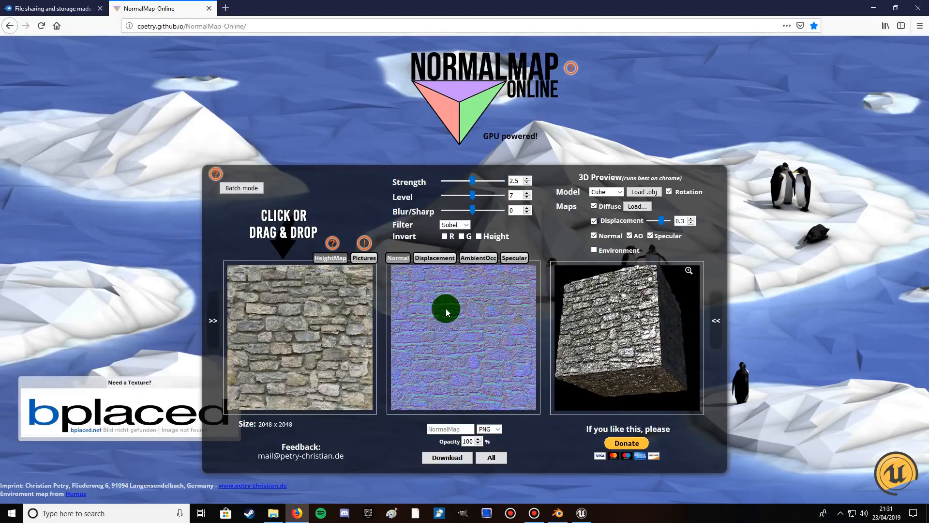
pyautogui.click(651, 236)
pyautogui.click(629, 236)
# Set the normal map's Strength to 5, Level to 10 and Blur/Sharp to 5
pyautogui.click(621, 291)
pyautogui.moveTo(622, 291); pyautogui.dragTo(631, 334)
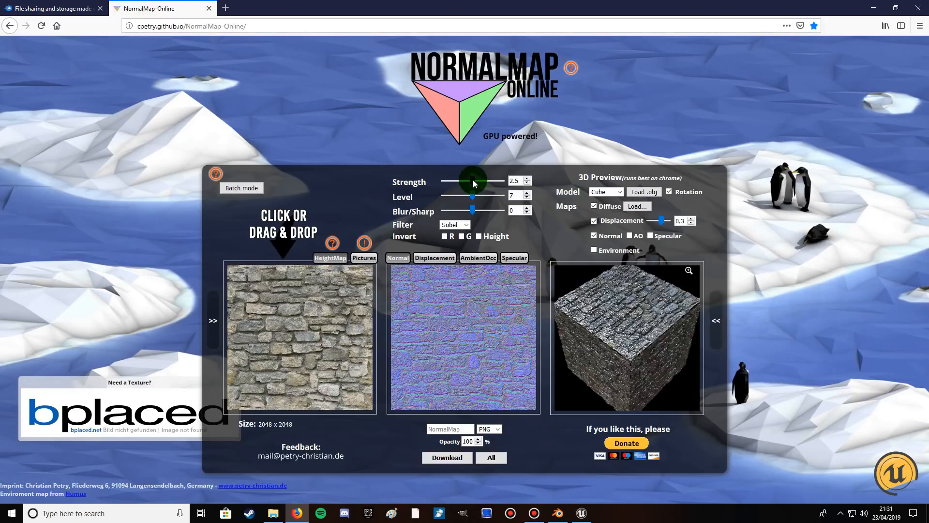
pyautogui.moveTo(473, 181); pyautogui.dragTo(478, 208)
pyautogui.click(475, 211)
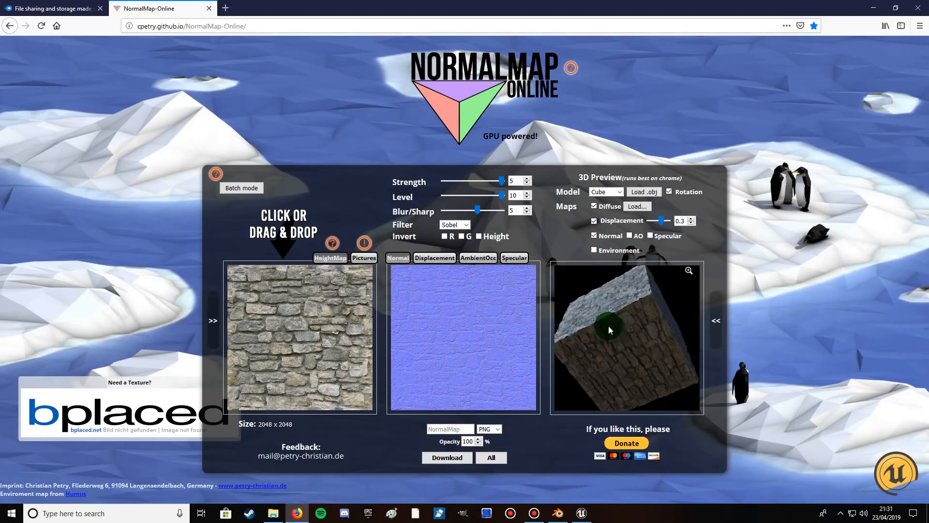
# Download the normal map with the format kept as PNG and check it in the browser's downloads
pyautogui.click(498, 430)
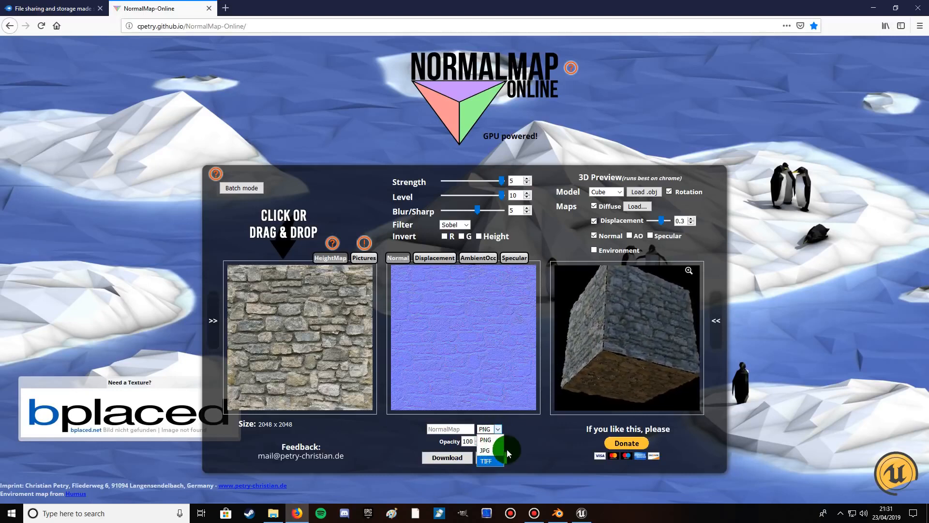
pyautogui.click(520, 432)
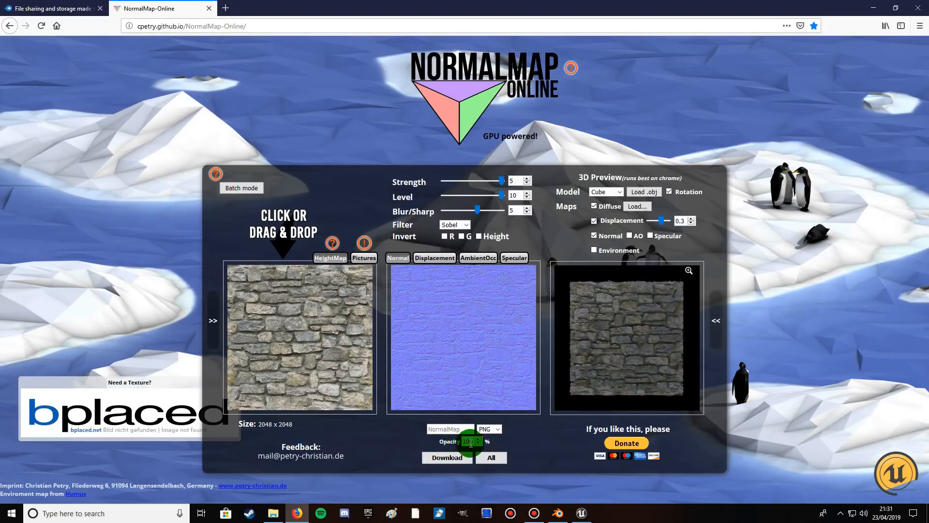
pyautogui.click(452, 458)
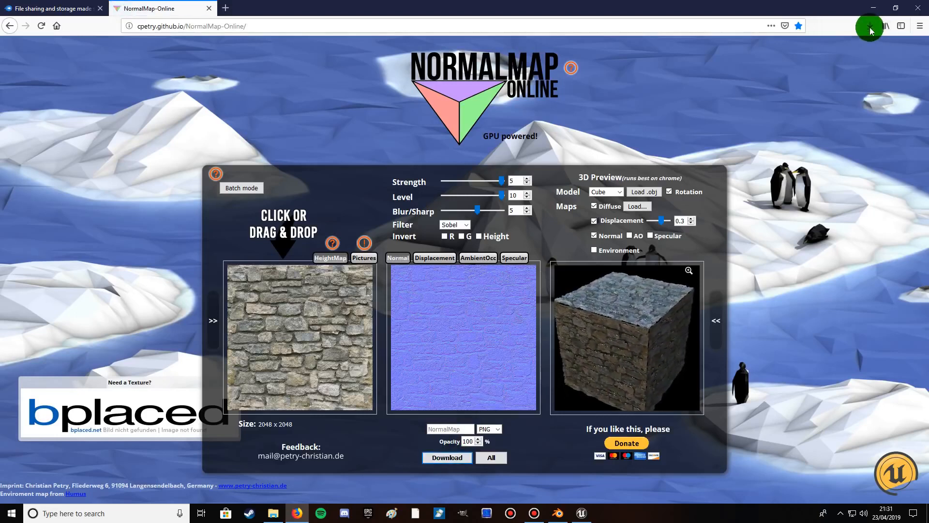
pyautogui.click(870, 29)
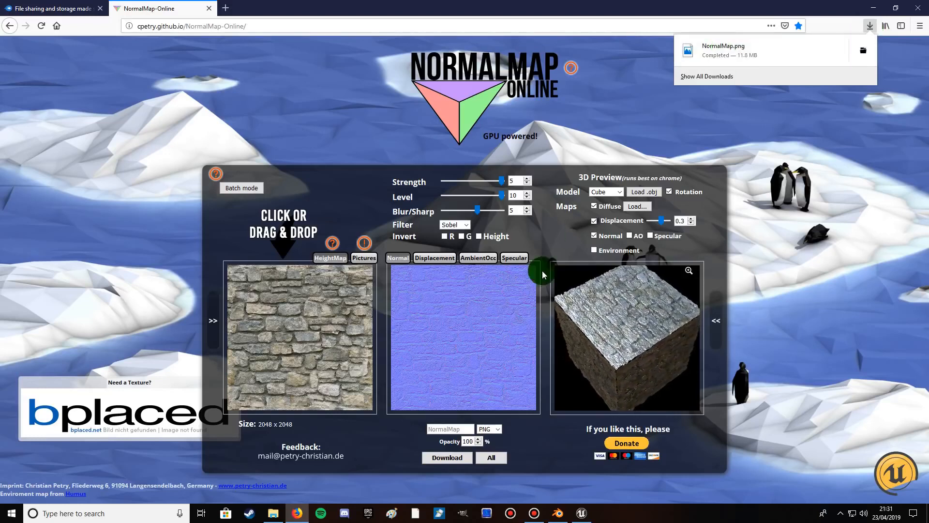
pyautogui.click(467, 326)
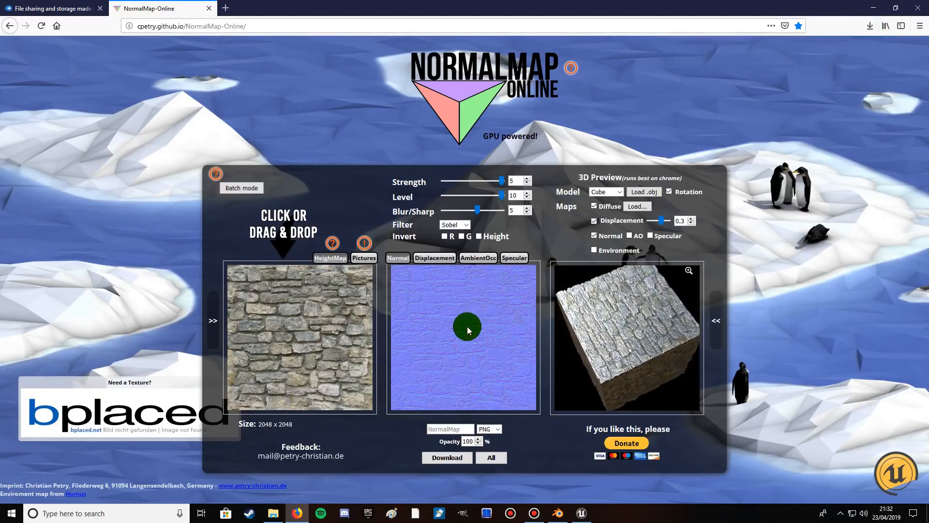
# Set the ambient occlusion map's Strength to 1 and preview the cube with AO instead of Normal
pyautogui.click(475, 259)
pyautogui.moveTo(473, 181); pyautogui.dragTo(538, 180)
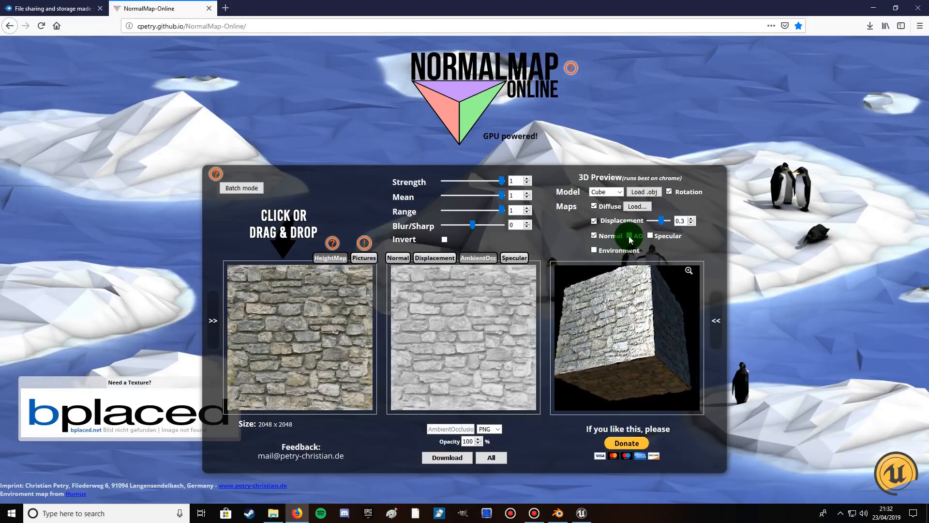
pyautogui.click(594, 236)
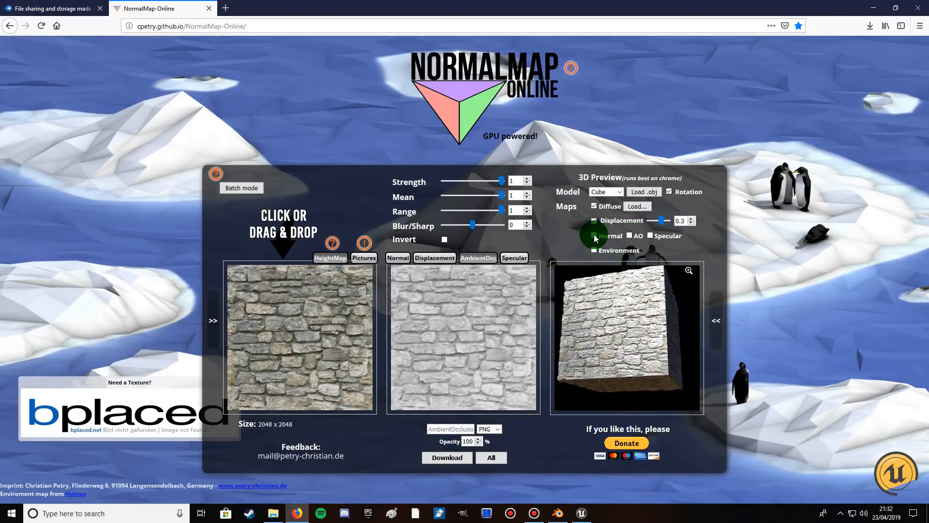
pyautogui.click(629, 237)
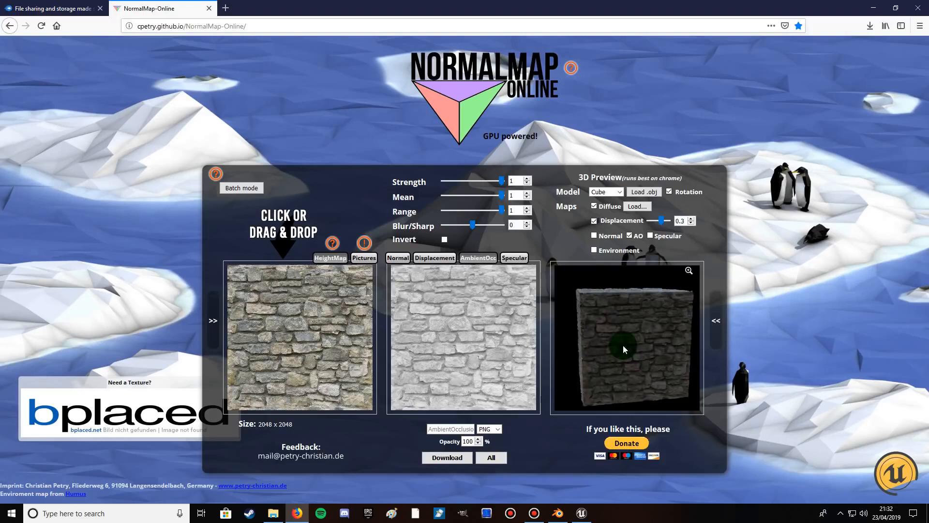
# Download the ambient occlusion map as PNG, check it in the browser's downloads and dismiss the video notification
pyautogui.click(474, 259)
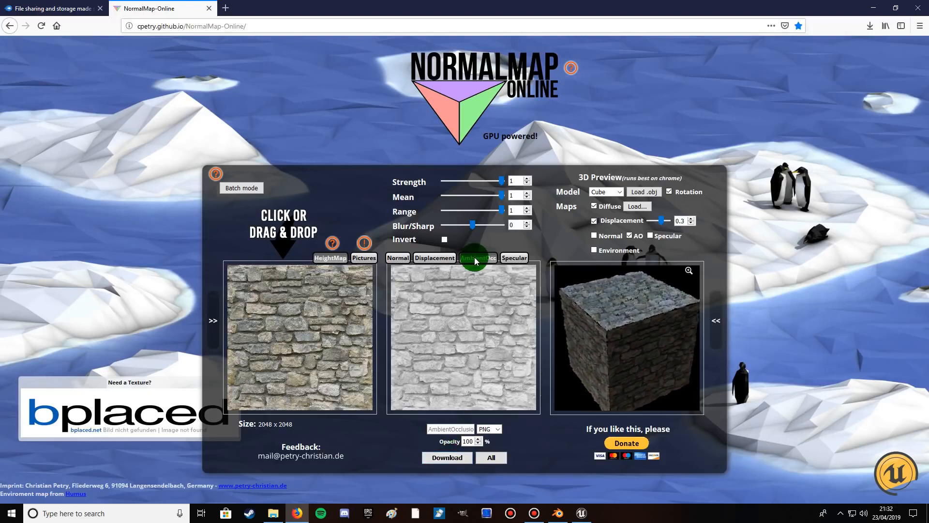
pyautogui.click(439, 349)
pyautogui.click(448, 457)
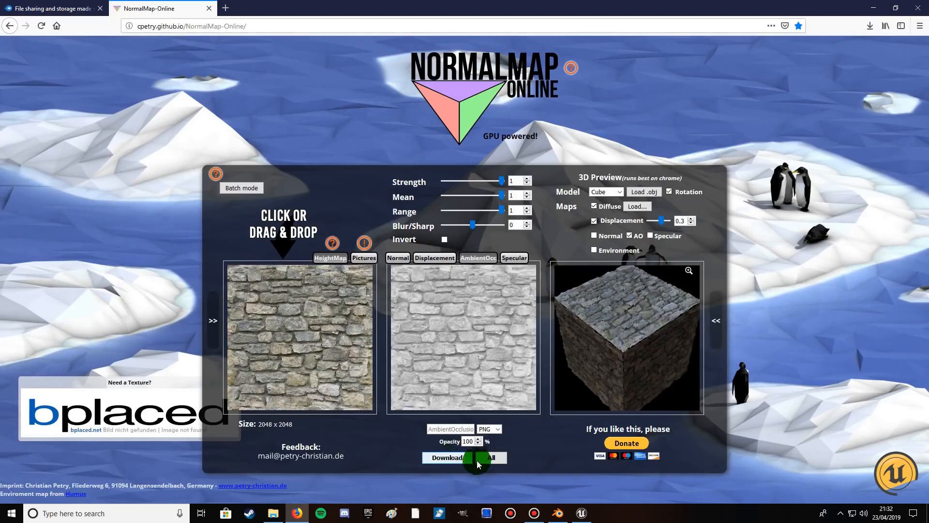
pyautogui.click(870, 26)
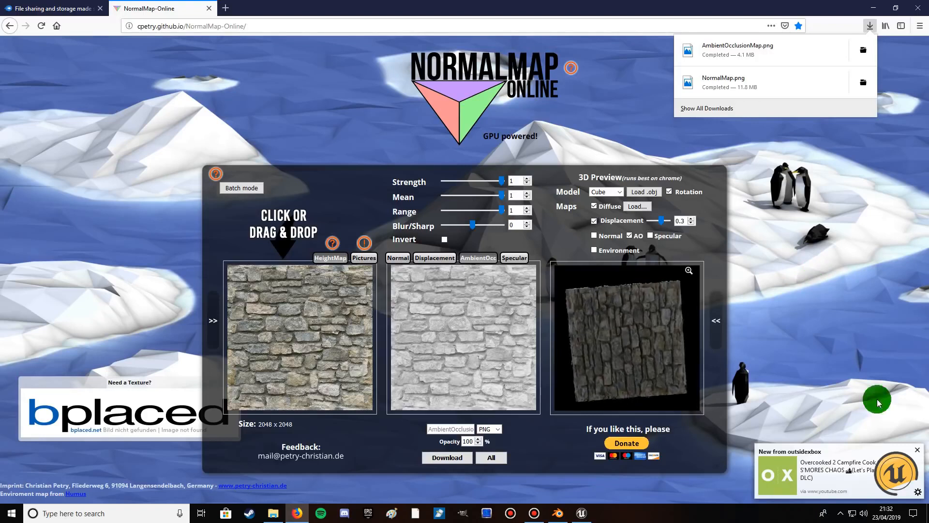
pyautogui.click(920, 450)
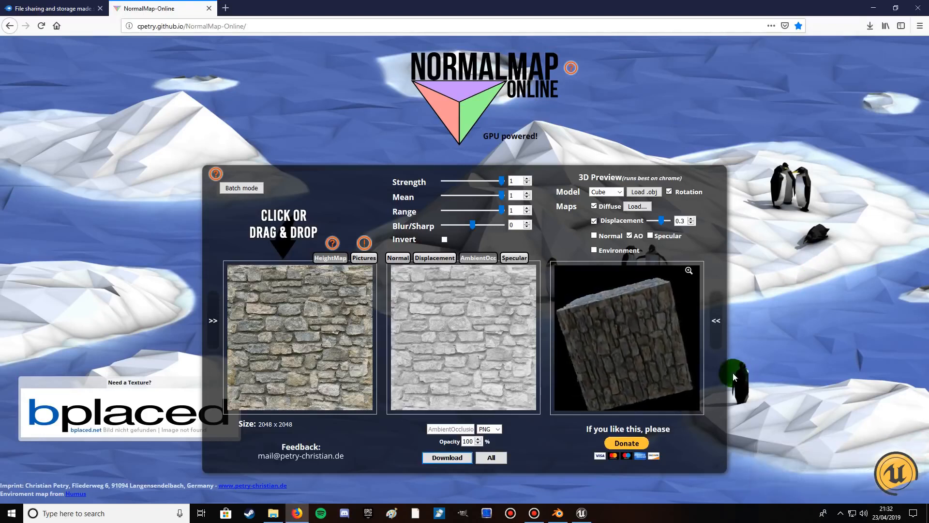
# Display the displacement map and disable AO in the 3D preview, keeping Displacement enabled
pyautogui.moveTo(581, 304); pyautogui.dragTo(612, 318)
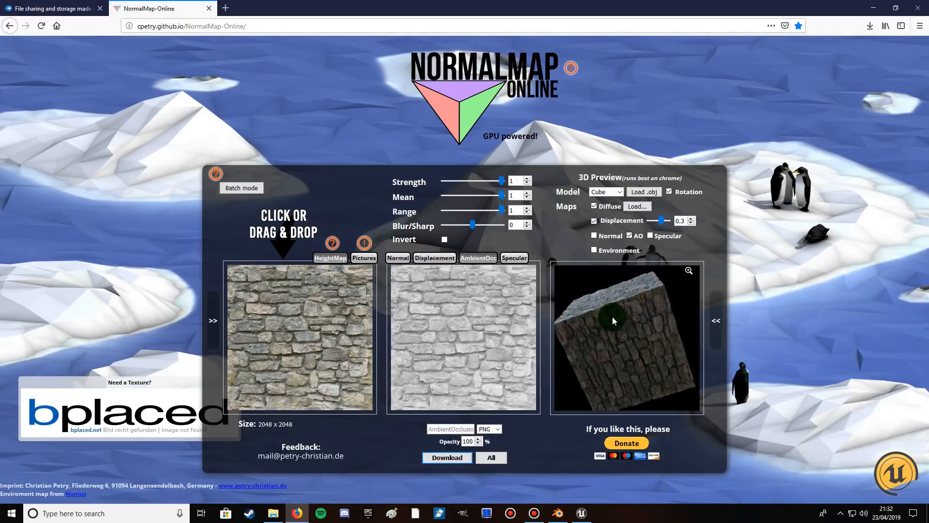
pyautogui.click(437, 261)
pyautogui.click(630, 235)
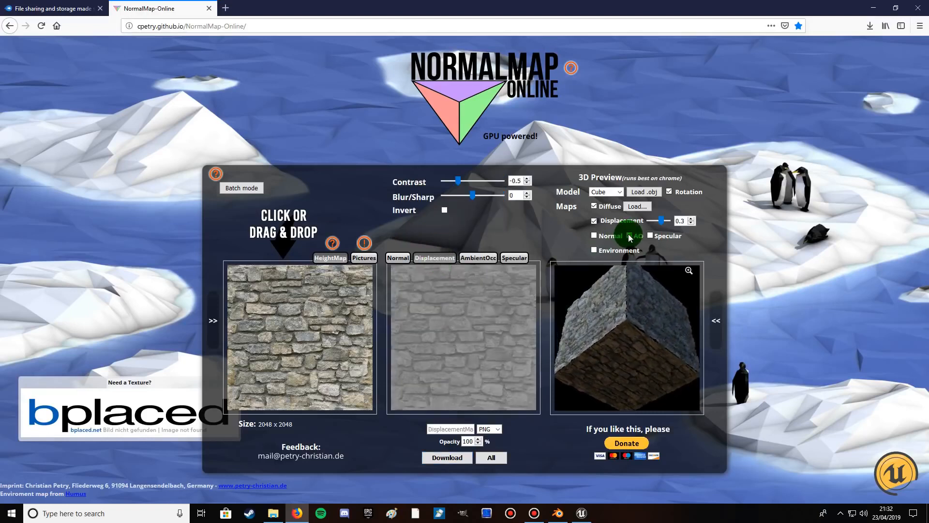
pyautogui.click(594, 249)
pyautogui.click(594, 221)
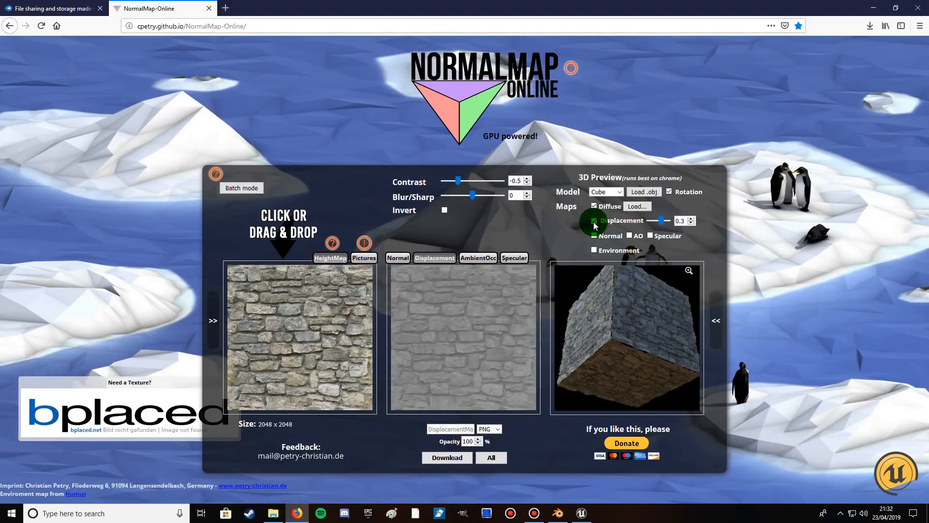
# Set the 3D preview's Displacement amount to .325
pyautogui.click(683, 221)
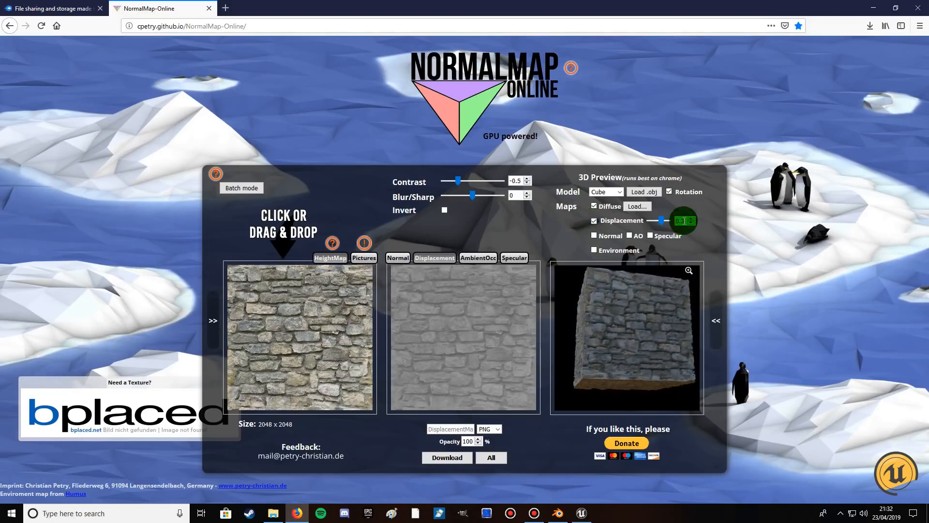
pyautogui.write('25')
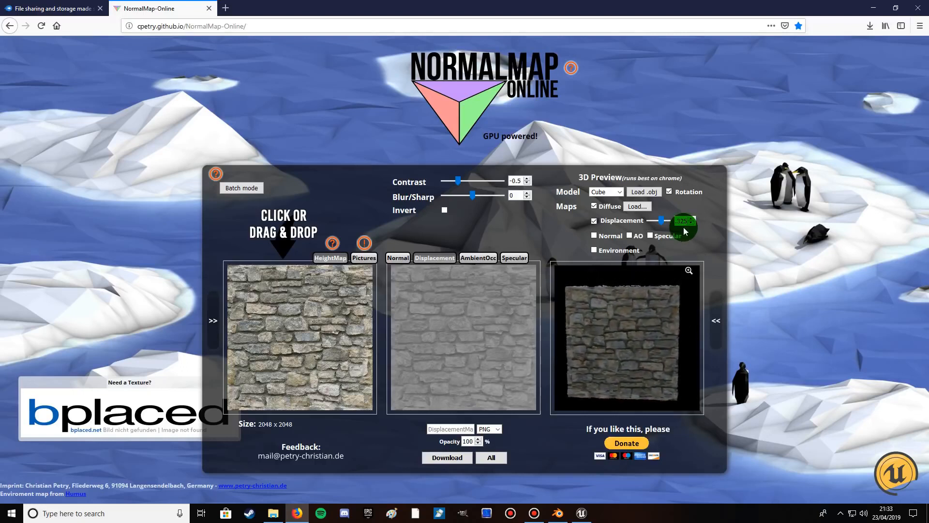
pyautogui.click(513, 222)
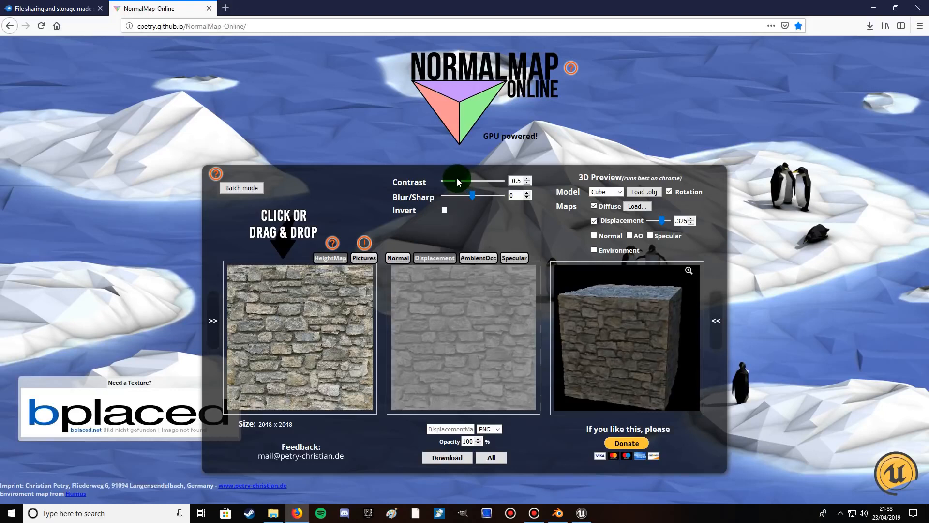
# Try different Contrast levels on the displacement map and set its Contrast to 0.25
pyautogui.moveTo(462, 178); pyautogui.dragTo(481, 186)
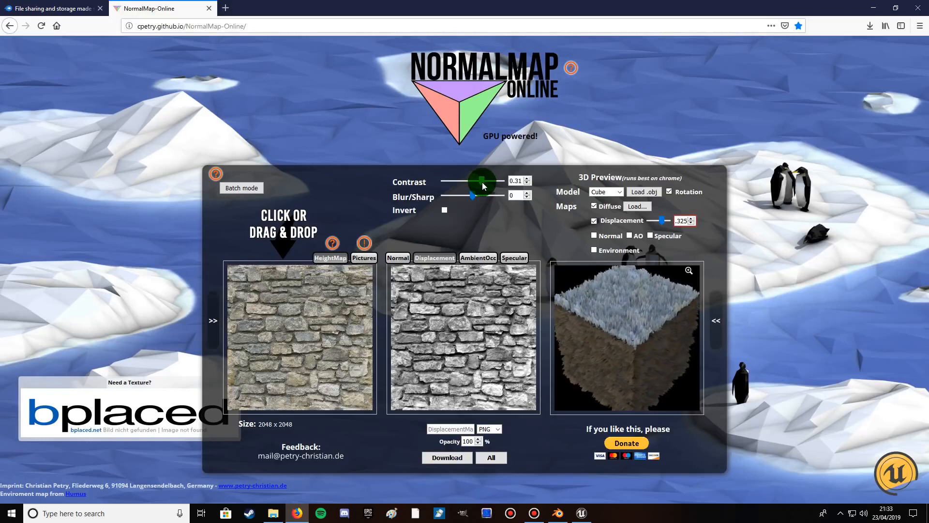
pyautogui.moveTo(483, 185); pyautogui.dragTo(468, 183)
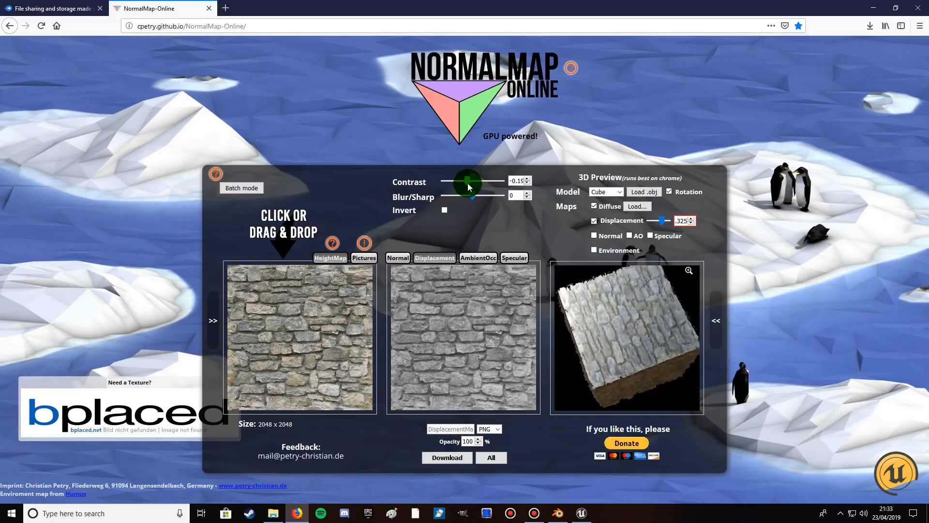
pyautogui.moveTo(469, 183); pyautogui.dragTo(480, 185)
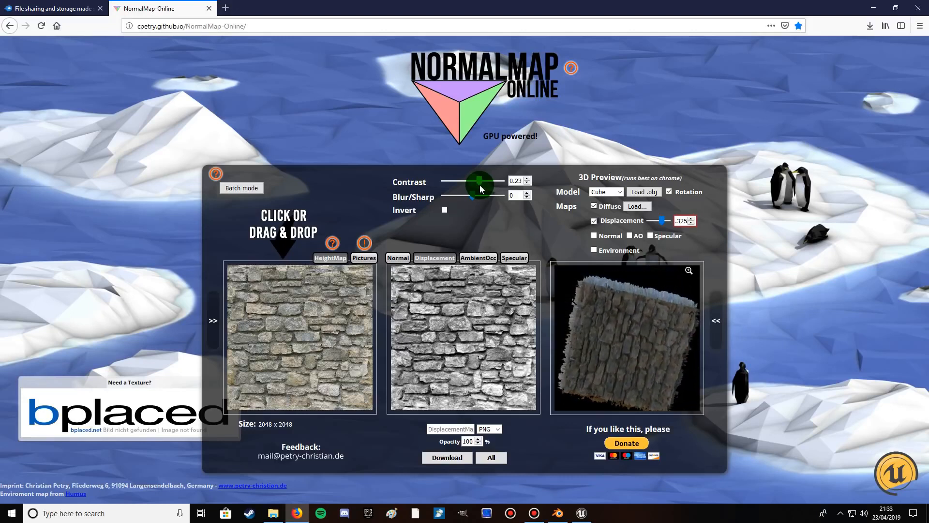
pyautogui.click(517, 181)
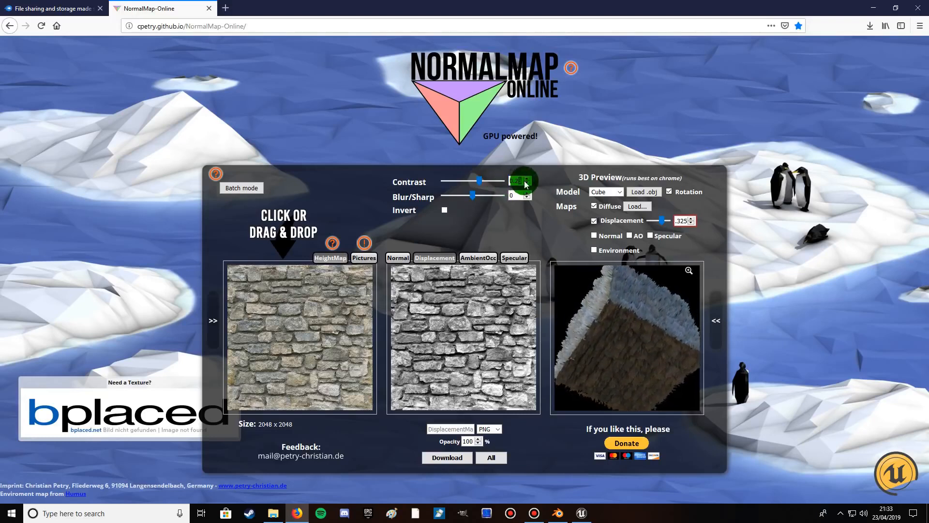
pyautogui.click(526, 195)
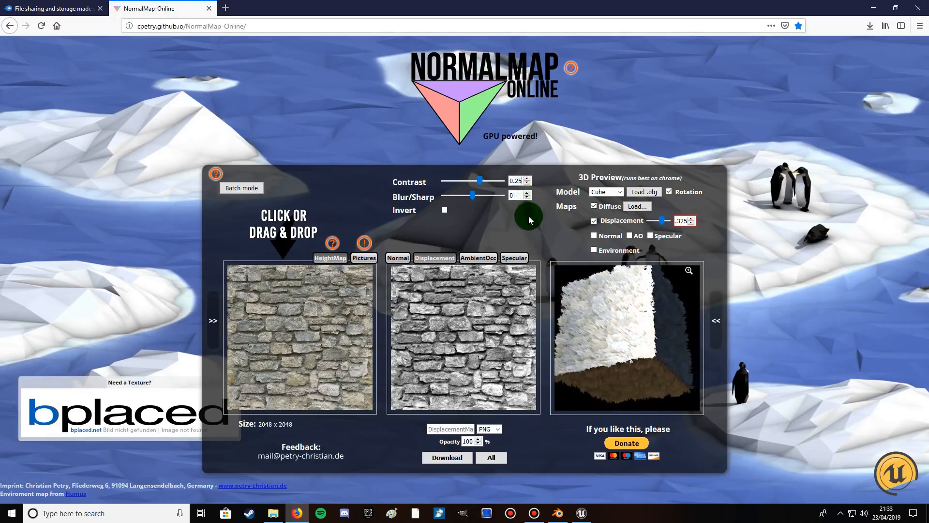
# Download the displacement map as PNG and clear the browser and Unreal Tutorial Downloads folder off the desktop
pyautogui.click(445, 458)
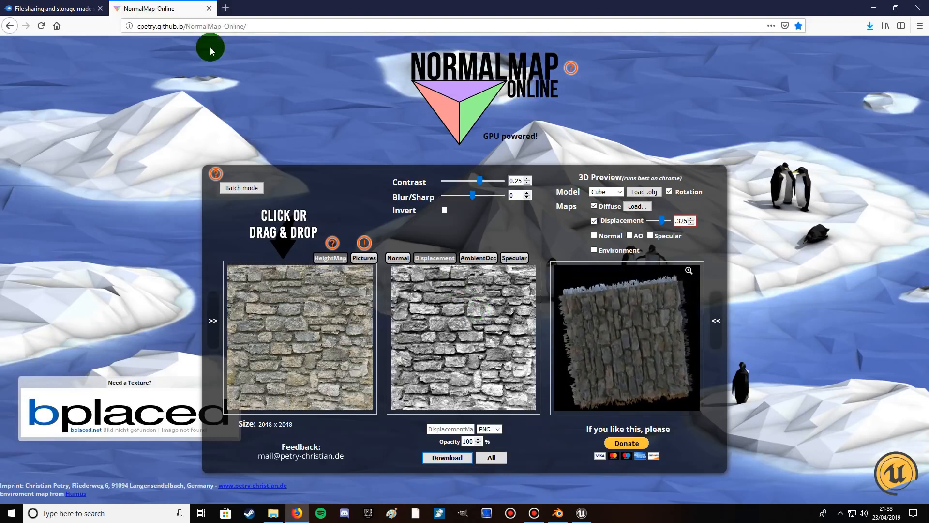
pyautogui.click(210, 8)
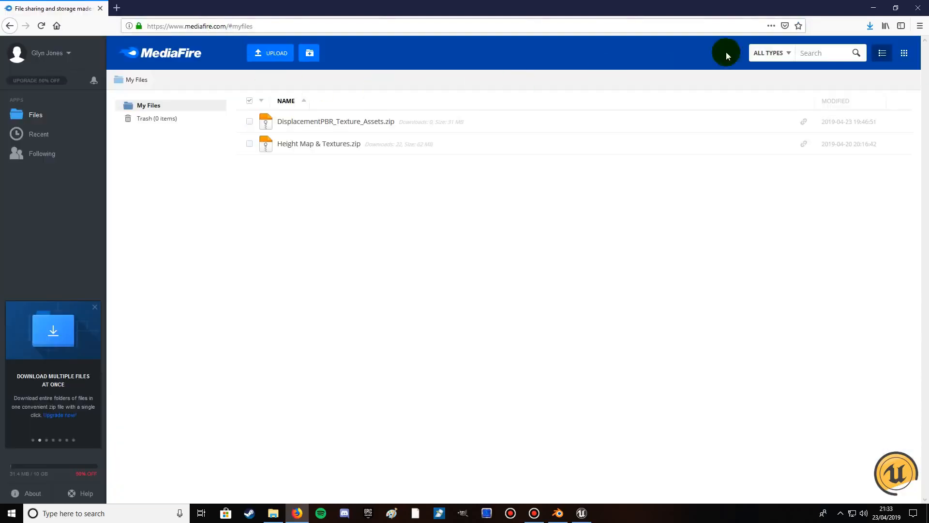
pyautogui.click(873, 9)
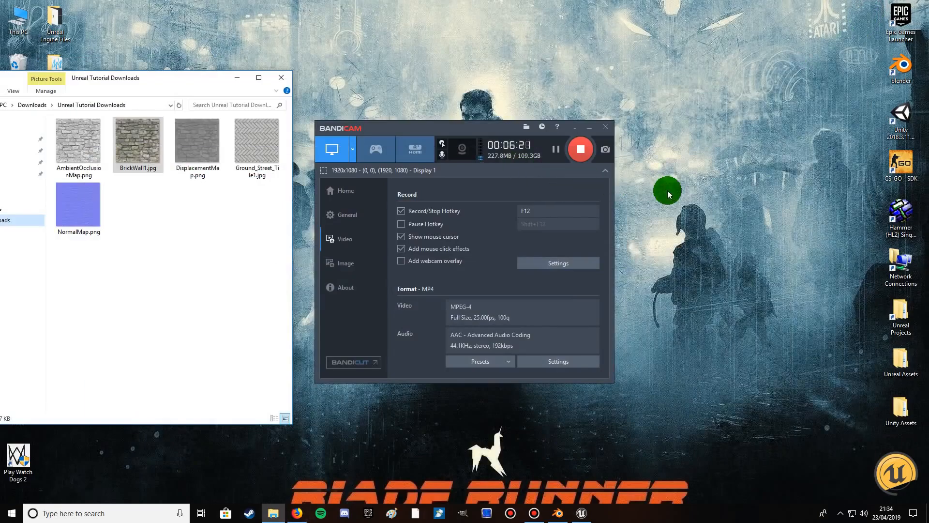
pyautogui.click(283, 77)
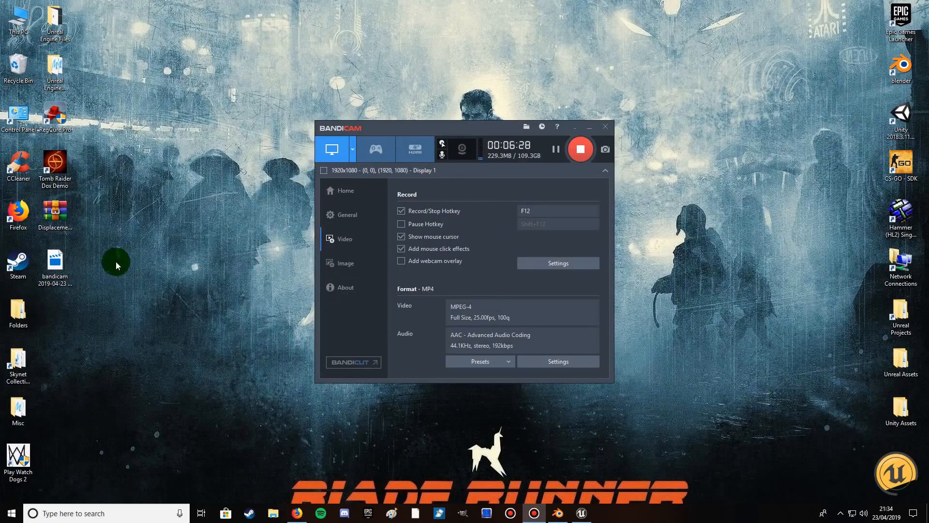
# Extract the DisplacementPBR_Texture_Assets archive on the desktop into its own folder
pyautogui.click(57, 212)
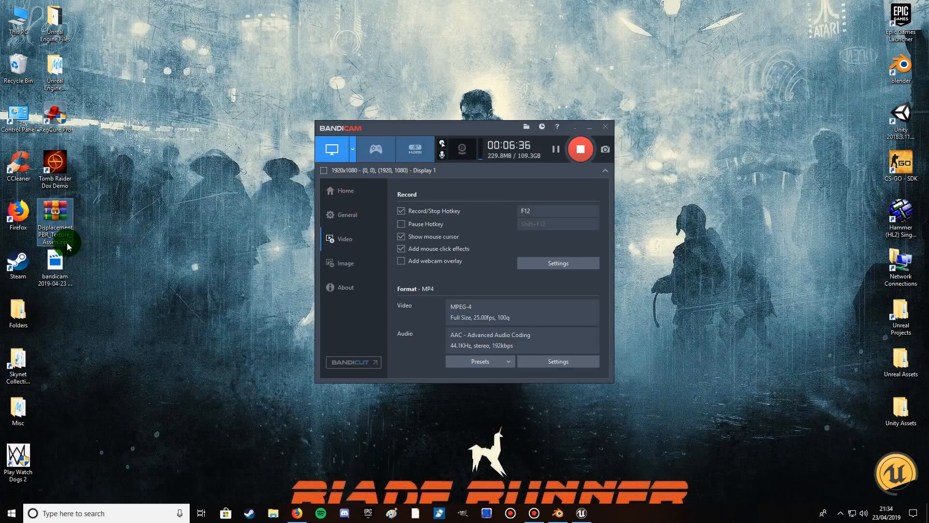
pyautogui.rightClick(59, 213)
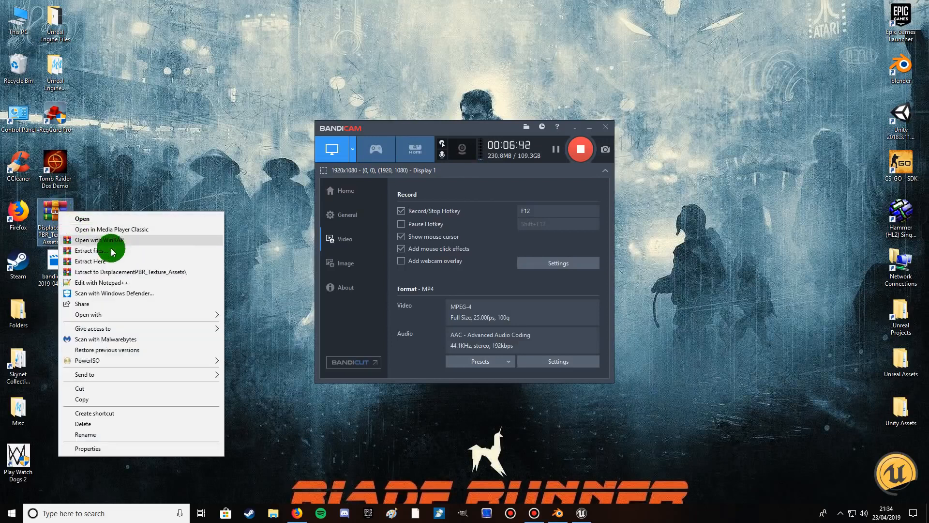
pyautogui.click(113, 273)
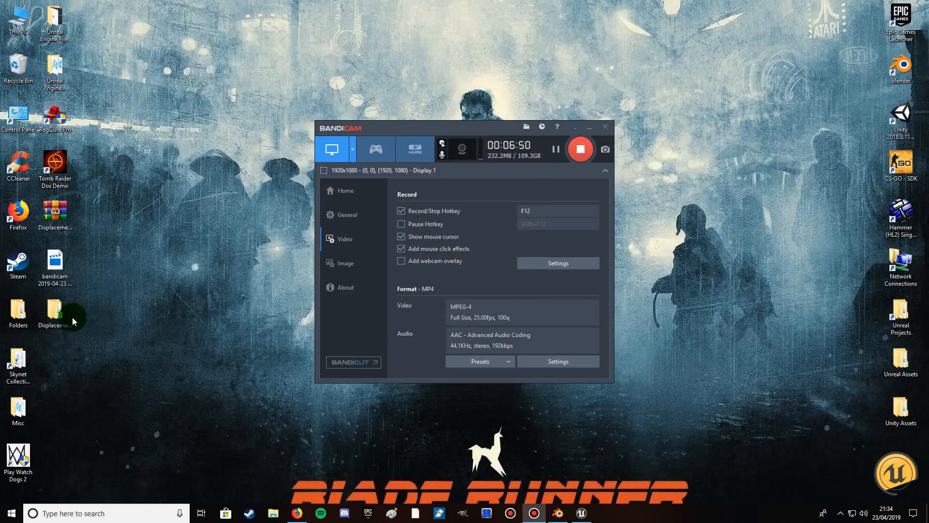
# Bring the extracted DisplacementPBR_Texture_Assets folder into the Displacement_PBR_Tutorial content folder in Unreal Editor
pyautogui.click(55, 313)
pyautogui.moveTo(94, 348); pyautogui.dragTo(231, 408)
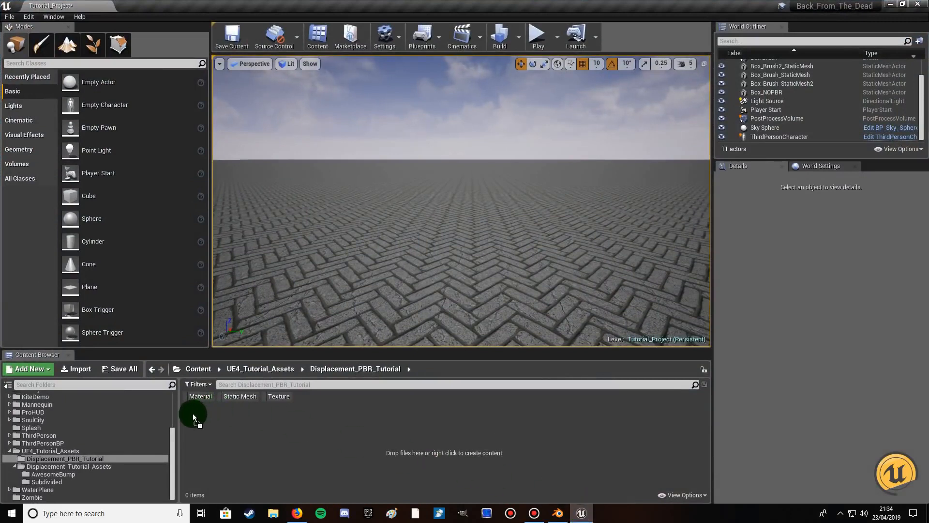
pyautogui.moveTo(193, 414); pyautogui.dragTo(198, 408)
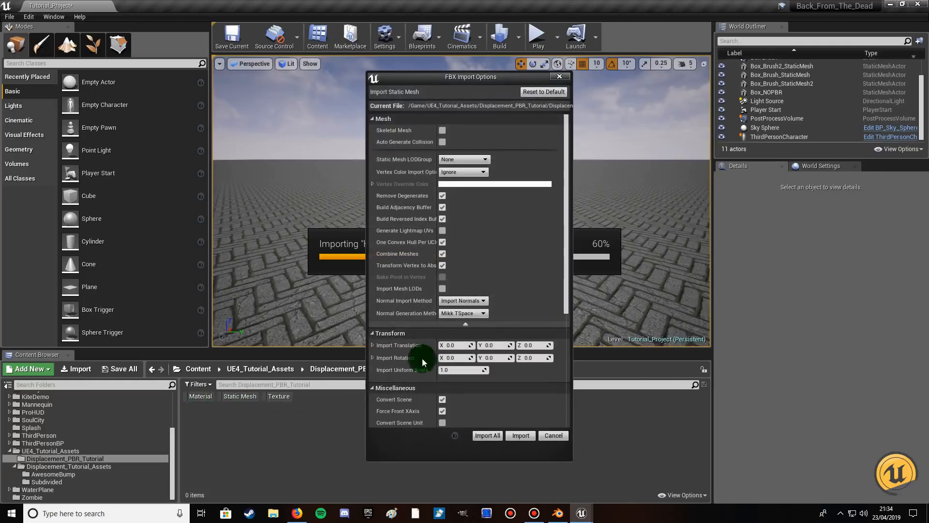
# Check the FBX import options through the Material settings, import all assets and close the message log
pyautogui.click(442, 230)
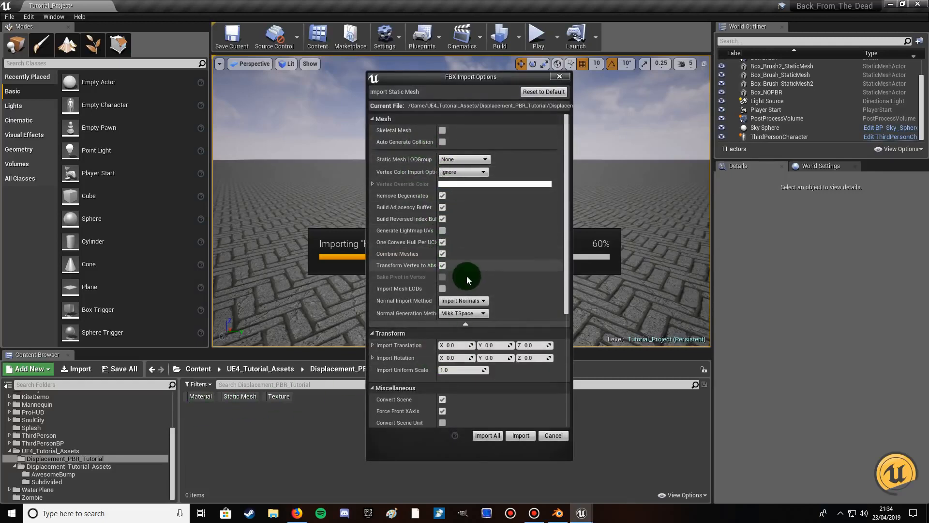
pyautogui.scroll(-1, 472, 283)
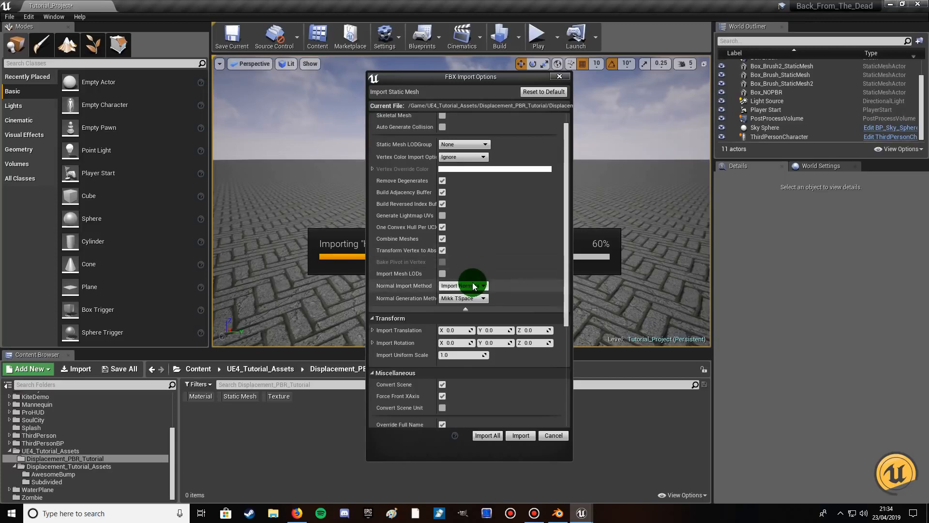
pyautogui.scroll(-1, 474, 286)
pyautogui.scroll(-11, 474, 286)
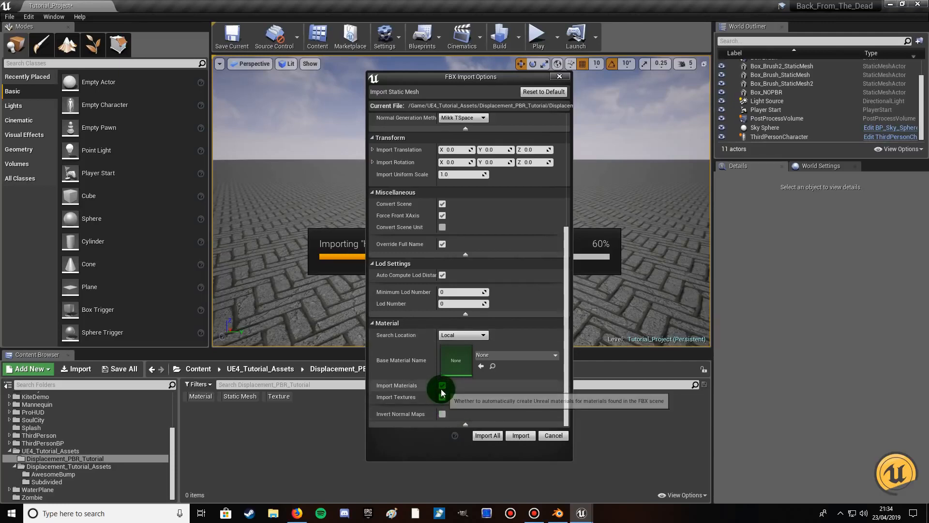
pyautogui.click(498, 436)
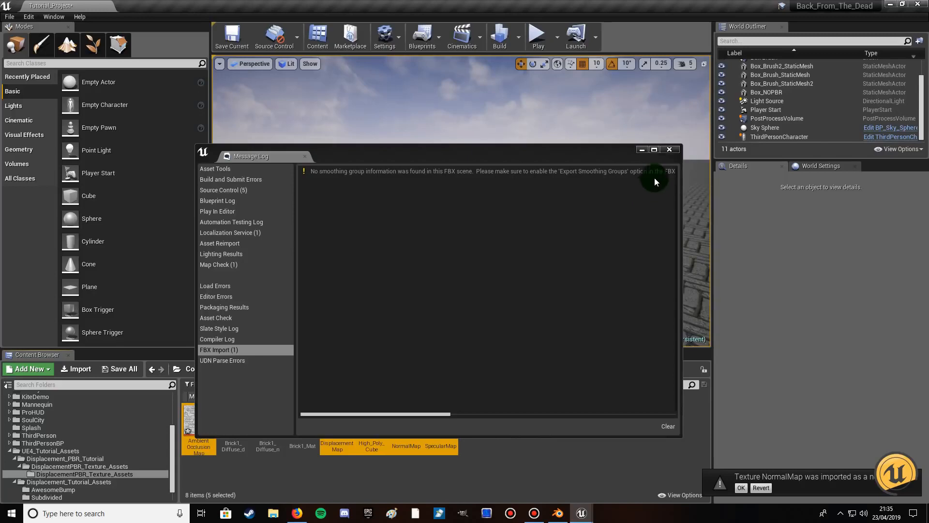
pyautogui.click(669, 150)
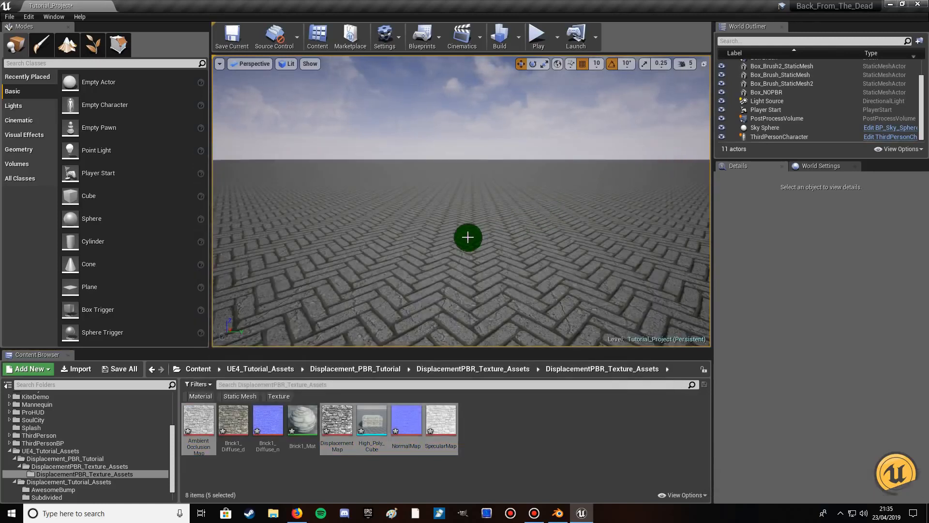
# Select the Brick1_Diffuse_d texture and place an additive Box geometry brush on the paved ground
pyautogui.click(443, 216)
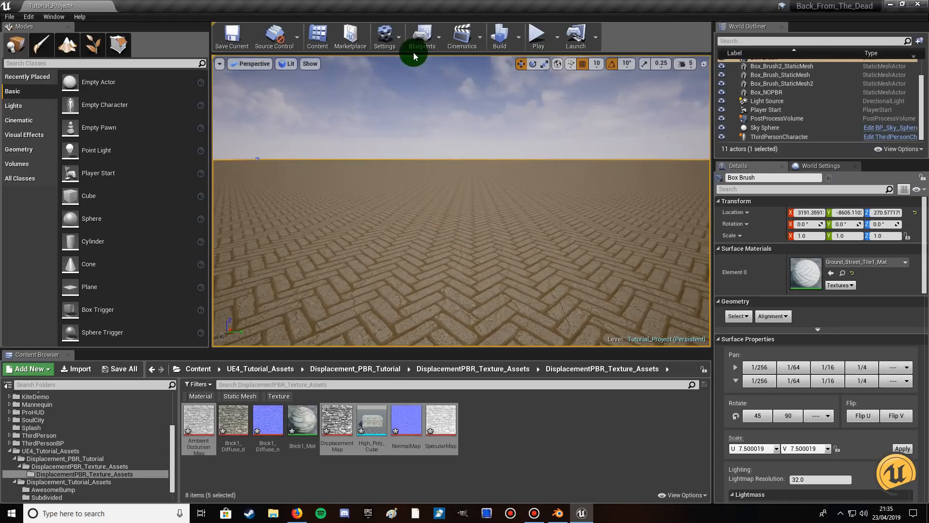
pyautogui.moveTo(444, 180); pyautogui.dragTo(438, 223)
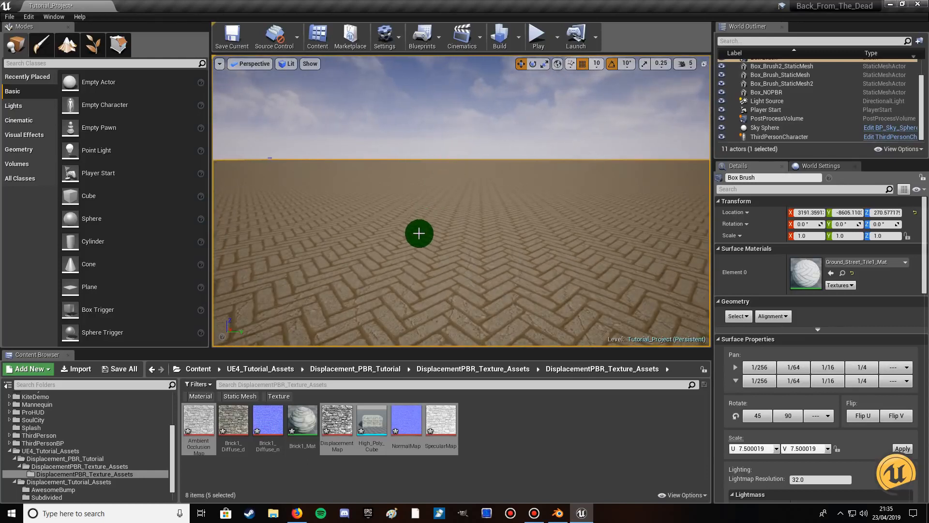
pyautogui.click(20, 149)
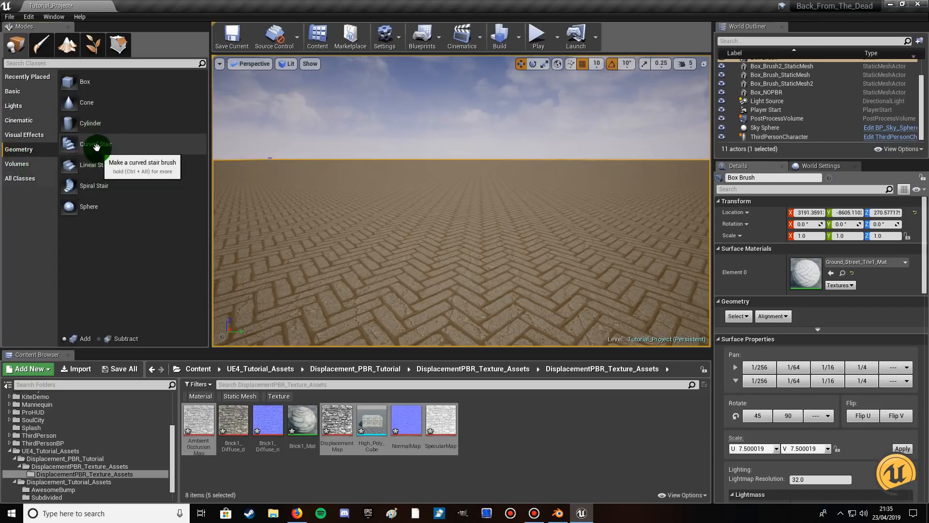
pyautogui.moveTo(90, 86)
pyautogui.mouseDown()
pyautogui.moveTo(384, 203)
pyautogui.moveTo(461, 219)
pyautogui.moveTo(81, 89)
pyautogui.mouseUp()
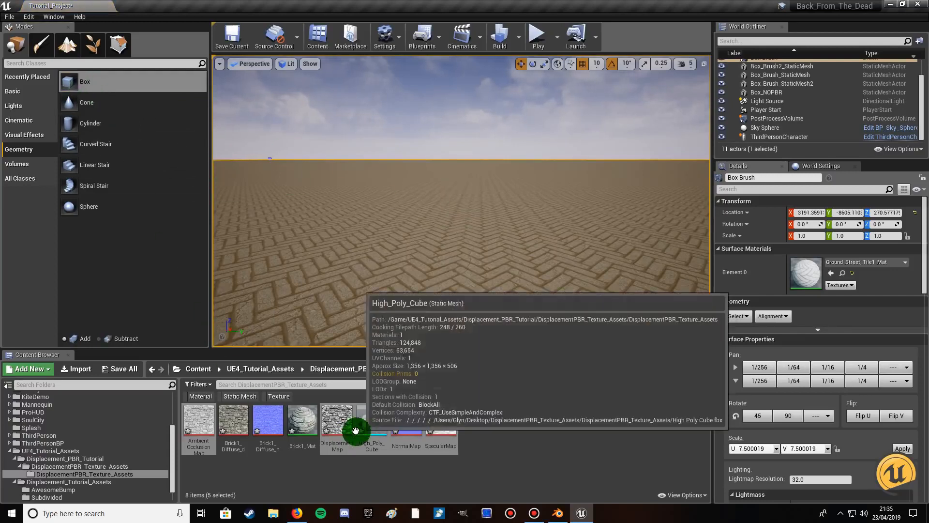
pyautogui.click(305, 466)
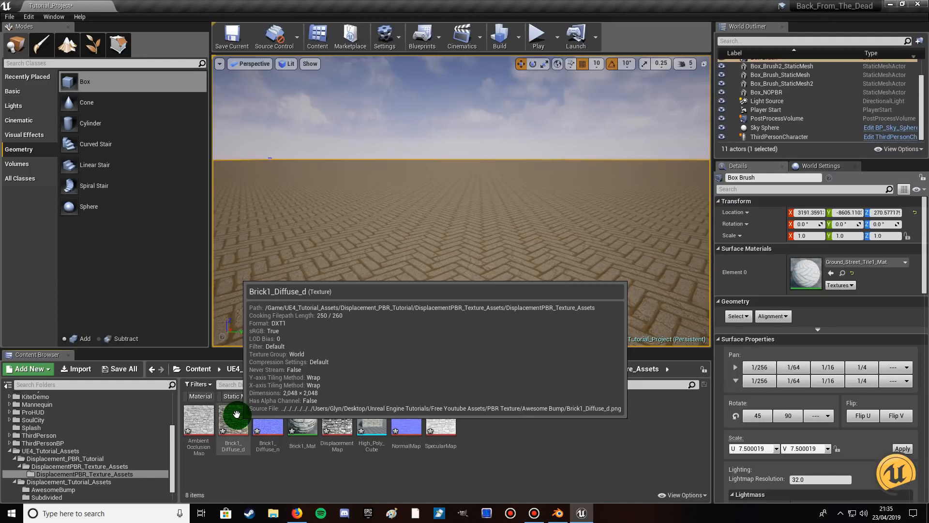
pyautogui.click(237, 414)
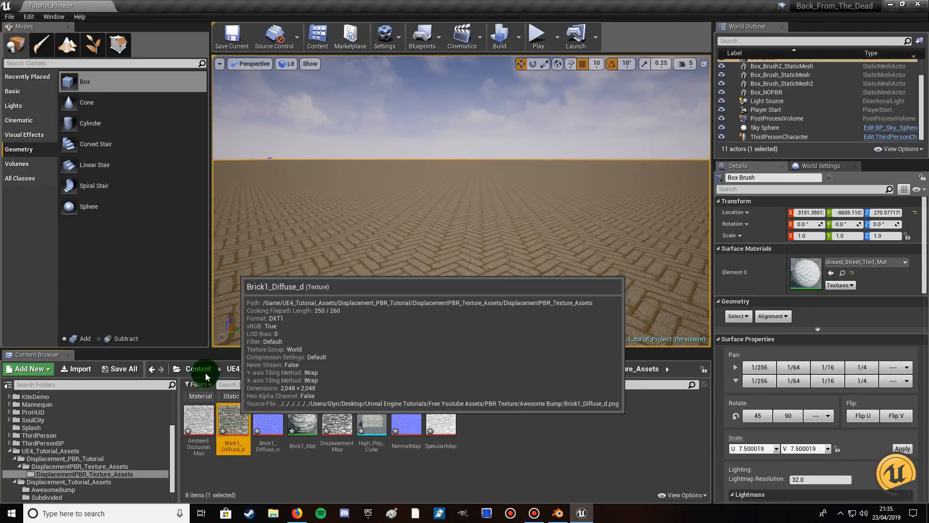
pyautogui.moveTo(86, 82); pyautogui.dragTo(412, 229)
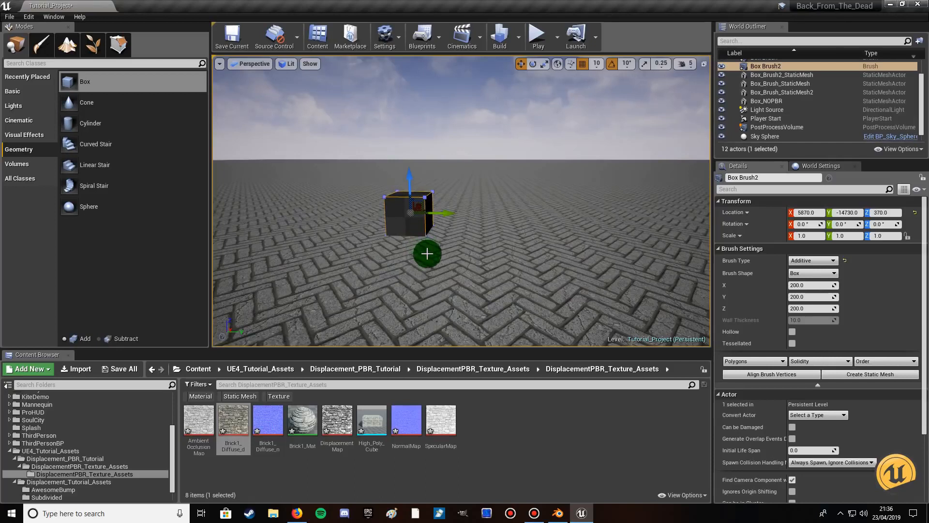
pyautogui.scroll(5, 424, 261)
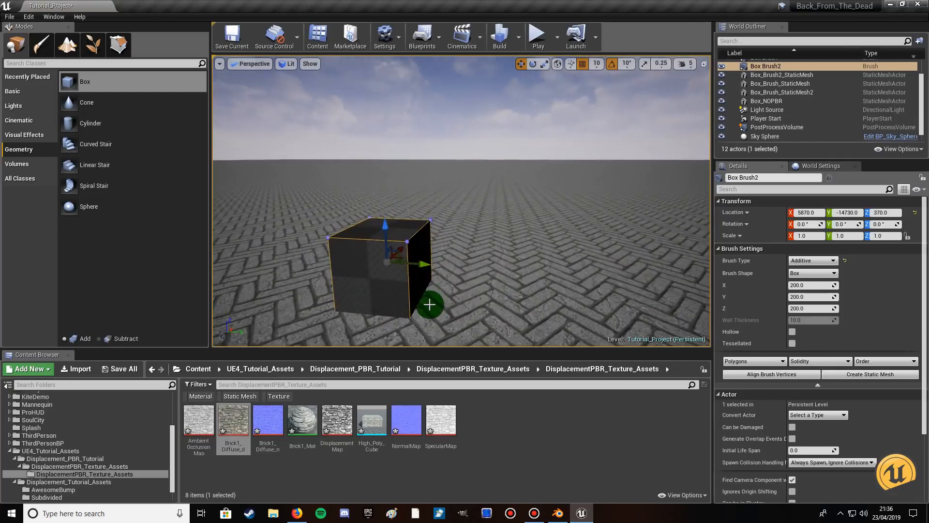
# Try selecting all additive brushes in the level, starting from the new box
pyautogui.rightClick(371, 279)
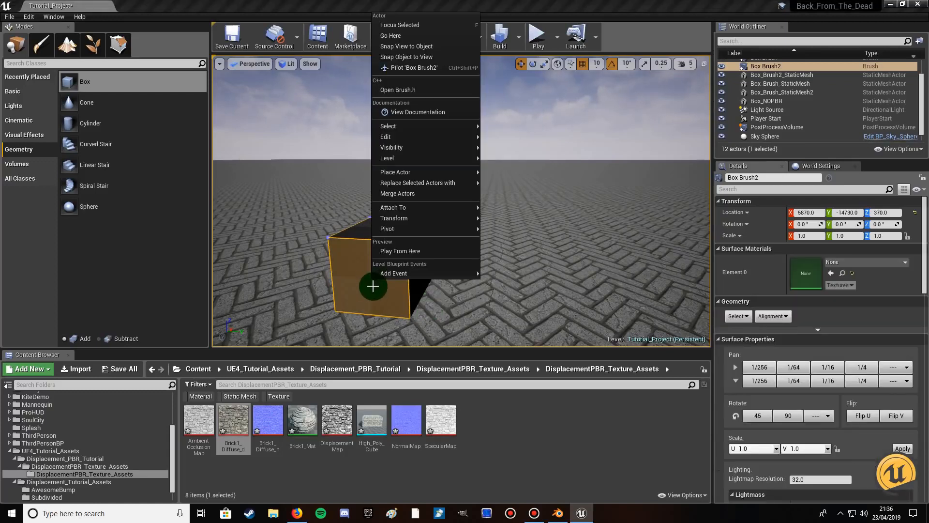
pyautogui.click(397, 136)
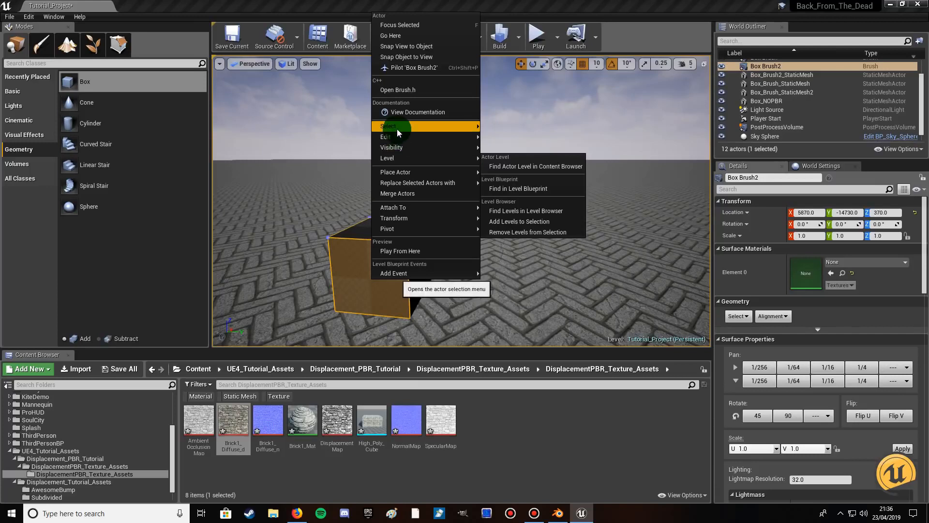
pyautogui.moveTo(397, 129)
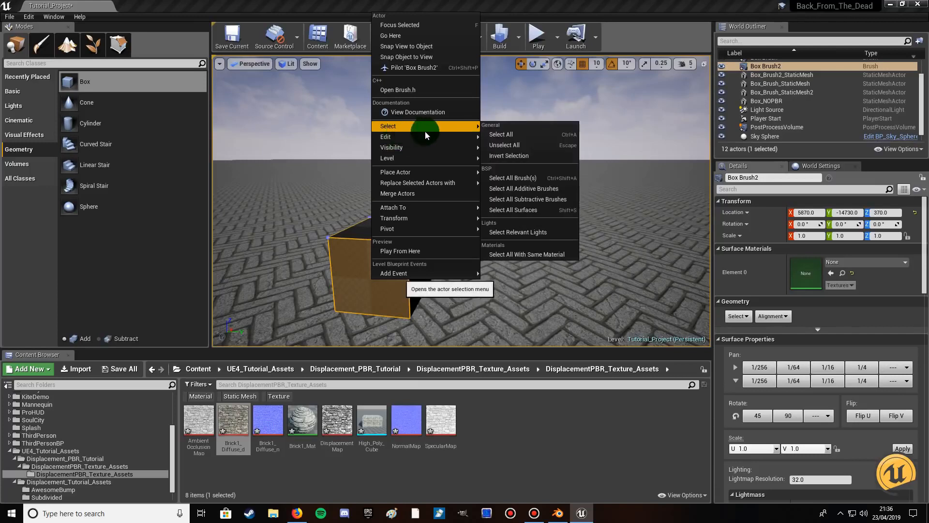
pyautogui.click(518, 190)
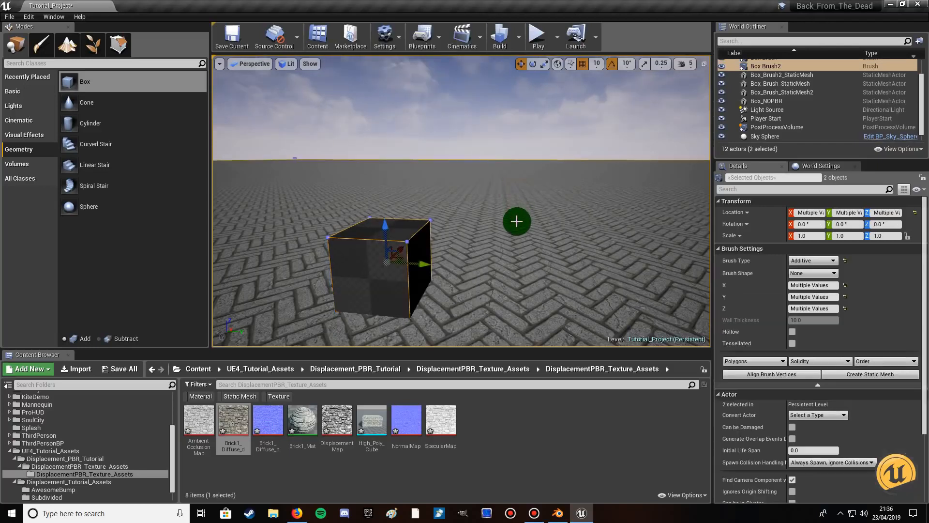
# Select all geometry surfaces and remove the paved ground's top surface from the selection
pyautogui.rightClick(379, 277)
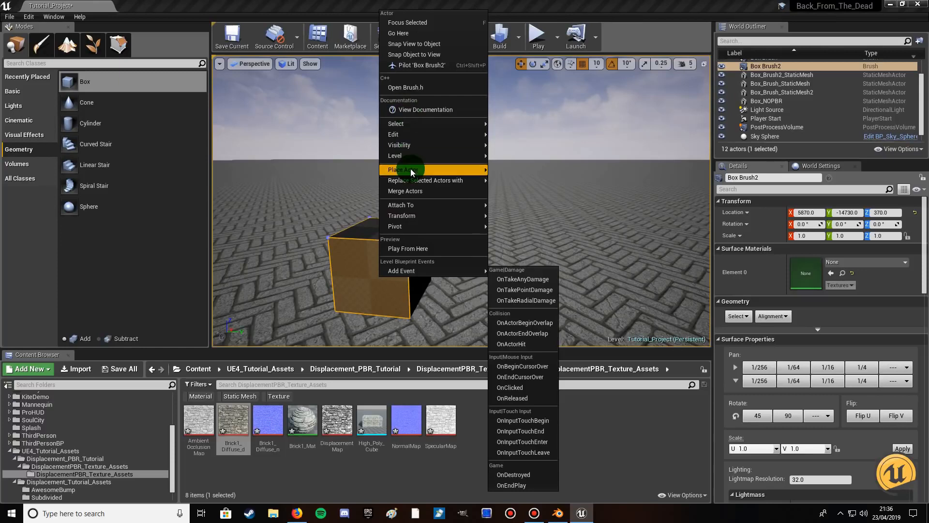
pyautogui.moveTo(409, 125)
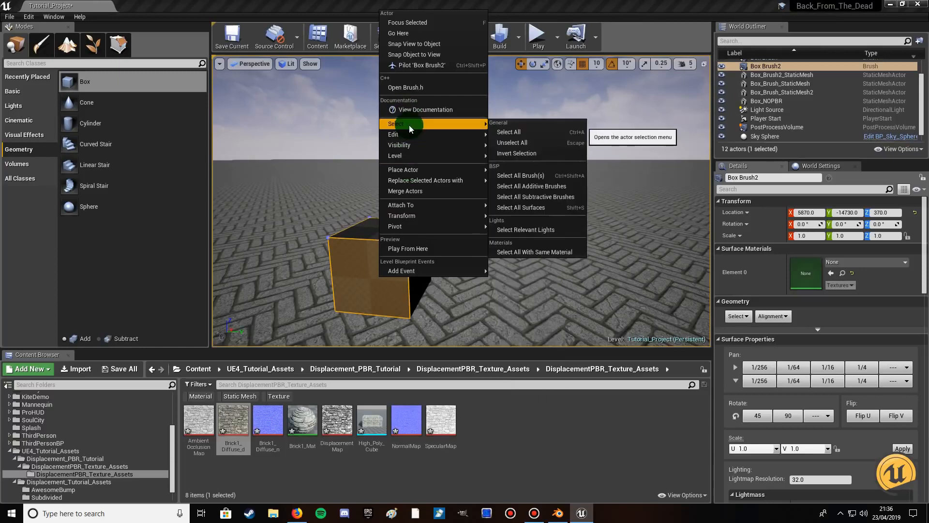
pyautogui.click(522, 204)
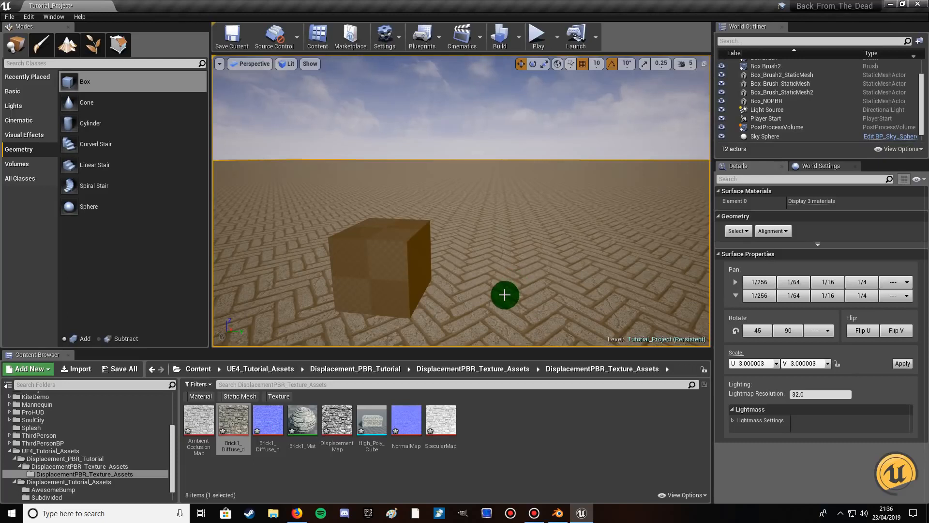
pyautogui.click(505, 295)
pyautogui.moveTo(475, 253); pyautogui.dragTo(484, 281)
pyautogui.moveTo(475, 252); pyautogui.dragTo(412, 256, button='middle')
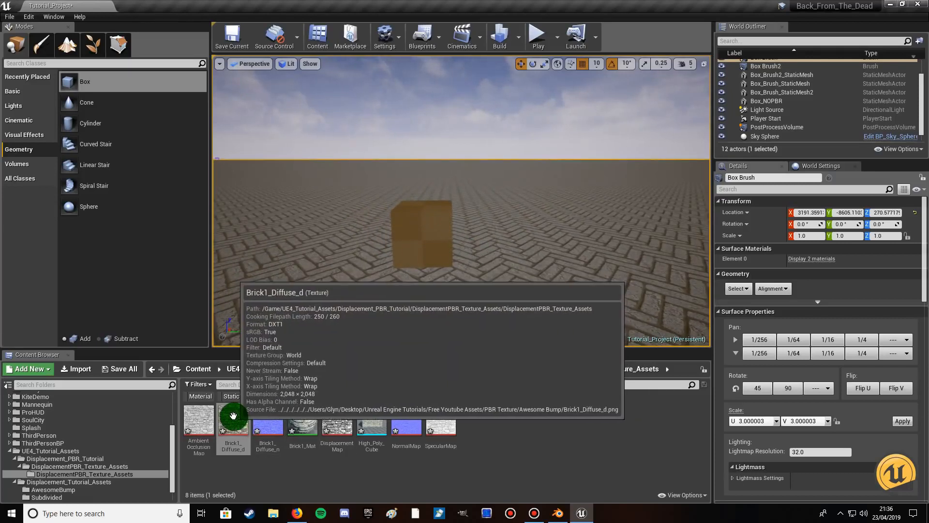
# Apply the Brick1_Diffuse_d texture to the selected box surfaces and scale the box brush to 5 on X, Y and Z
pyautogui.moveTo(232, 415)
pyautogui.mouseDown()
pyautogui.moveTo(404, 262)
pyautogui.moveTo(425, 231)
pyautogui.mouseUp()
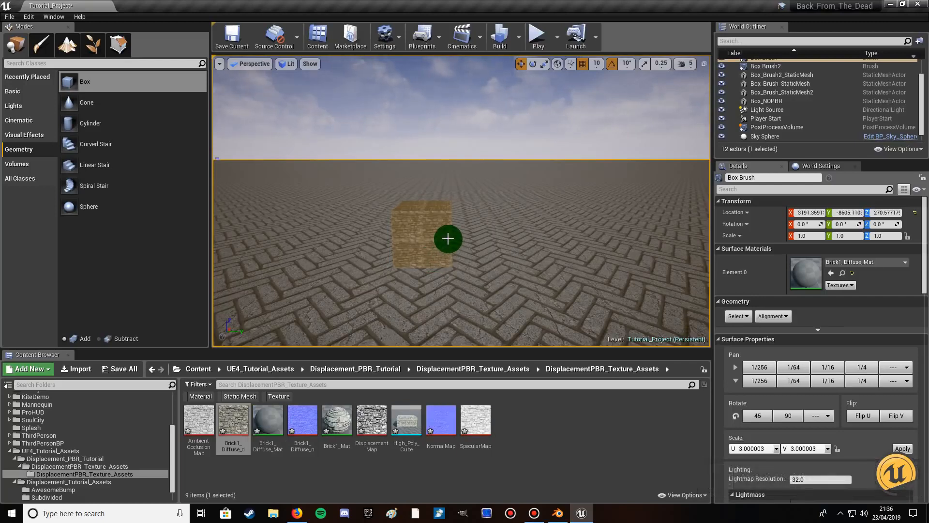
pyautogui.click(430, 247)
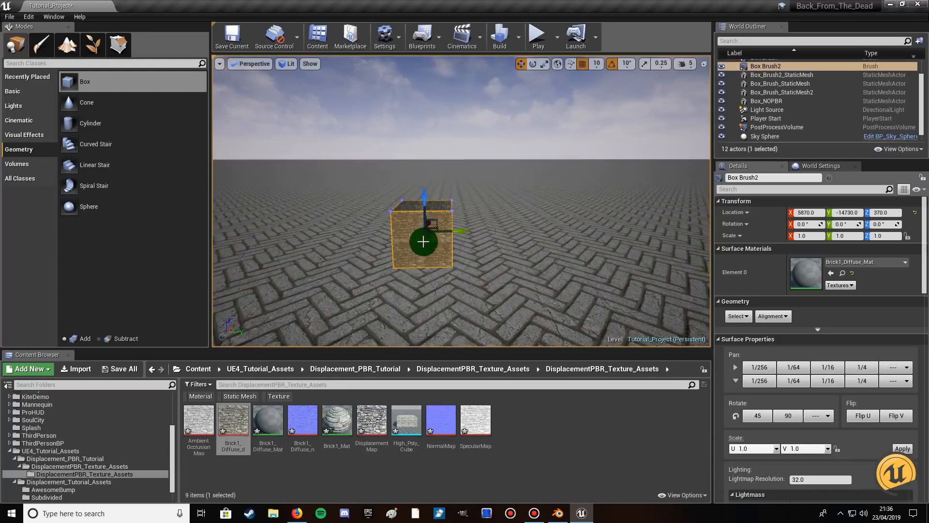
pyautogui.click(805, 236)
pyautogui.write('5')
pyautogui.click(844, 235)
pyautogui.write('5')
pyautogui.click(880, 236)
pyautogui.write('5')
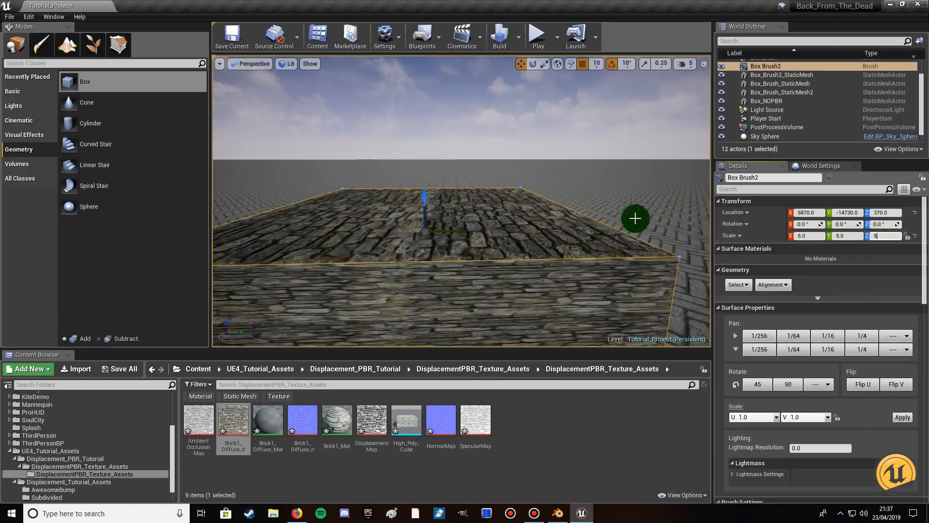
pyautogui.press('Return')
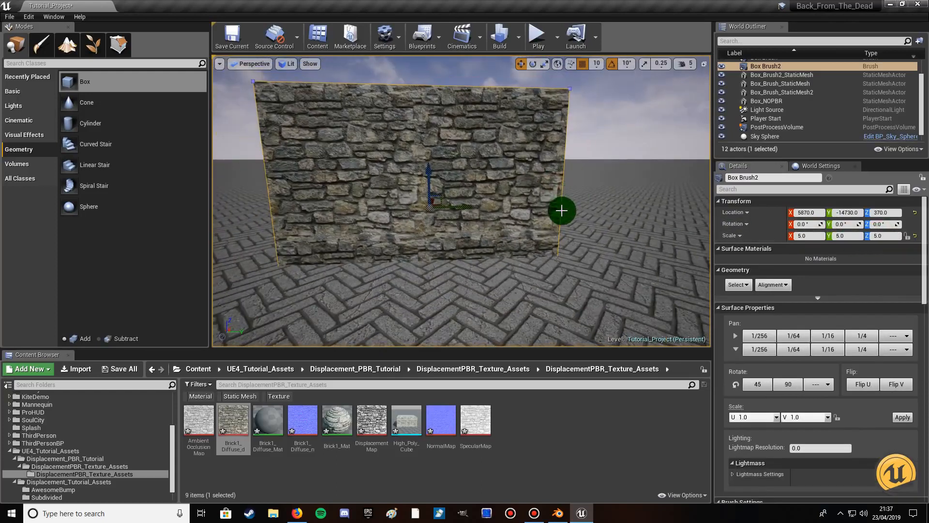
# Raise the box brush to Z 570 and set its scale to X 7, Y 7 and Z 3
pyautogui.moveTo(430, 189); pyautogui.dragTo(428, 150)
pyautogui.click(874, 237)
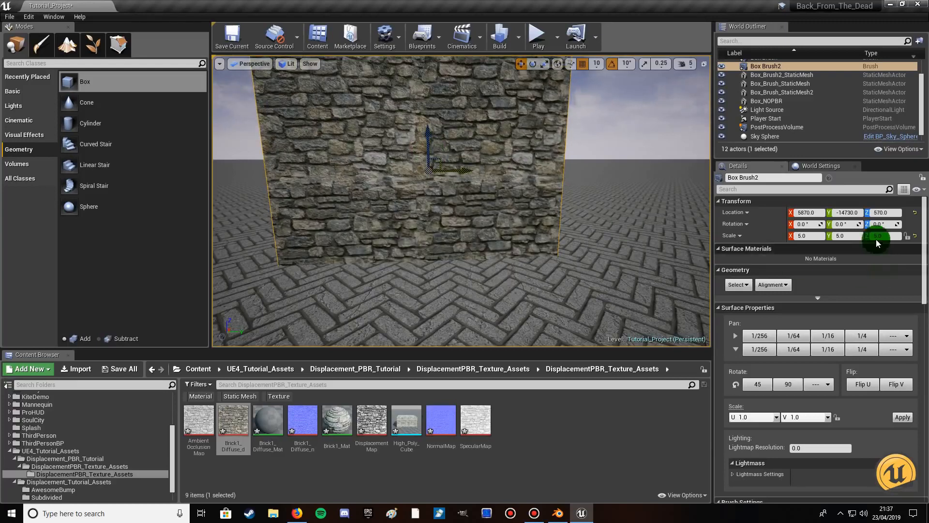
pyautogui.click(878, 237)
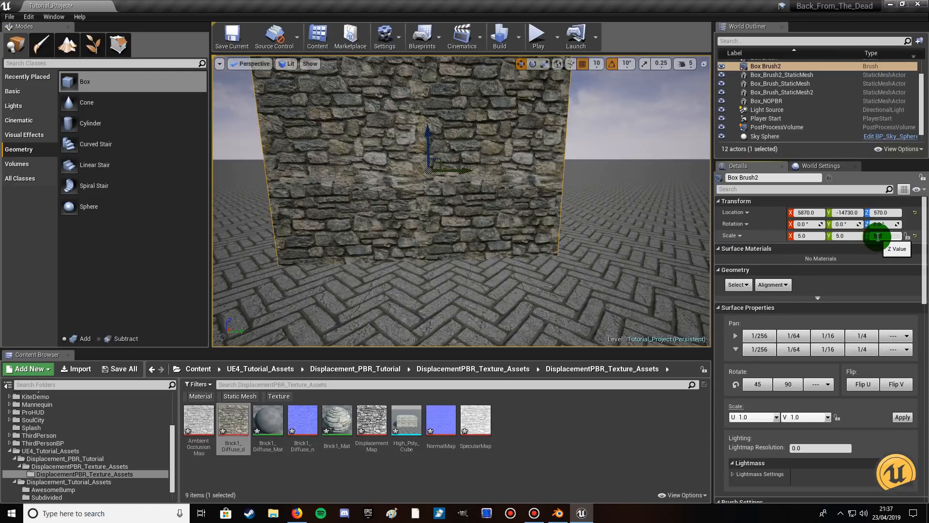
pyautogui.write('3')
pyautogui.click(803, 237)
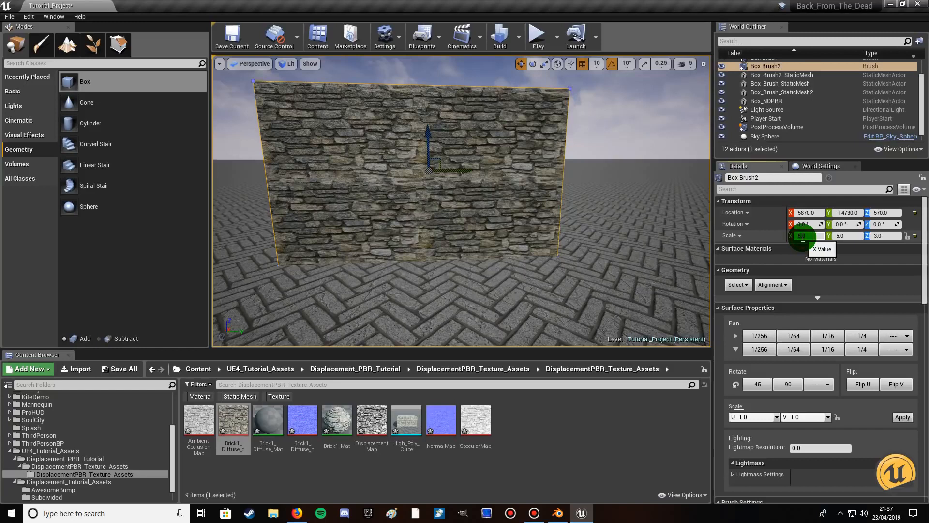
pyautogui.write('7')
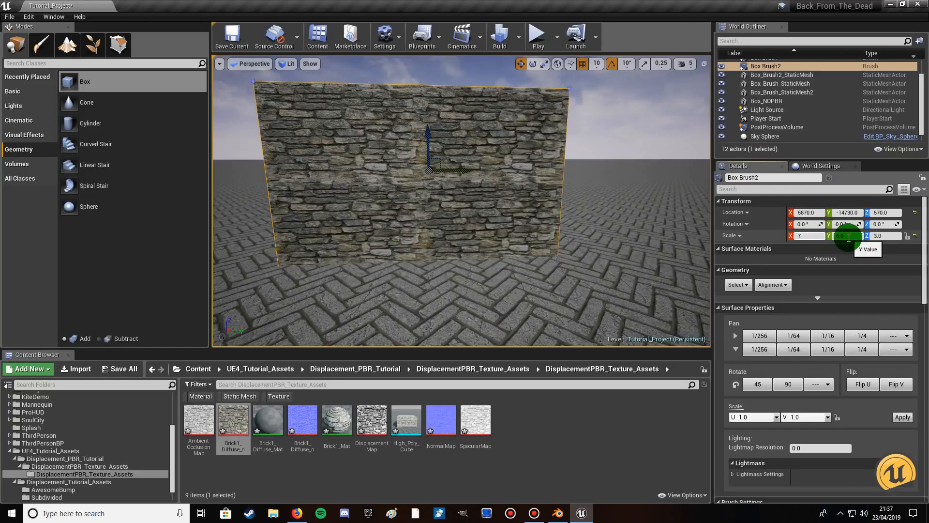
pyautogui.press('Tab')
pyautogui.write('7')
# Select everything in the level that uses the same material as the box's front face
pyautogui.moveTo(583, 250); pyautogui.dragTo(575, 294)
pyautogui.moveTo(460, 144)
pyautogui.mouseDown()
pyautogui.moveTo(460, 131)
pyautogui.moveTo(452, 138)
pyautogui.mouseUp()
pyautogui.moveTo(505, 148); pyautogui.dragTo(538, 134)
pyautogui.rightClick(539, 134)
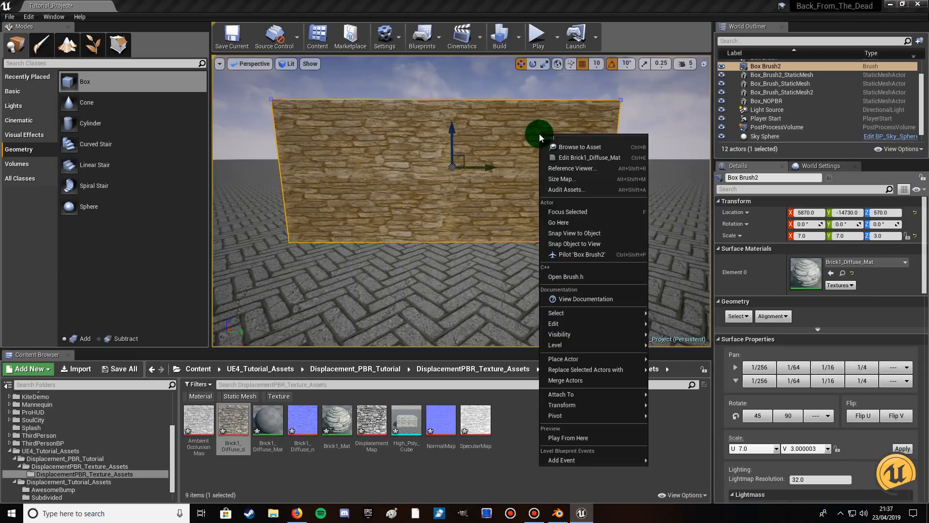
pyautogui.moveTo(574, 317)
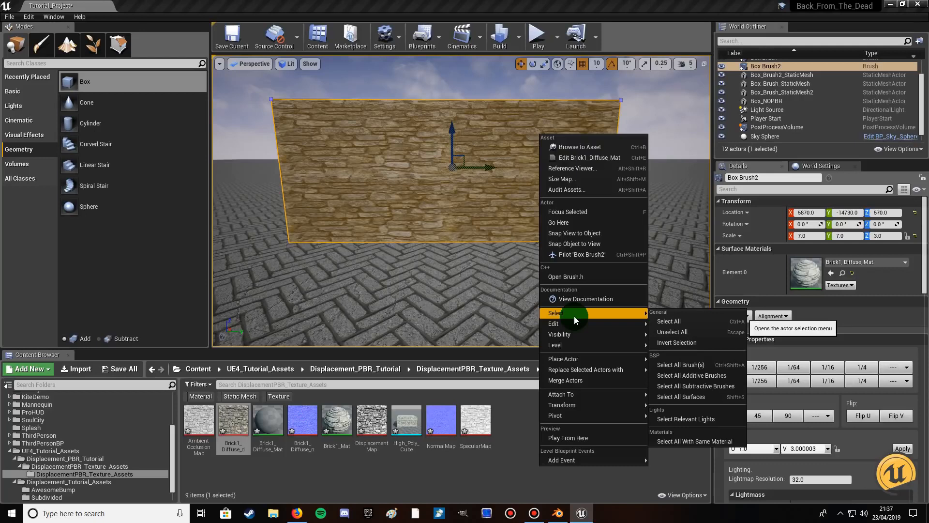
pyautogui.click(706, 441)
# Add the box's top face to the surface selection
pyautogui.press('d')
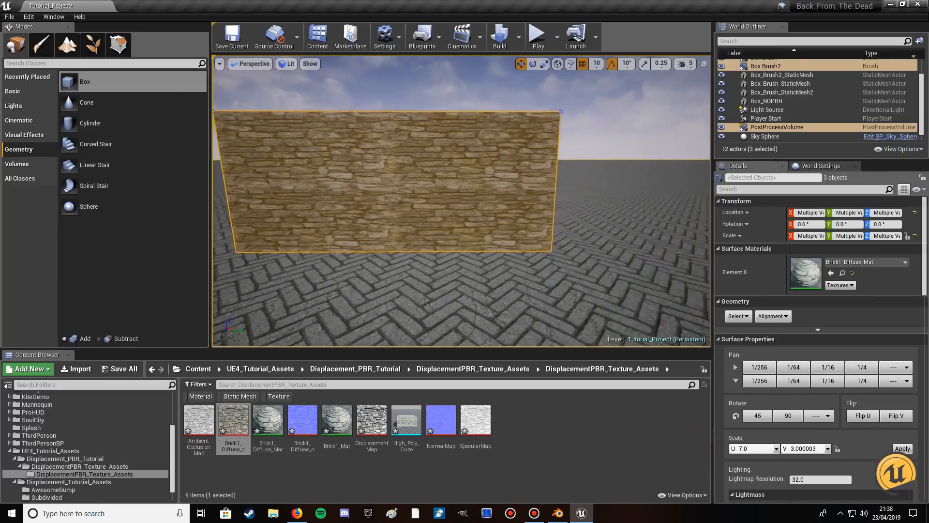
pyautogui.press('e')
pyautogui.press('a')
pyautogui.press('a')
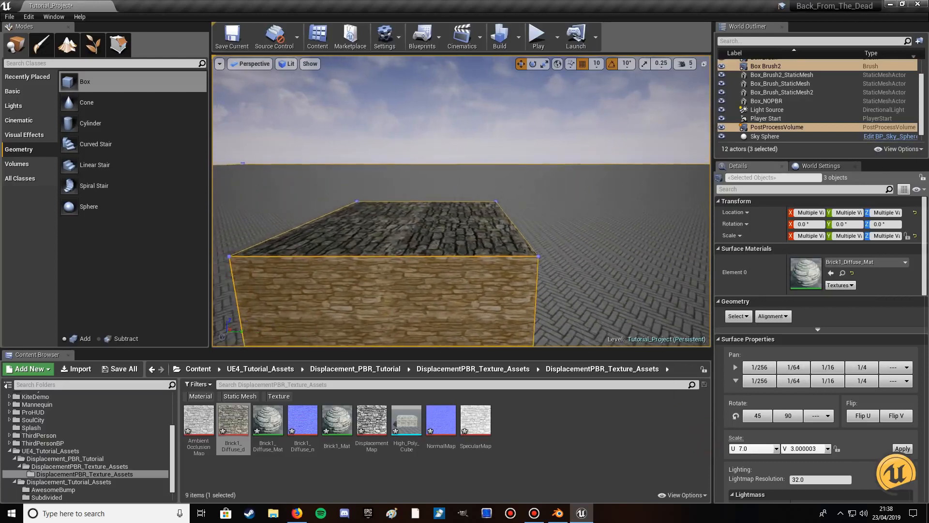
pyautogui.moveTo(562, 255); pyautogui.dragTo(562, 271, button='right')
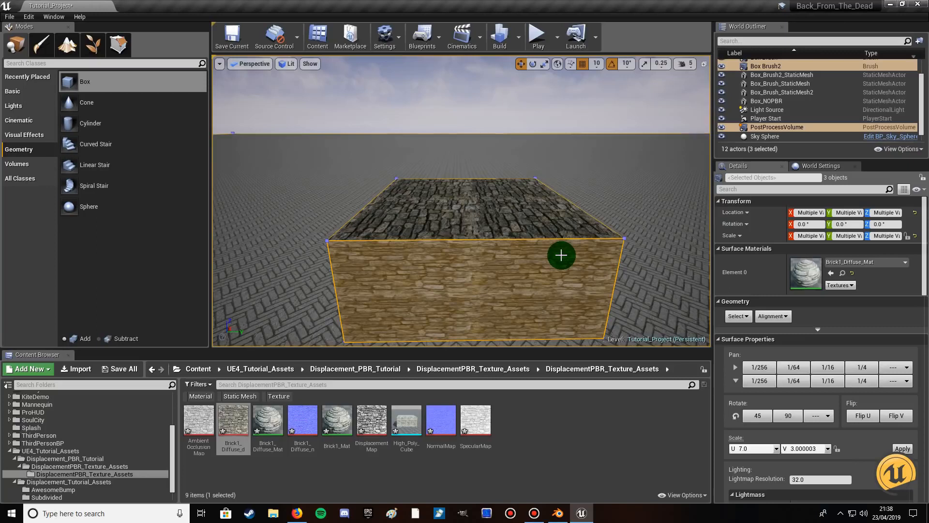
pyautogui.keyDown('ctrl'); pyautogui.click(504, 221); pyautogui.keyUp('ctrl')
# Go around the box and add its remaining faces to the surface selection
pyautogui.moveTo(492, 259); pyautogui.dragTo(687, 254, button='right')
pyautogui.press('a')
pyautogui.keyDown('ctrl'); pyautogui.click(324, 234); pyautogui.keyUp('ctrl')
pyautogui.press('a')
pyautogui.moveTo(373, 265); pyautogui.dragTo(465, 285, button='right')
pyautogui.keyDown('ctrl'); pyautogui.click(372, 211); pyautogui.keyUp('ctrl')
pyautogui.press('a')
pyautogui.moveTo(363, 232); pyautogui.dragTo(639, 225, button='right')
pyautogui.keyDown('ctrl'); pyautogui.click(426, 222); pyautogui.keyUp('ctrl')
pyautogui.moveTo(426, 222); pyautogui.dragTo(438, 112, button='right')
pyautogui.press('q')
pyautogui.press('w')
pyautogui.moveTo(438, 158); pyautogui.dragTo(491, 224, button='right')
pyautogui.keyDown('ctrl'); pyautogui.click(506, 152); pyautogui.keyUp('ctrl')
pyautogui.press('e')
pyautogui.press('a')
# Apply the Brick1_Diffuse_d texture to the selected faces of the enlarged box
pyautogui.moveTo(234, 426); pyautogui.dragTo(422, 192)
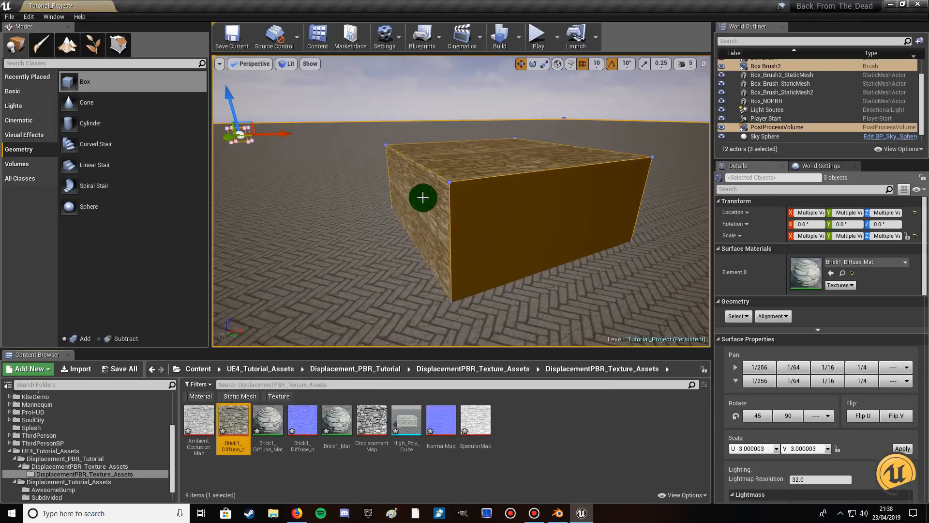
pyautogui.moveTo(462, 266)
pyautogui.mouseDown(button='right')
pyautogui.moveTo(561, 244)
pyautogui.moveTo(634, 259)
pyautogui.moveTo(488, 269)
pyautogui.mouseUp(button='right')
pyautogui.press('a')
pyautogui.press('a')
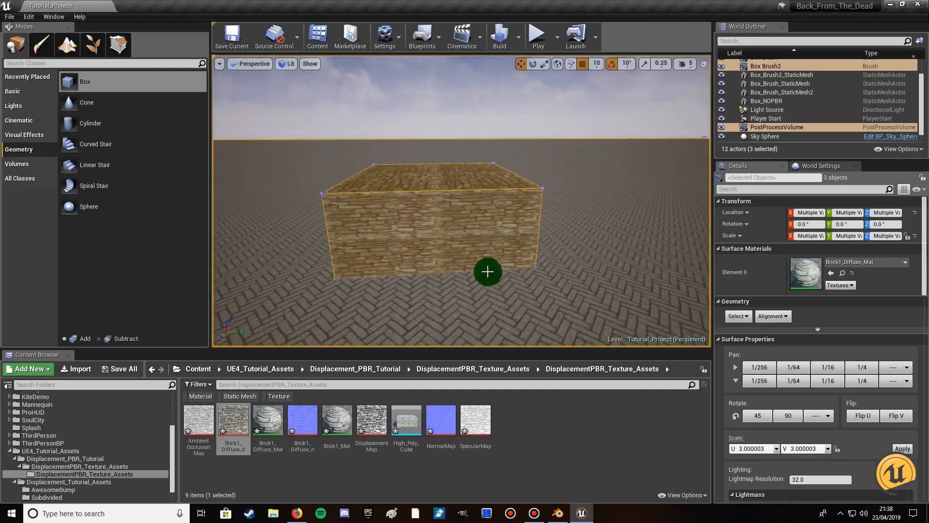
pyautogui.click(496, 297)
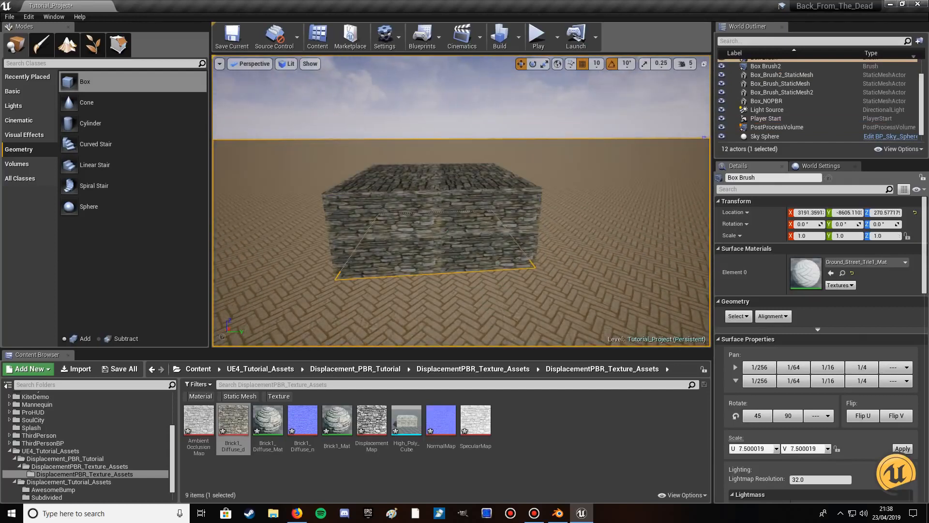
pyautogui.click(456, 242)
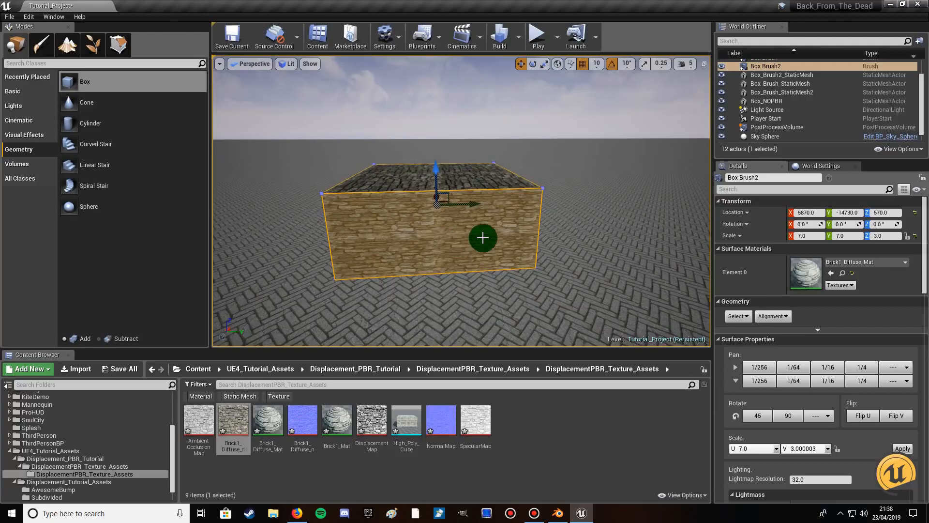
pyautogui.keyDown('ctrl'); pyautogui.click(487, 184); pyautogui.keyUp('ctrl')
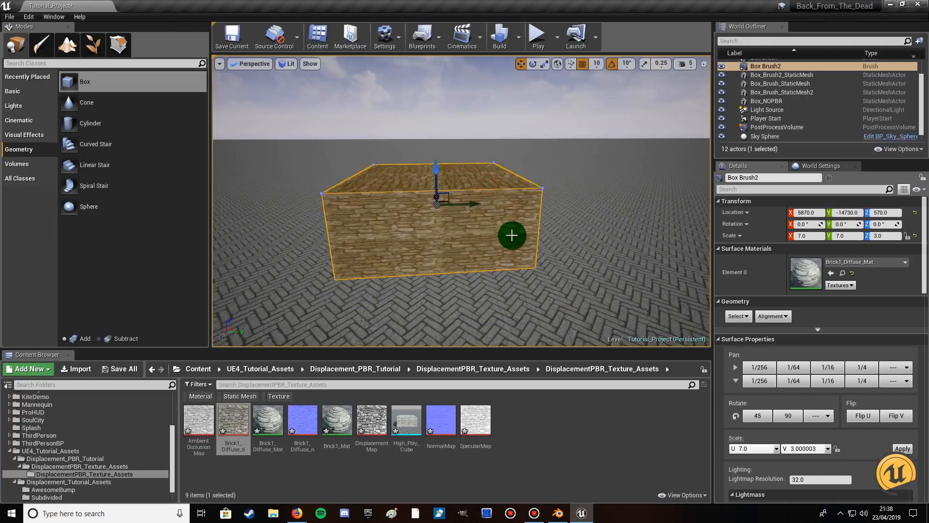
pyautogui.hotkey('ctrl', 'z')
pyautogui.hotkey('ctrl', 'z')
pyautogui.hotkey('ctrl', 'z')
pyautogui.hotkey('ctrl', 'z')
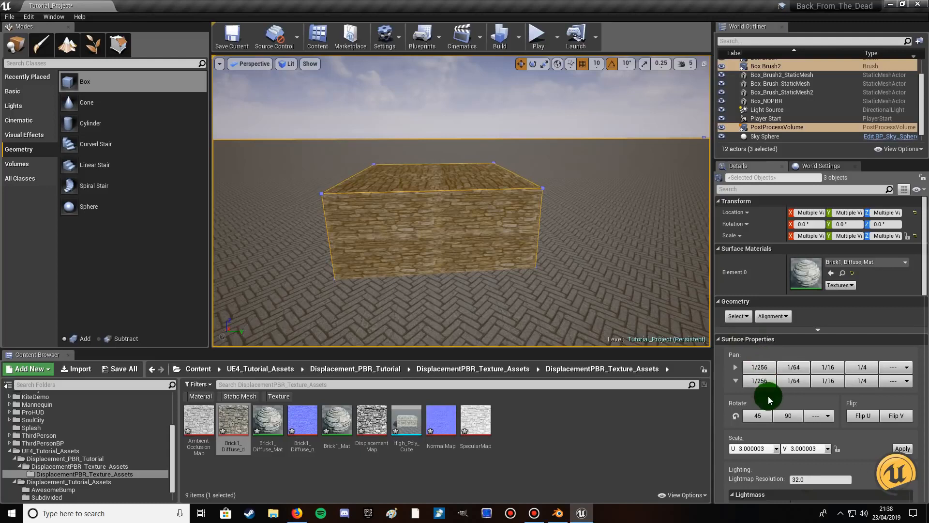
# Align the brick texture on the selected surfaces with the Align Surface Planar option
pyautogui.scroll(-1, 785, 419)
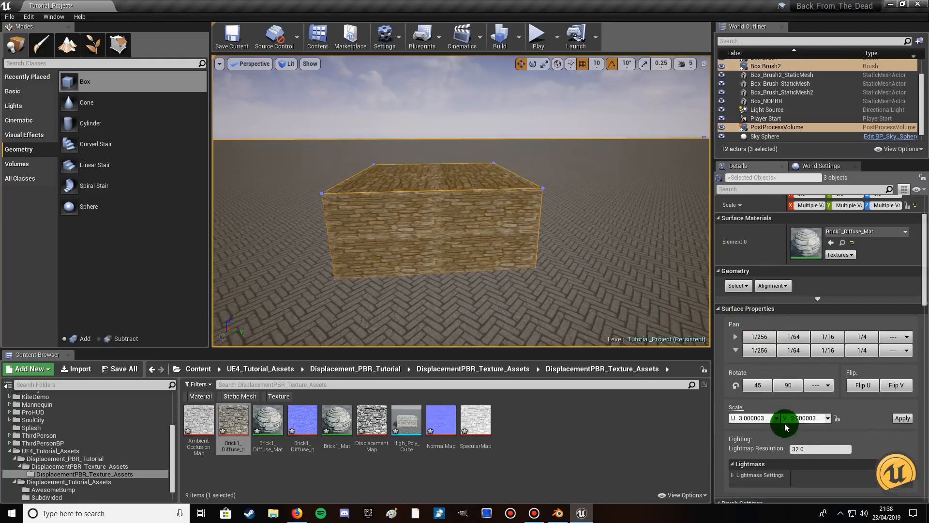
pyautogui.click(804, 448)
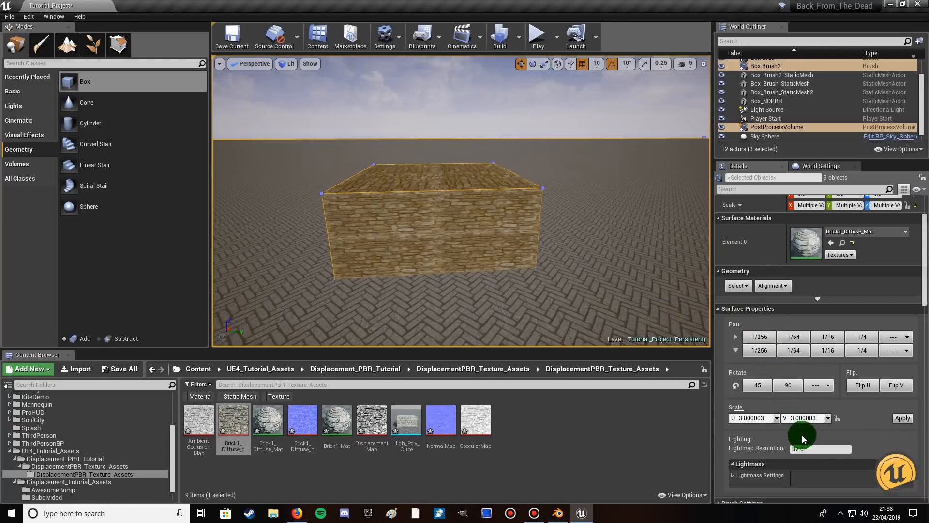
pyautogui.click(785, 286)
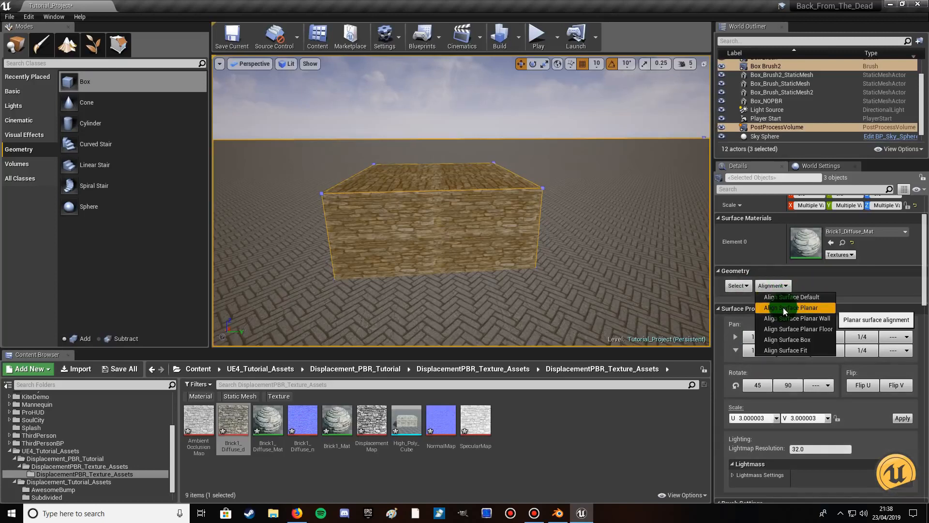
pyautogui.click(783, 307)
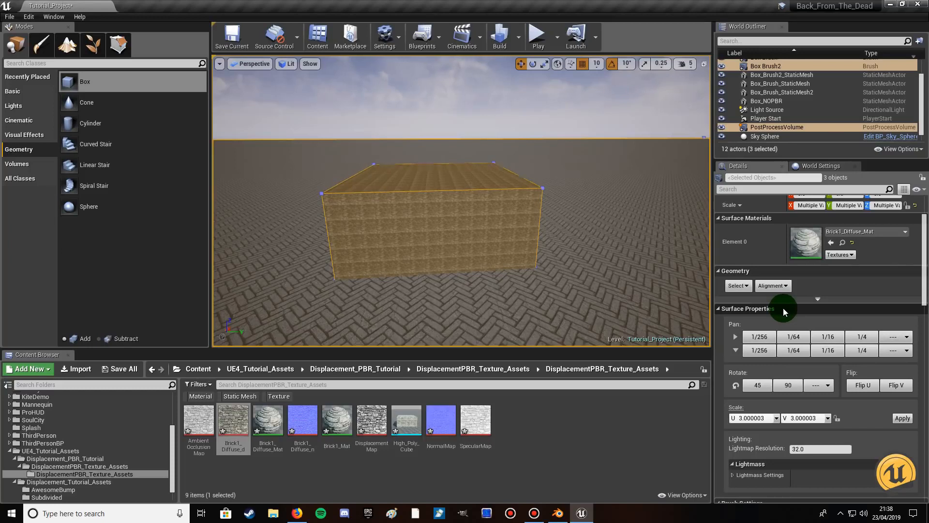
# Set the selected surfaces' texture scale to 1 in both U and V and apply it
pyautogui.click(753, 417)
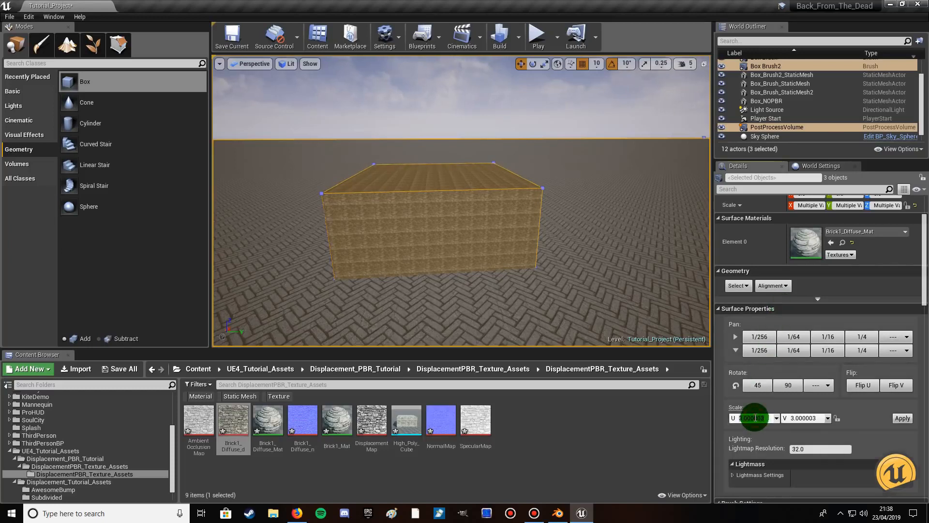
pyautogui.write('1')
pyautogui.click(805, 418)
pyautogui.write('1')
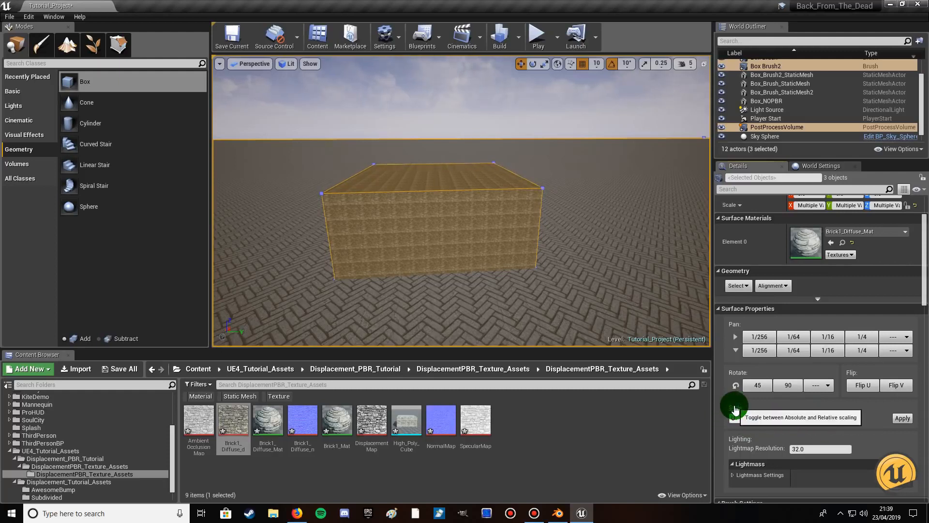
pyautogui.click(903, 418)
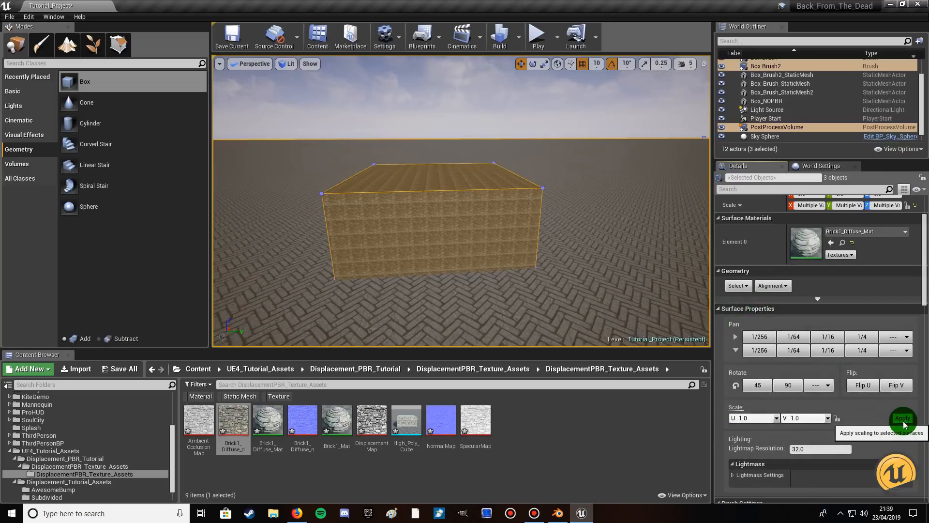
# Set the selected surfaces' texture scale to 5 in both U and V and apply it
pyautogui.click(754, 420)
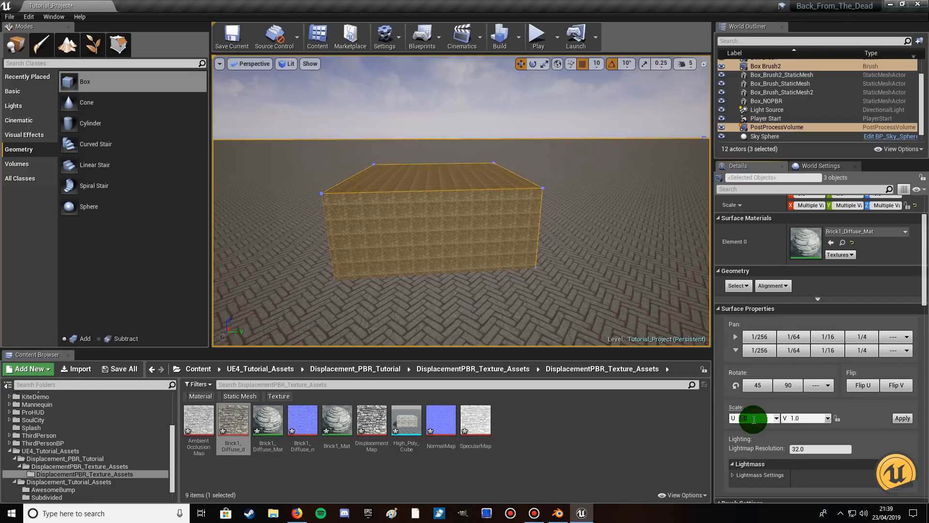
pyautogui.write('5')
pyautogui.press('Return')
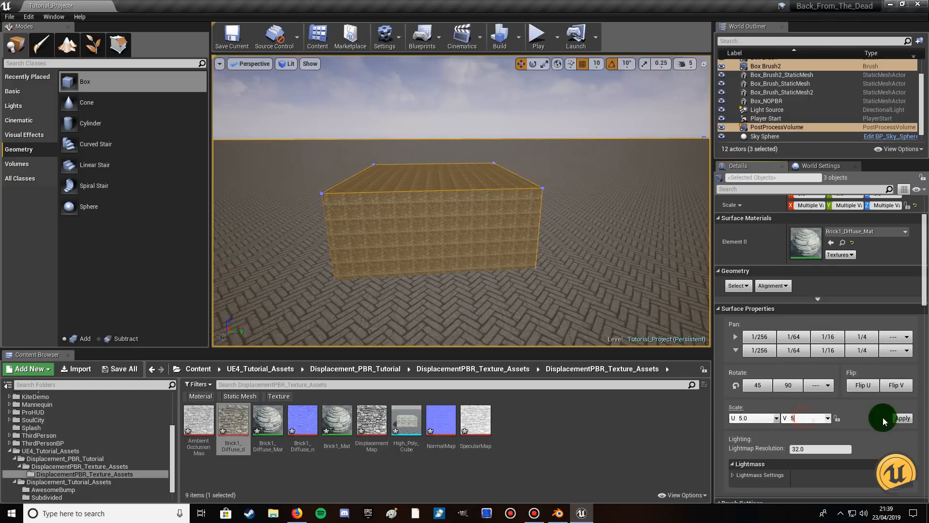
pyautogui.click(903, 419)
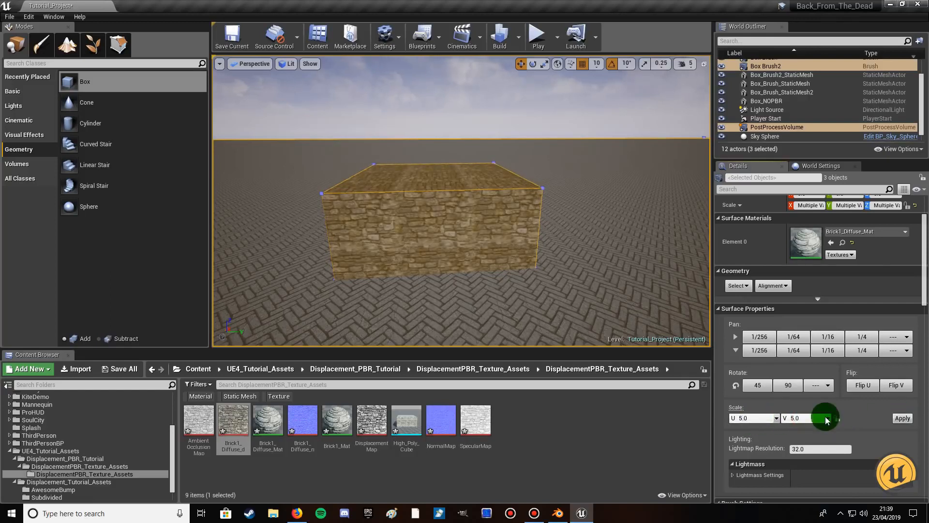
# Set the selected surfaces' texture scale to 3.75 in both U and V and apply it
pyautogui.click(741, 417)
pyautogui.click(742, 416)
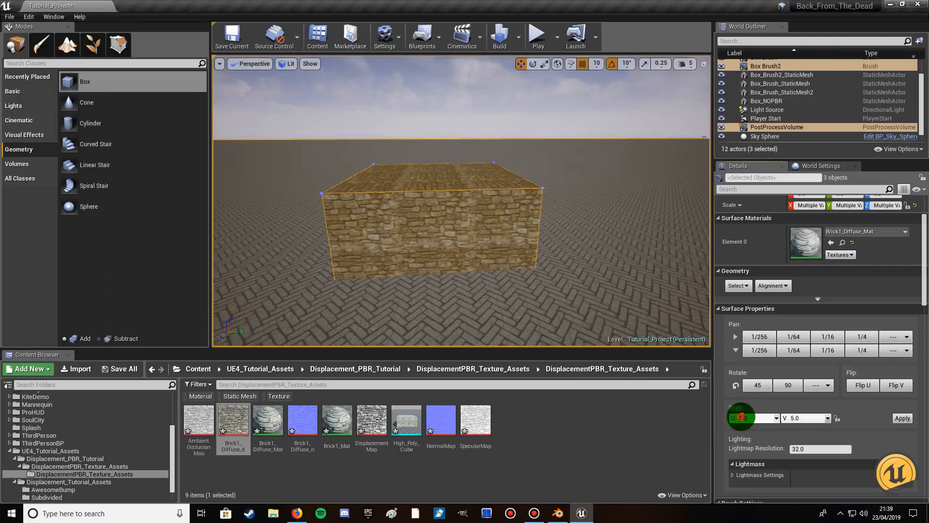
pyautogui.moveTo(738, 418); pyautogui.dragTo(762, 418)
pyautogui.write('3')
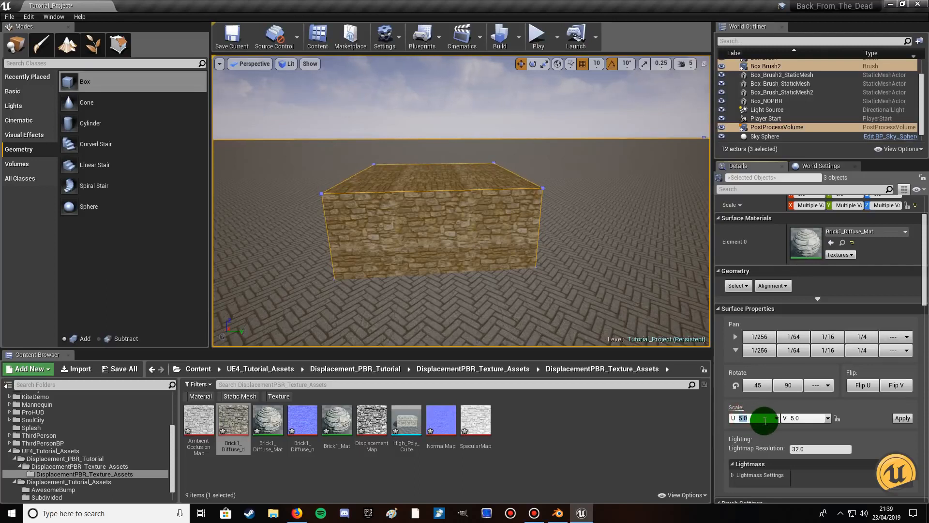
pyautogui.write('.75')
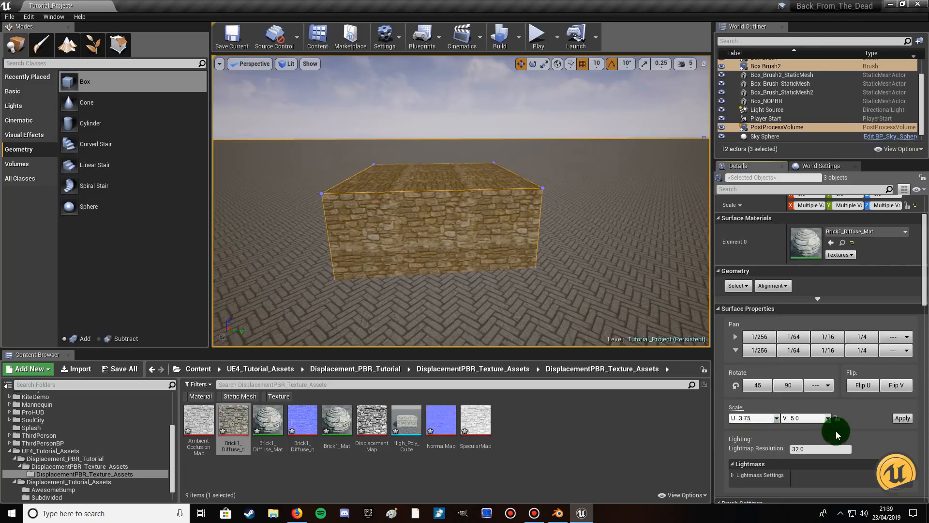
pyautogui.click(814, 418)
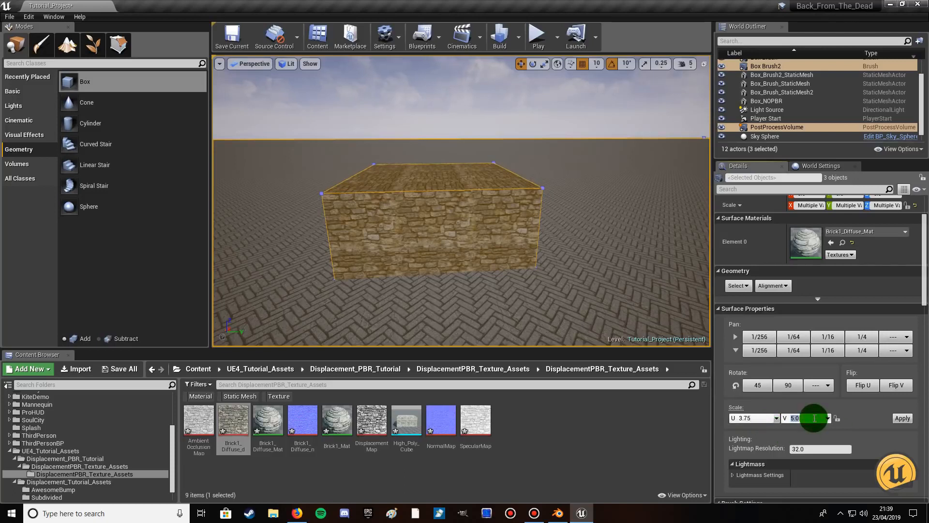
pyautogui.write('3.75')
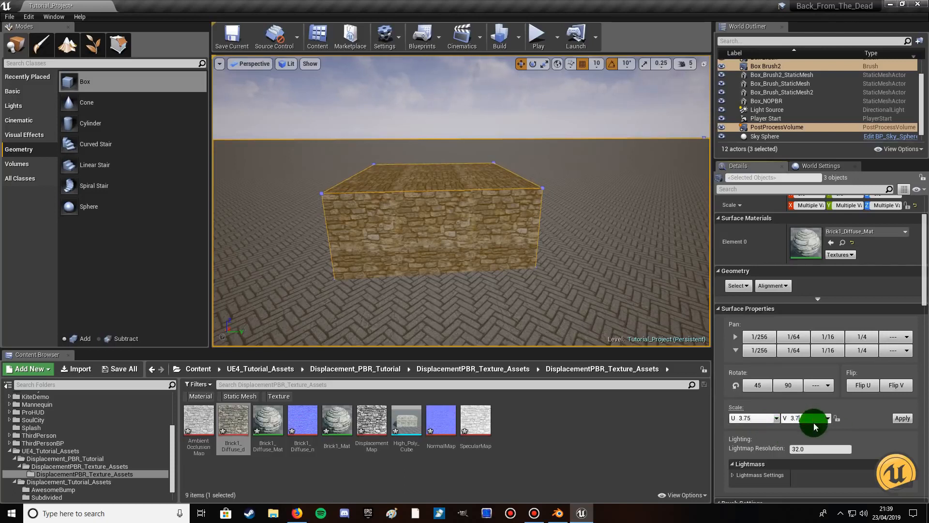
pyautogui.click(901, 419)
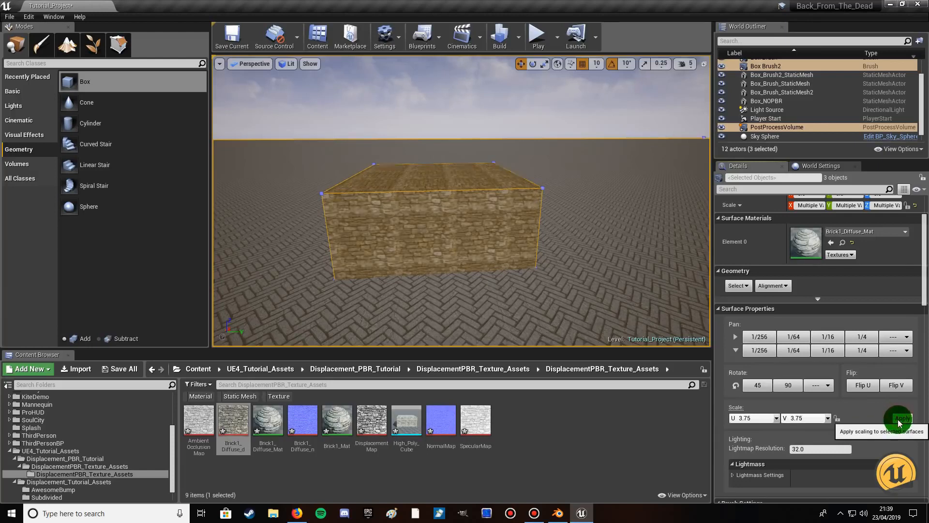
# Start creating a static mesh from the brick box, Box Brush2, and name it Low_Poly_Mesh
pyautogui.moveTo(556, 274); pyautogui.dragTo(548, 265, button='right')
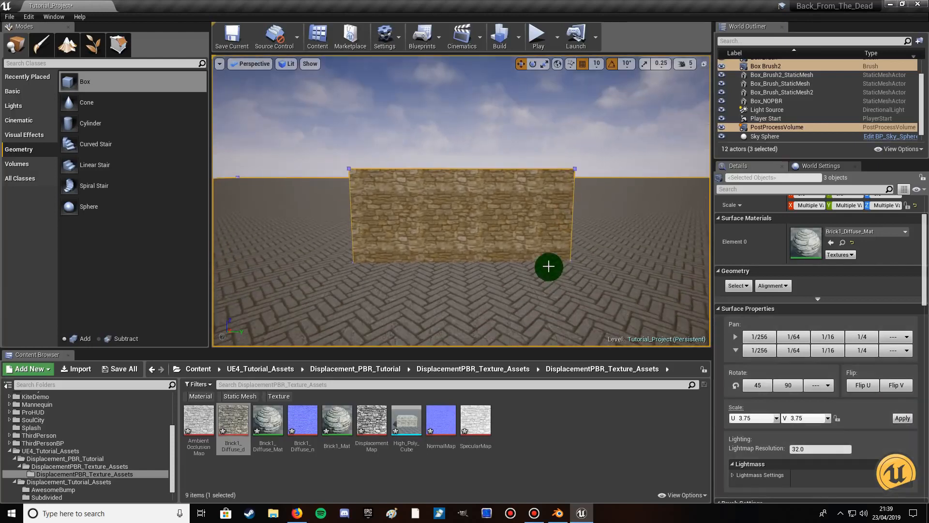
pyautogui.click(531, 234)
pyautogui.click(555, 281)
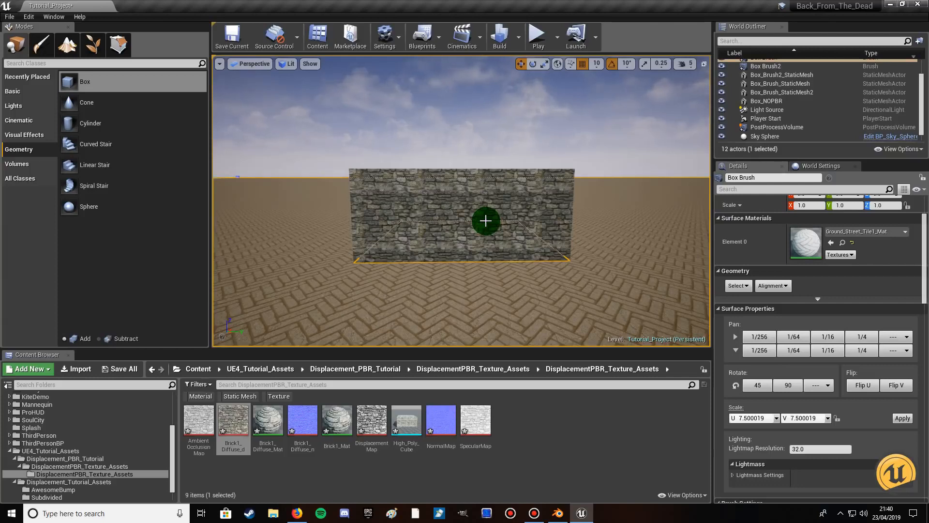
pyautogui.moveTo(486, 221)
pyautogui.mouseDown()
pyautogui.moveTo(469, 216)
pyautogui.moveTo(475, 198)
pyautogui.mouseUp()
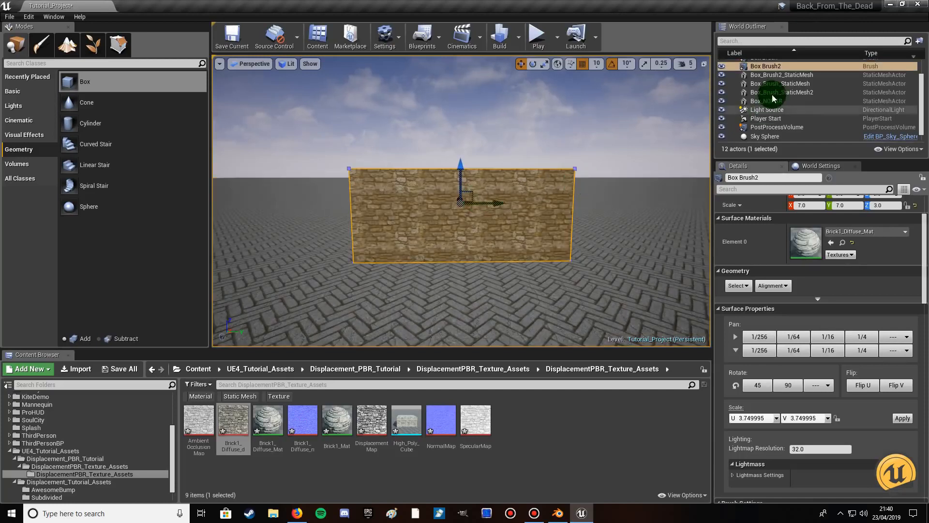
pyautogui.click(770, 68)
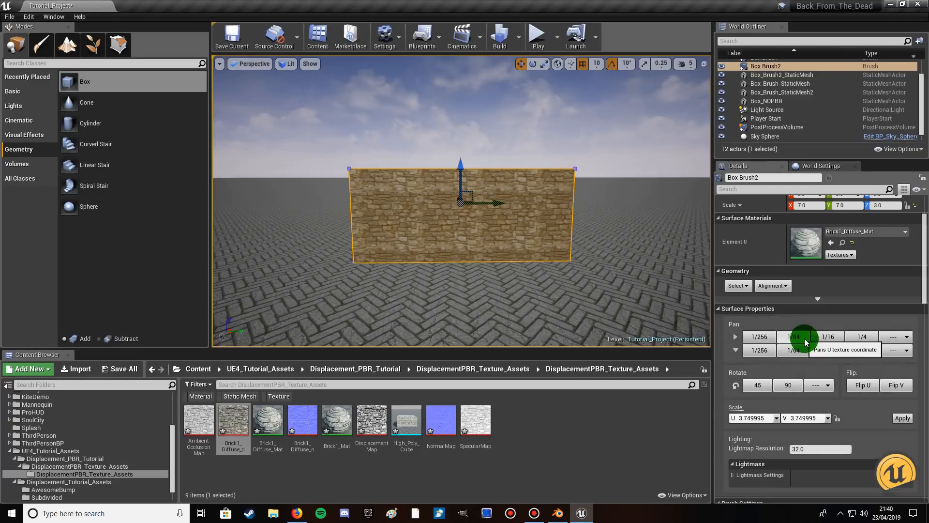
pyautogui.scroll(2, 806, 342)
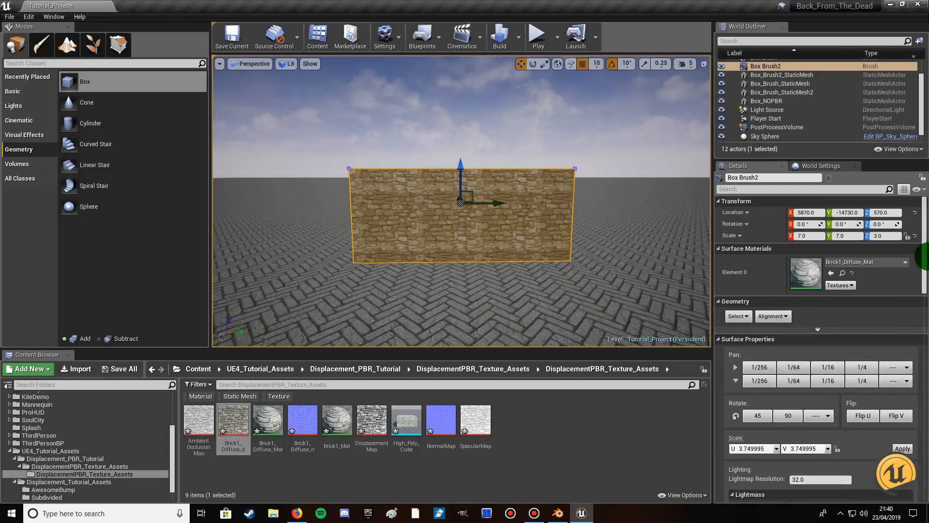
pyautogui.moveTo(926, 241)
pyautogui.mouseDown()
pyautogui.moveTo(926, 385)
pyautogui.moveTo(925, 315)
pyautogui.mouseUp()
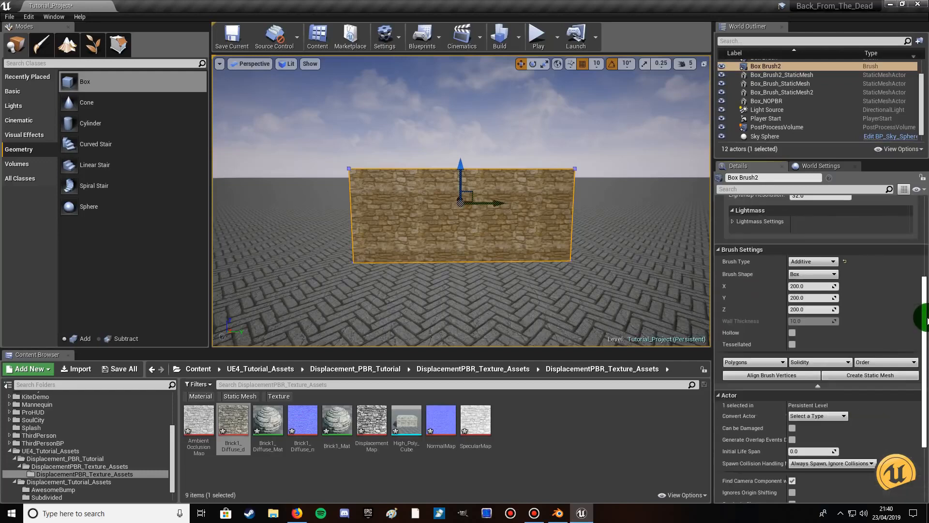
pyautogui.click(860, 377)
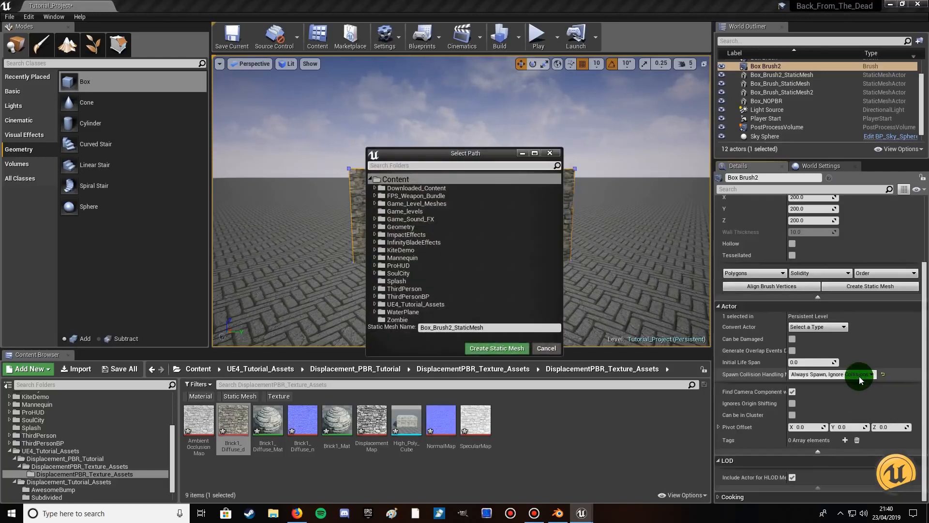
pyautogui.click(486, 327)
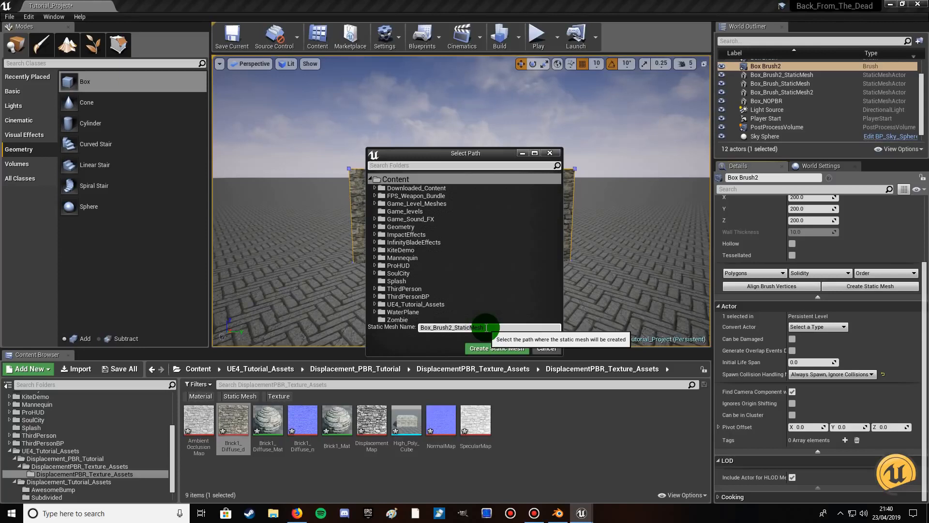
pyautogui.moveTo(486, 327); pyautogui.dragTo(363, 324)
pyautogui.write('L')
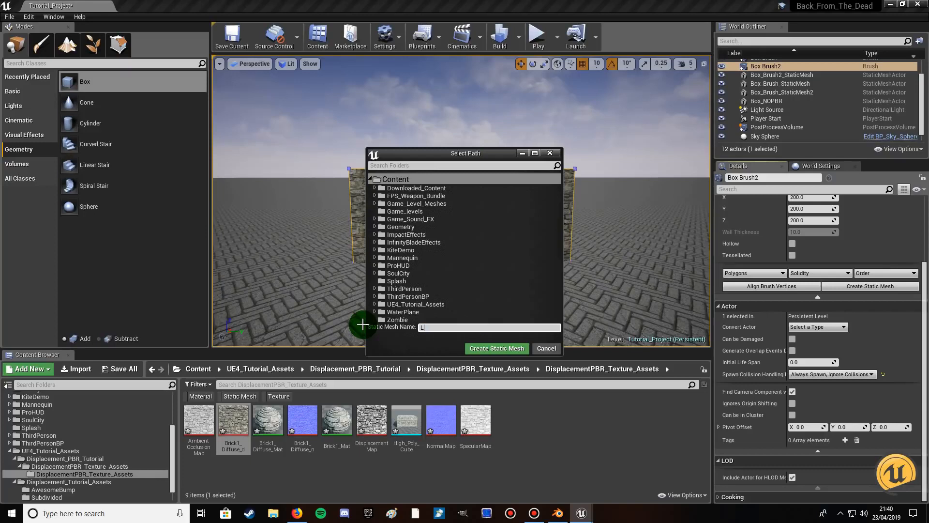
pyautogui.write('ow_Poly_Mesh')
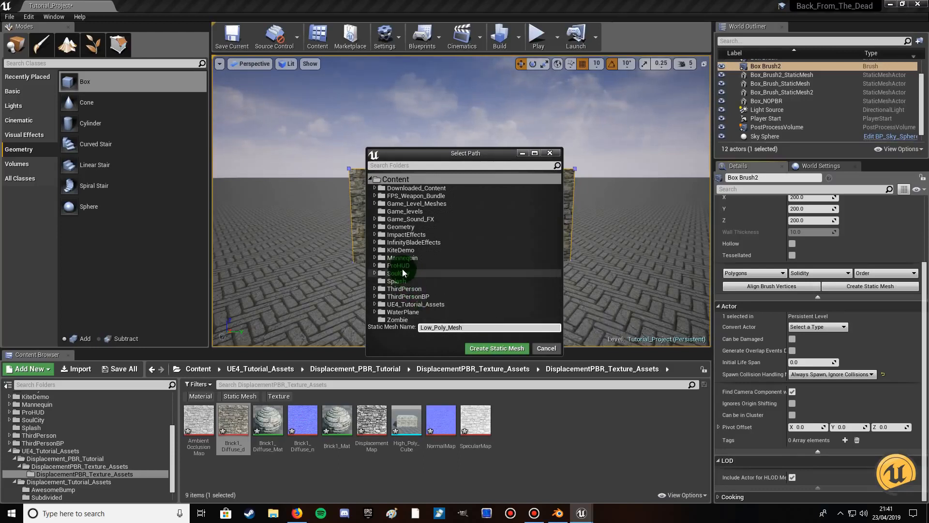
# Choose the inner DisplacementPBR_Texture_Assets folder under UE4_Tutorial_Assets/Displacement_PBR_Tutorial as the destination and create the static mesh there
pyautogui.click(375, 303)
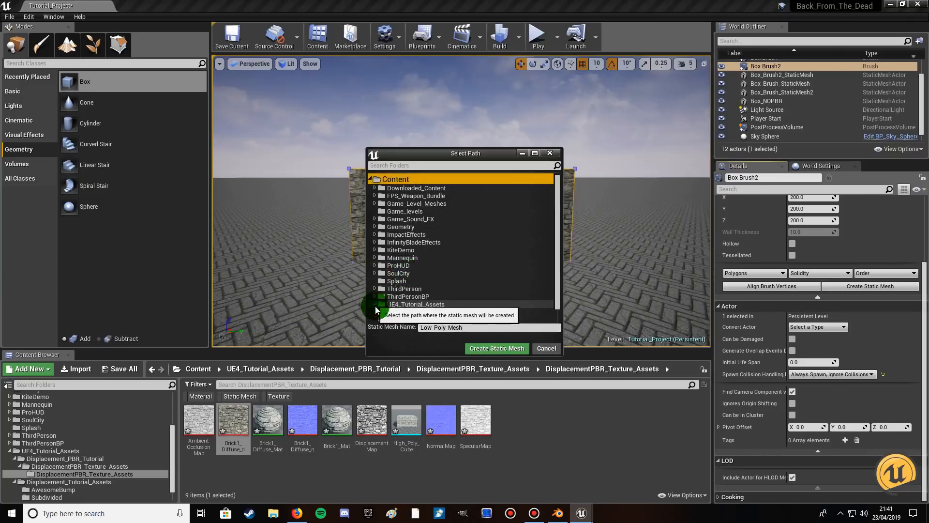
pyautogui.click(379, 297)
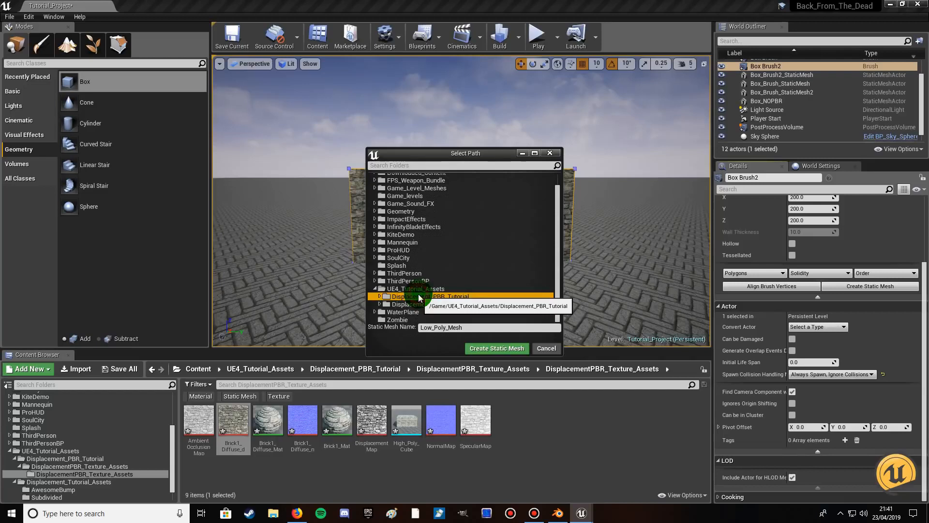
pyautogui.click(380, 296)
pyautogui.click(385, 304)
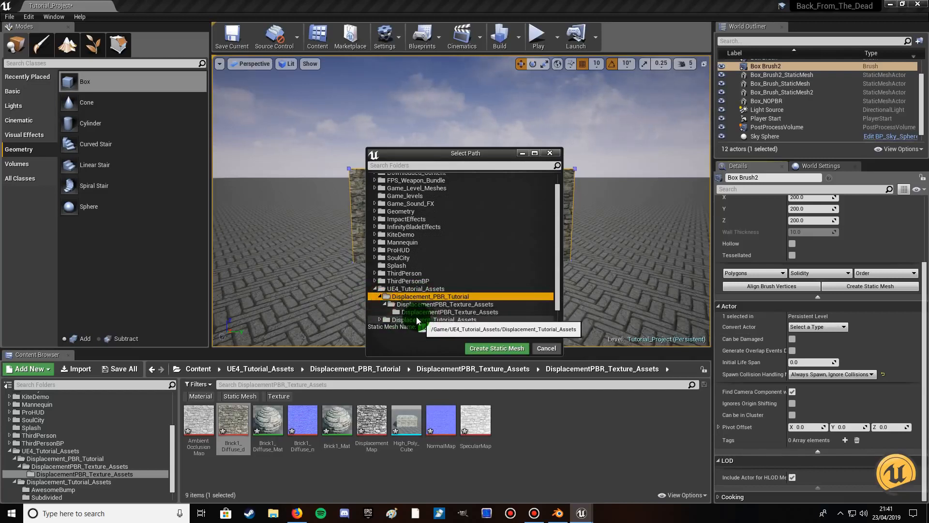
pyautogui.click(416, 312)
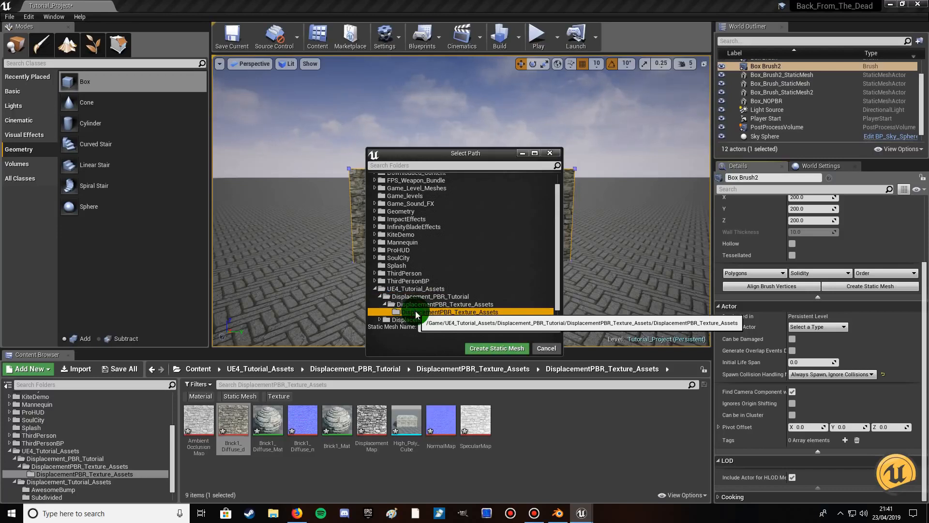
pyautogui.click(498, 348)
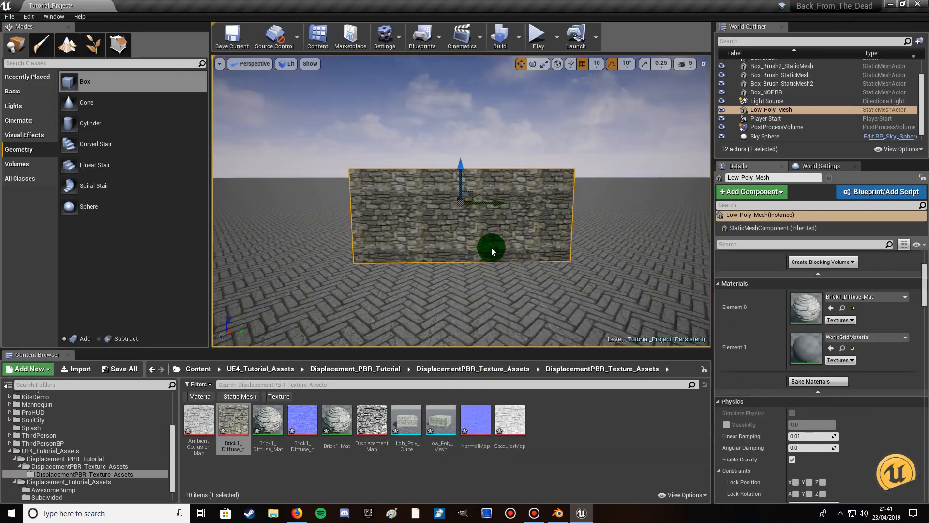
# Replace the converted box in the level with a fresh instance of the Low_Poly_Mesh asset and inspect the mesh in its editor
pyautogui.press('Delete')
pyautogui.moveTo(440, 422); pyautogui.dragTo(454, 182)
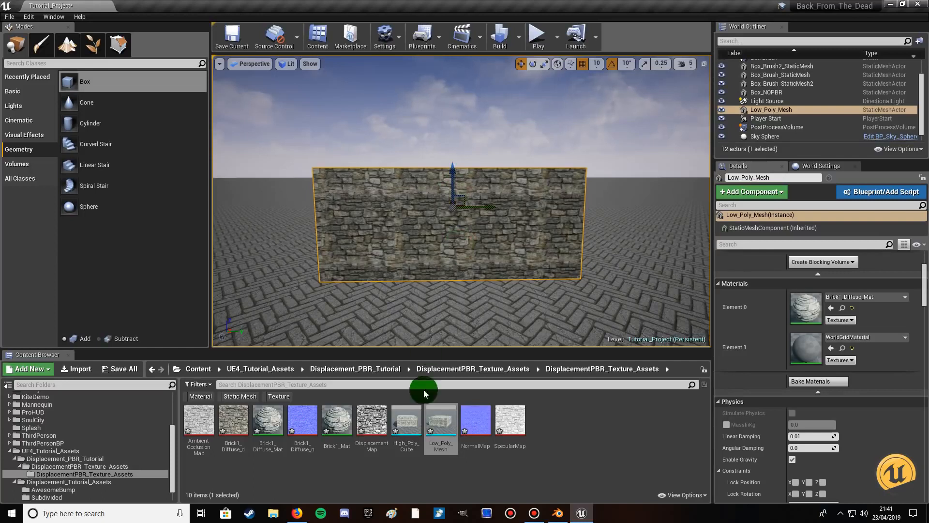
pyautogui.click(438, 424)
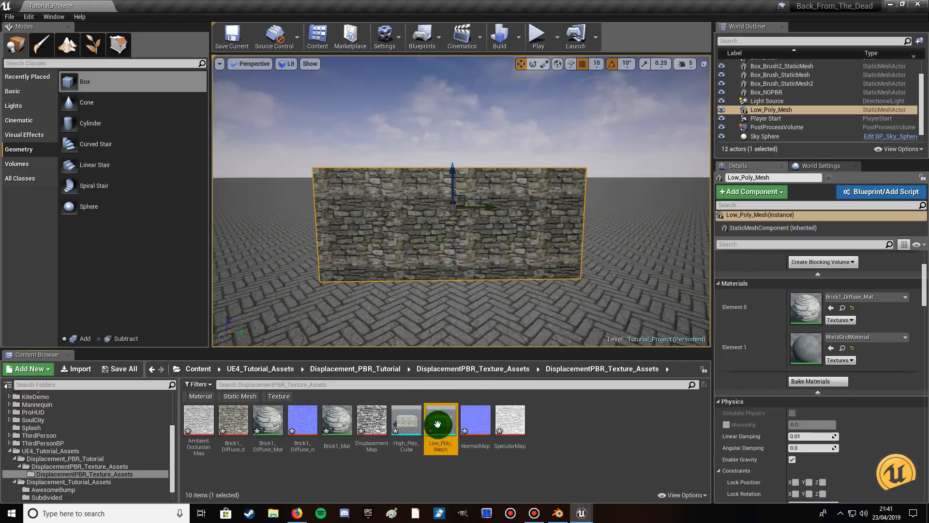
pyautogui.doubleClick(438, 424)
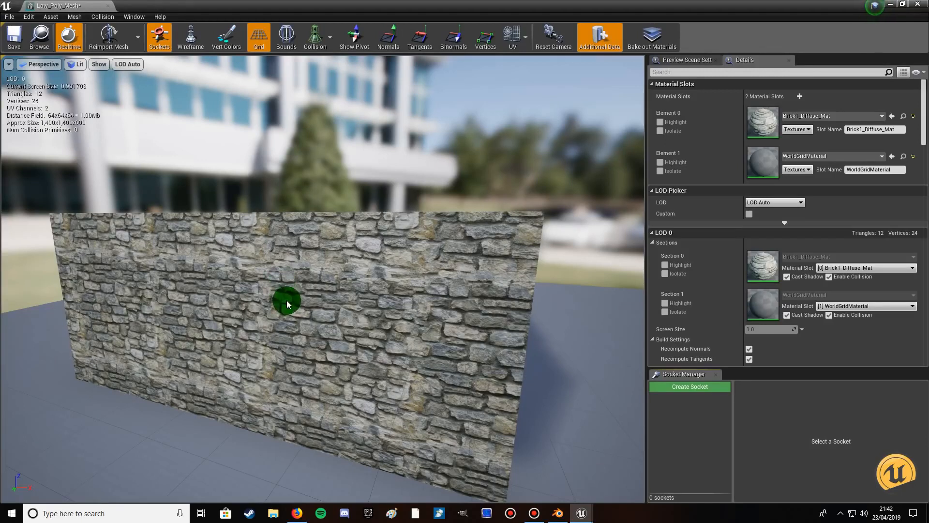
pyautogui.moveTo(290, 314); pyautogui.dragTo(309, 281)
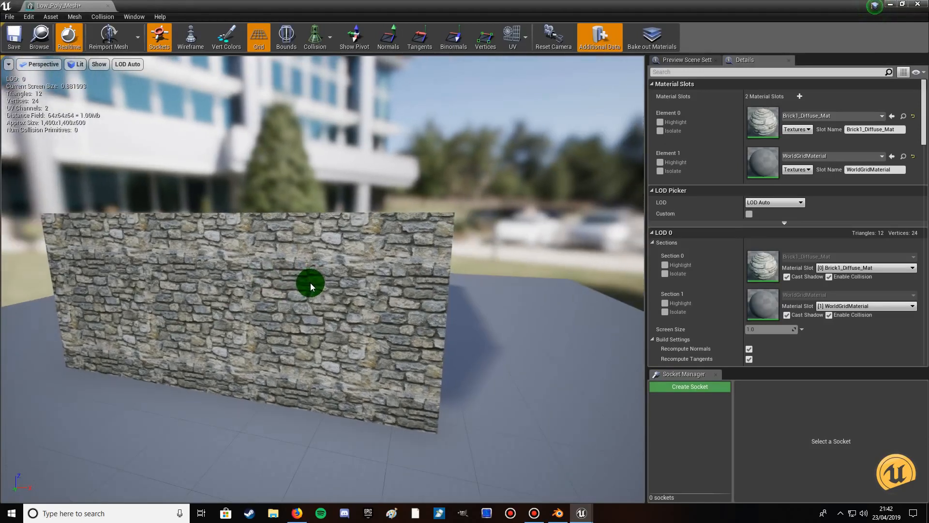
pyautogui.click(917, 5)
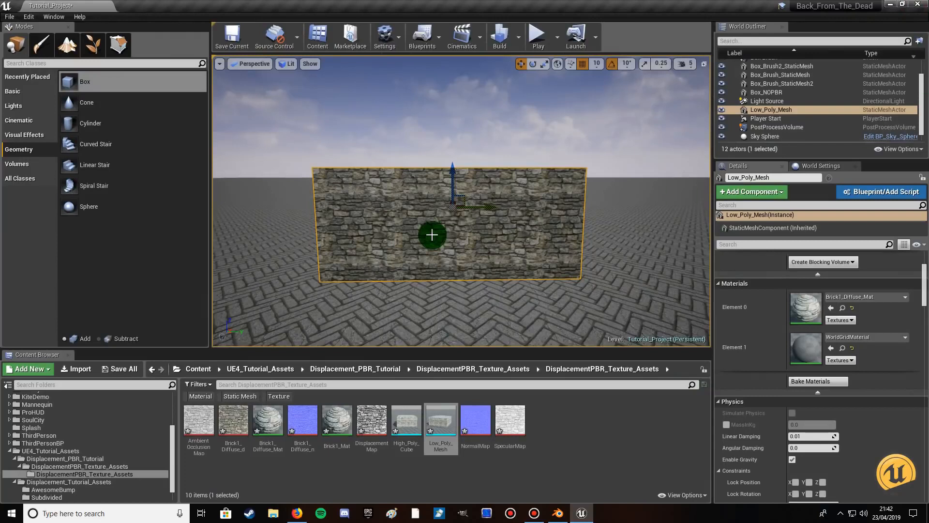
# Export the Low_Poly_Mesh asset to the Desktop as an FBX file with FBX 2013 compatibility
pyautogui.rightClick(441, 422)
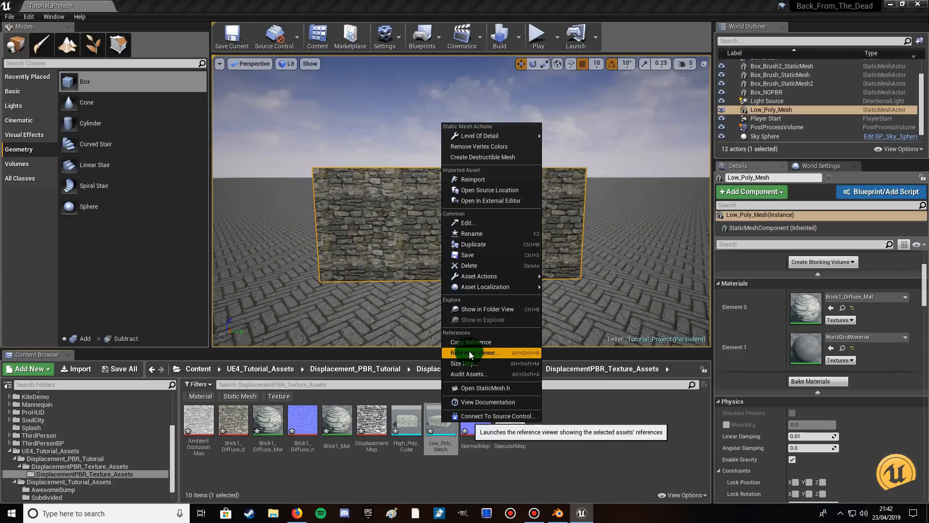
pyautogui.moveTo(481, 279)
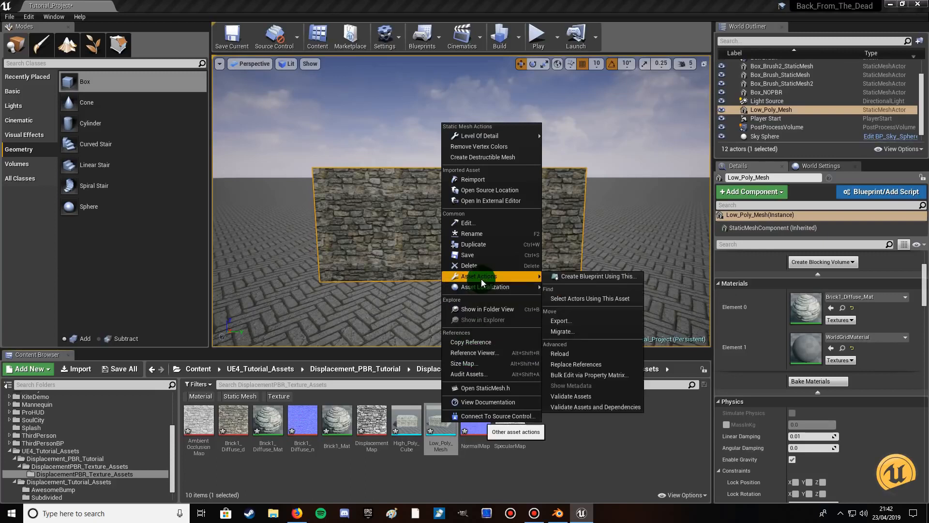
pyautogui.click(567, 320)
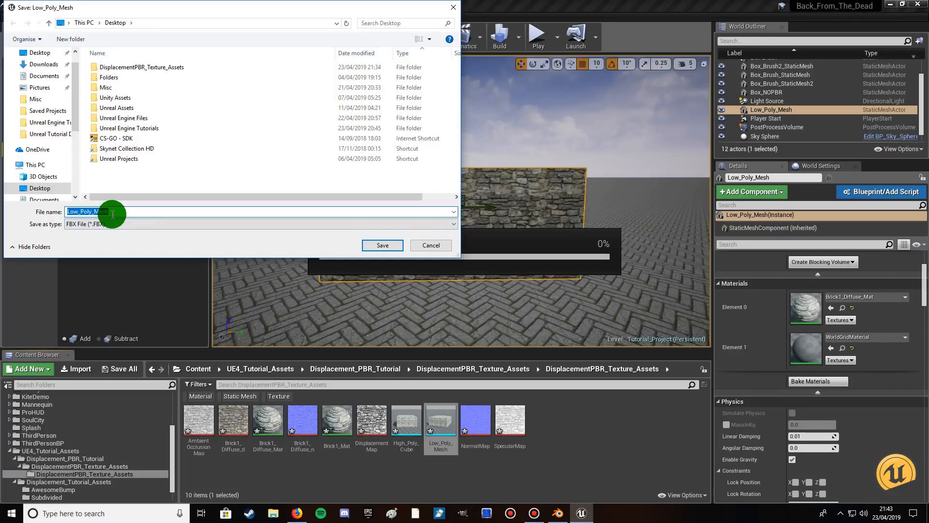
pyautogui.click(42, 53)
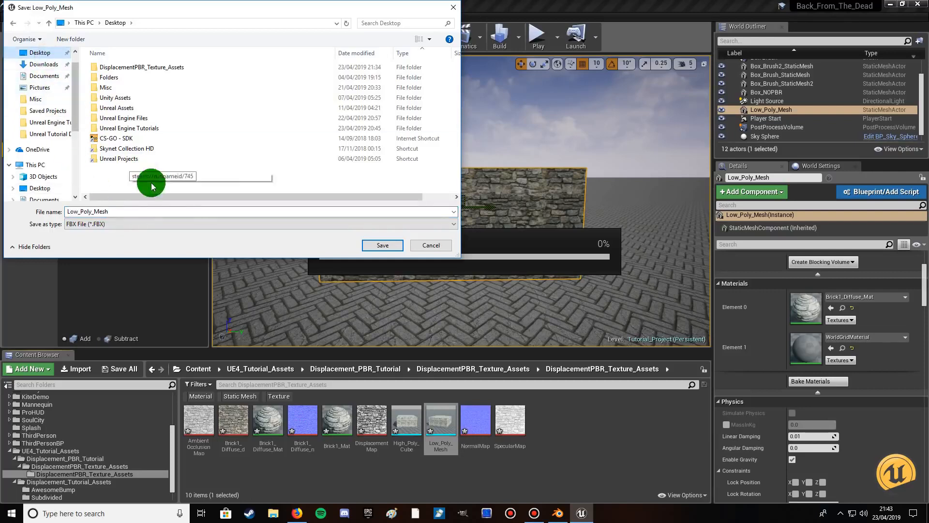
pyautogui.click(389, 246)
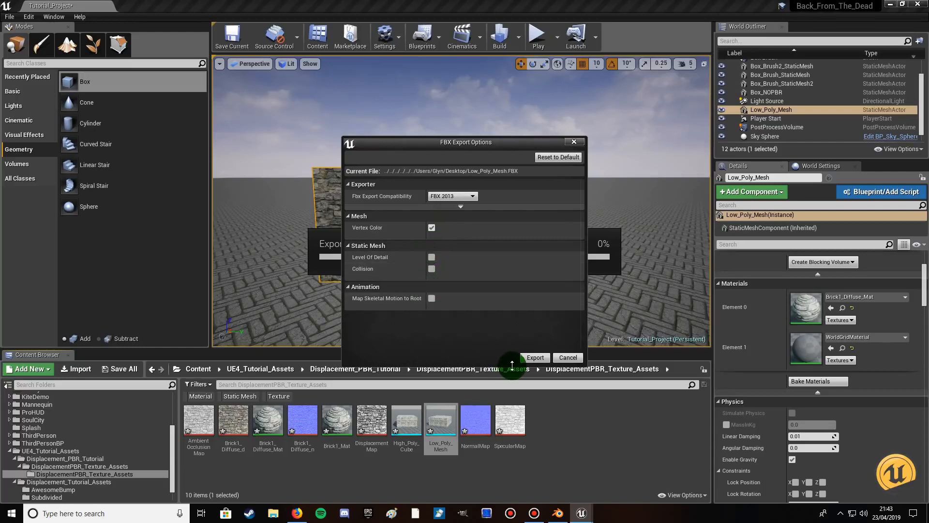
pyautogui.click(530, 359)
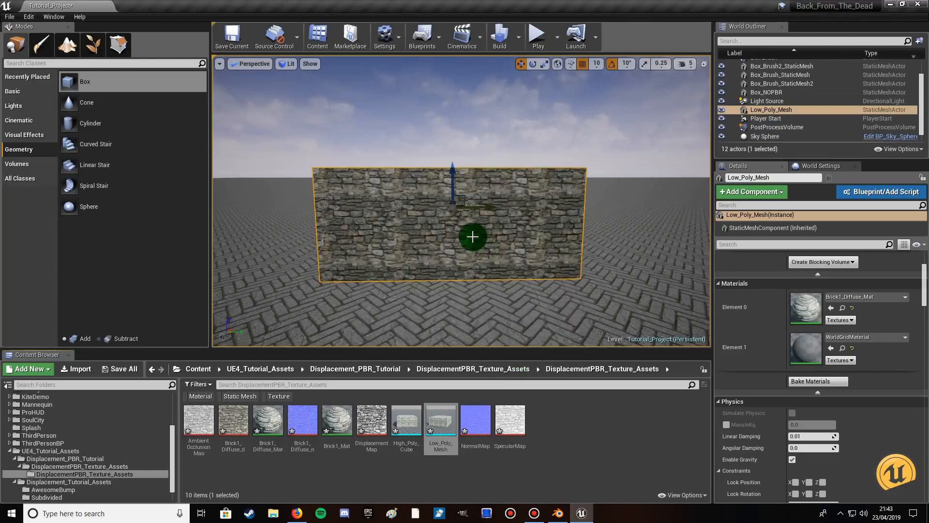
# Delete Low_Poly_Mesh from the level and remove its asset from the project
pyautogui.press('Delete')
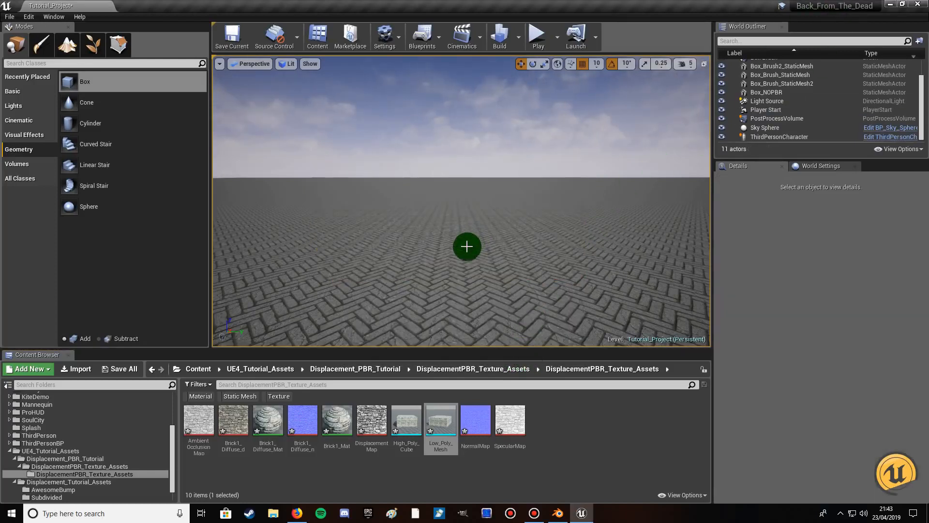
pyautogui.rightClick(440, 421)
pyautogui.click(483, 264)
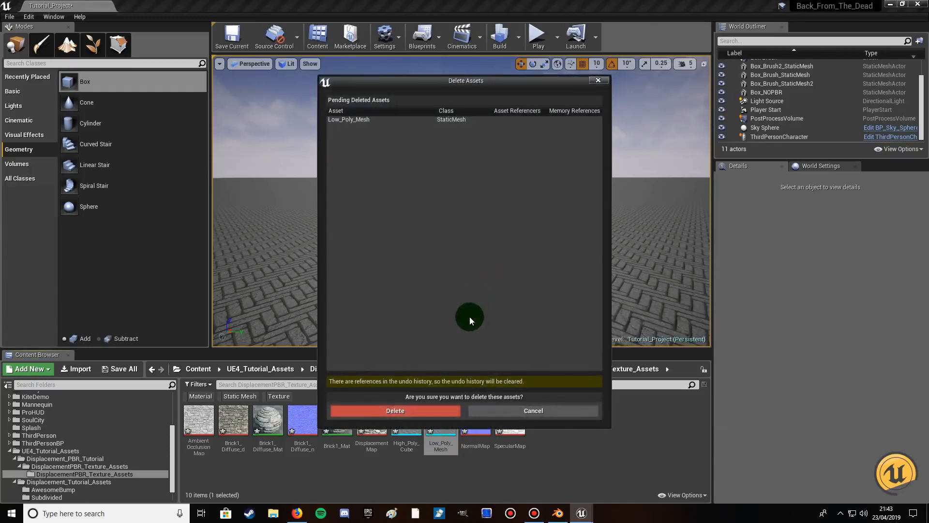
pyautogui.click(430, 410)
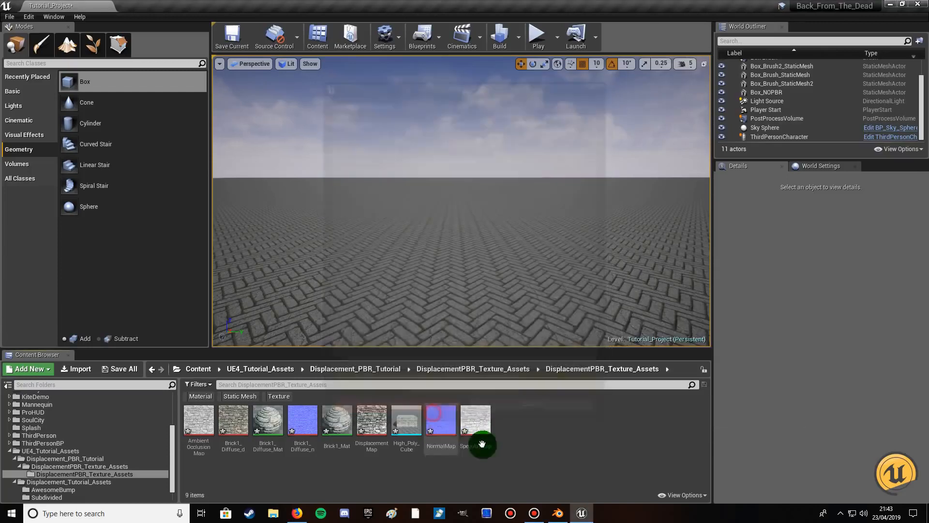
# Minimize the Unreal Editor and the screen recorder, and switch to Blender
pyautogui.click(888, 6)
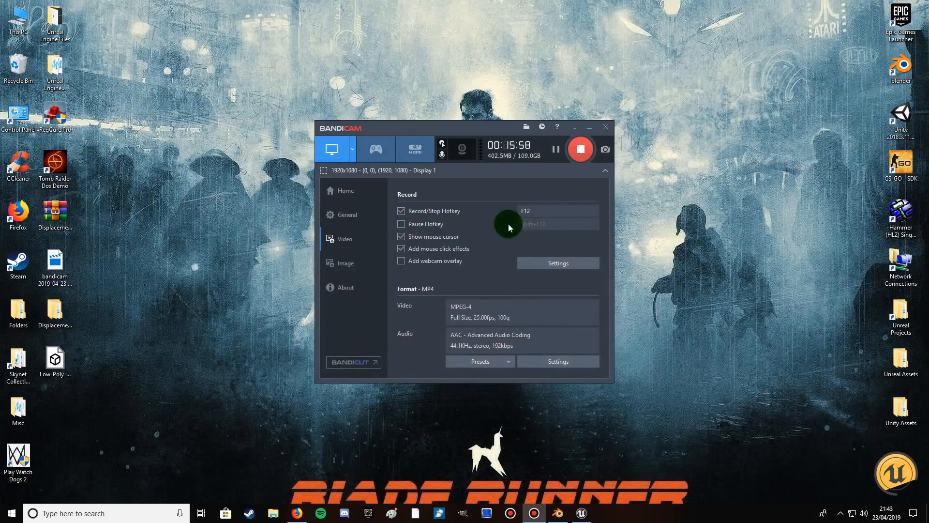
pyautogui.click(590, 126)
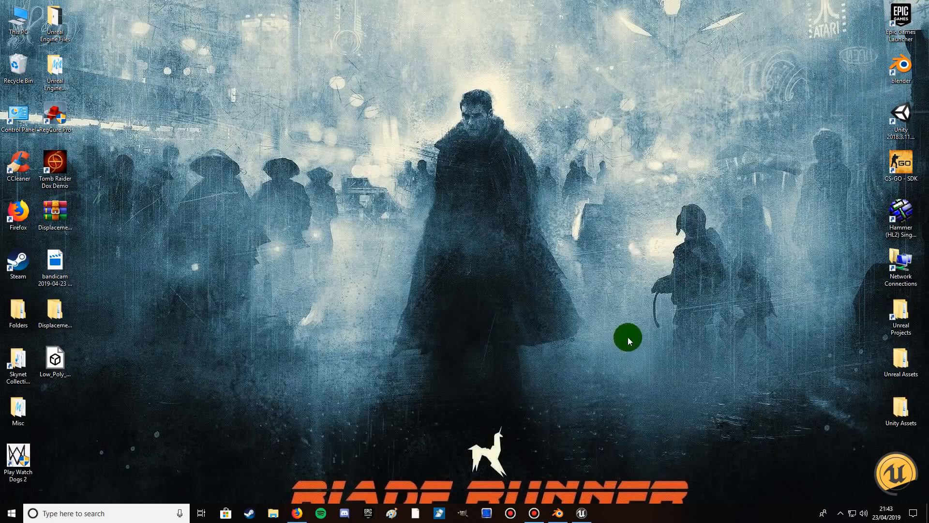
pyautogui.click(560, 515)
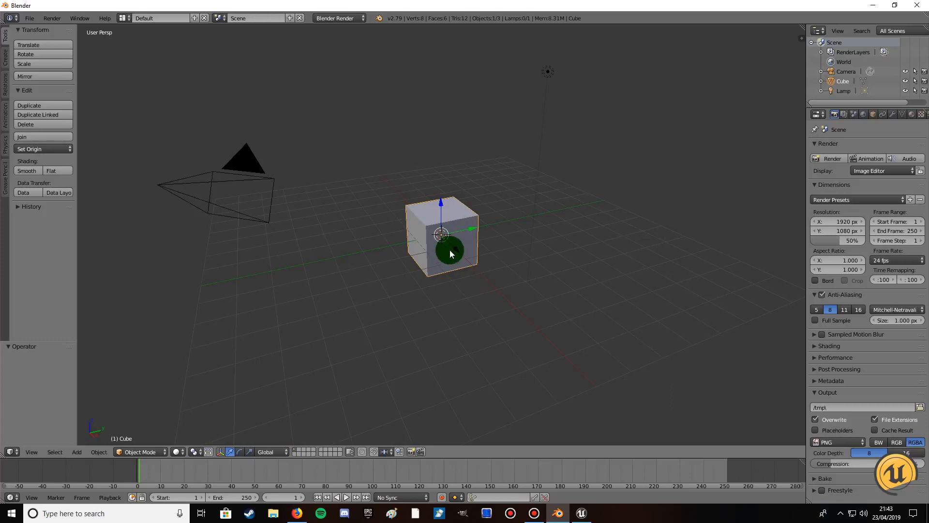
# Delete the default cube and the camera from the Blender scene
pyautogui.rightClick(444, 251)
pyautogui.press('x')
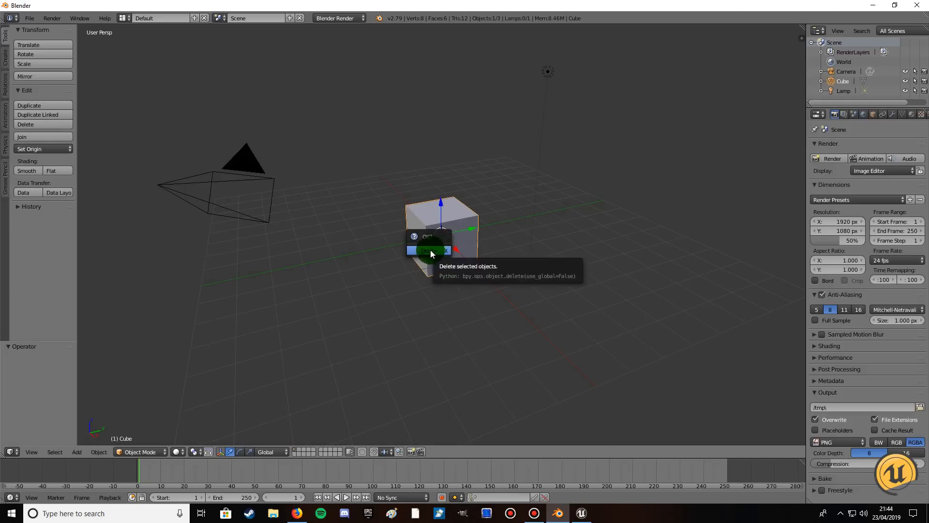
pyautogui.click(440, 251)
pyautogui.click(261, 183)
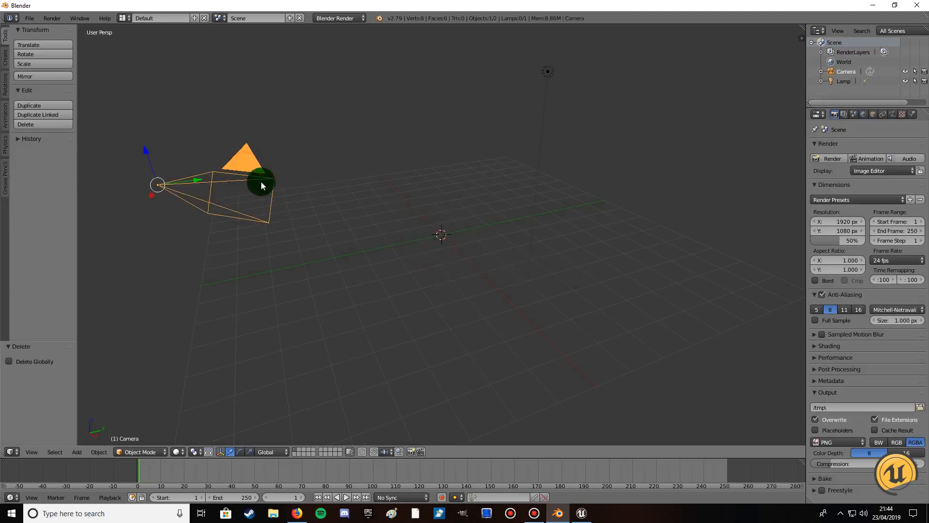
pyautogui.press('x')
pyautogui.click(351, 238)
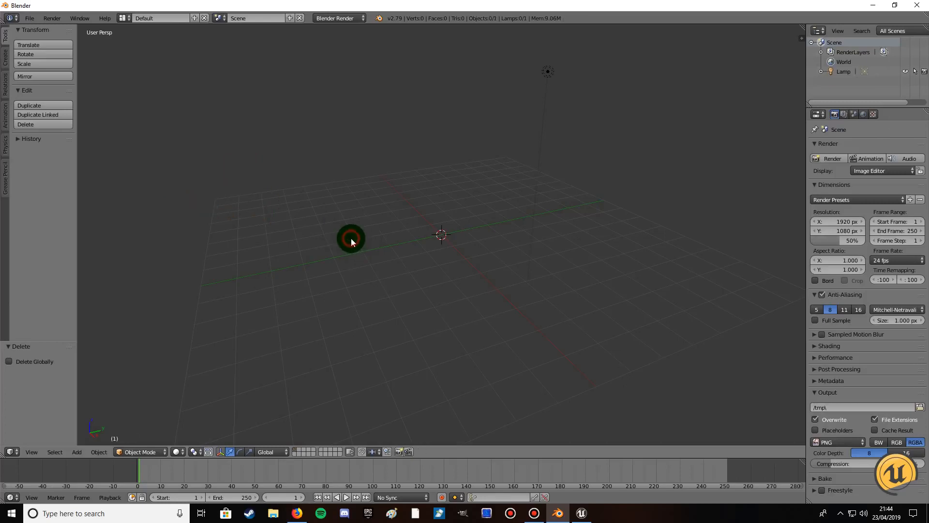
# Import Low_Poly_Mesh.FBX from the Desktop into the scene
pyautogui.click(29, 18)
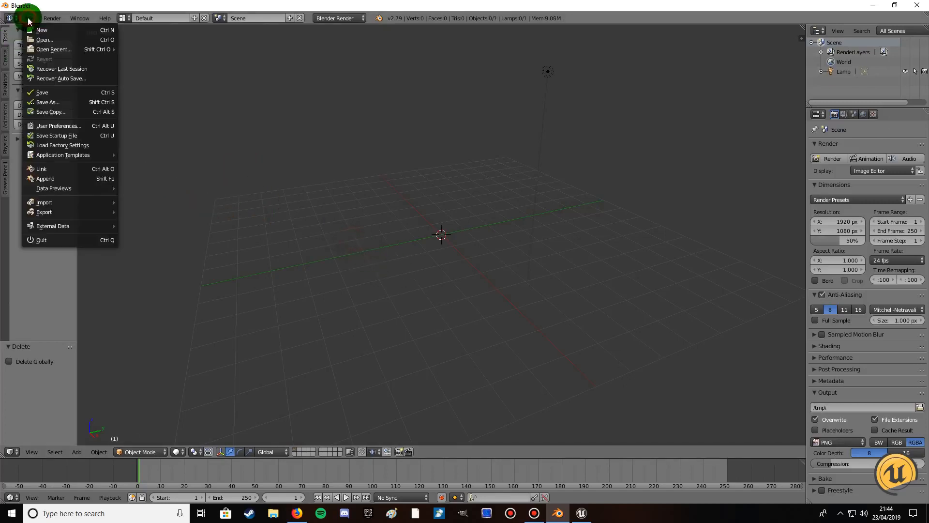
pyautogui.moveTo(50, 204)
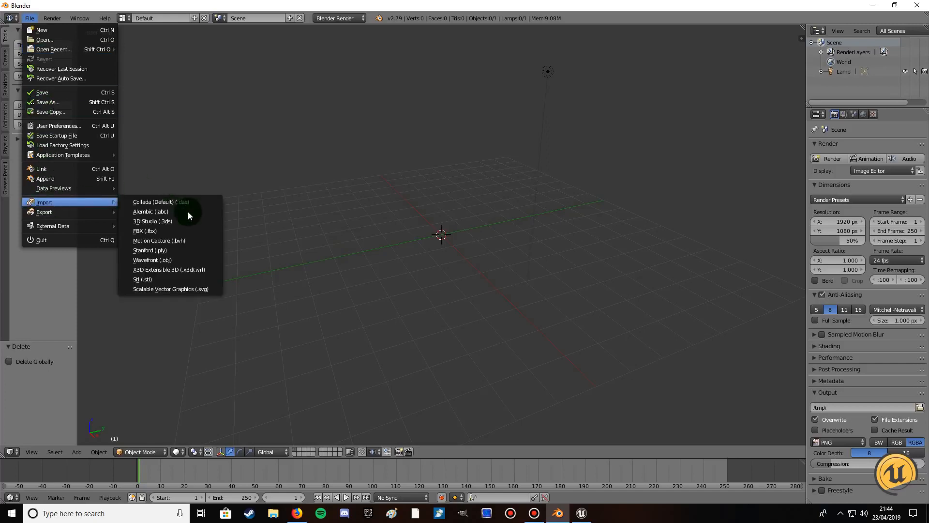
pyautogui.click(171, 232)
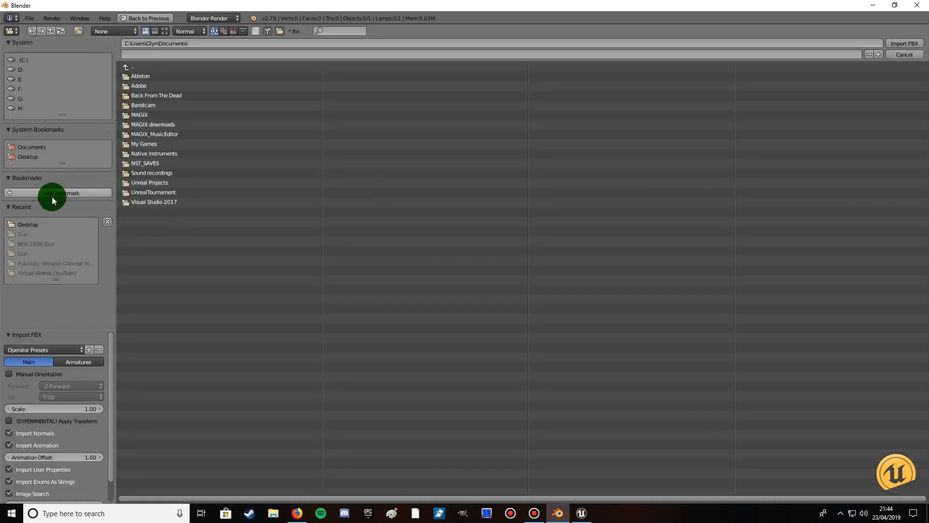
pyautogui.click(31, 159)
pyautogui.click(154, 144)
pyautogui.doubleClick(153, 147)
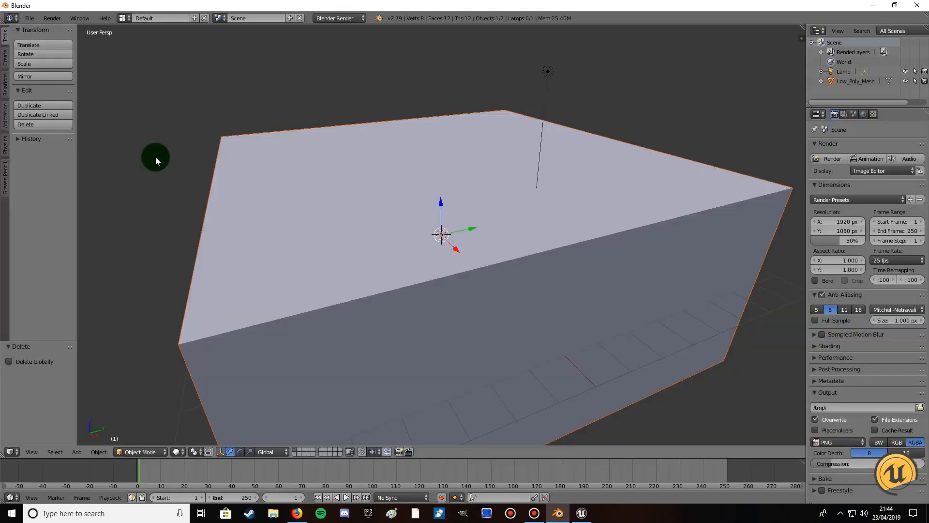
pyautogui.scroll(-3, 293, 213)
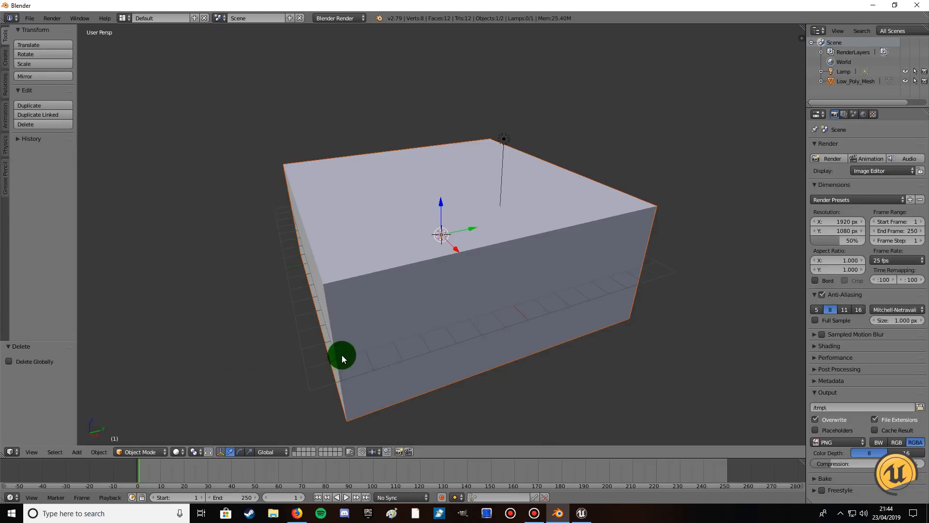
# Select the imported Low_Poly_Mesh box and switch it to Edit Mode
pyautogui.click(135, 454)
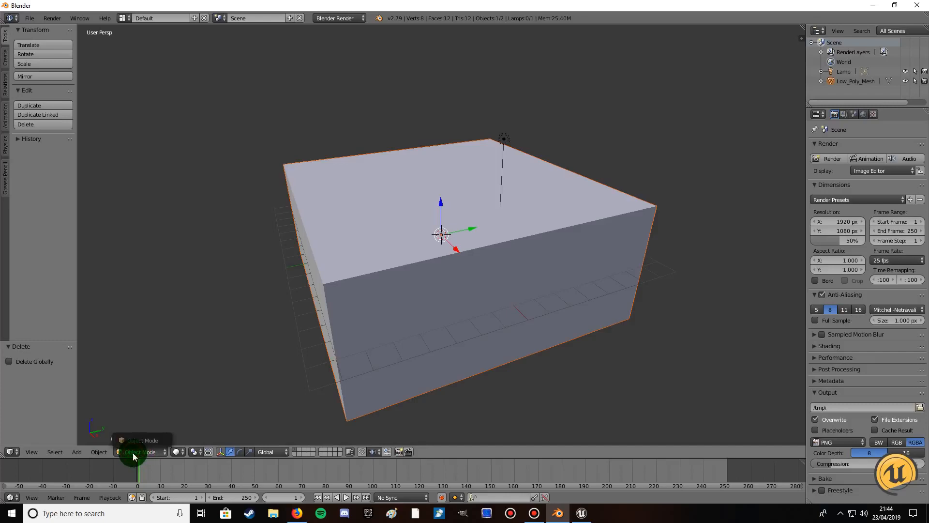
pyautogui.click(409, 298)
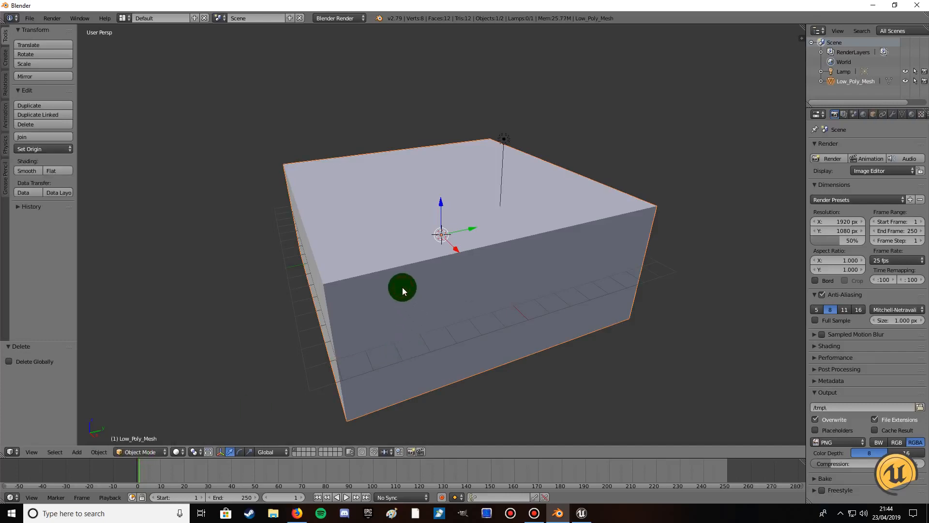
pyautogui.click(141, 451)
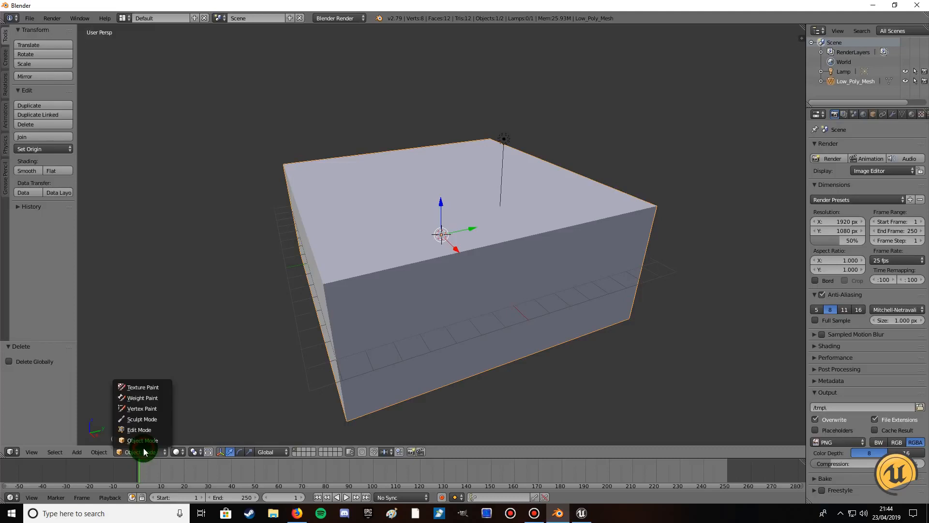
pyautogui.click(139, 430)
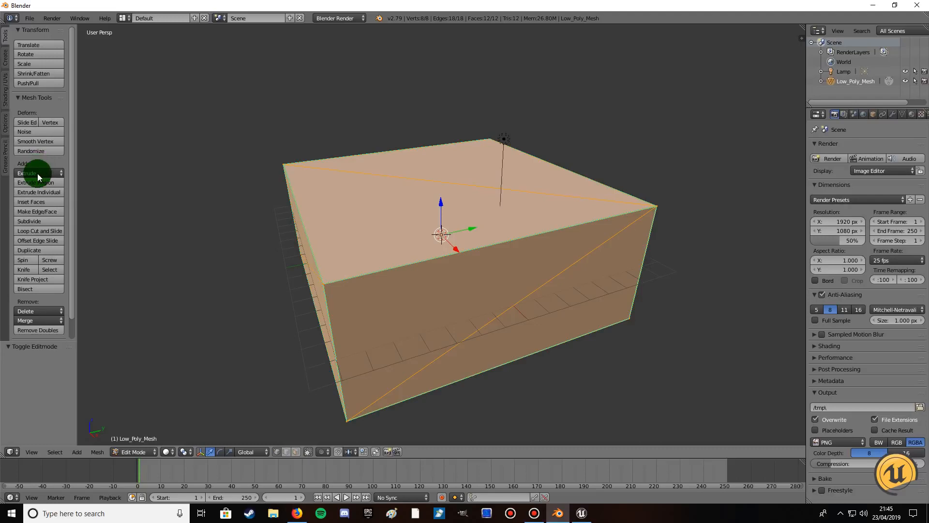
# Subdivide the entire Low_Poly_Mesh box six times with one cut each
pyautogui.click(37, 221)
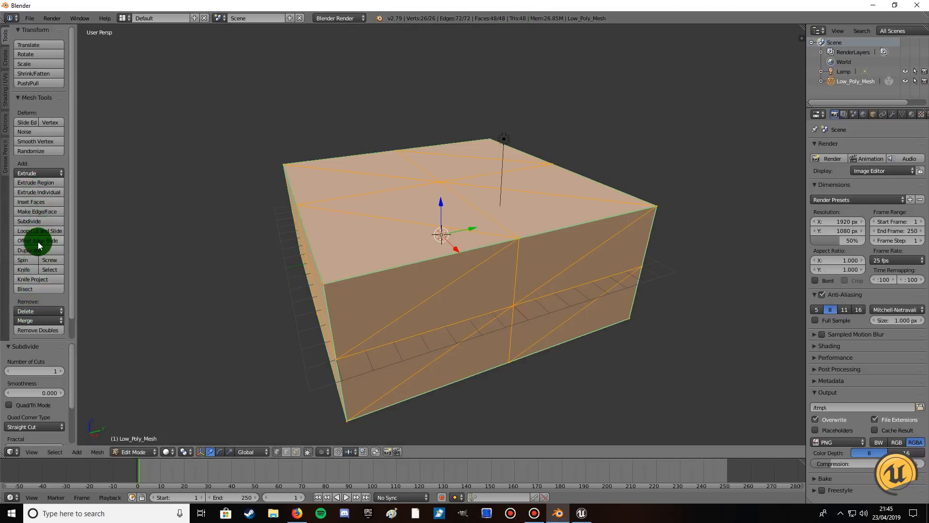
pyautogui.click(37, 223)
pyautogui.click(37, 223)
pyautogui.click(37, 223)
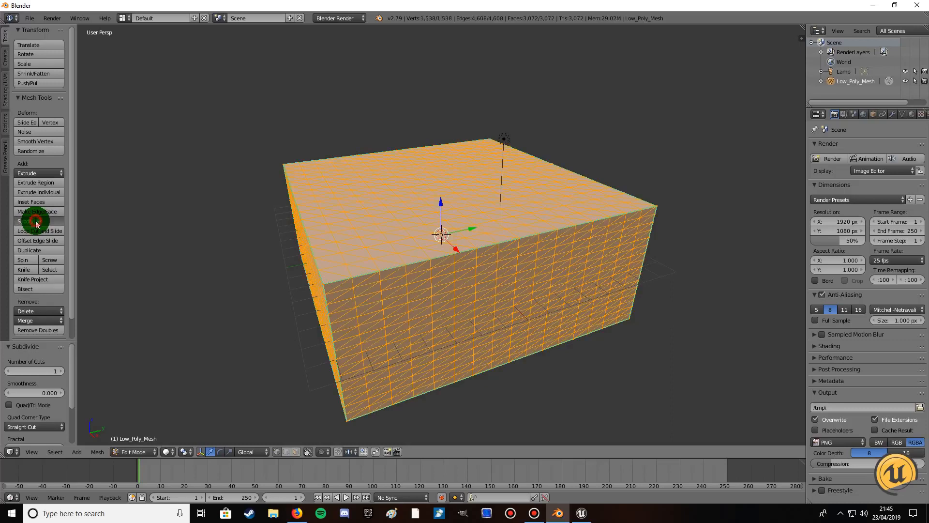
pyautogui.click(36, 222)
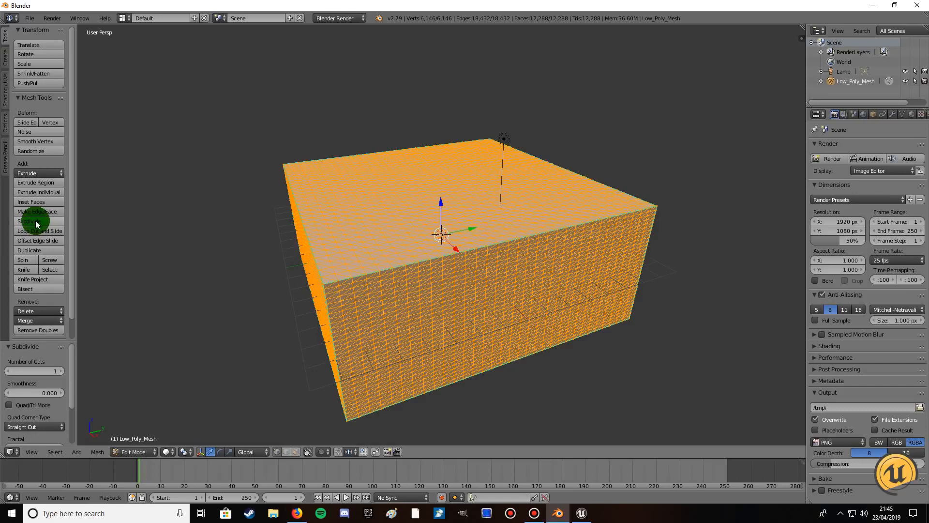
pyautogui.click(37, 223)
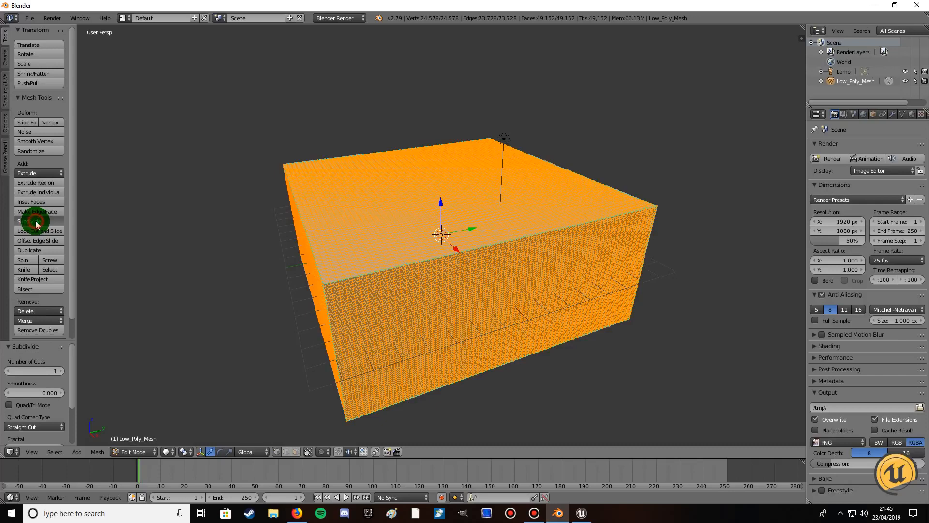
# Try a seventh subdivision and a free move of the mesh, and undo both
pyautogui.click(36, 223)
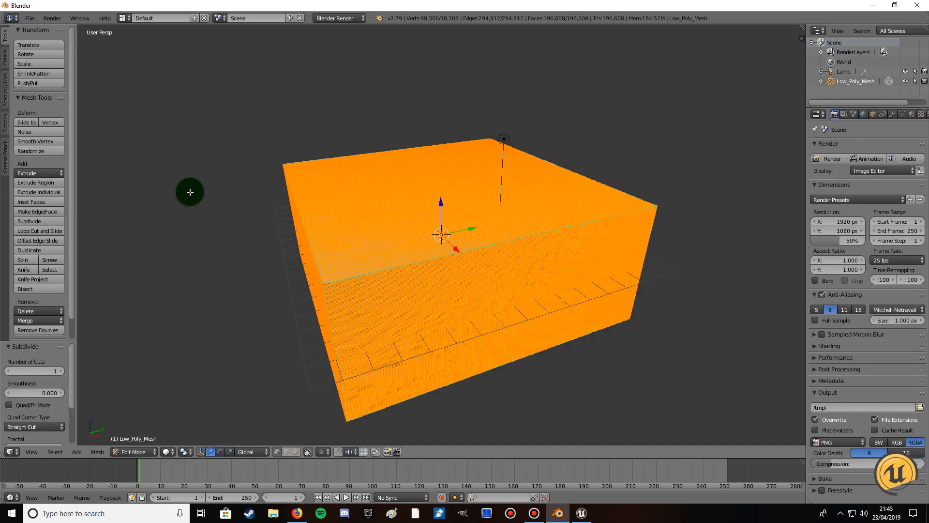
pyautogui.press('g')
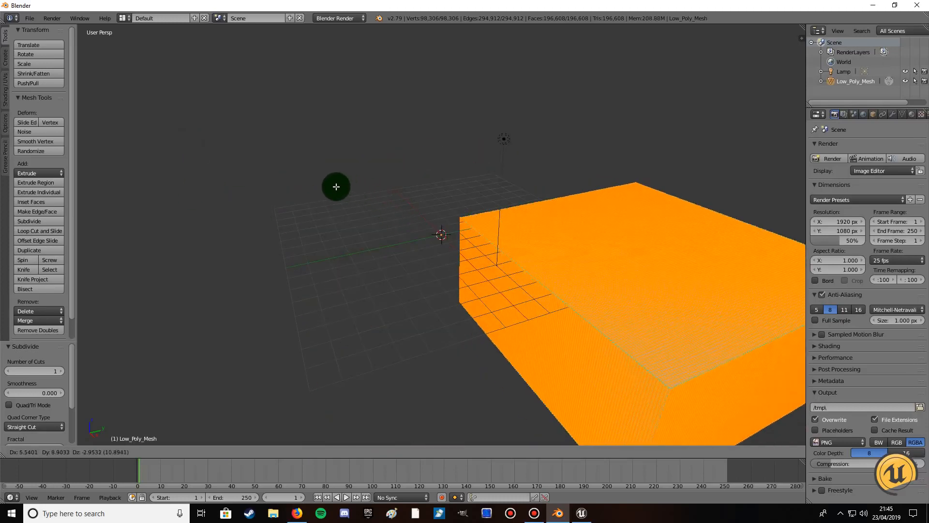
pyautogui.click(312, 187)
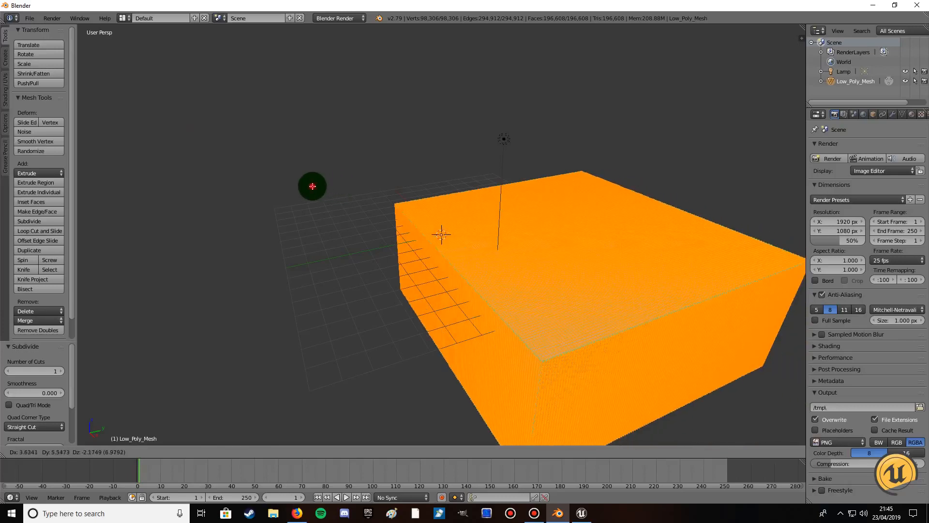
pyautogui.hotkey('ctrl', 'z')
pyautogui.hotkey('ctrl', 'z')
pyautogui.click(313, 186)
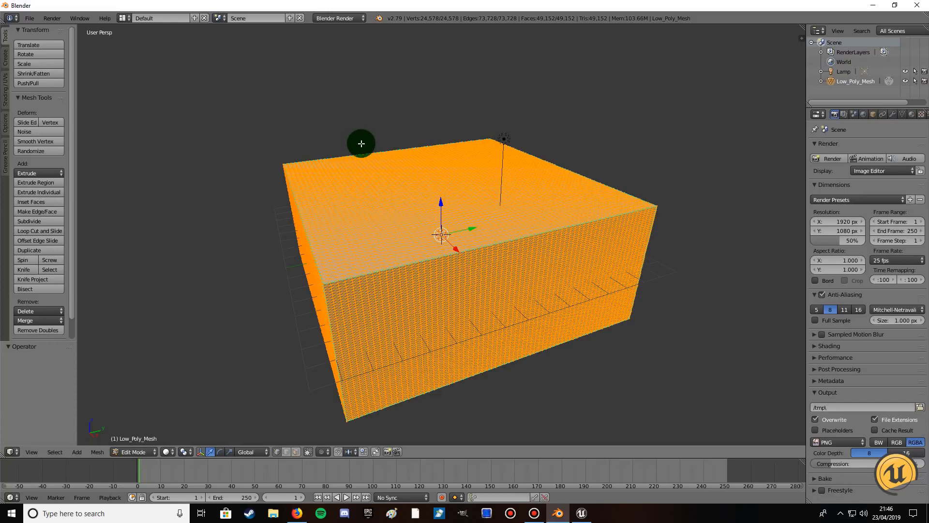
# Export the subdivided box to the Desktop as High_Poly_Mesh.fbx and close Blender
pyautogui.click(29, 20)
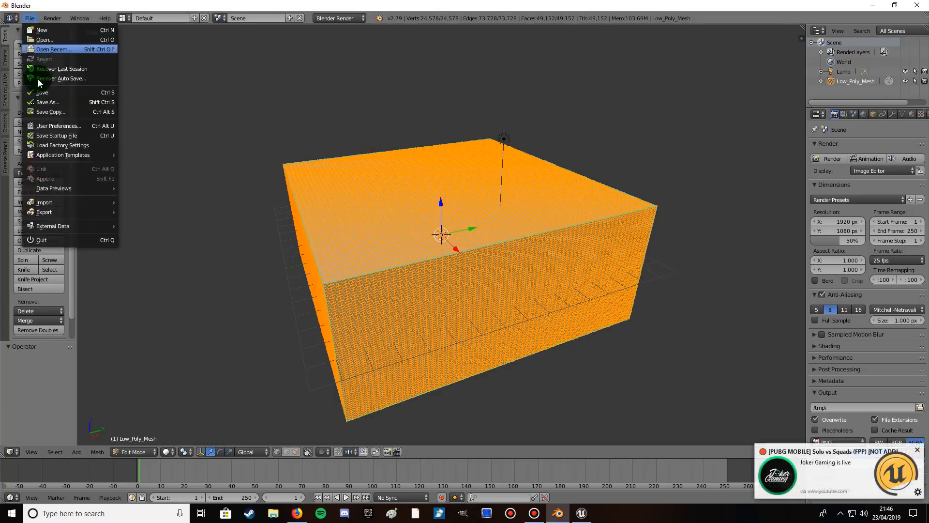
pyautogui.moveTo(46, 211)
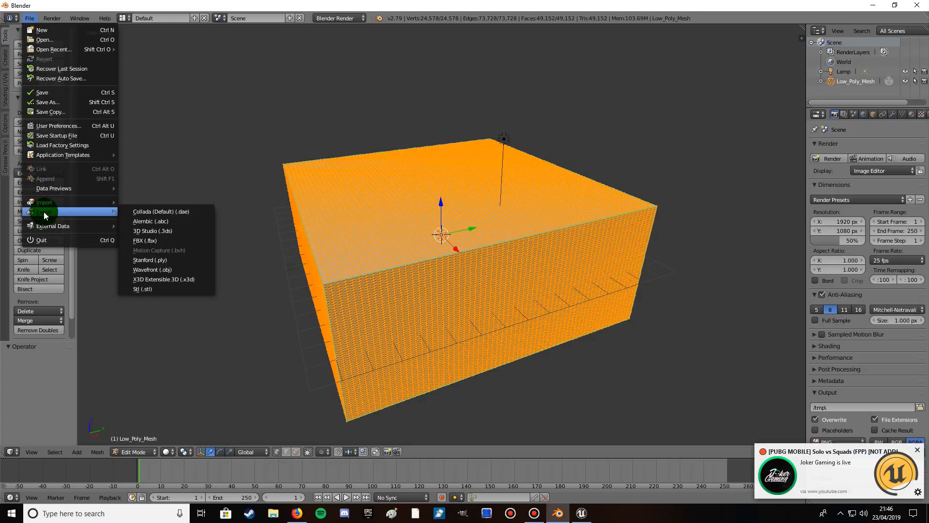
pyautogui.click(154, 241)
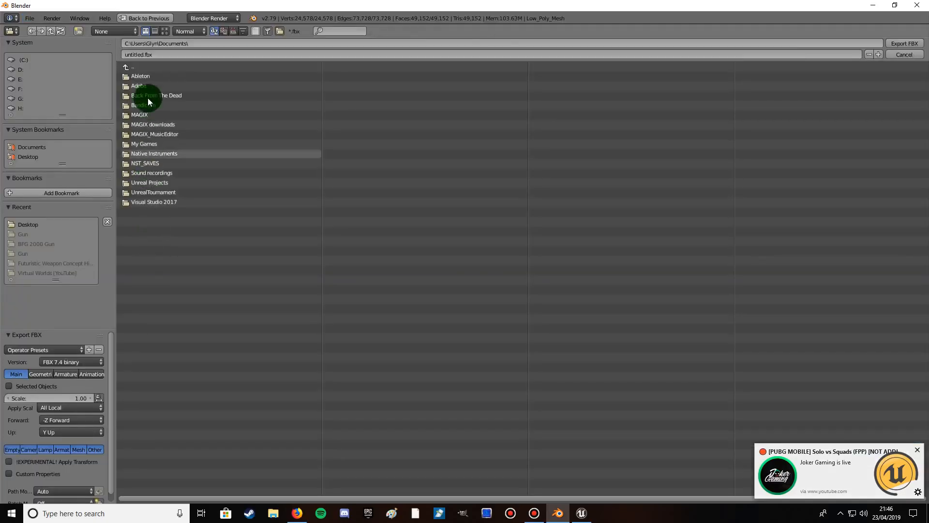
pyautogui.click(27, 153)
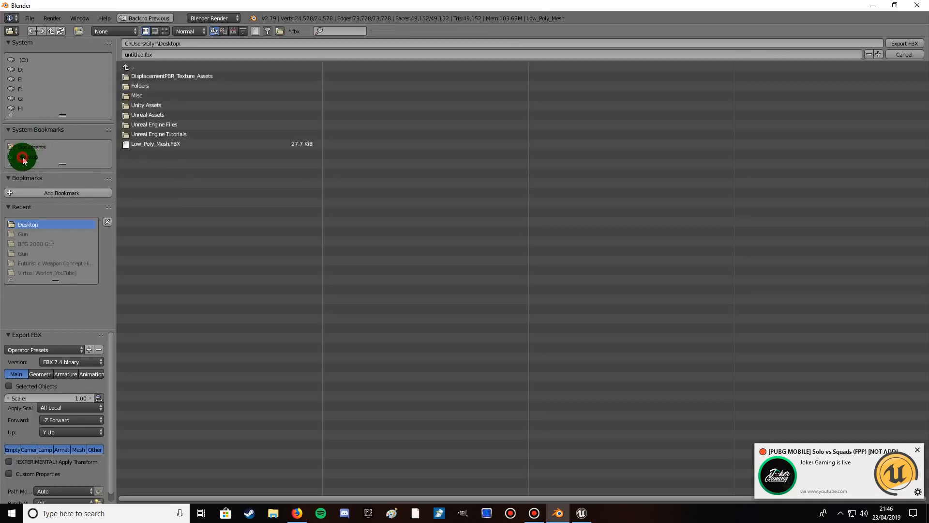
pyautogui.click(143, 54)
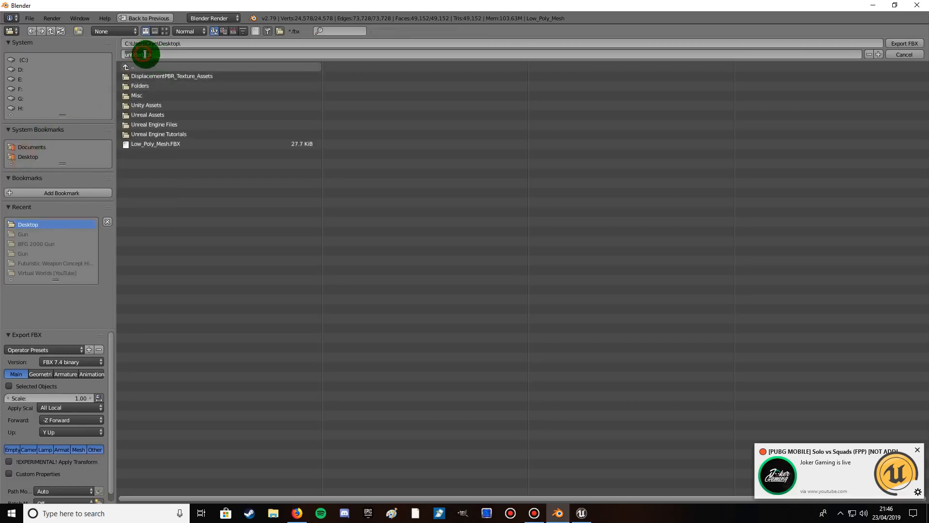
pyautogui.click(145, 55)
pyautogui.moveTo(142, 56); pyautogui.dragTo(81, 65)
pyautogui.write('High')
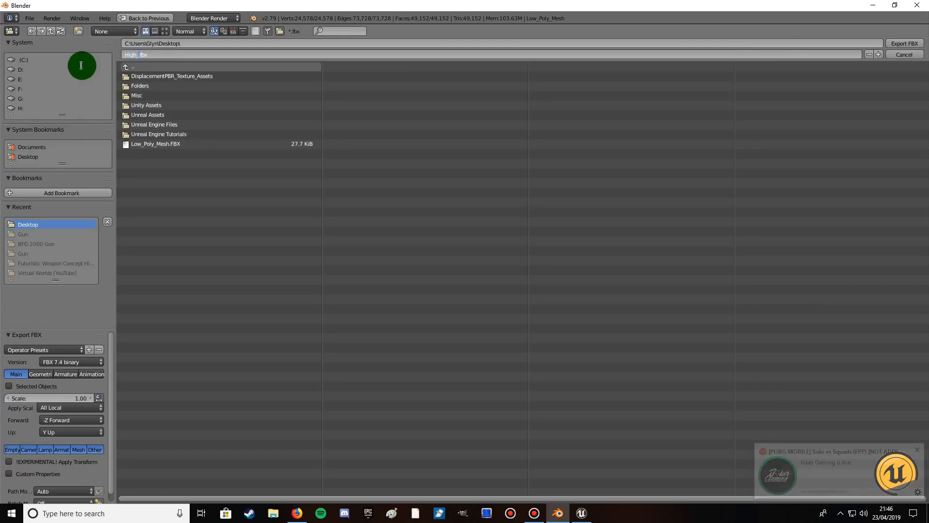
pyautogui.write('_Poly_Mesh')
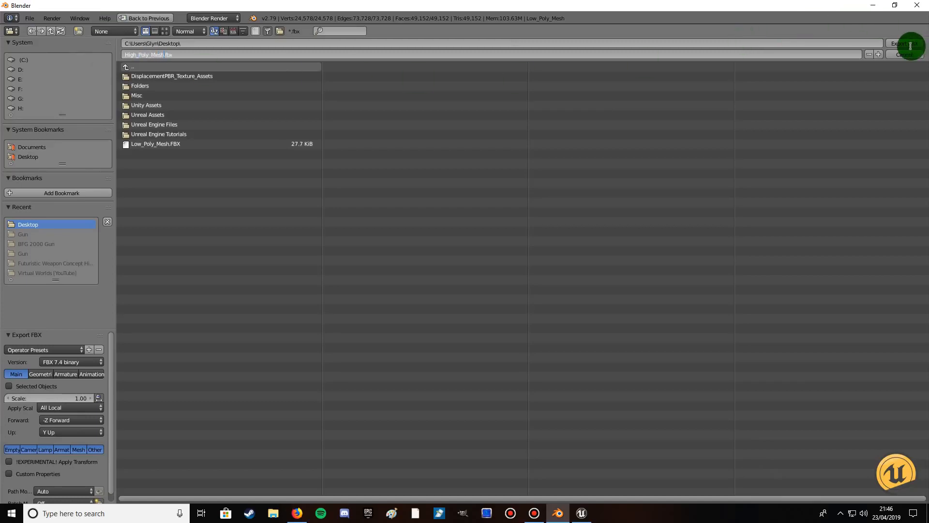
pyautogui.click(893, 44)
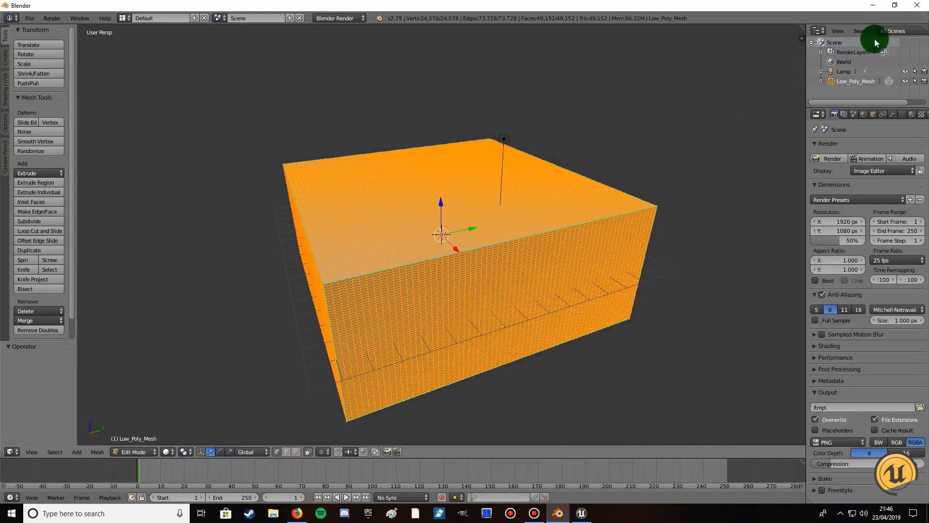
pyautogui.click(917, 11)
pyautogui.click(472, 292)
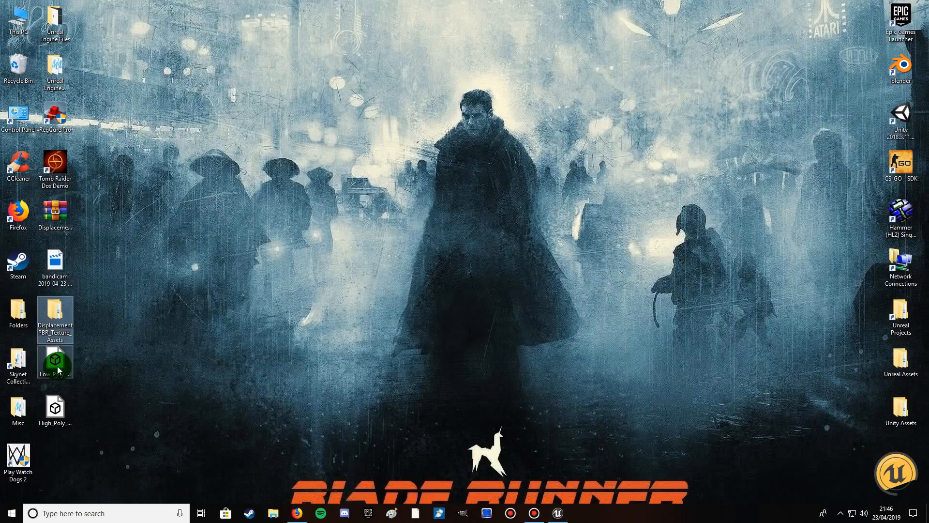
# Import High_Poly_Mesh.fbx from the desktop into Unreal's DisplacementPBR_Texture_Assets folder, including its materials and textures, with Auto Generate Collision off
pyautogui.moveTo(54, 410); pyautogui.dragTo(536, 419)
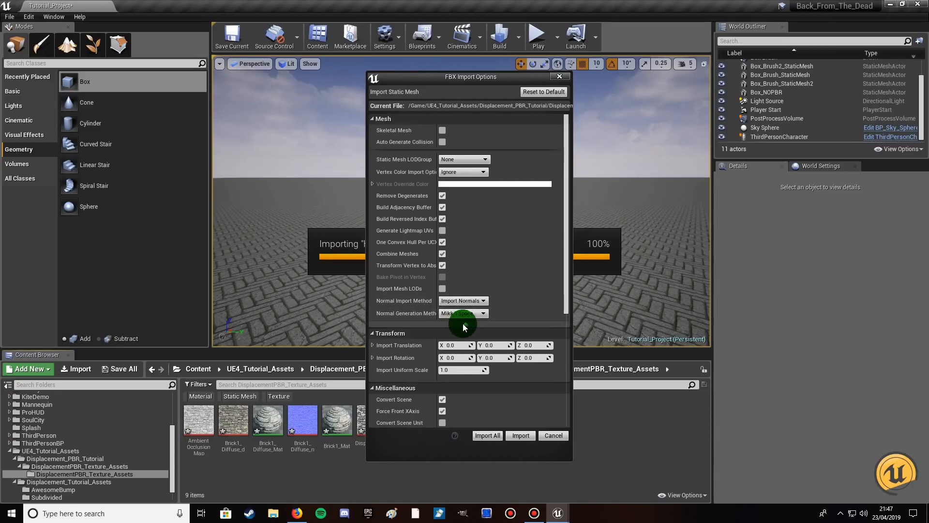
pyautogui.click(475, 328)
pyautogui.scroll(-3, 475, 330)
pyautogui.click(442, 333)
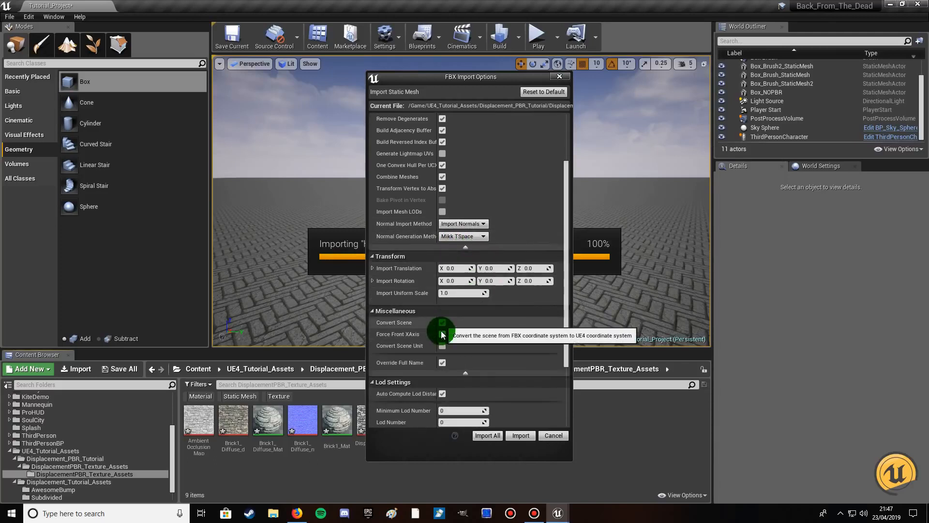
pyautogui.scroll(-3, 442, 334)
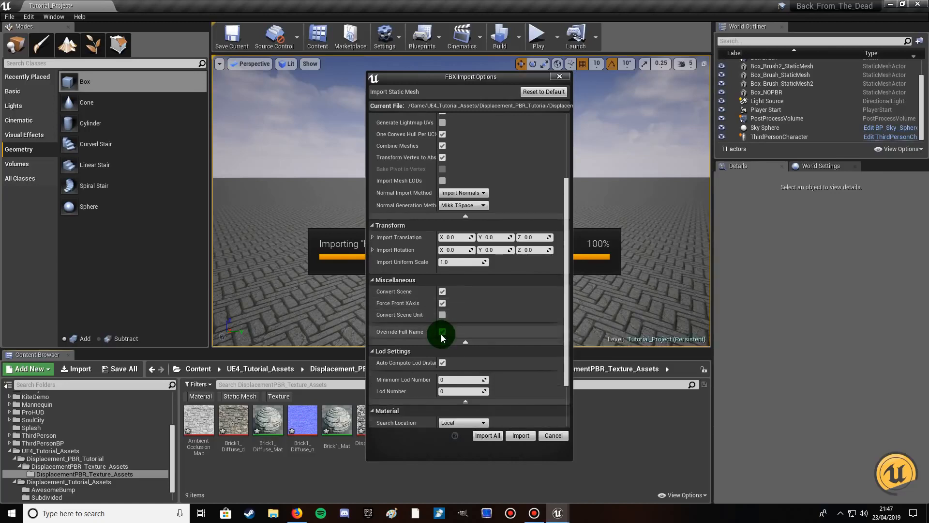
pyautogui.scroll(-2, 442, 338)
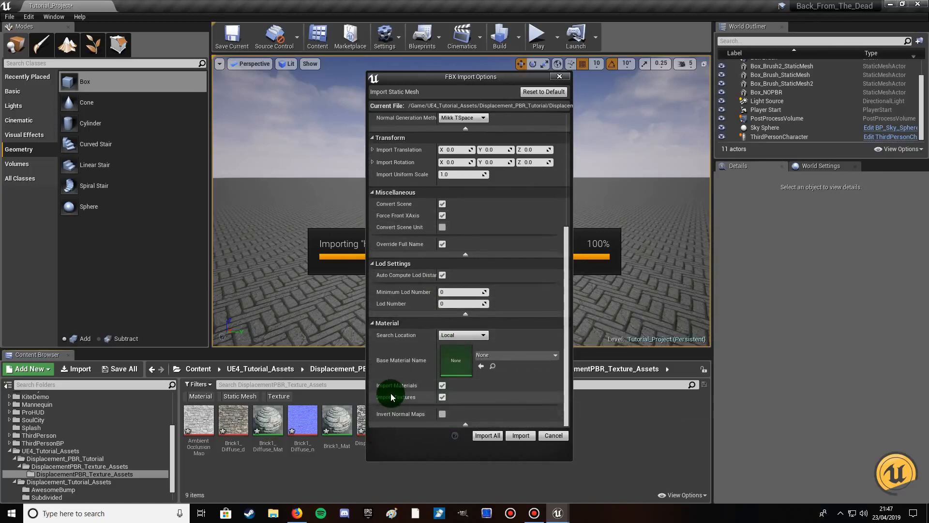
pyautogui.click(493, 437)
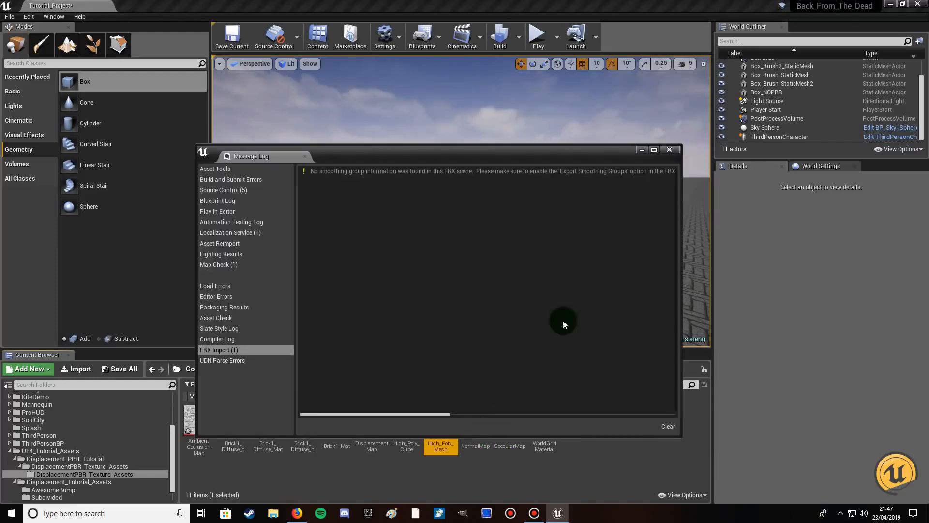
pyautogui.click(669, 150)
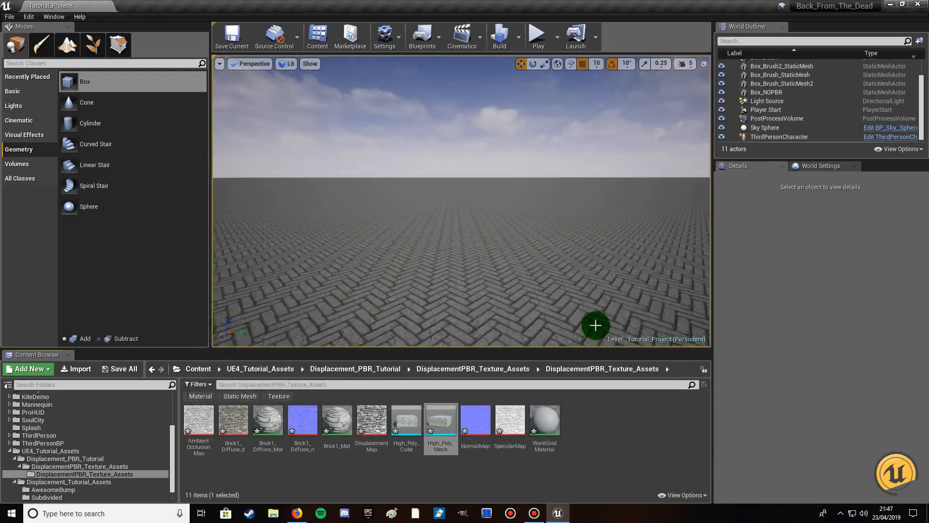
# Place High_Poly_Mesh in the level above the brick floor, and save its asset in the Static Mesh Editor
pyautogui.moveTo(440, 424); pyautogui.dragTo(439, 186)
pyautogui.click(448, 422)
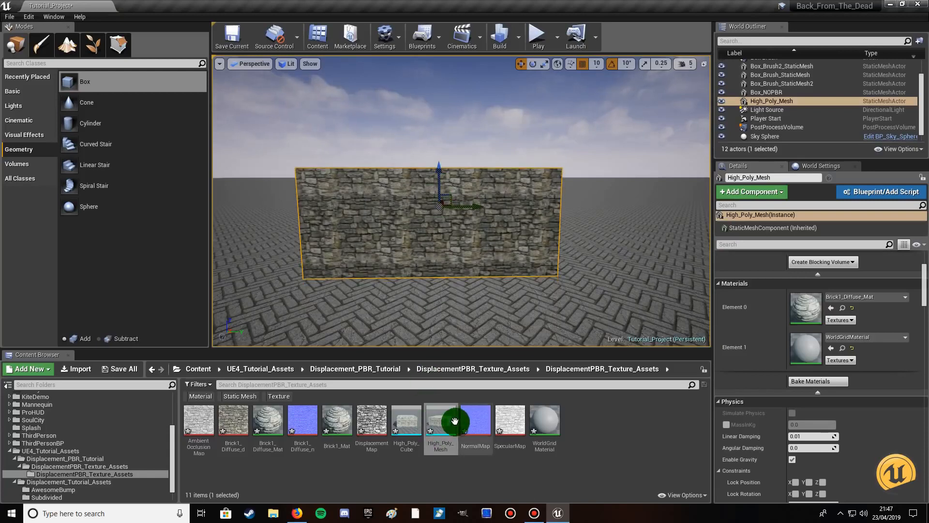
pyautogui.doubleClick(449, 422)
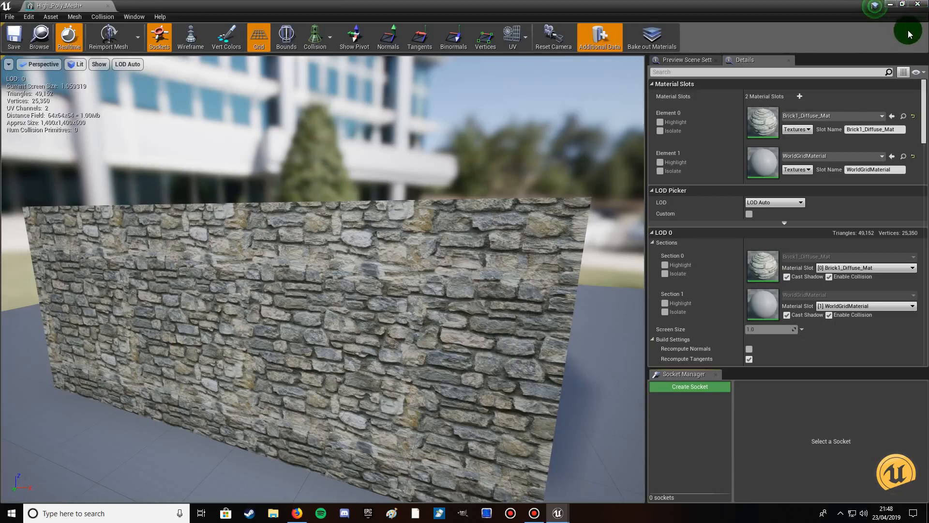
pyautogui.click(14, 37)
pyautogui.click(918, 4)
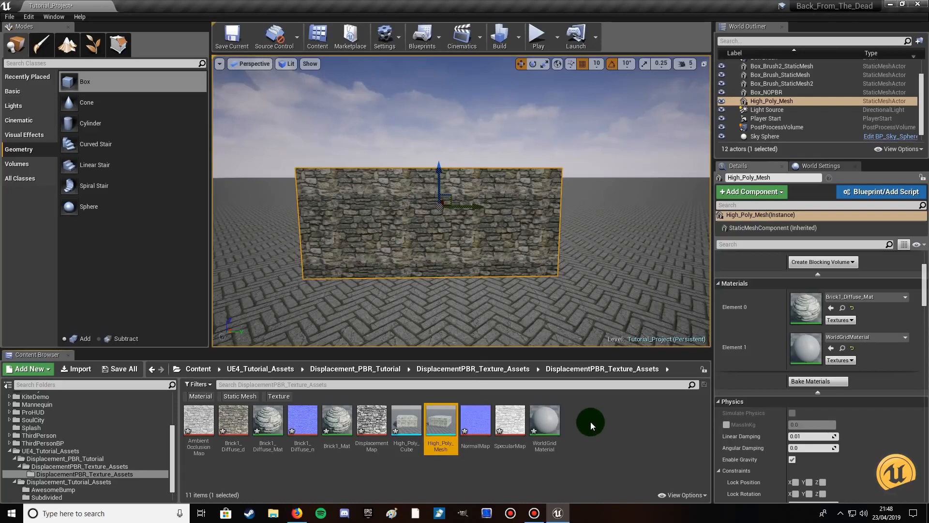
# Create a material named Displacement_PBR_Mat in the DisplacementPBR_Texture_Assets folder and open it in the Material Editor
pyautogui.rightClick(590, 422)
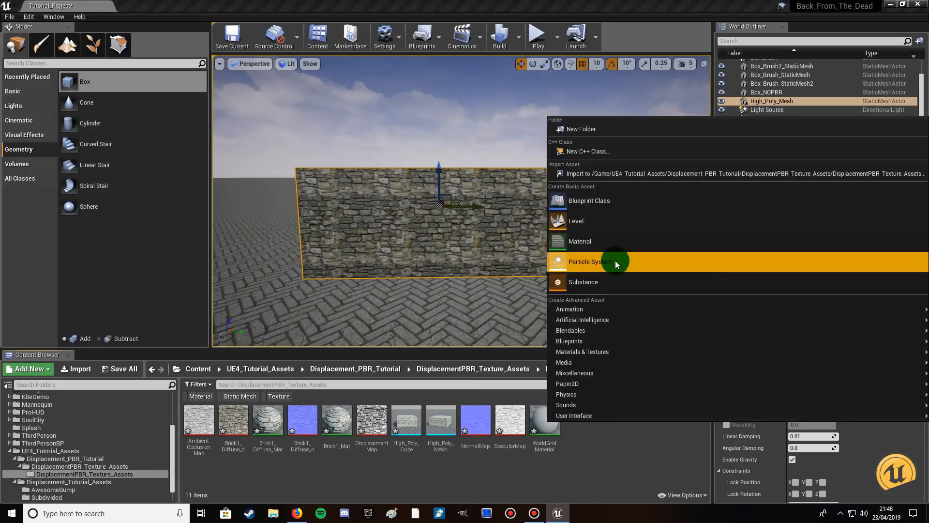
pyautogui.click(580, 242)
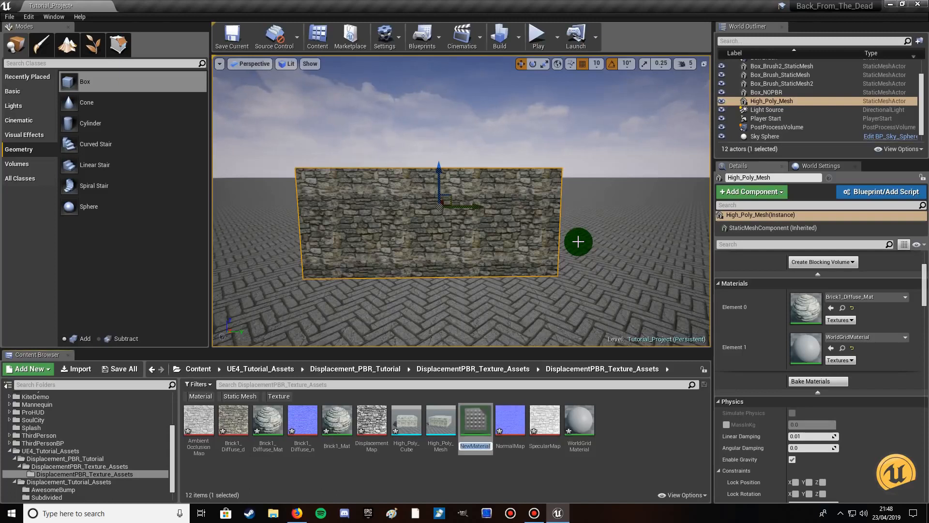
pyautogui.write('D')
pyautogui.write('isplacemen')
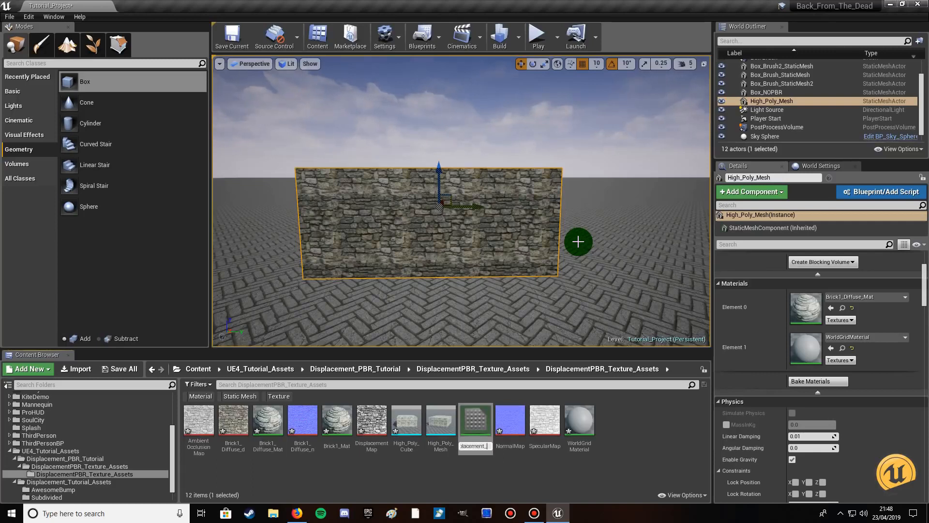
pyautogui.write('t_PBR_Mat')
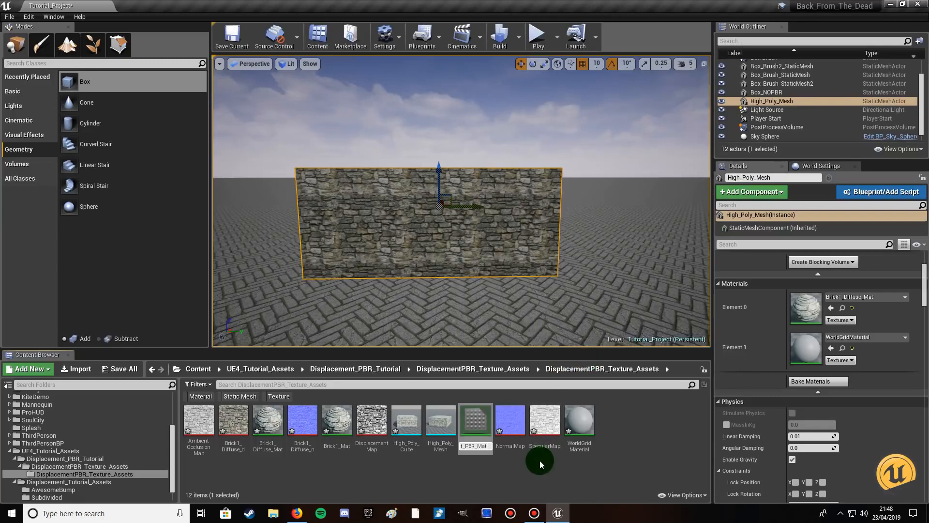
pyautogui.press('Return')
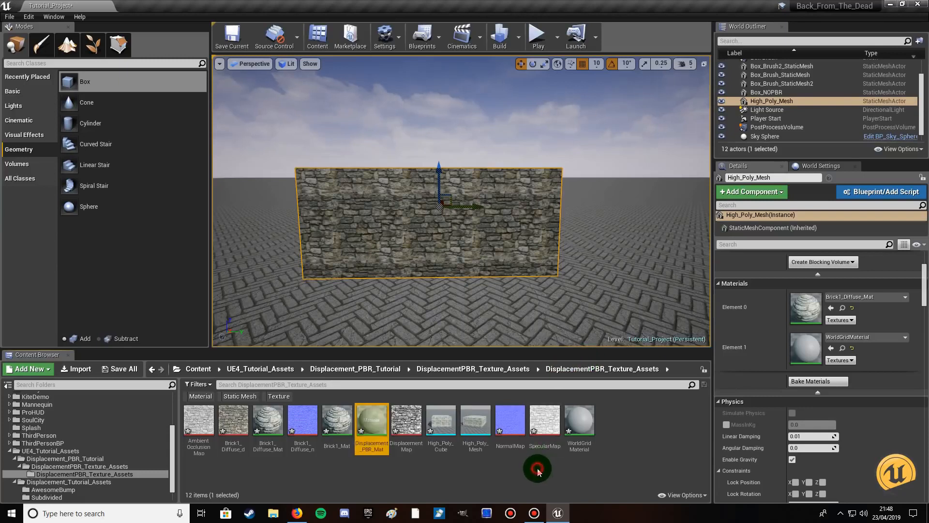
pyautogui.doubleClick(382, 419)
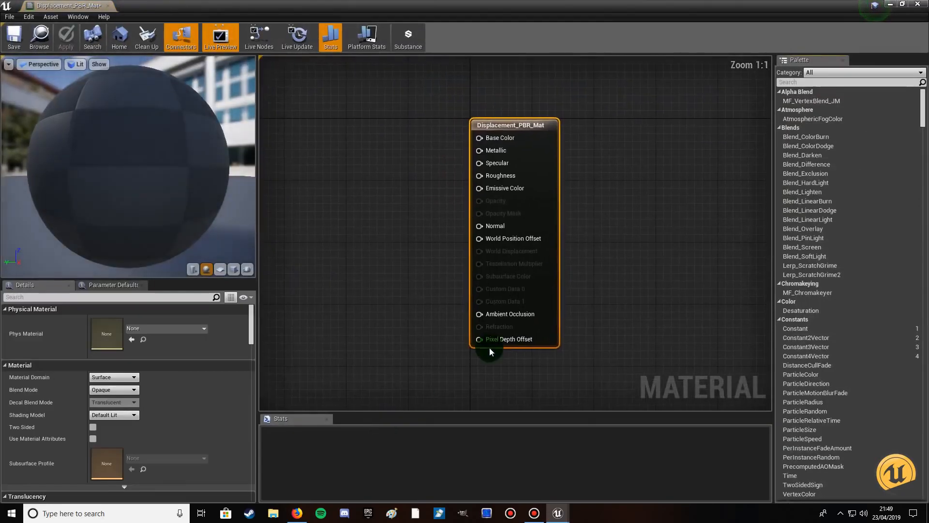
pyautogui.click(901, 5)
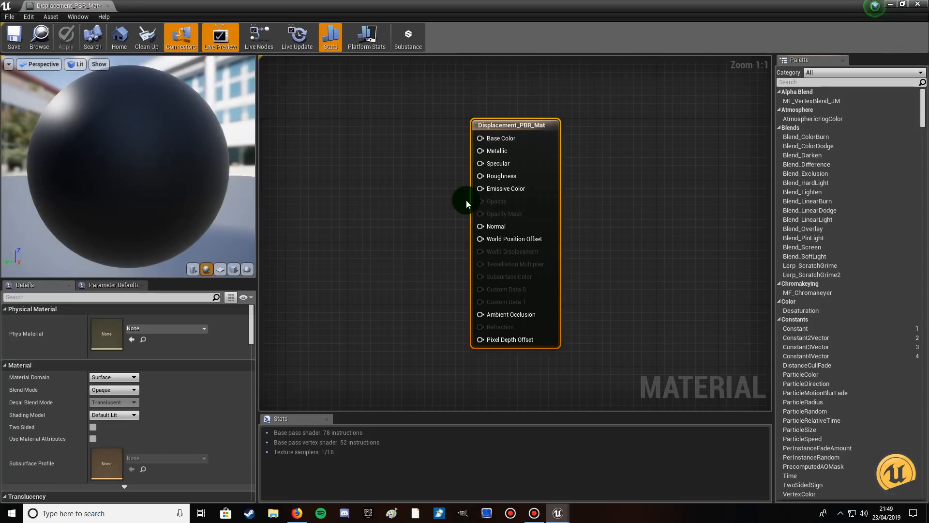
# Feed the material's Roughness input from a new Constant node with value 1, and place that node close to the material node
pyautogui.moveTo(480, 175); pyautogui.dragTo(370, 193)
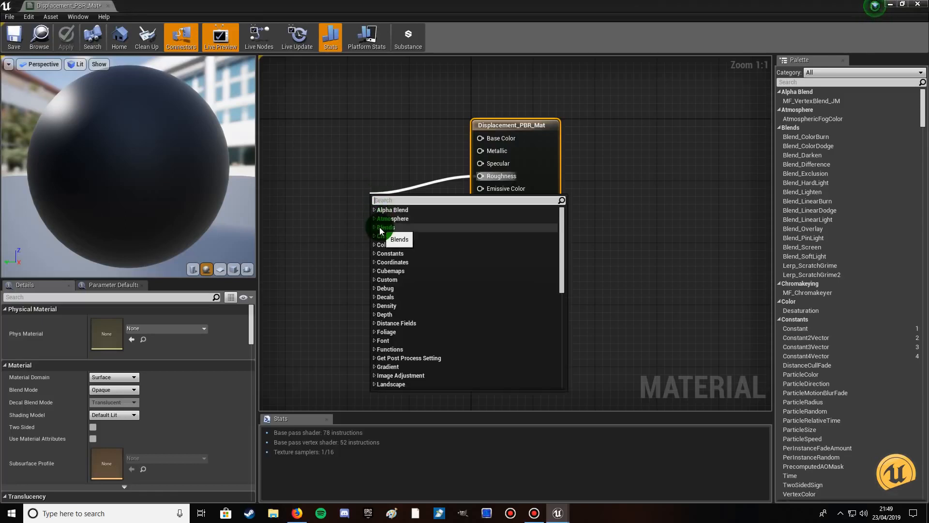
pyautogui.click(375, 253)
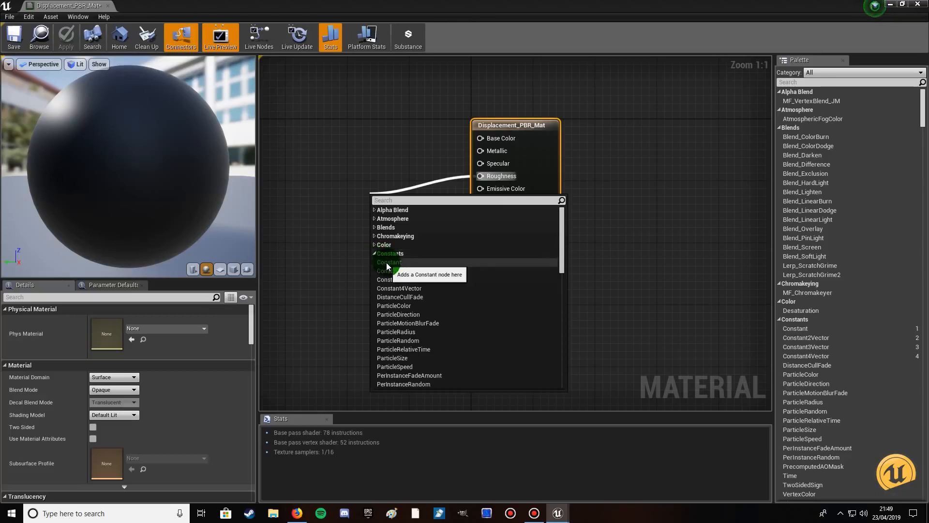
pyautogui.click(388, 262)
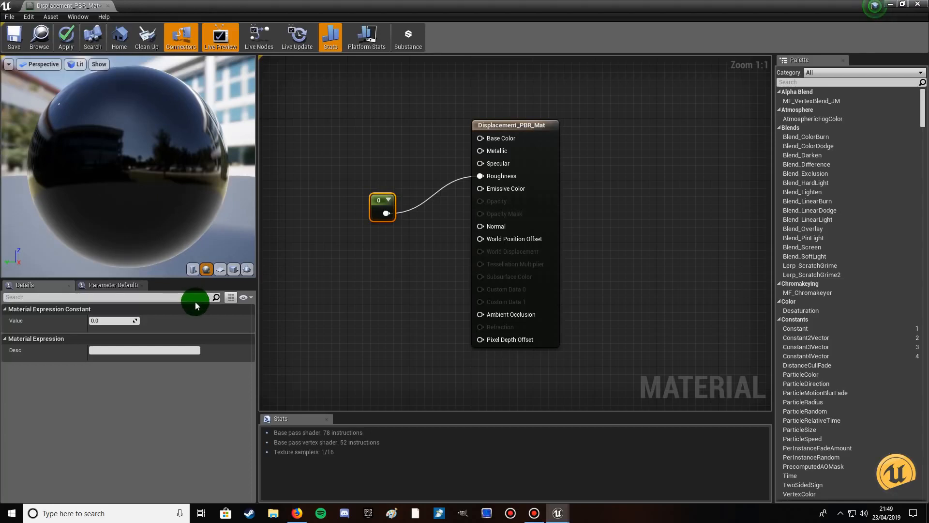
pyautogui.click(106, 321)
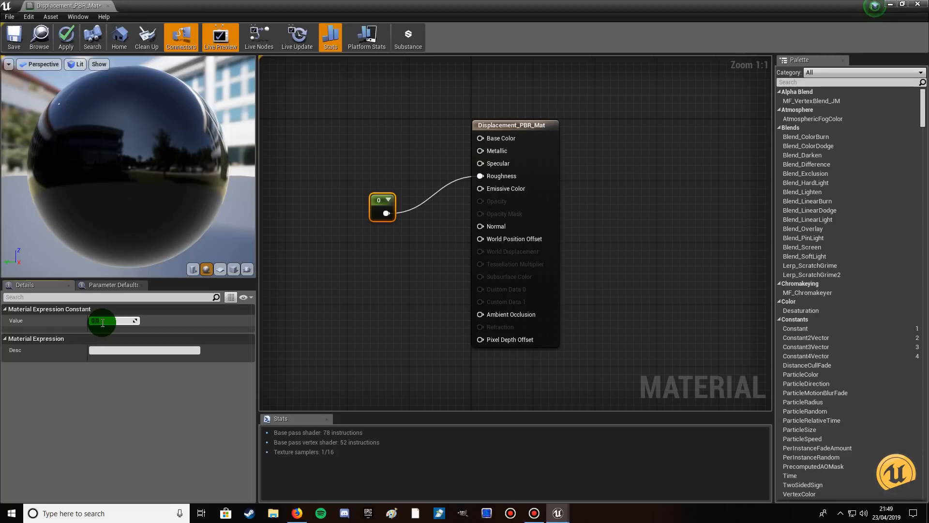
pyautogui.write('1')
pyautogui.press('Return')
pyautogui.click(333, 302)
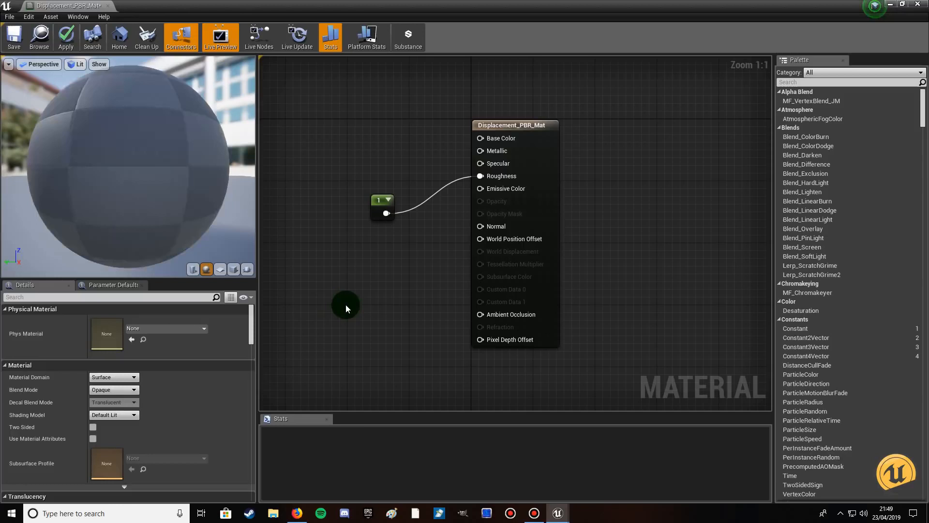
pyautogui.click(394, 205)
pyautogui.moveTo(393, 205); pyautogui.dragTo(441, 209)
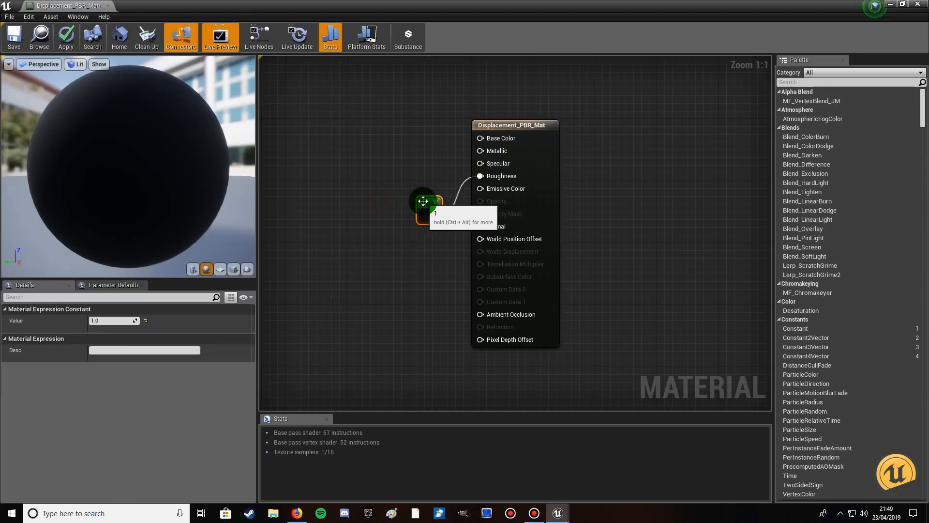
# Add the AmbientOcclusionMap, Brick1_Diffuse_d and NormalMap textures to the material graph as texture samples
pyautogui.click(903, 5)
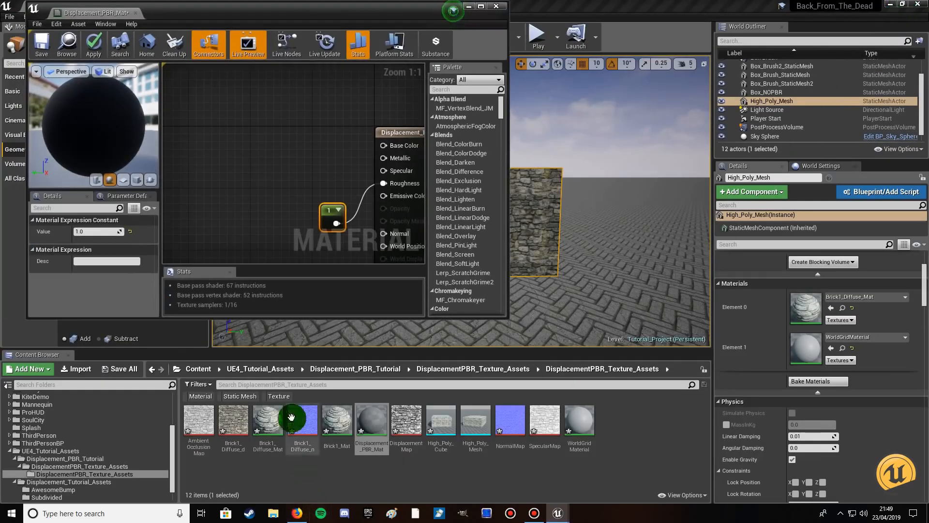
pyautogui.moveTo(276, 201); pyautogui.dragTo(284, 123, button='right')
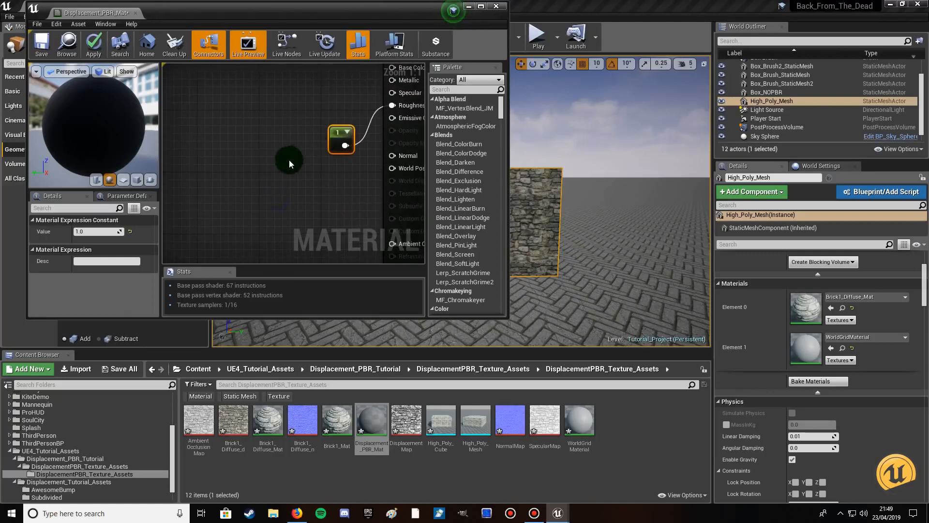
pyautogui.scroll(-5, 286, 156)
pyautogui.moveTo(283, 161); pyautogui.dragTo(287, 169, button='right')
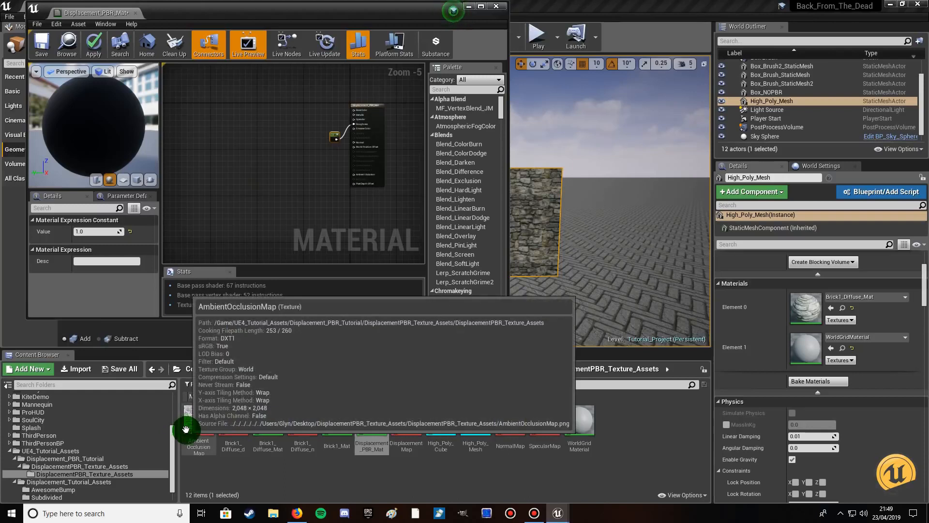
pyautogui.moveTo(194, 430); pyautogui.dragTo(234, 420)
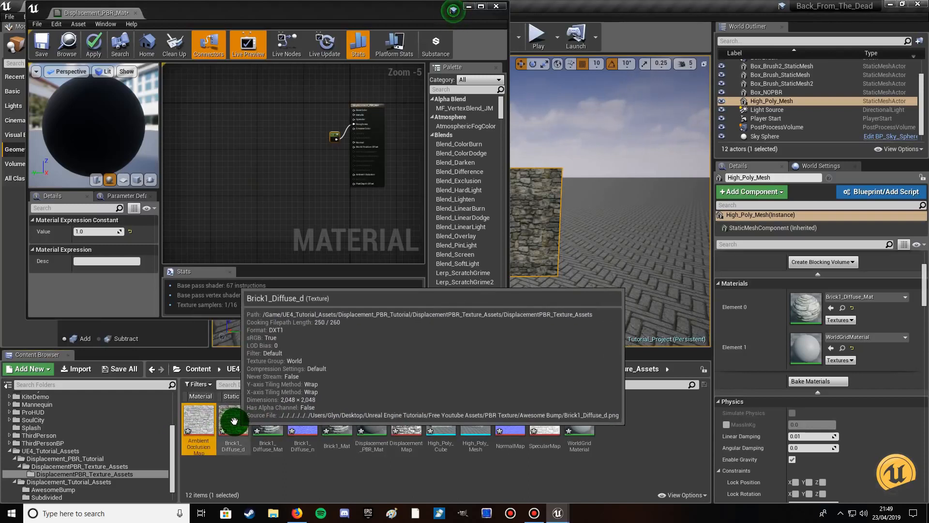
pyautogui.keyDown('ctrl'); pyautogui.click(234, 421); pyautogui.keyUp('ctrl')
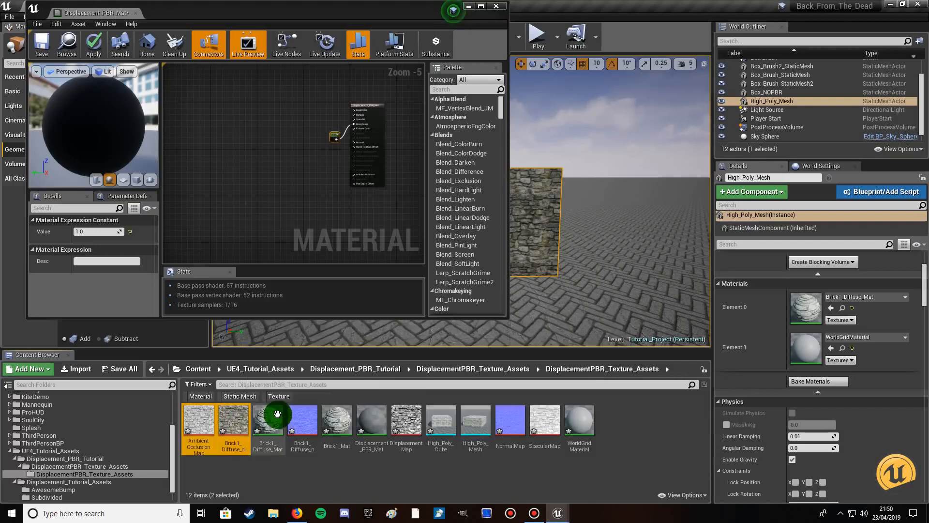
pyautogui.keyDown('ctrl'); pyautogui.click(409, 415); pyautogui.keyUp('ctrl')
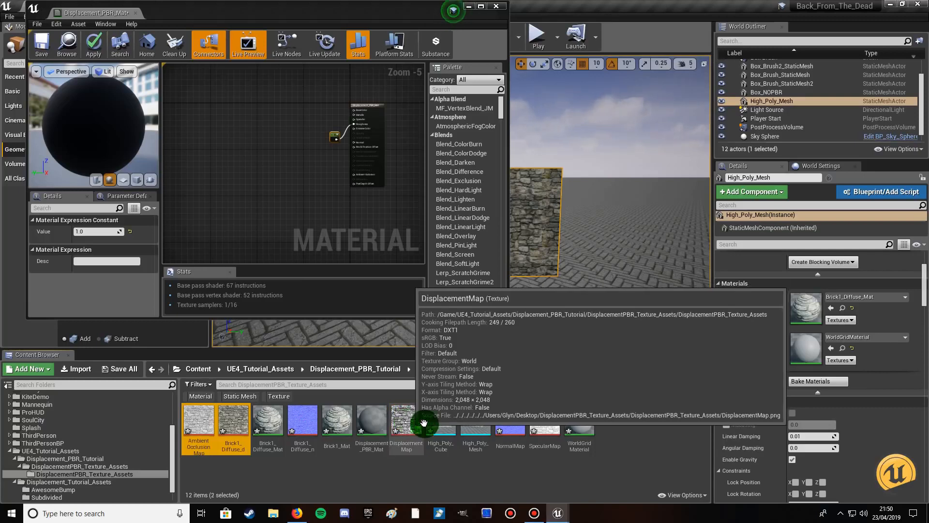
pyautogui.keyDown('ctrl'); pyautogui.click(408, 420); pyautogui.keyUp('ctrl')
pyautogui.keyDown('ctrl'); pyautogui.click(503, 419); pyautogui.keyUp('ctrl')
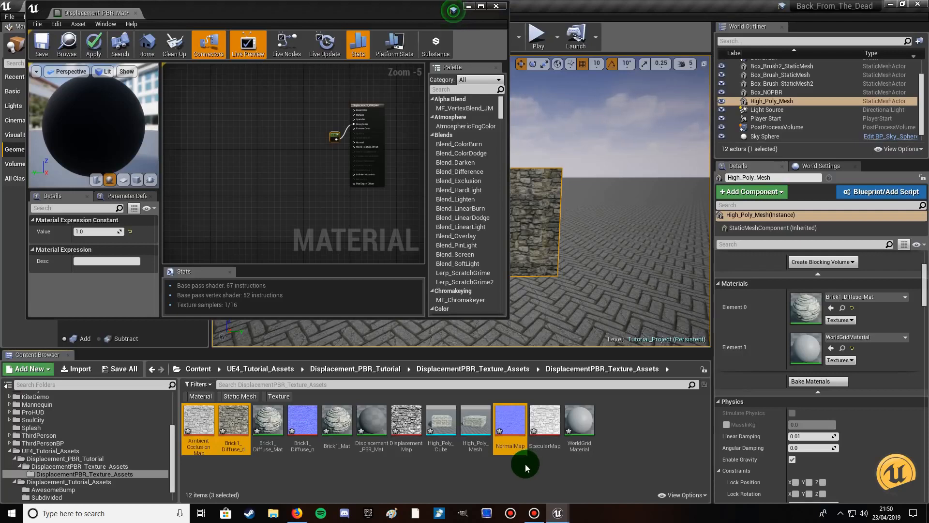
pyautogui.moveTo(513, 425); pyautogui.dragTo(290, 222)
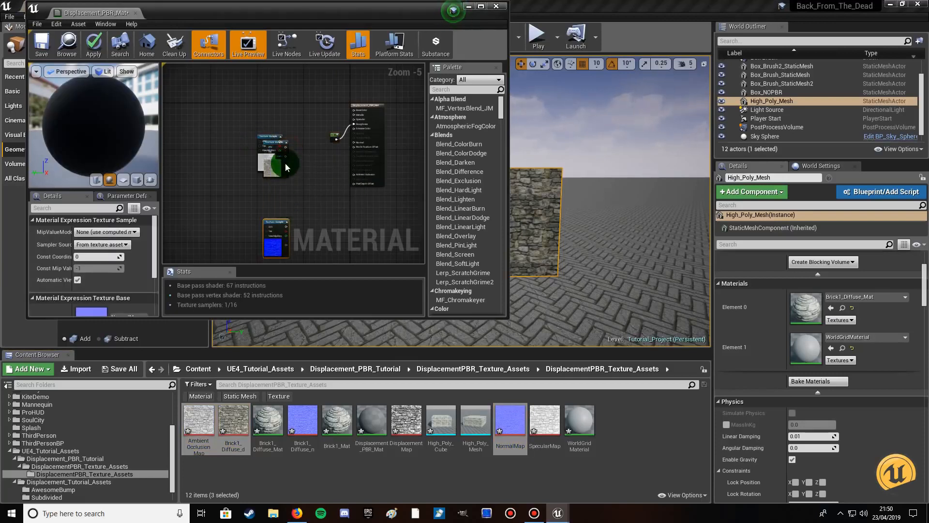
# Arrange the three texture samples in a column, with the diffuse uppermost, the normal map in the middle and the ambient occlusion lowest
pyautogui.moveTo(280, 145); pyautogui.dragTo(284, 177)
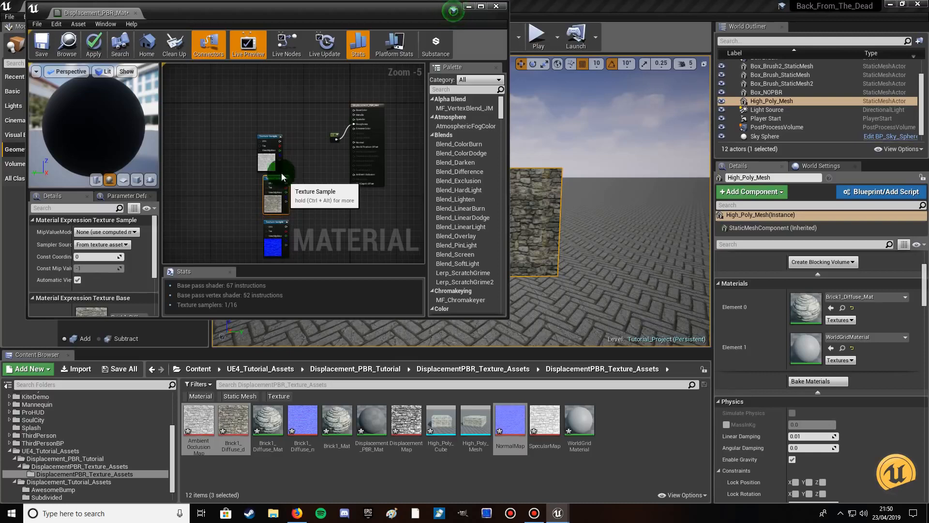
pyautogui.moveTo(271, 139); pyautogui.dragTo(274, 127)
pyautogui.moveTo(276, 178); pyautogui.dragTo(272, 89)
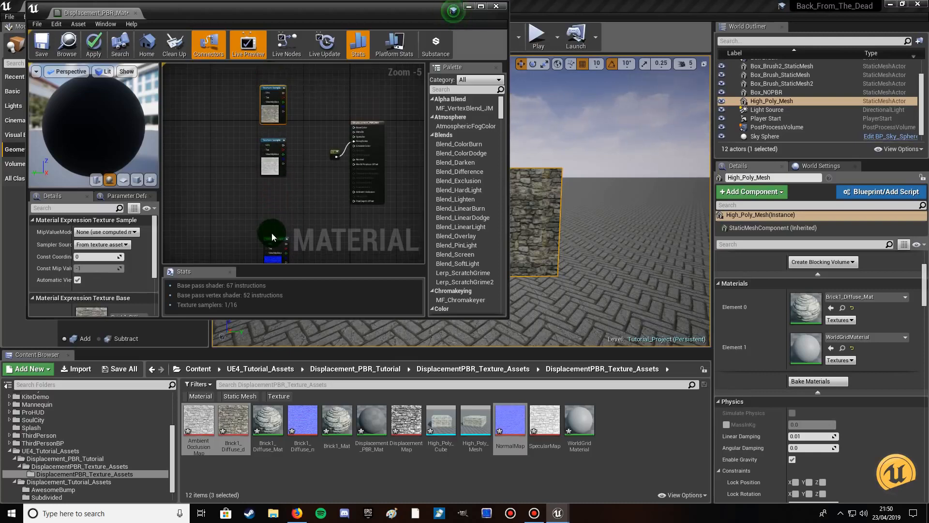
pyautogui.moveTo(270, 139); pyautogui.dragTo(273, 186)
pyautogui.moveTo(276, 241); pyautogui.dragTo(276, 140)
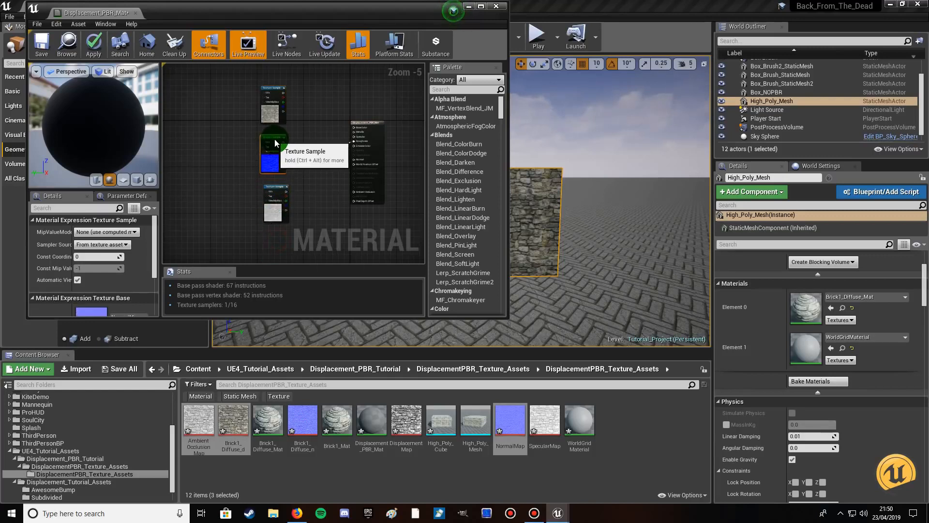
# Connect the Brick1_Diffuse_d texture sample to the material's Base Color input
pyautogui.click(481, 6)
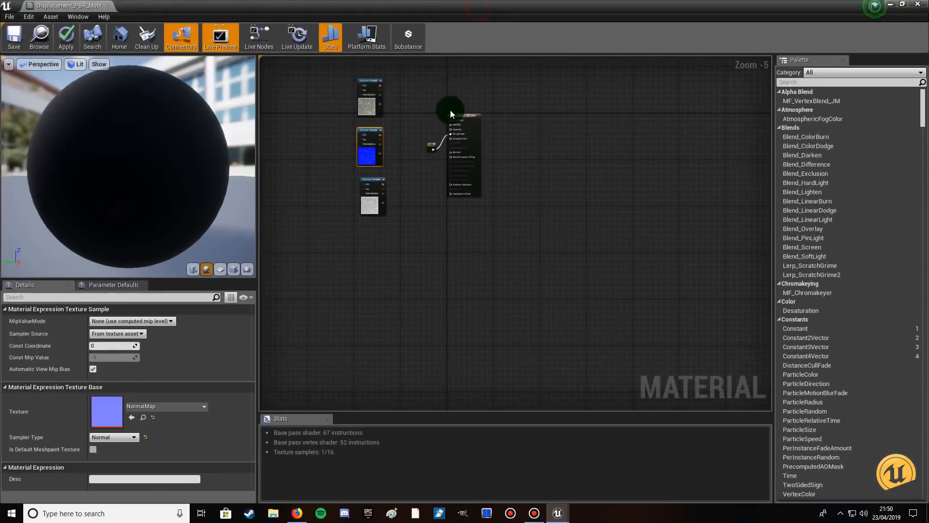
pyautogui.scroll(3, 415, 144)
pyautogui.moveTo(395, 133); pyautogui.dragTo(380, 229, button='right')
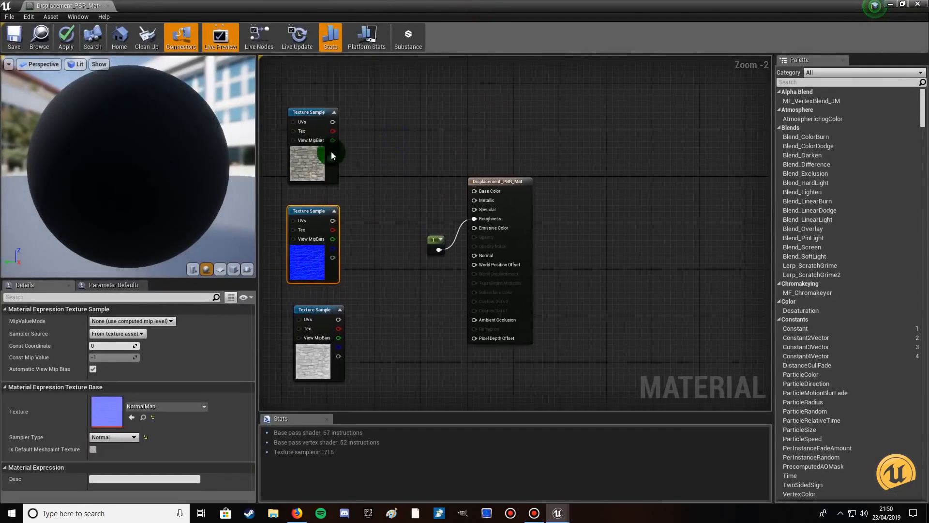
pyautogui.click(313, 114)
pyautogui.rightClick(312, 114)
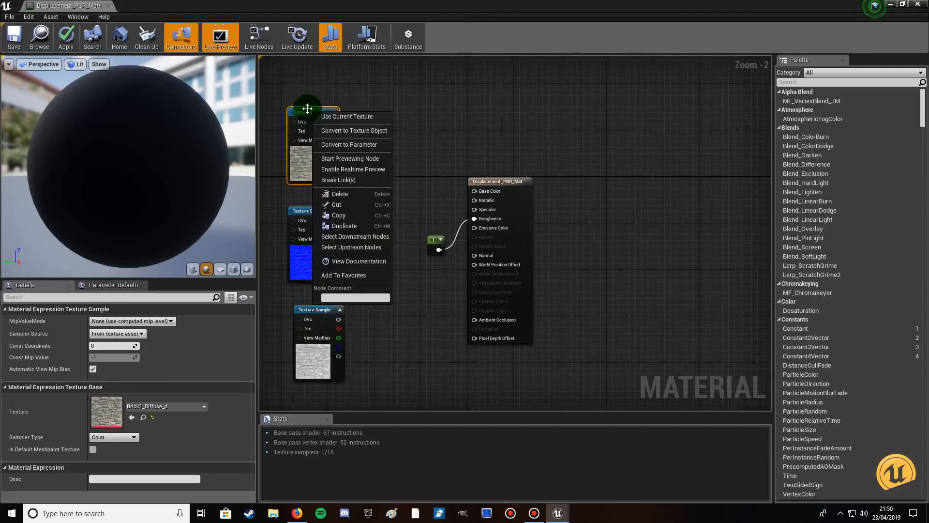
pyautogui.click(298, 126)
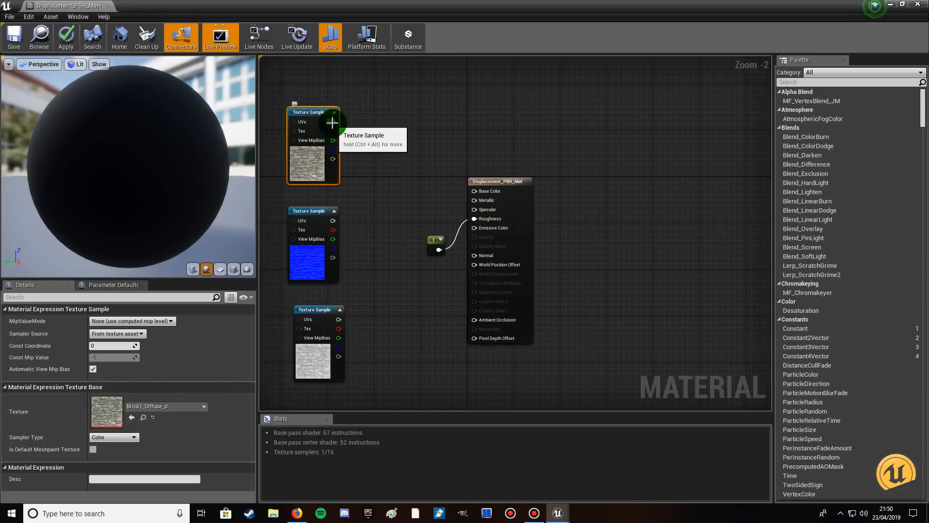
pyautogui.moveTo(333, 125); pyautogui.dragTo(473, 192)
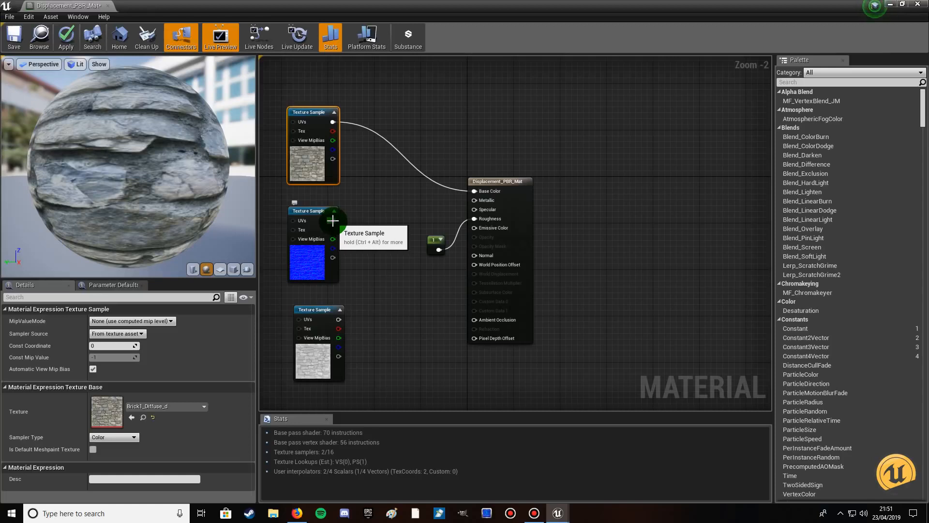
# Connect the NormalMap sample to the Normal input and the AmbientOcclusionMap sample to the Ambient Occlusion input
pyautogui.moveTo(333, 221)
pyautogui.mouseDown()
pyautogui.moveTo(339, 231)
pyautogui.moveTo(474, 255)
pyautogui.mouseUp()
pyautogui.click(320, 308)
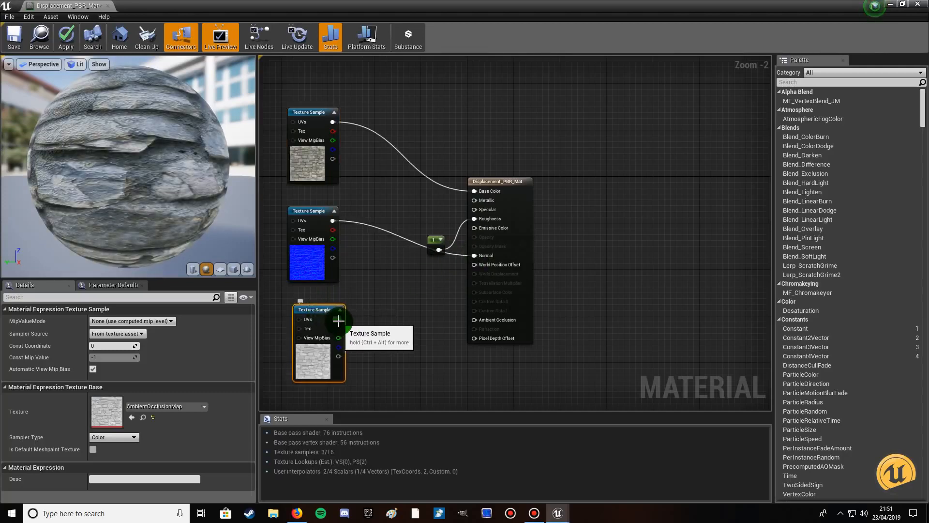
pyautogui.moveTo(338, 319); pyautogui.dragTo(473, 320)
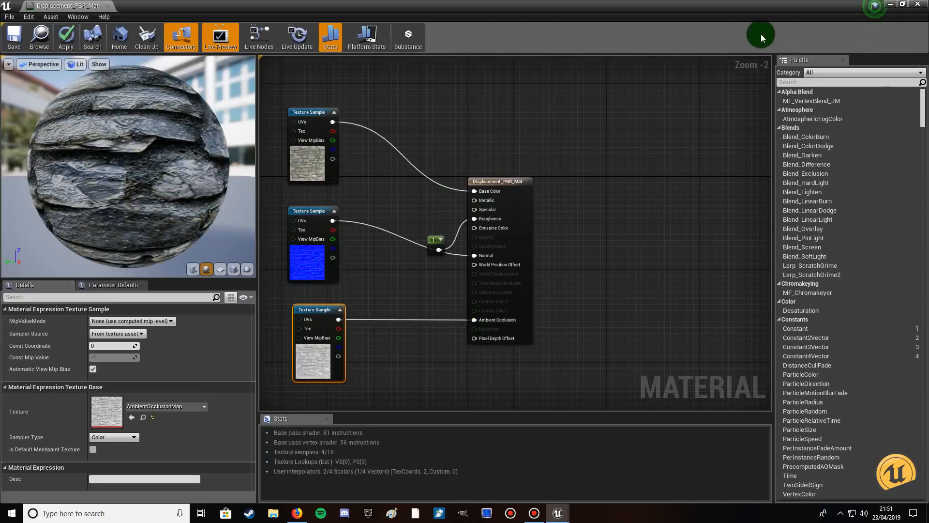
# Add a TextureSampleParameter2D node named Displacement and place it beneath the ambient occlusion texture sample
pyautogui.click(902, 4)
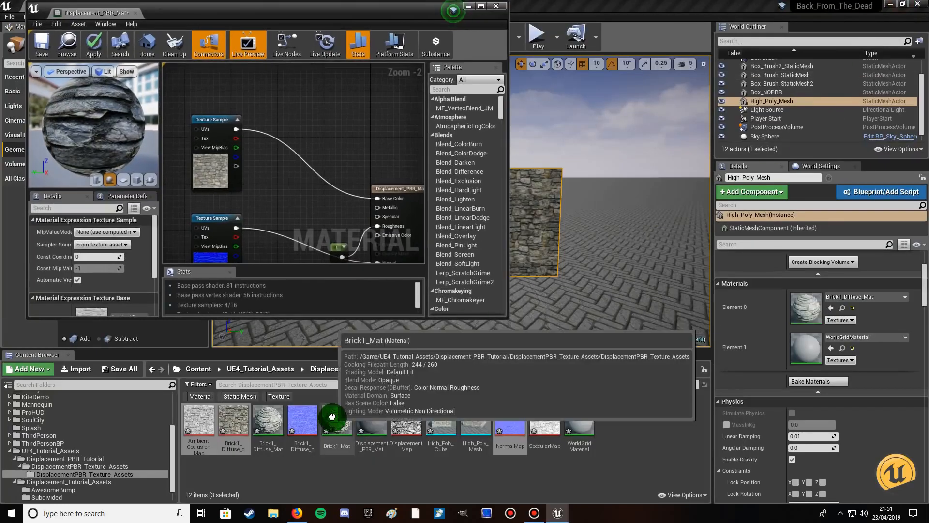
pyautogui.moveTo(280, 224); pyautogui.dragTo(283, 74, button='right')
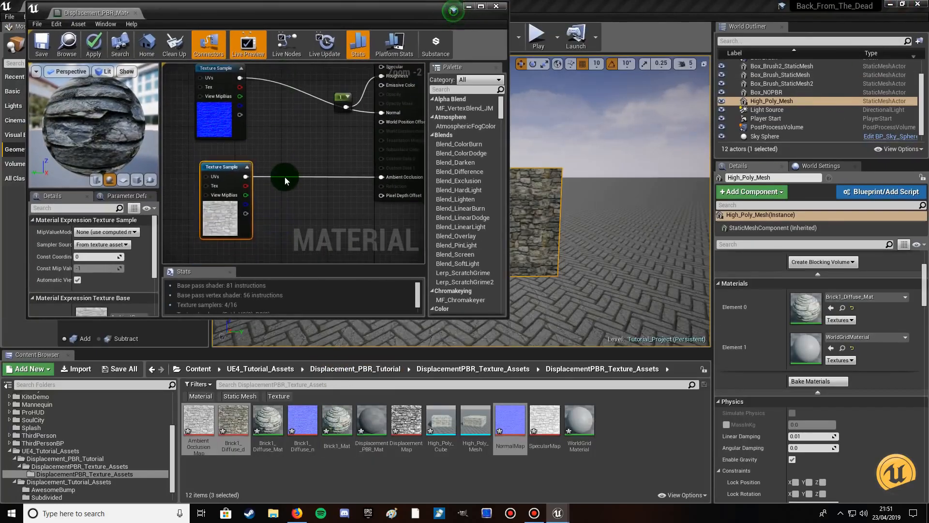
pyautogui.scroll(-2, 286, 176)
pyautogui.moveTo(286, 220); pyautogui.dragTo(289, 168, button='right')
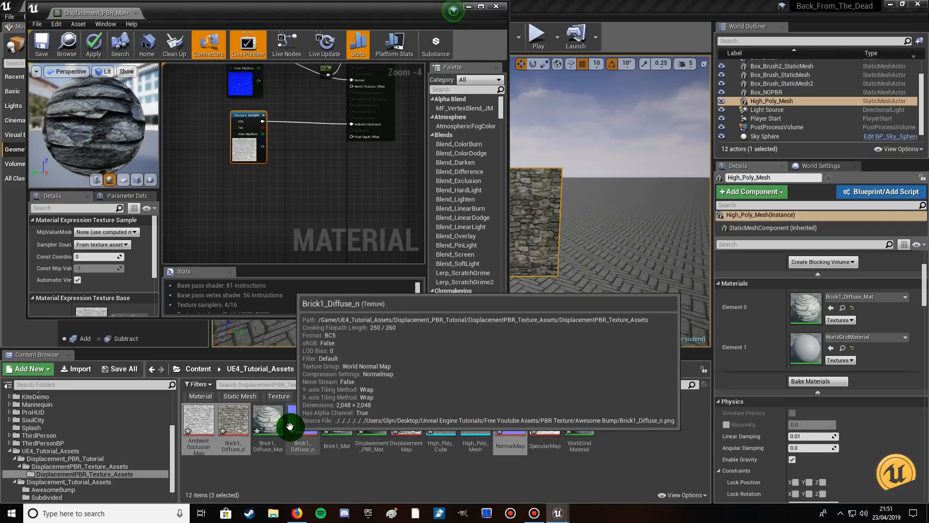
pyautogui.rightClick(269, 197)
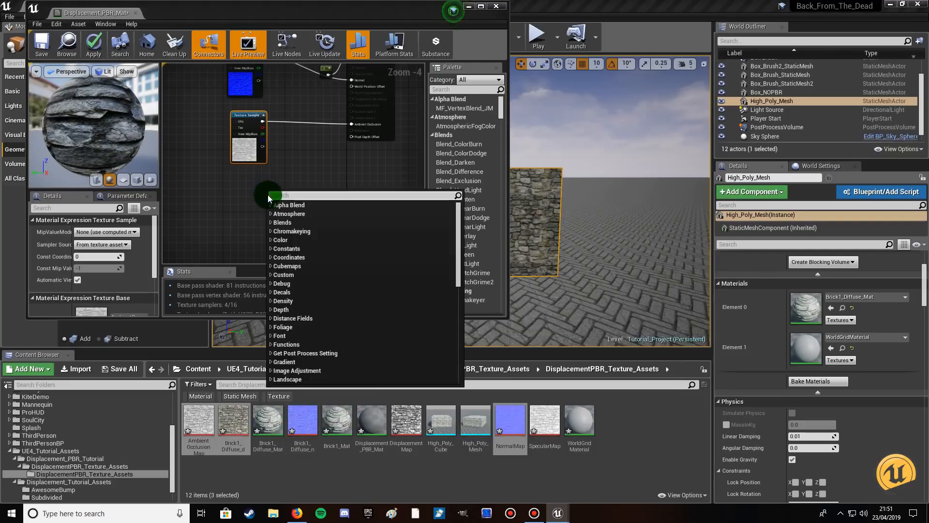
pyautogui.click(481, 7)
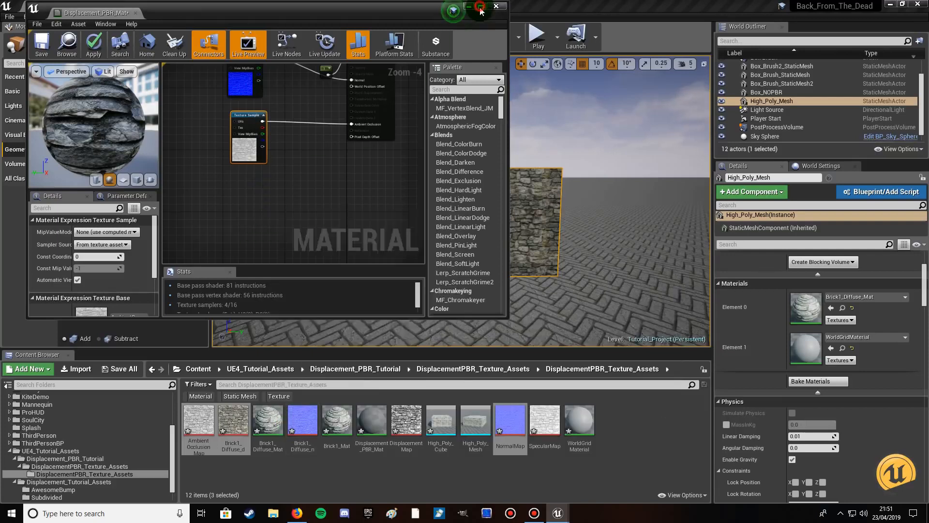
pyautogui.rightClick(352, 202)
pyautogui.click(364, 206)
pyautogui.write('2D')
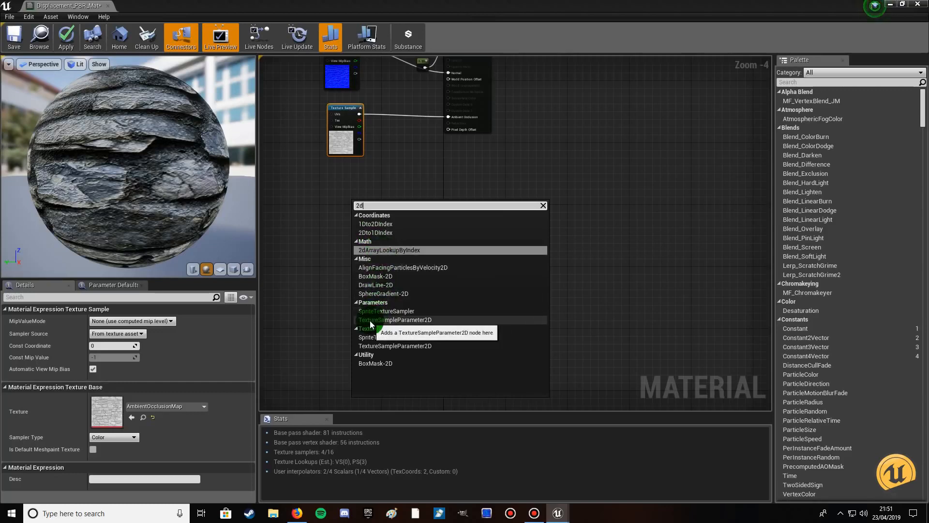
pyautogui.click(412, 321)
pyautogui.write('Displacement')
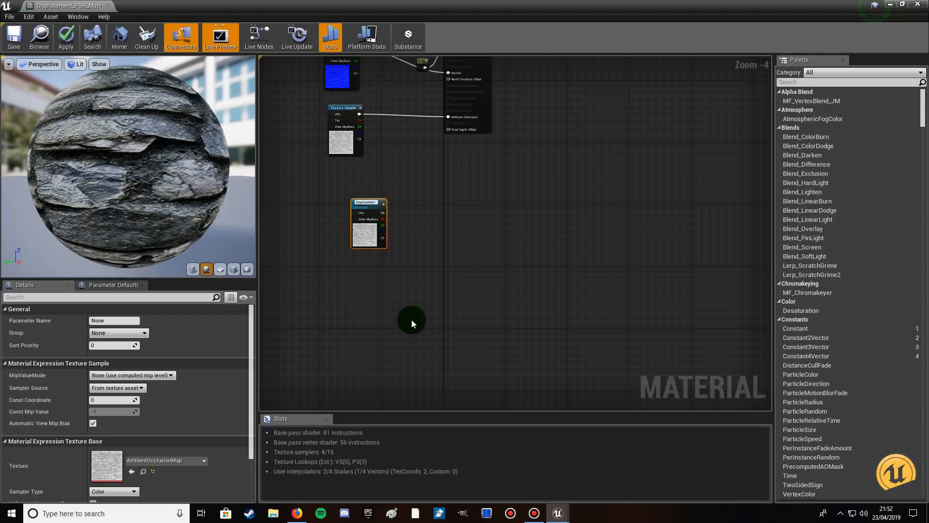
pyautogui.click(390, 287)
pyautogui.moveTo(368, 206); pyautogui.dragTo(352, 205)
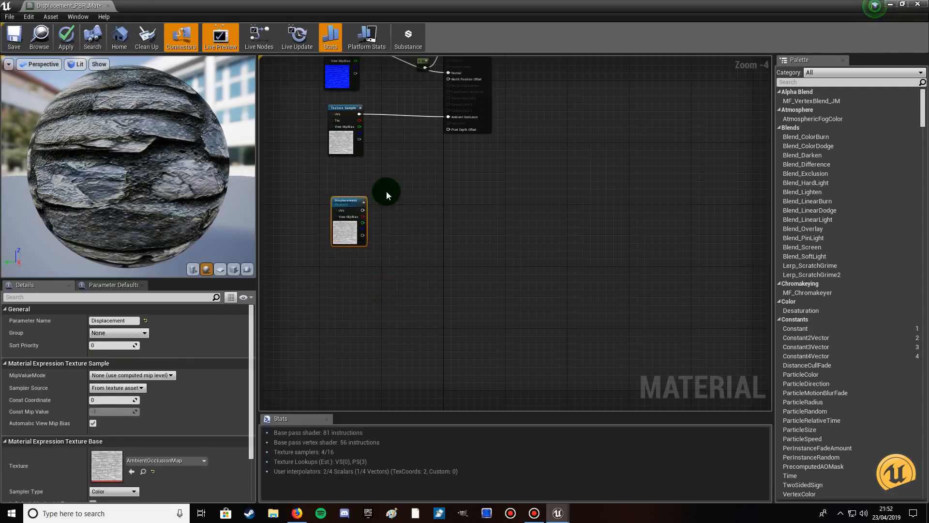
# Move the material result node farther away from the texture sample nodes to make room in the graph
pyautogui.scroll(-3, 386, 191)
pyautogui.moveTo(419, 120); pyautogui.dragTo(517, 117)
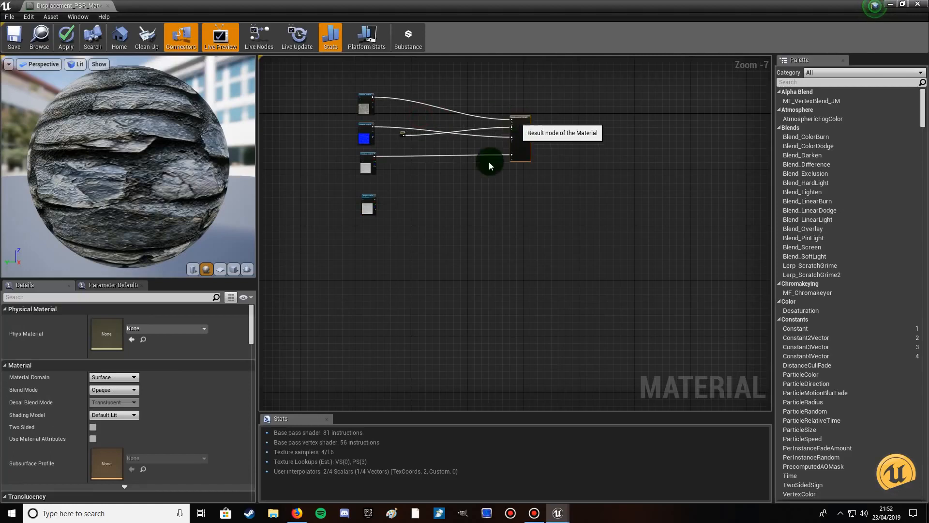
# Assign the DisplacementMap texture from the project's content to the Displacement texture parameter
pyautogui.scroll(3, 414, 206)
pyautogui.moveTo(410, 208); pyautogui.dragTo(466, 191, button='right')
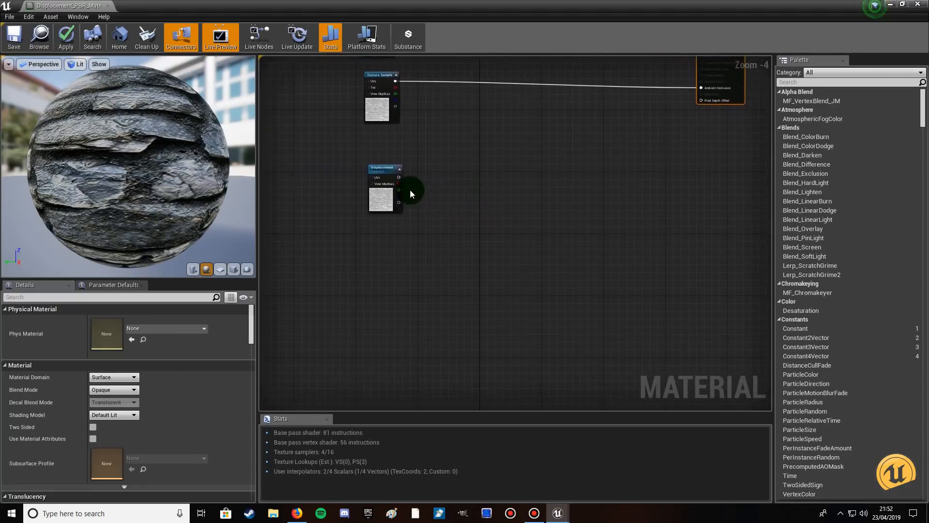
pyautogui.click(380, 169)
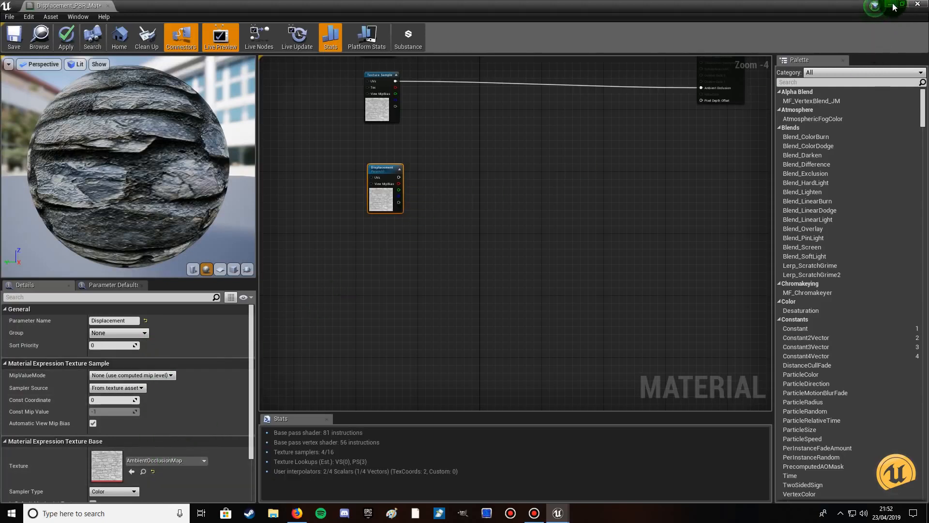
pyautogui.click(378, 168)
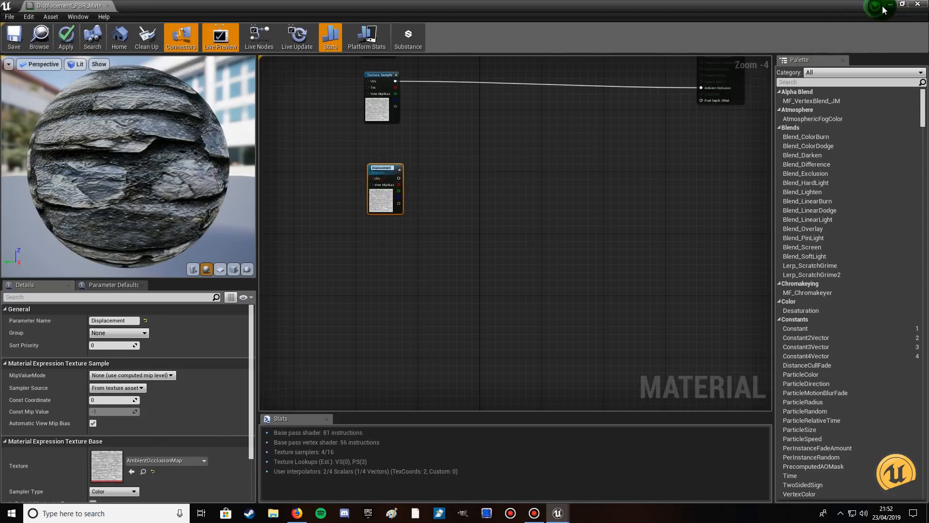
pyautogui.click(890, 6)
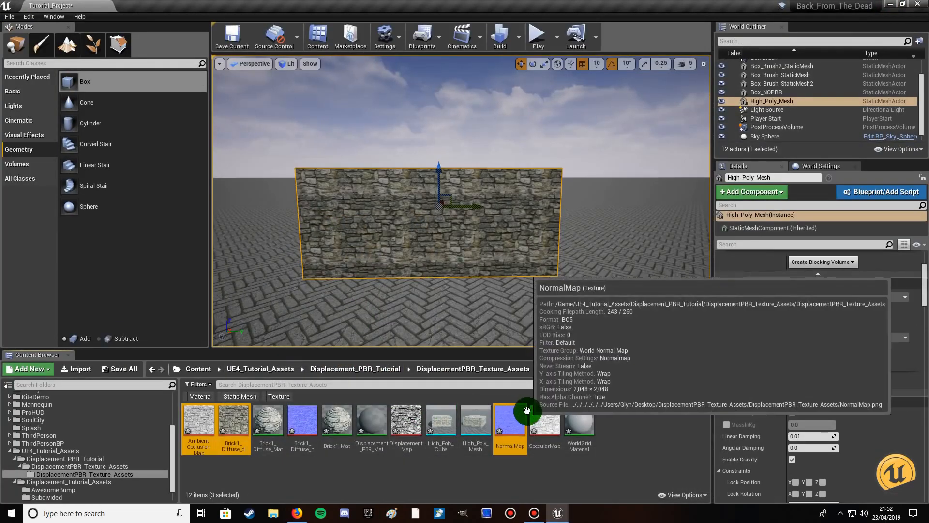
pyautogui.click(404, 420)
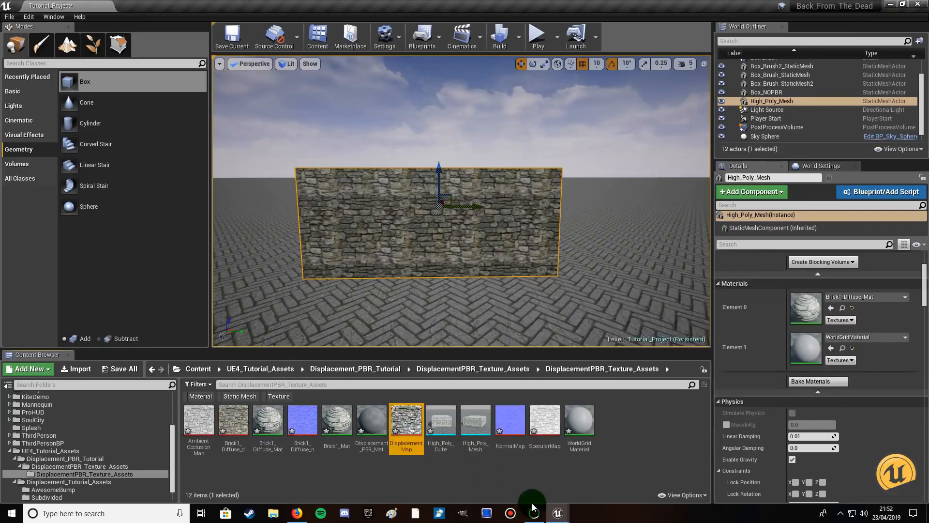
pyautogui.click(559, 513)
pyautogui.click(585, 471)
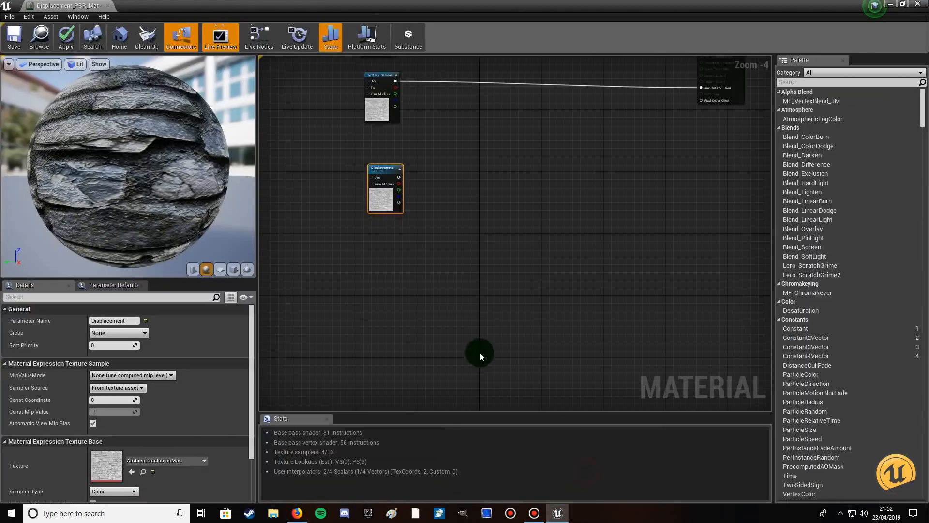
pyautogui.doubleClick(382, 167)
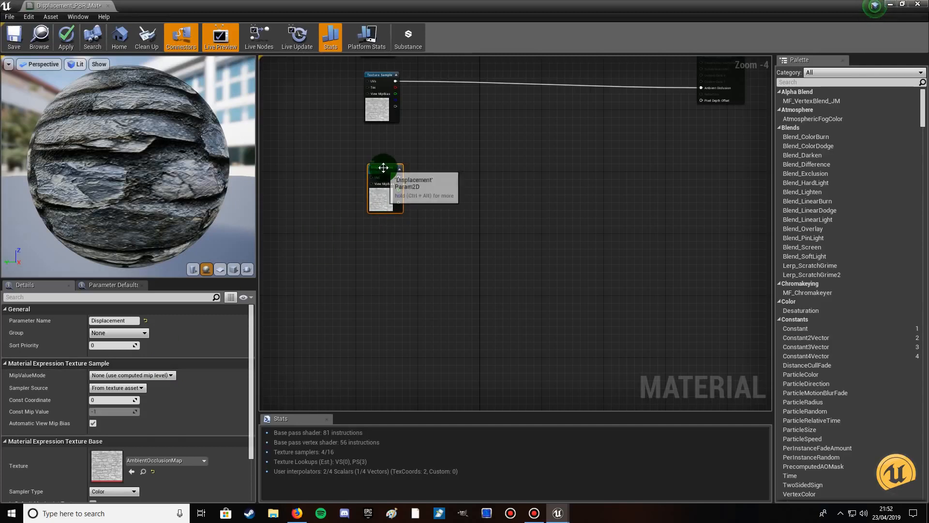
pyautogui.scroll(-2, 204, 398)
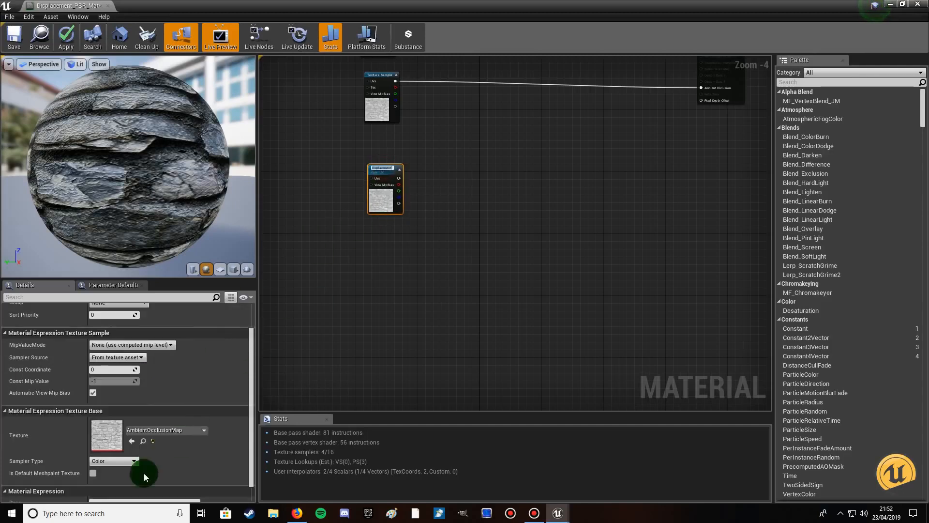
pyautogui.click(132, 442)
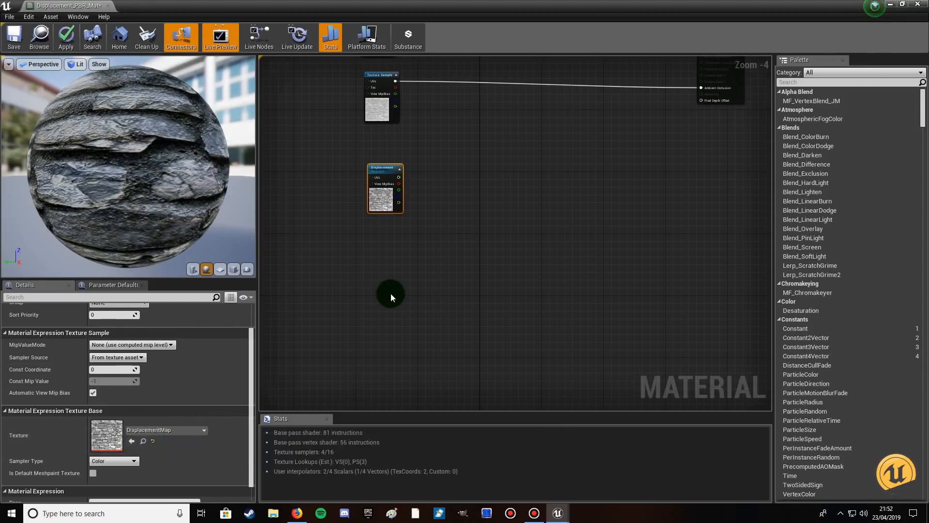
# Add a Multiply node fed by the Displacement texture's main output into input A, and place it beside the texture
pyautogui.moveTo(408, 246); pyautogui.dragTo(374, 270, button='right')
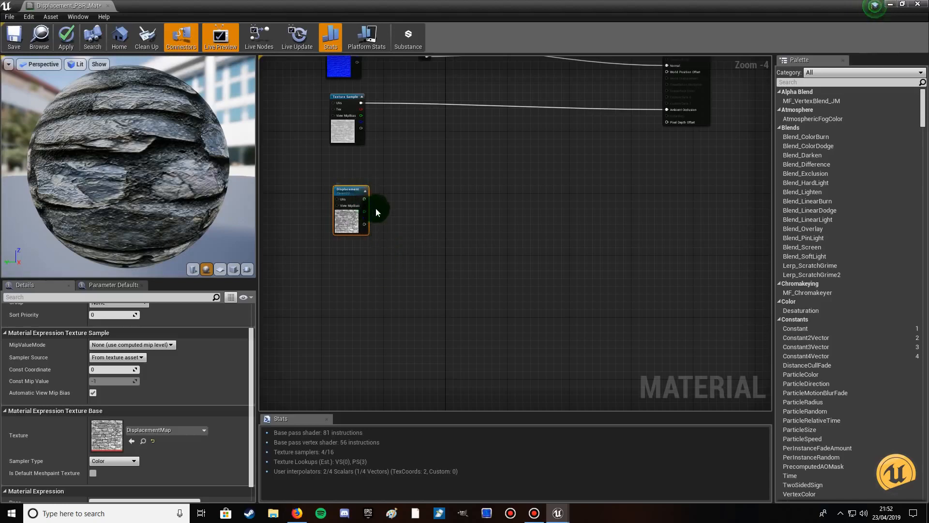
pyautogui.scroll(2, 367, 199)
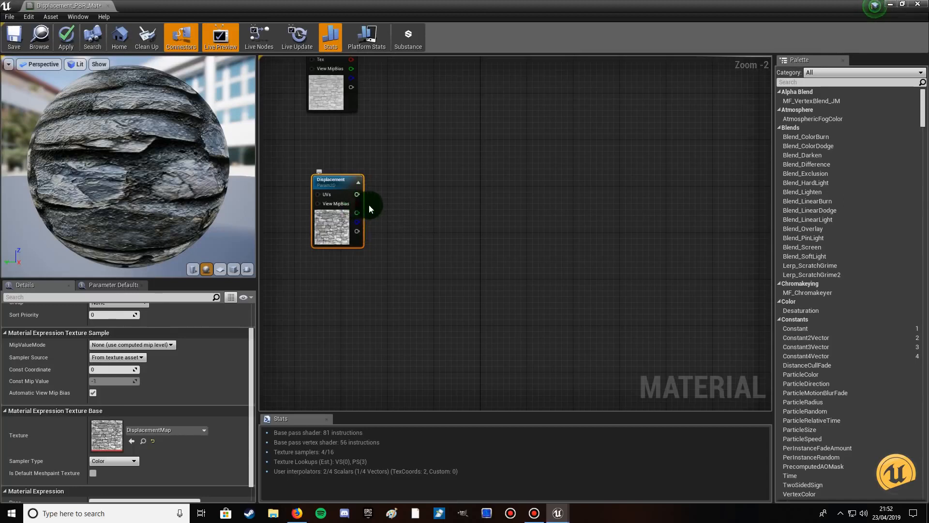
pyautogui.moveTo(359, 194); pyautogui.dragTo(430, 199)
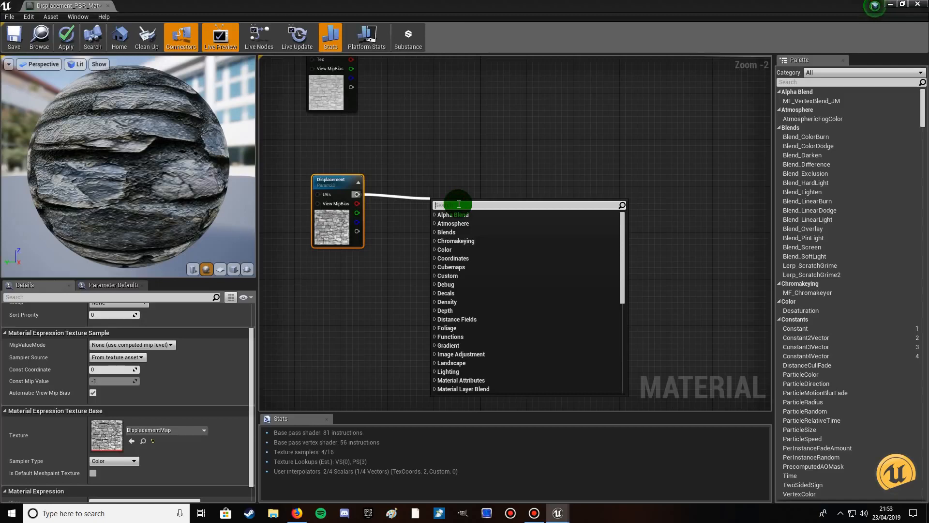
pyautogui.write('multiply')
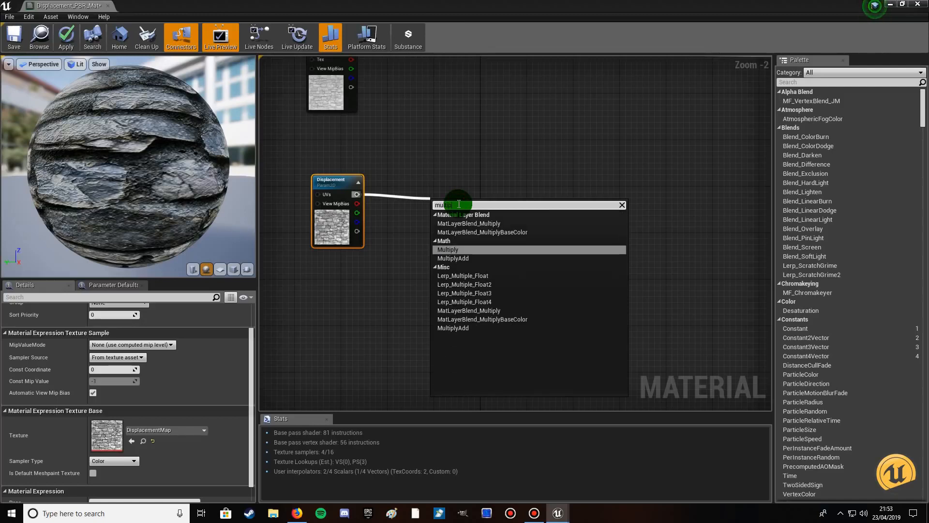
pyautogui.click(458, 250)
pyautogui.moveTo(448, 203); pyautogui.dragTo(469, 187)
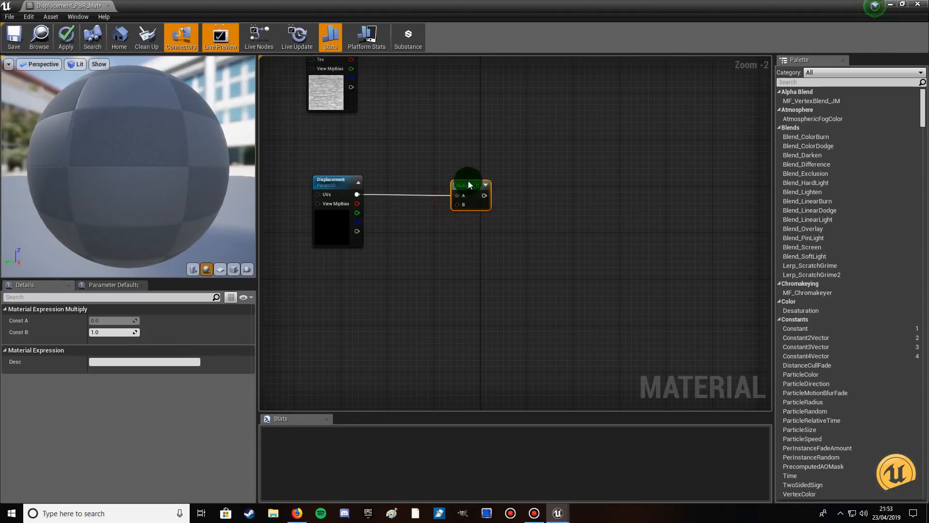
# Add a ScalarParameter named Tessellation Strength below the Displacement node
pyautogui.rightClick(349, 274)
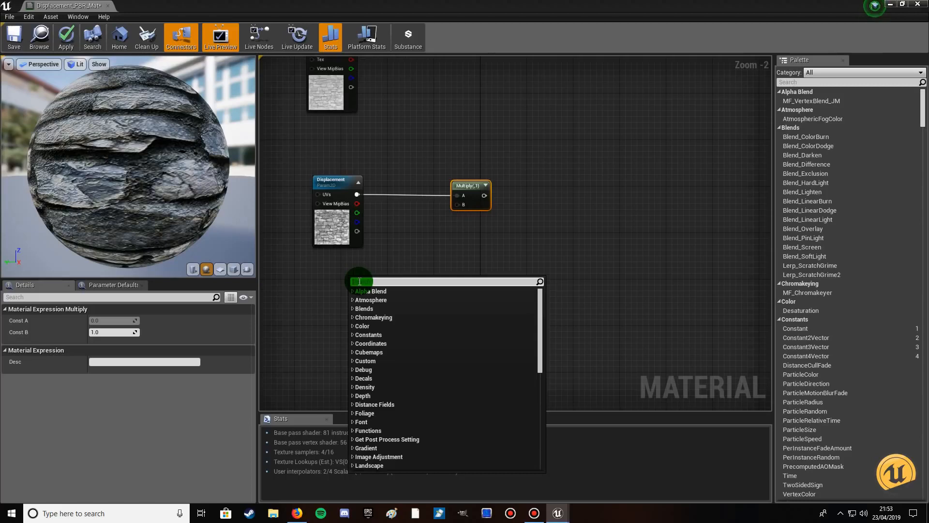
pyautogui.write('s')
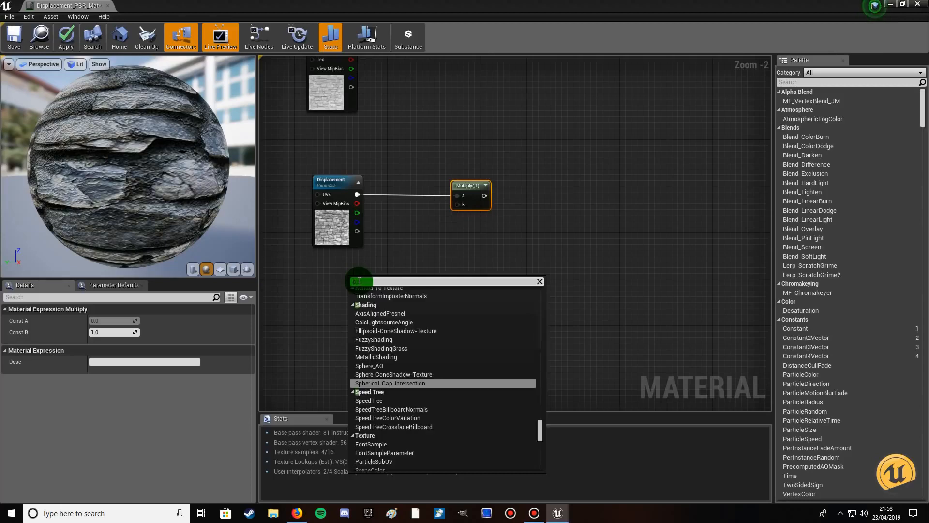
pyautogui.write('cala')
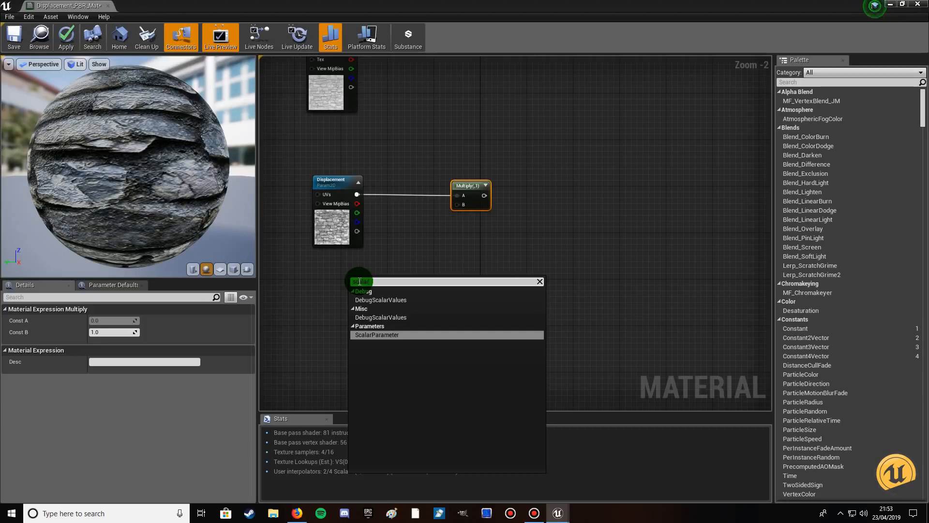
pyautogui.click(364, 334)
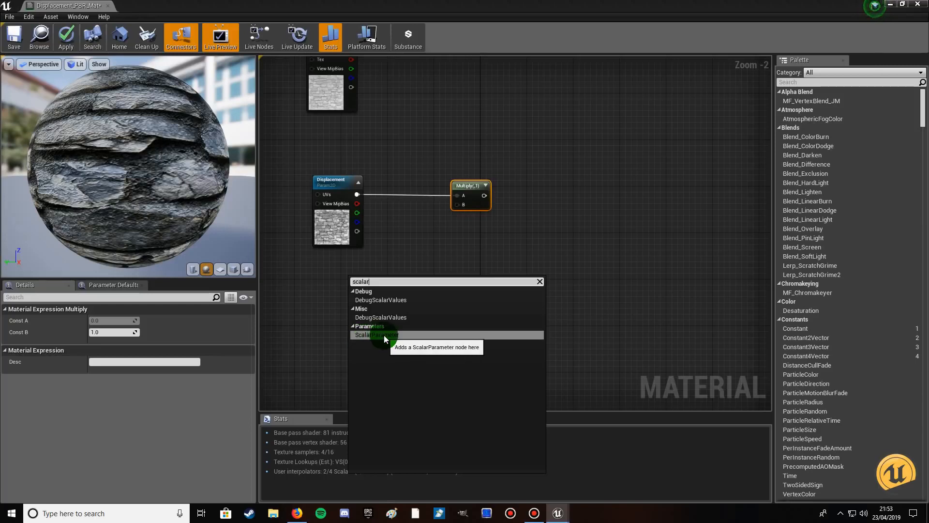
pyautogui.click(384, 335)
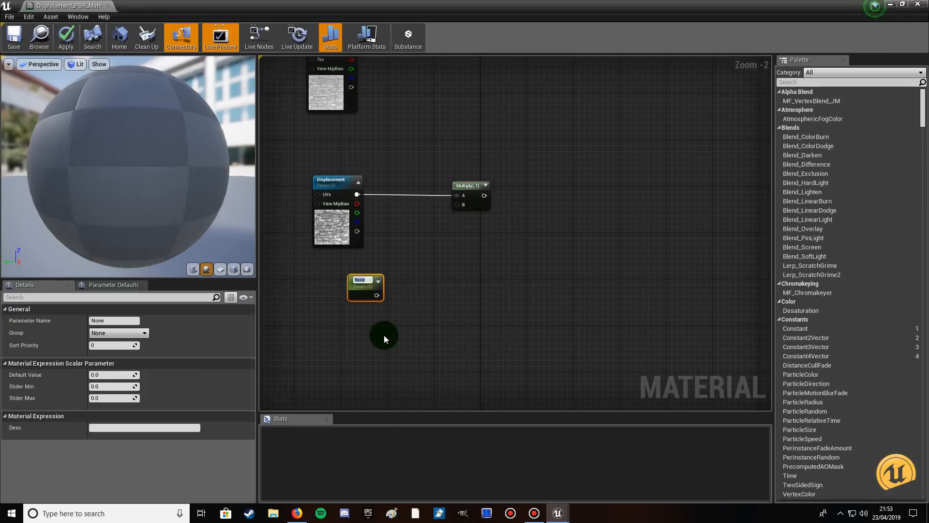
pyautogui.write('Tessellation')
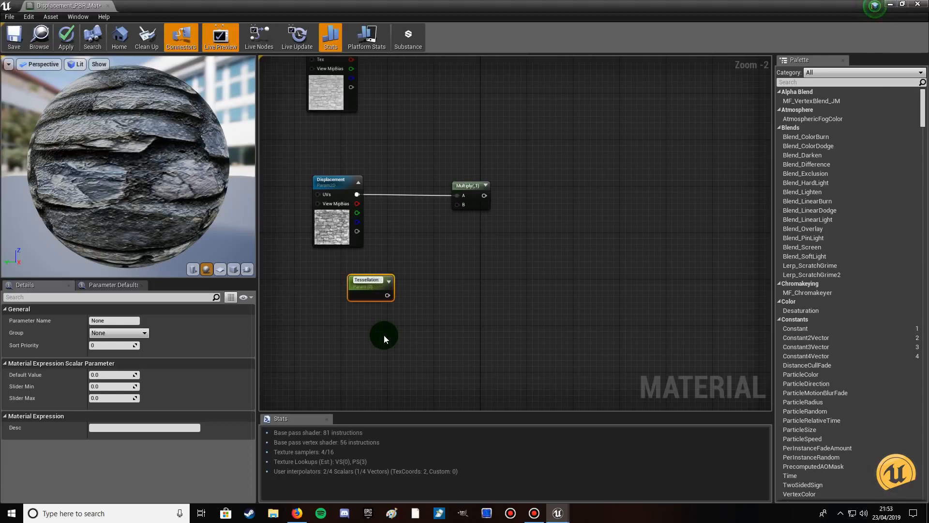
pyautogui.write(' Strength')
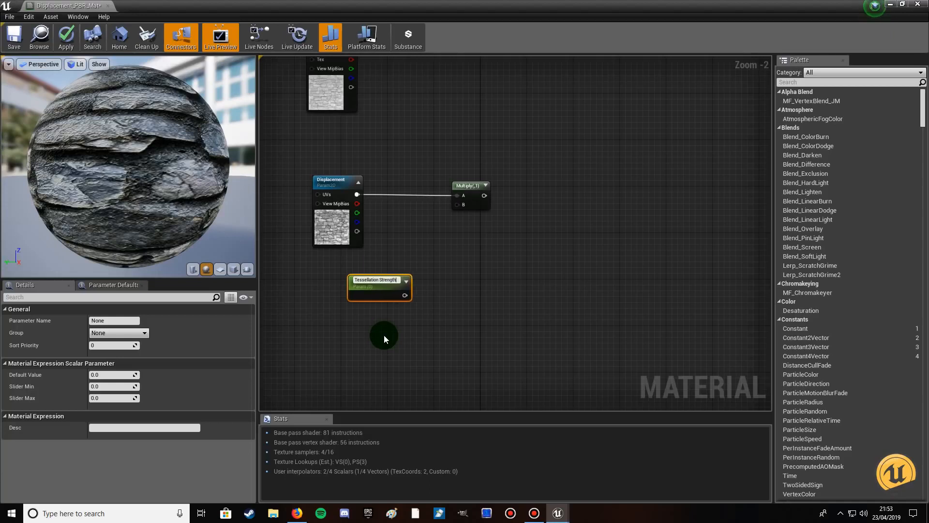
pyautogui.press('Return')
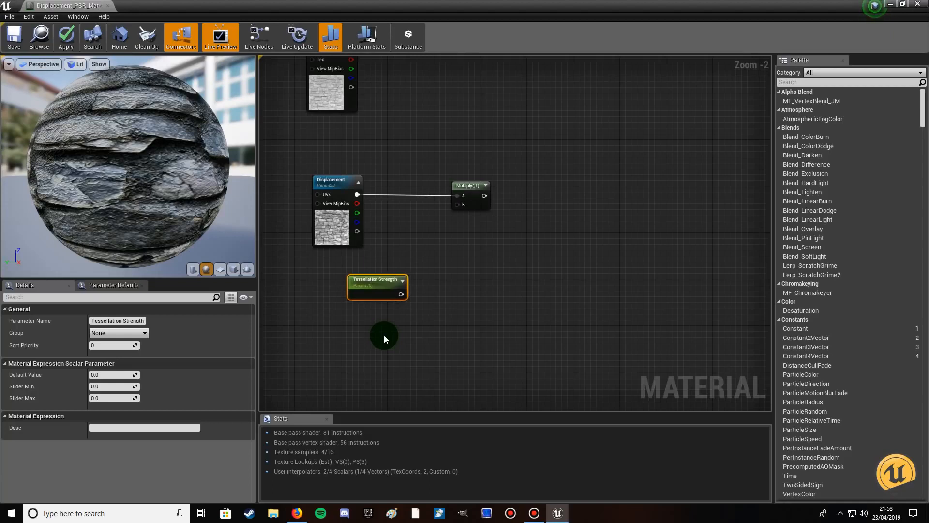
# Duplicate the Tessellation Strength parameter and place the copy beside the original
pyautogui.doubleClick(387, 280)
pyautogui.click(387, 290)
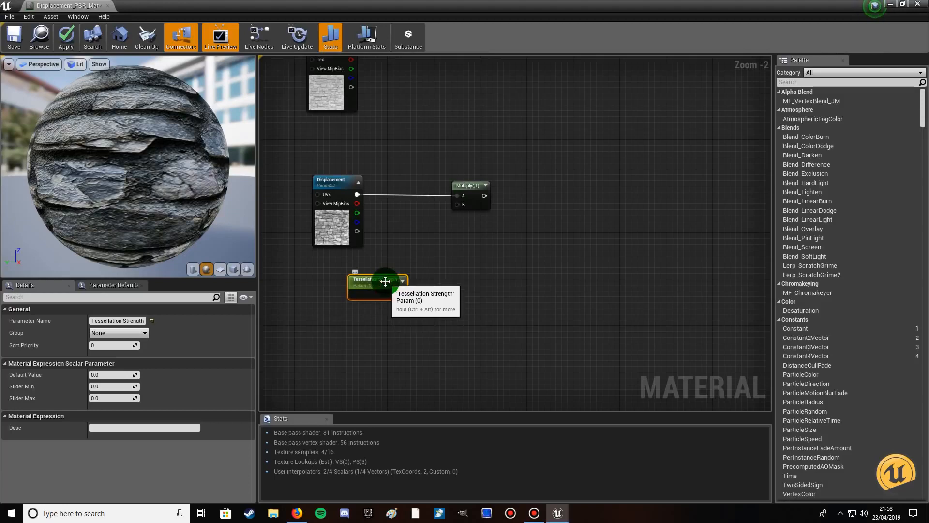
pyautogui.hotkey('ctrl', 'w')
pyautogui.moveTo(427, 286); pyautogui.dragTo(504, 281)
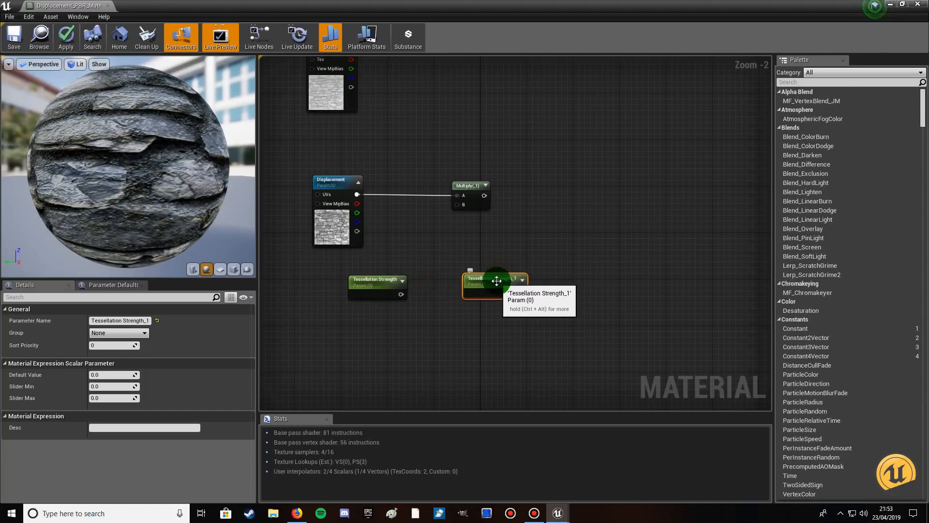
# Rename the duplicated scalar parameter to Tessellation Amount
pyautogui.click(123, 321)
pyautogui.click(124, 322)
pyautogui.moveTo(123, 322); pyautogui.dragTo(169, 321)
pyautogui.press('BackSpace')
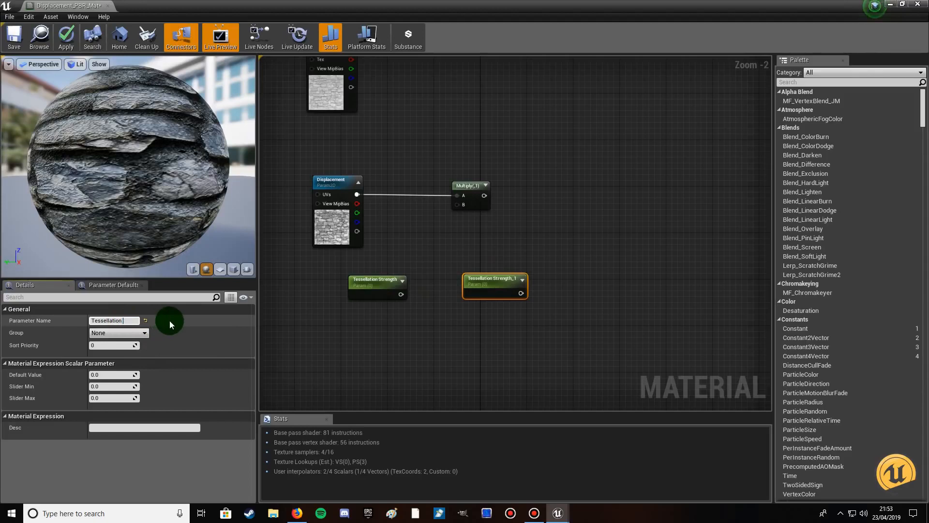
pyautogui.write('Amount')
pyautogui.press('Return')
pyautogui.click(556, 350)
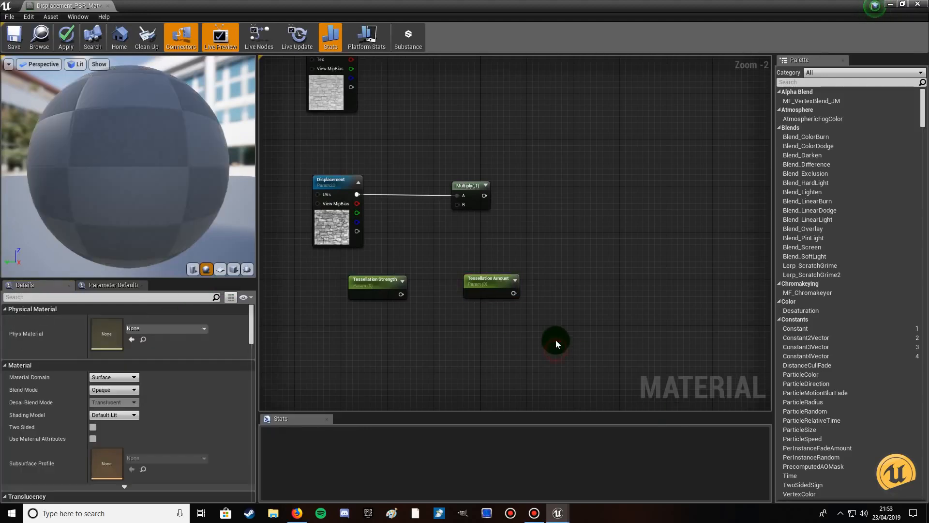
# Move Tessellation Amount next to the material result node and connect its output to the Tessellation Multiplier input
pyautogui.scroll(-2, 556, 340)
pyautogui.moveTo(514, 301); pyautogui.dragTo(677, 138)
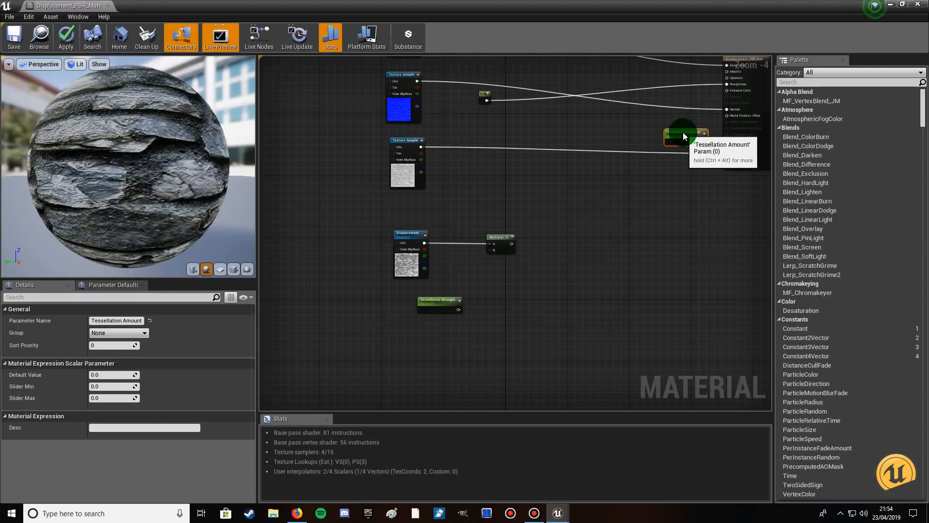
pyautogui.moveTo(711, 194); pyautogui.dragTo(536, 326, button='right')
pyautogui.scroll(2, 542, 317)
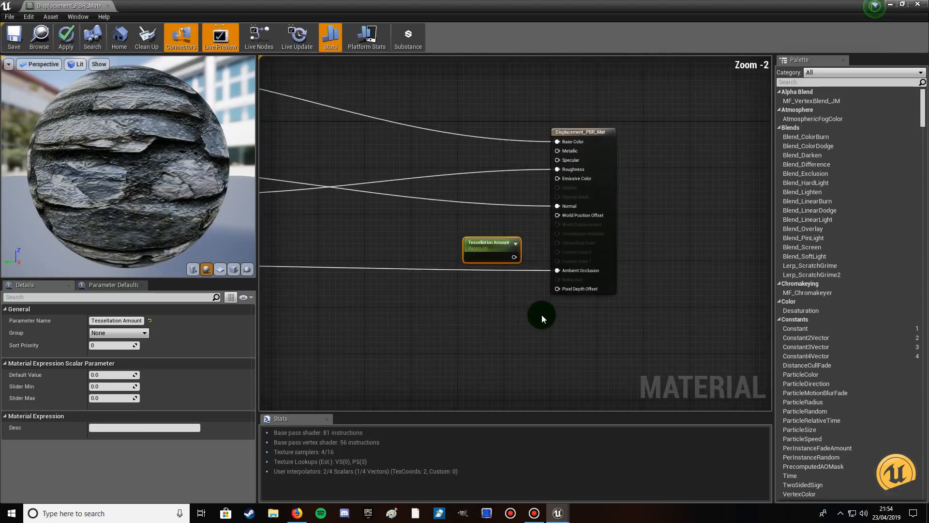
pyautogui.scroll(1, 542, 315)
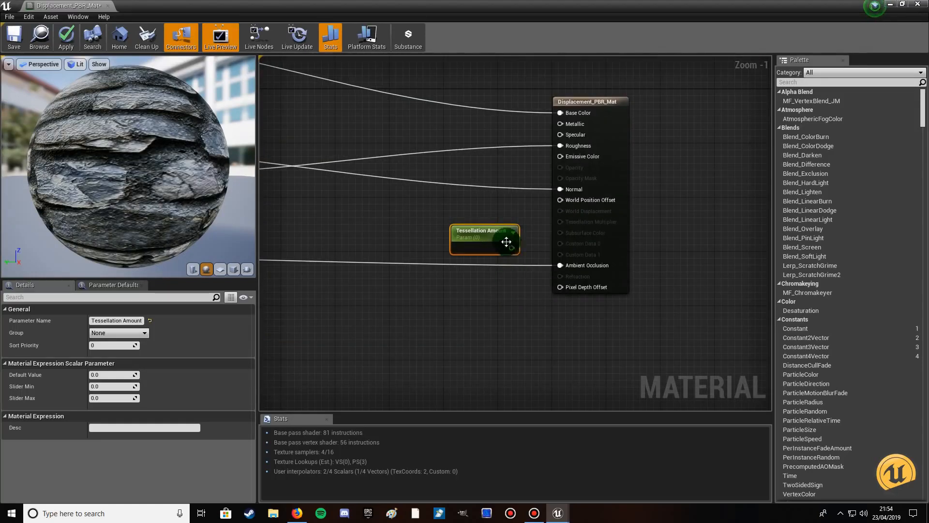
pyautogui.moveTo(468, 231); pyautogui.dragTo(560, 222)
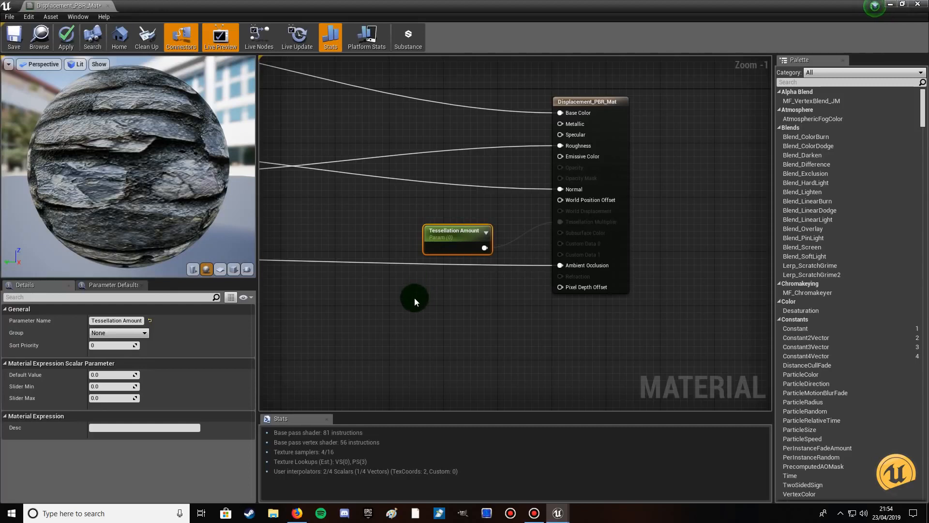
# Set a new default value for the Tessellation Amount parameter
pyautogui.moveTo(402, 316); pyautogui.dragTo(457, 266, button='right')
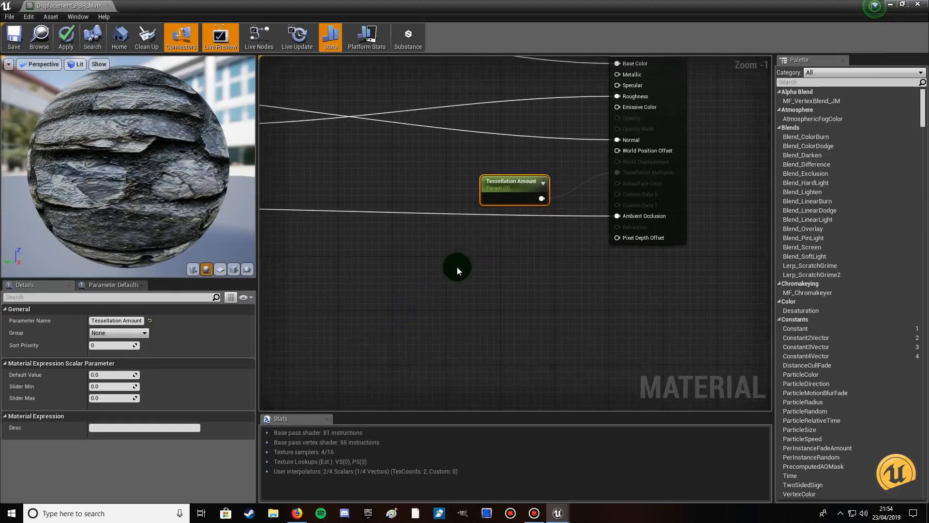
pyautogui.click(105, 377)
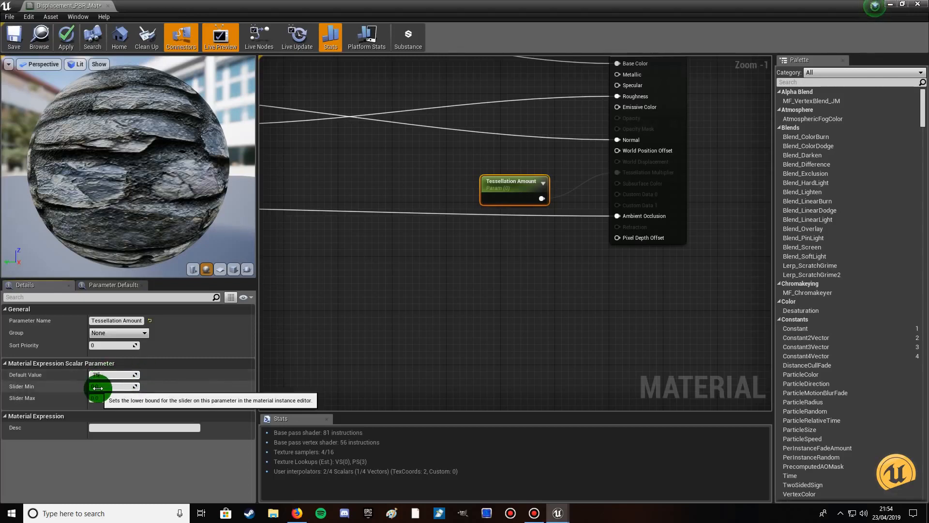
pyautogui.click(349, 321)
# Place Tessellation Strength beneath the Displacement texture, set its default value to 0.75, and connect it to the Multiply node's B input
pyautogui.moveTo(349, 320); pyautogui.dragTo(428, 257, button='right')
pyautogui.scroll(-2, 430, 257)
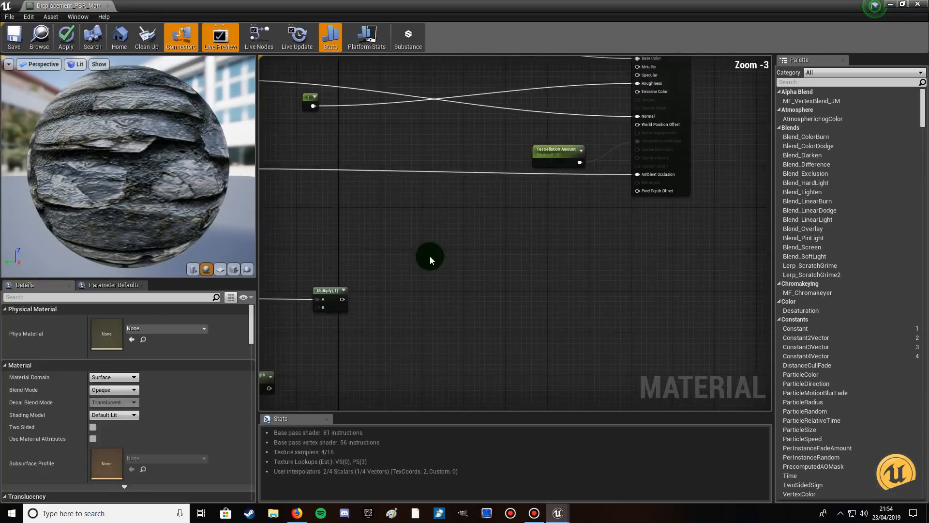
pyautogui.moveTo(430, 257); pyautogui.dragTo(538, 231, button='right')
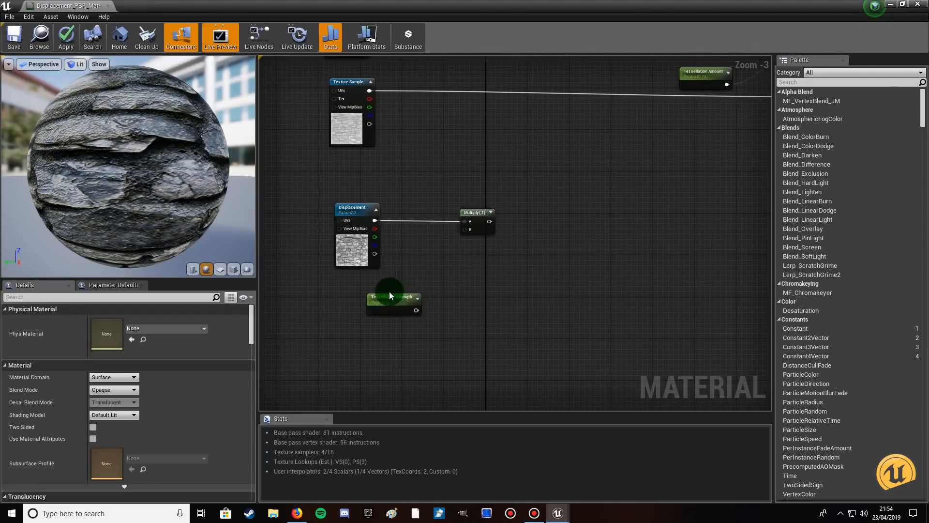
pyautogui.moveTo(389, 296); pyautogui.dragTo(371, 290)
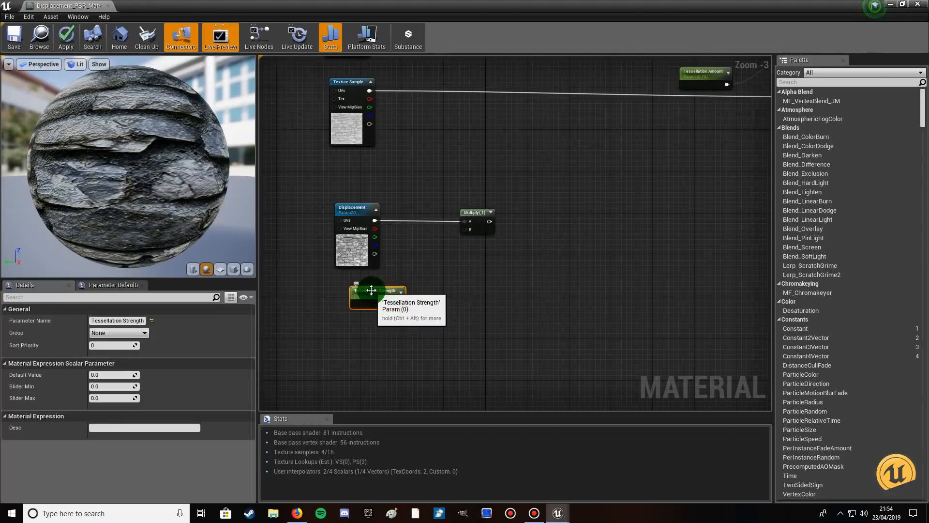
pyautogui.click(102, 375)
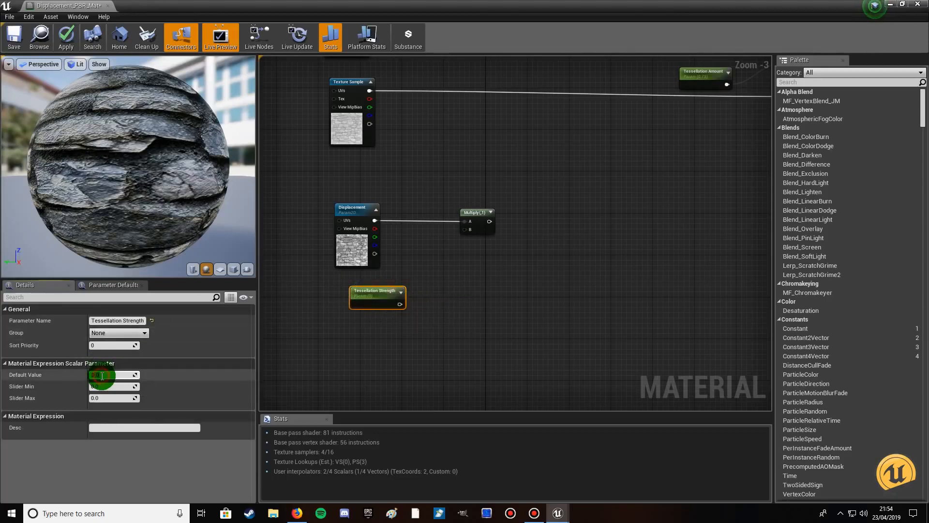
pyautogui.write('1')
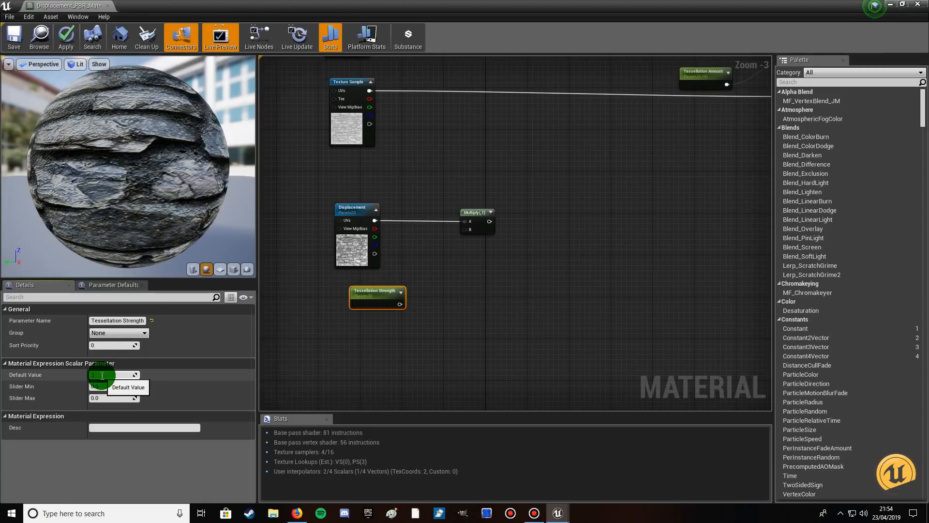
pyautogui.press('Return')
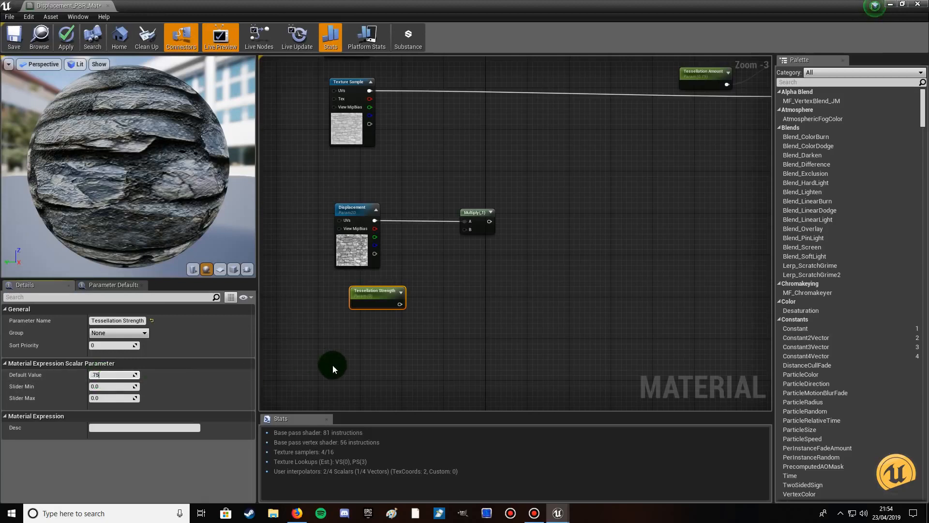
pyautogui.click(332, 365)
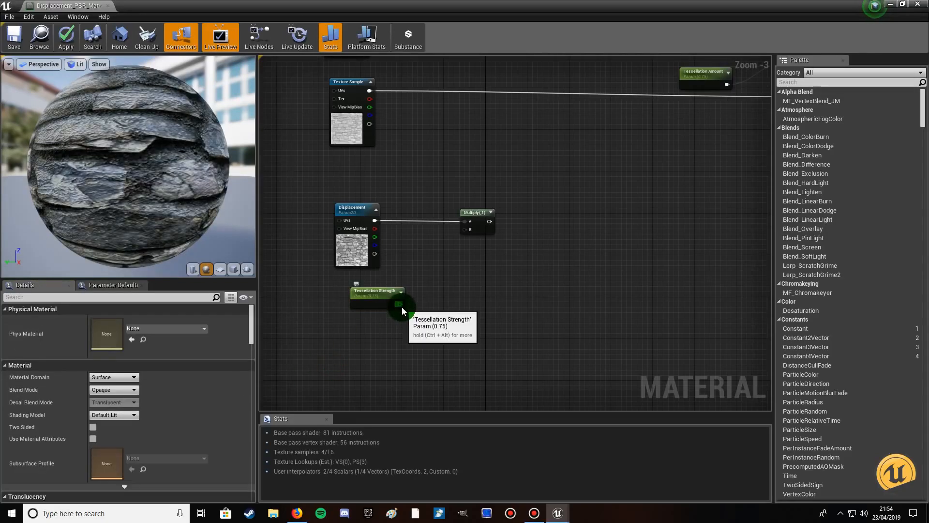
pyautogui.moveTo(399, 304); pyautogui.dragTo(465, 231)
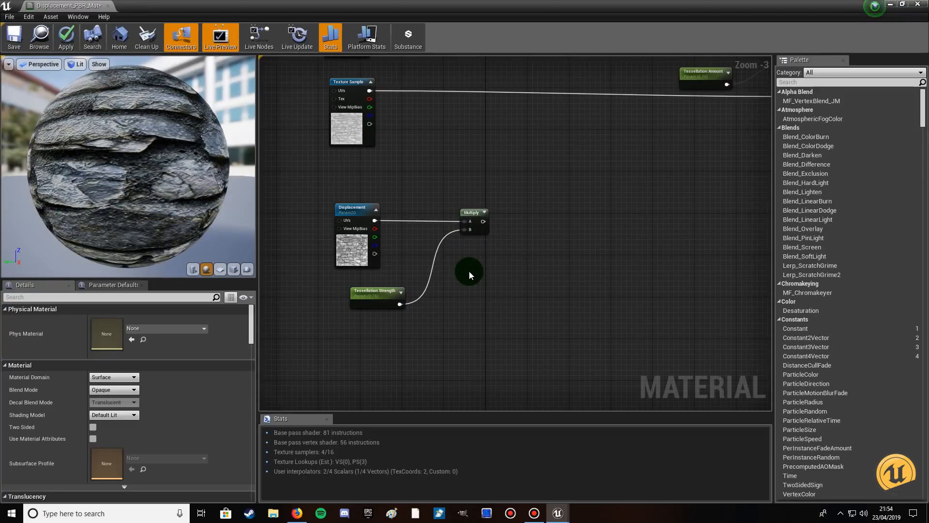
# Add a second Multiply node from the first Multiply's output and align it with the first
pyautogui.moveTo(483, 221); pyautogui.dragTo(581, 228)
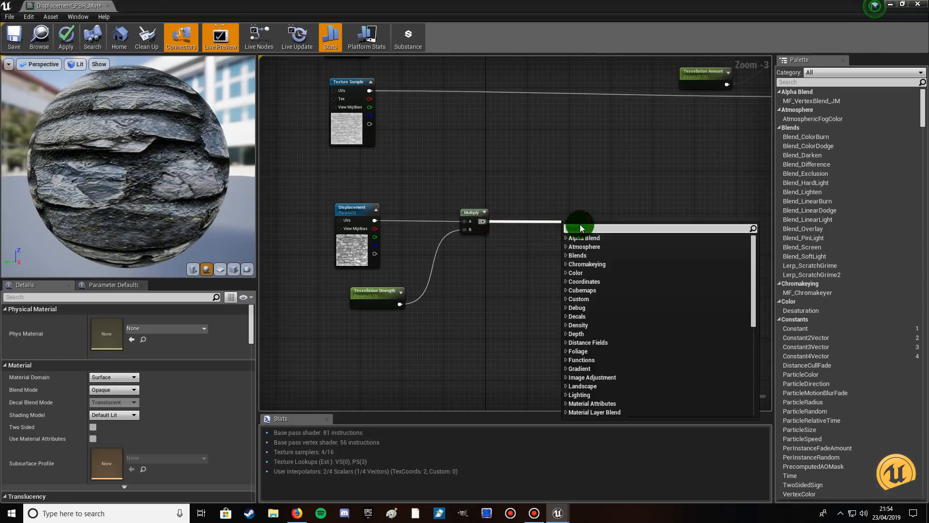
pyautogui.write('multiply')
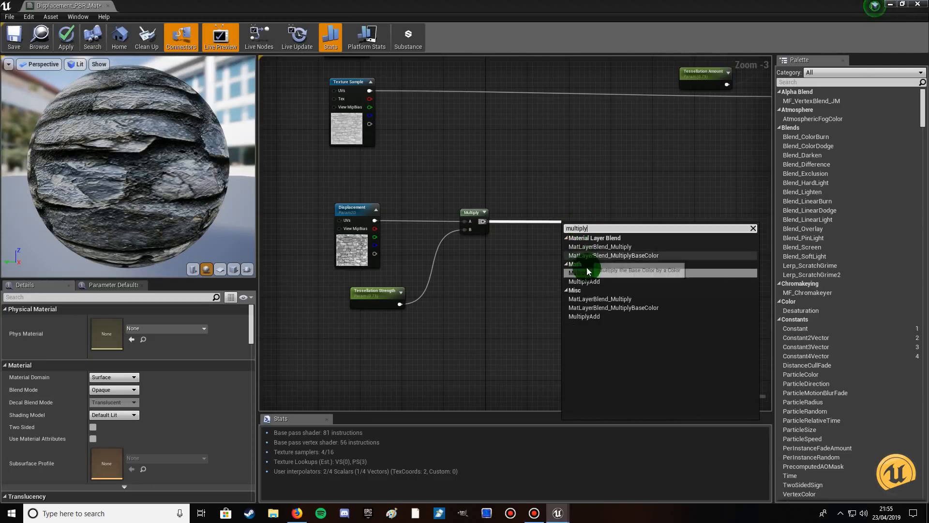
pyautogui.click(587, 272)
pyautogui.moveTo(585, 235); pyautogui.dragTo(582, 213)
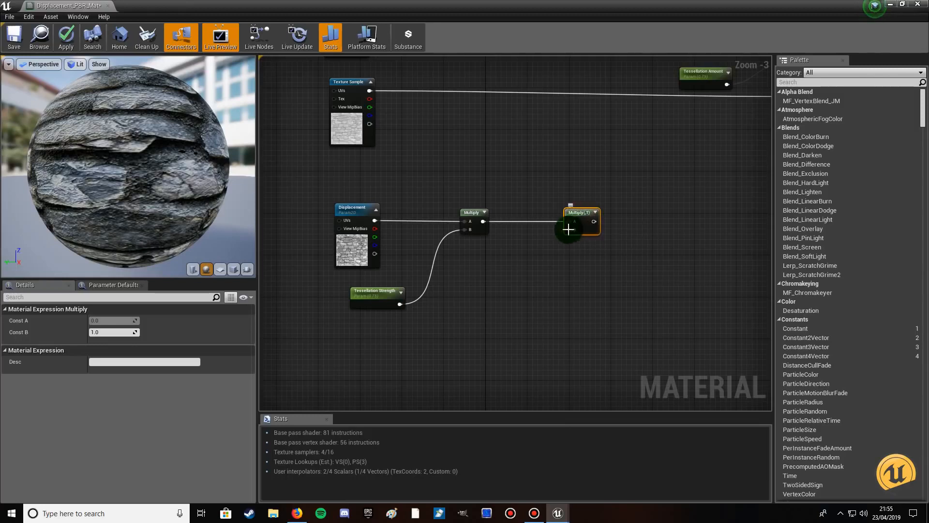
# Reroute the first Multiply's output from the second Multiply's A input to its B input
pyautogui.keyDown('ctrl'); pyautogui.click(510, 222); pyautogui.keyUp('ctrl')
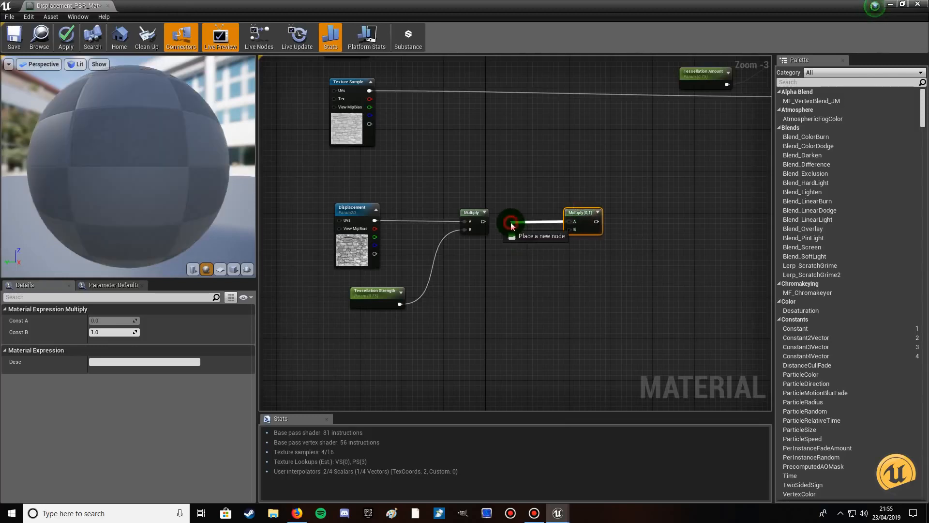
pyautogui.click(481, 281)
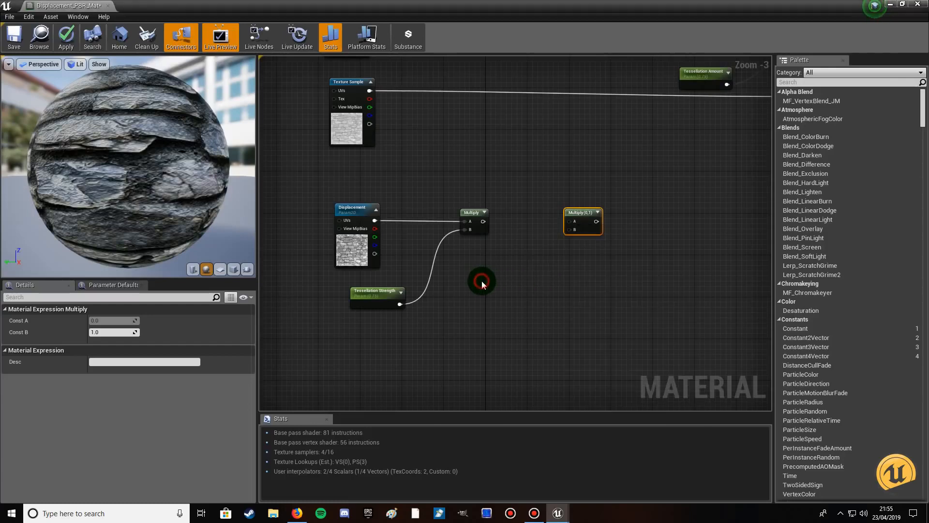
pyautogui.moveTo(482, 221); pyautogui.dragTo(570, 230)
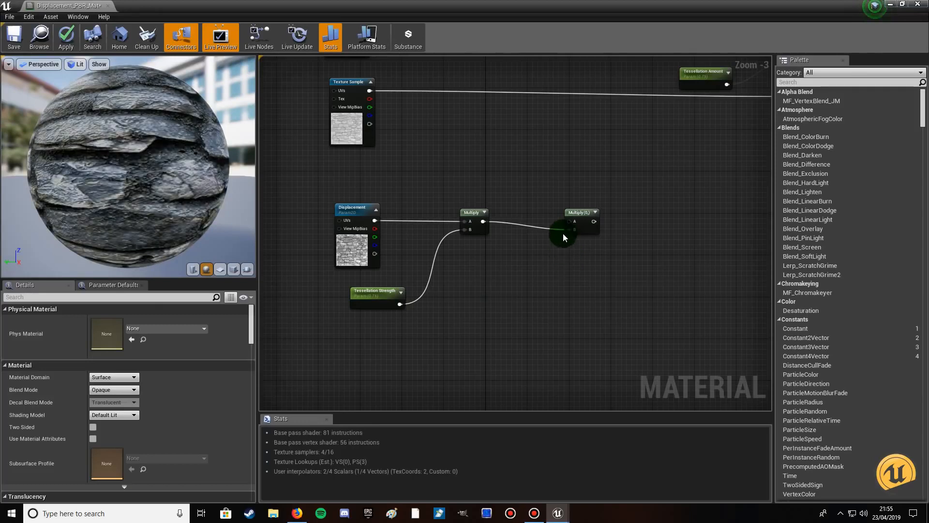
# Add a VertexNormalWS node feeding the A input of the second Multiply
pyautogui.moveTo(570, 226); pyautogui.dragTo(512, 183)
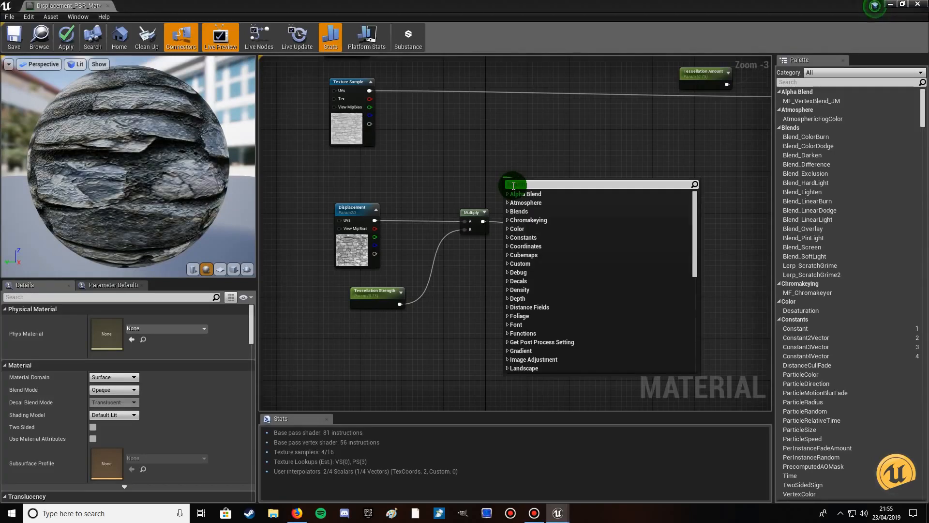
pyautogui.write('vertex')
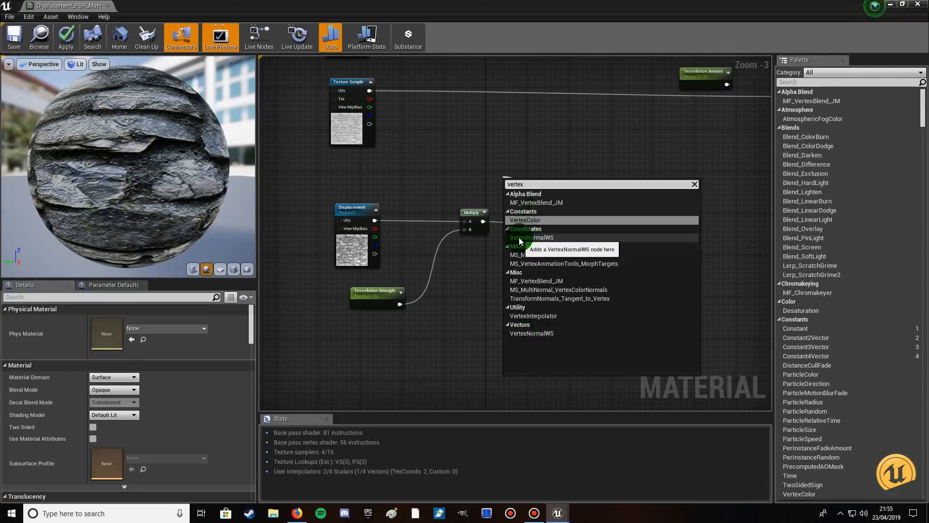
pyautogui.click(532, 238)
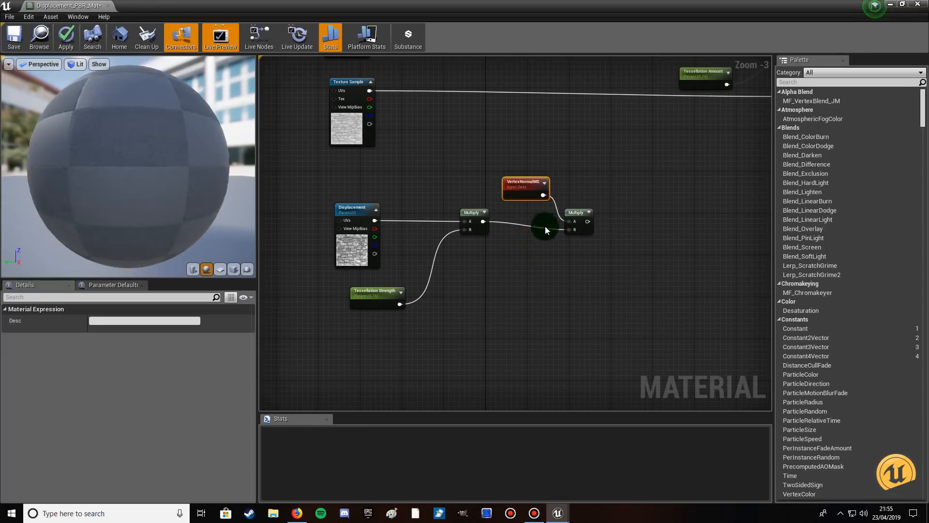
# Add a third Multiply node with the second Multiply's output in its A input, aligned with the other Multiply nodes
pyautogui.moveTo(587, 222); pyautogui.dragTo(661, 230)
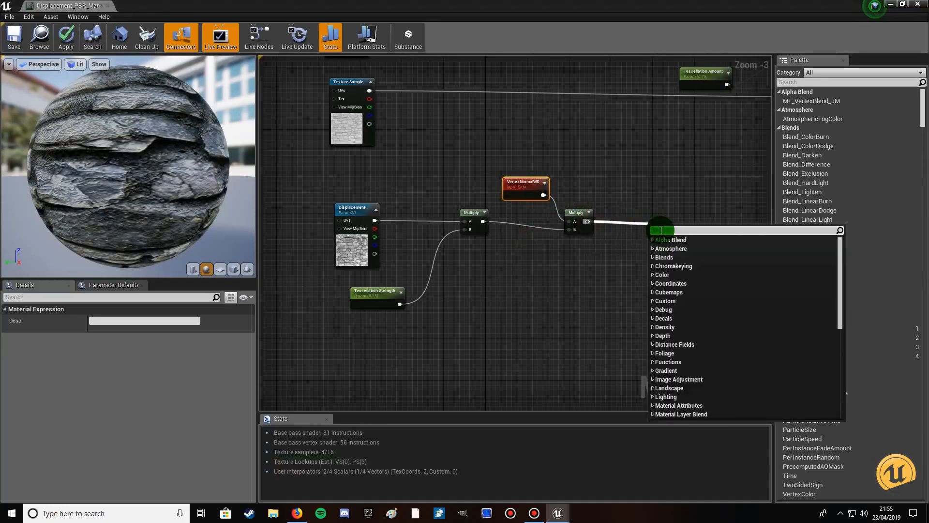
pyautogui.write('mul')
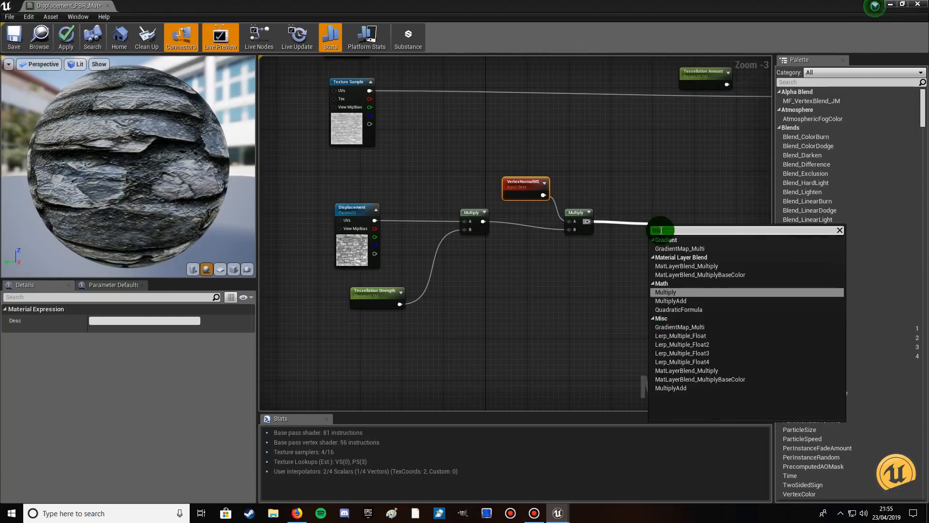
pyautogui.write('tiply')
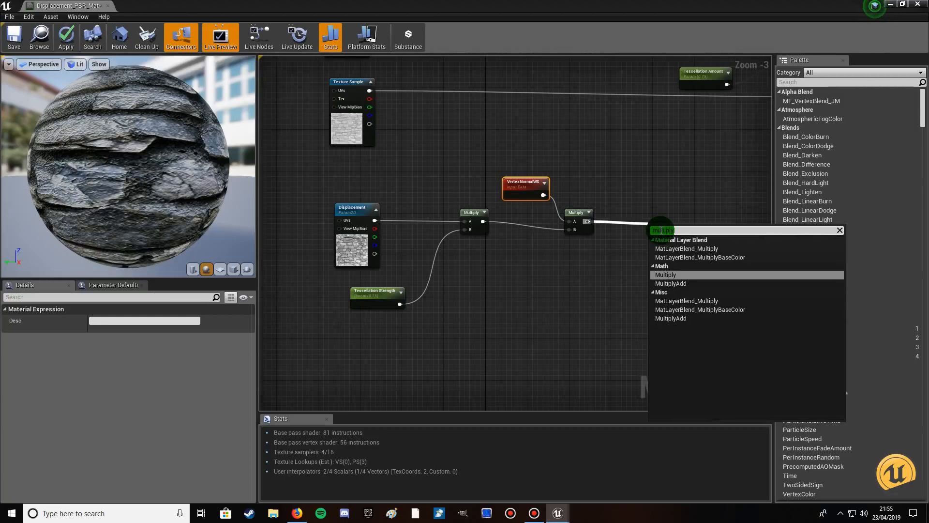
pyautogui.click(668, 275)
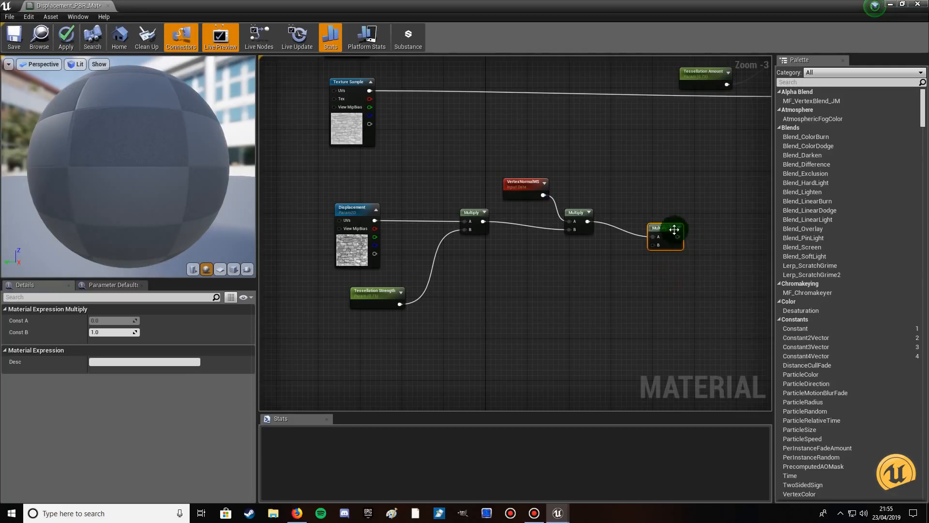
pyautogui.moveTo(669, 233); pyautogui.dragTo(669, 218)
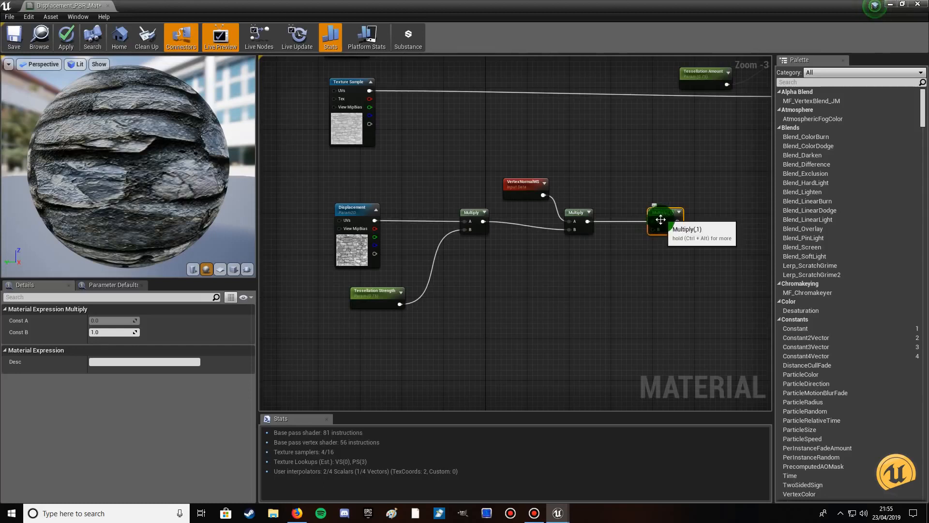
# Add an ObjectRadius node feeding the B input of the third Multiply
pyautogui.moveTo(653, 229); pyautogui.dragTo(608, 263)
pyautogui.click(626, 268)
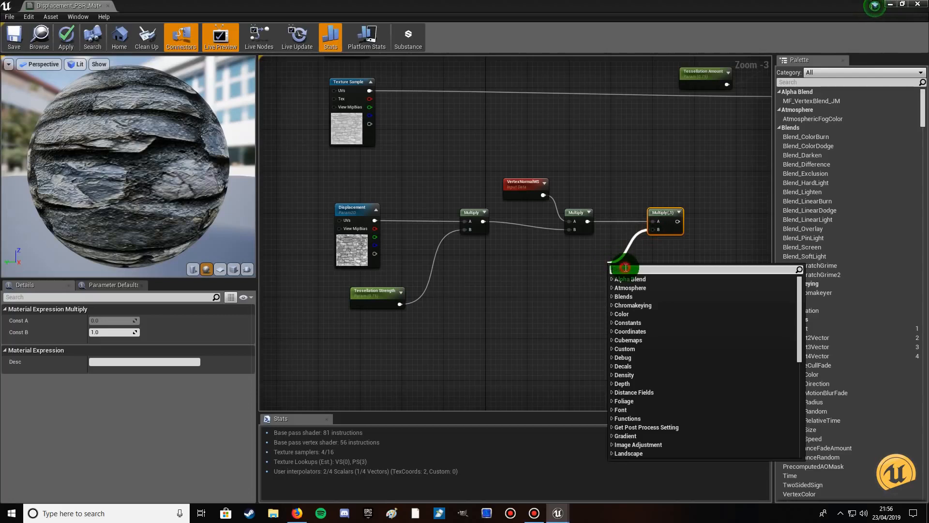
pyautogui.write('obj')
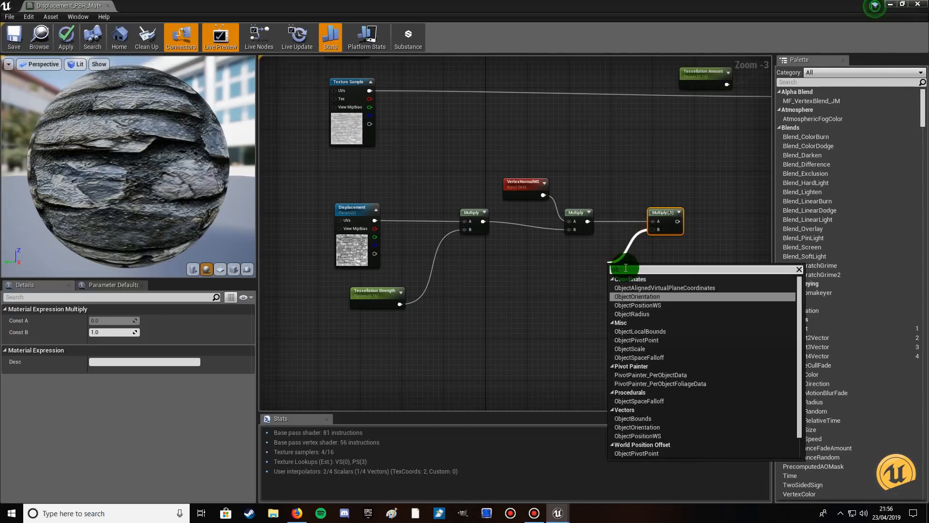
pyautogui.write('ectradius')
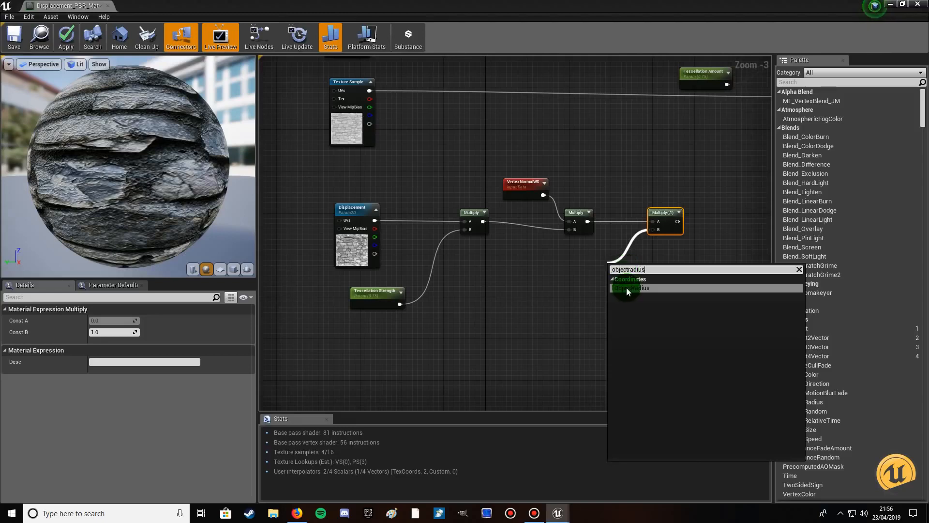
pyautogui.click(626, 288)
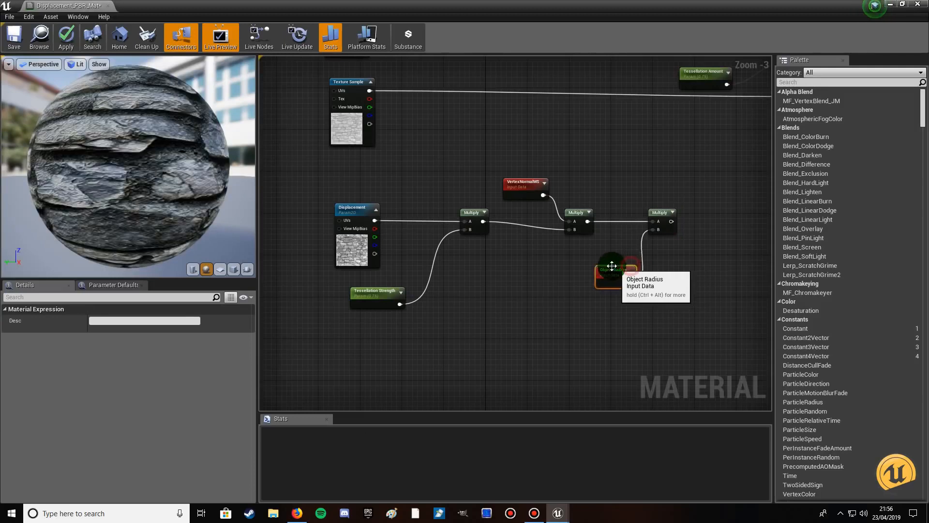
# Connect the third Multiply's output to the material's World Displacement input and apply the material changes
pyautogui.scroll(-2, 675, 255)
pyautogui.moveTo(701, 243); pyautogui.dragTo(521, 284, button='right')
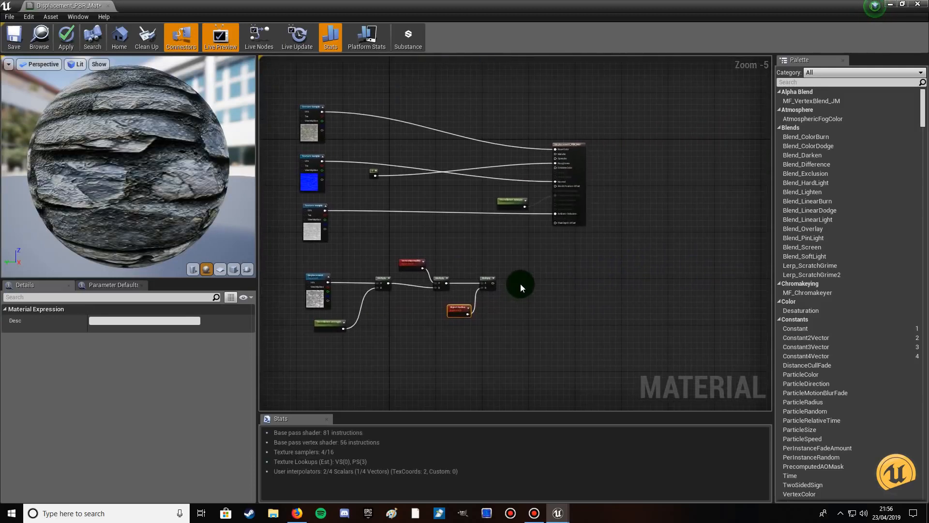
pyautogui.scroll(2, 521, 283)
pyautogui.moveTo(471, 283); pyautogui.dragTo(583, 122)
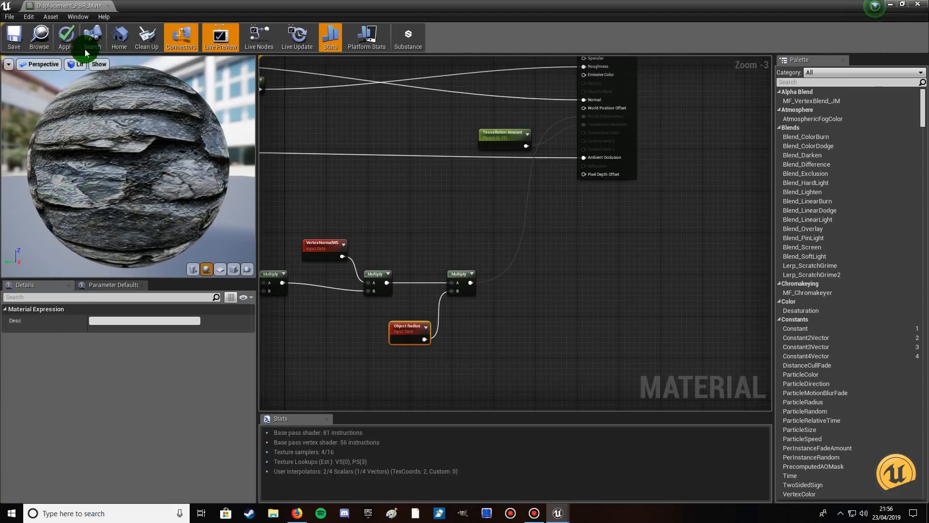
pyautogui.click(71, 37)
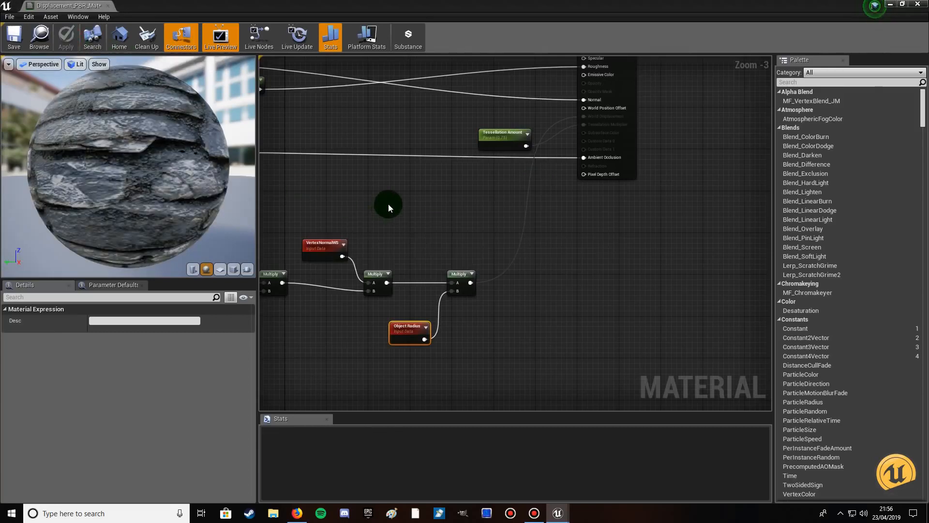
# Set the Tessellation Amount parameter's default value to 1.25
pyautogui.scroll(-2, 388, 204)
pyautogui.moveTo(370, 287); pyautogui.dragTo(417, 290, button='right')
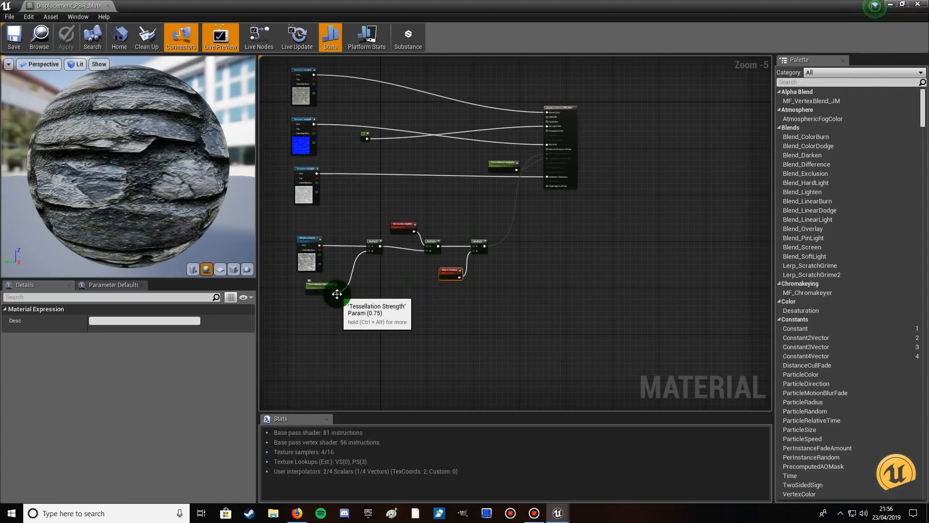
pyautogui.click(450, 273)
pyautogui.scroll(2, 446, 286)
pyautogui.moveTo(486, 172); pyautogui.dragTo(465, 229, button='right')
pyautogui.click(525, 121)
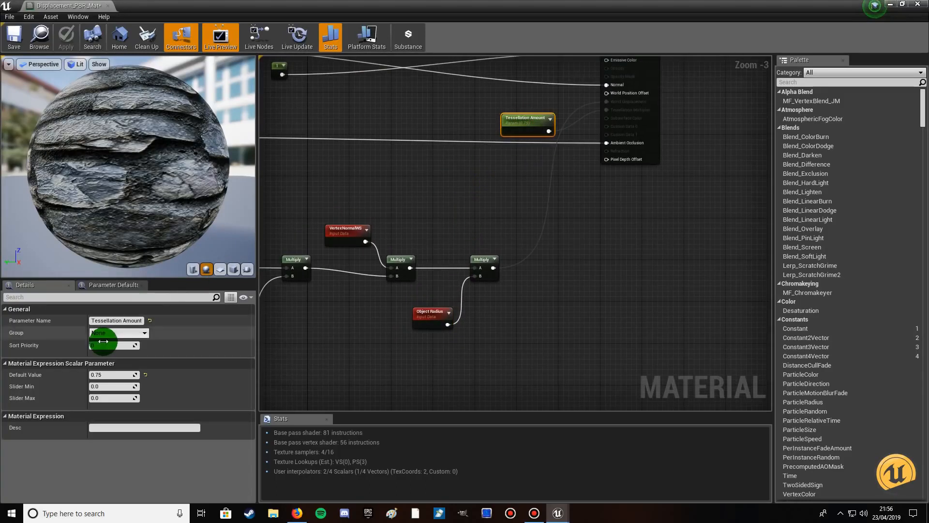
pyautogui.click(113, 375)
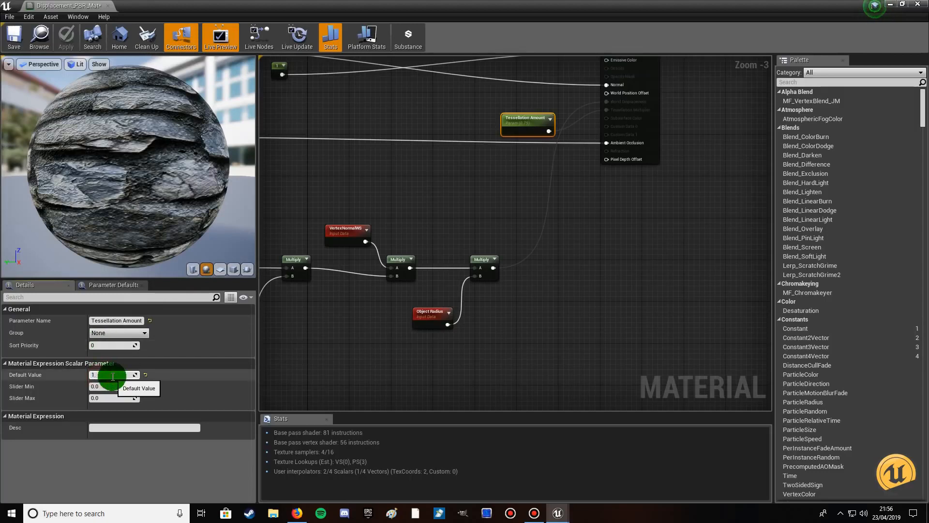
pyautogui.write('1.2')
pyautogui.press('Return')
pyautogui.click(370, 213)
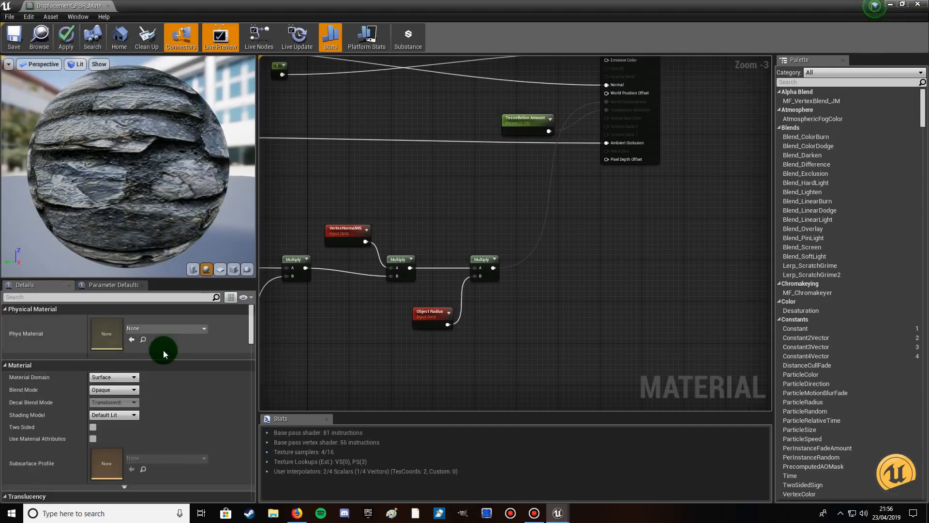
# Set the Tessellation Amount parameter's default value to 1
pyautogui.click(531, 120)
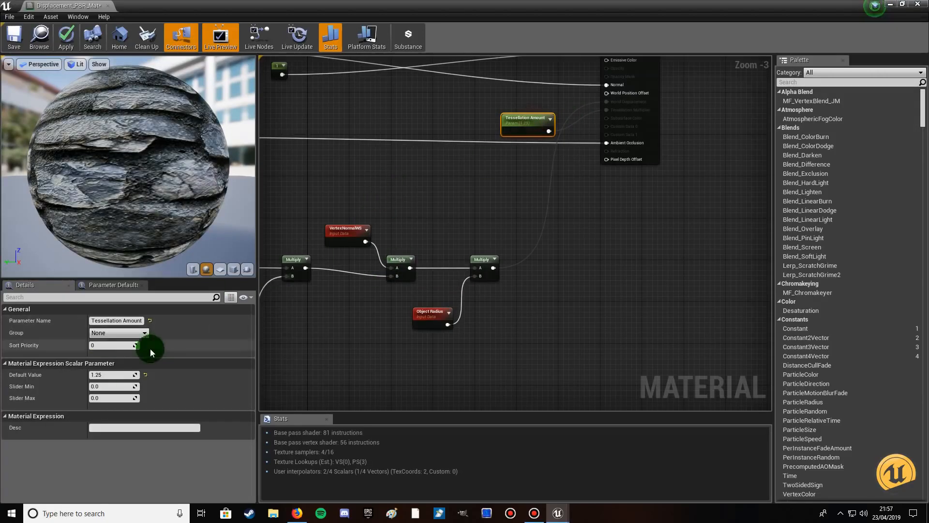
pyautogui.click(99, 375)
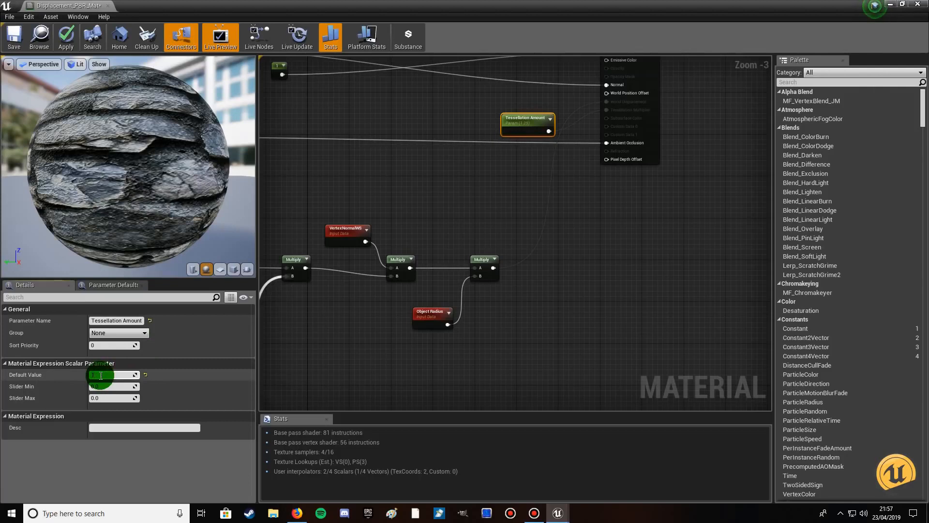
pyautogui.write('1')
pyautogui.press('Return')
# Try 3 as the Tessellation Strength parameter's default value and replace it with 1
pyautogui.moveTo(352, 327); pyautogui.dragTo(466, 263, button='right')
pyautogui.click(373, 266)
pyautogui.click(117, 374)
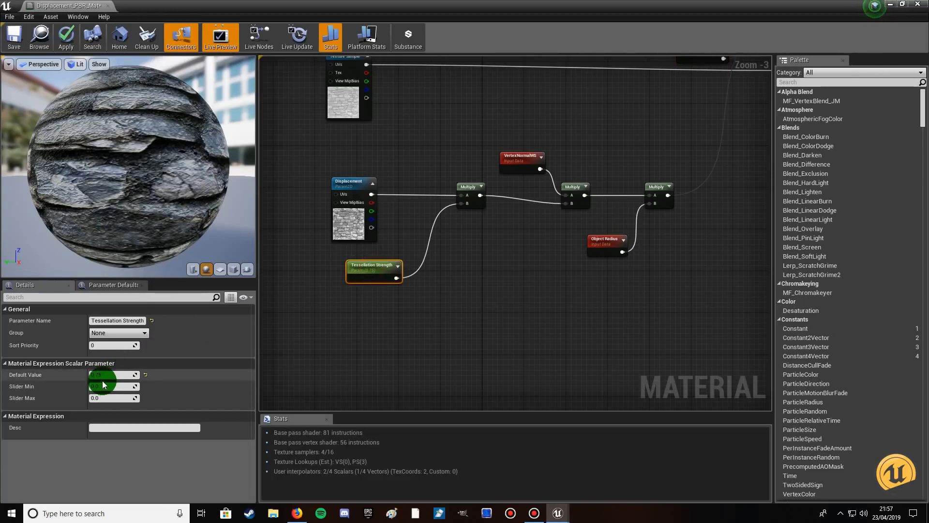
pyautogui.click(100, 375)
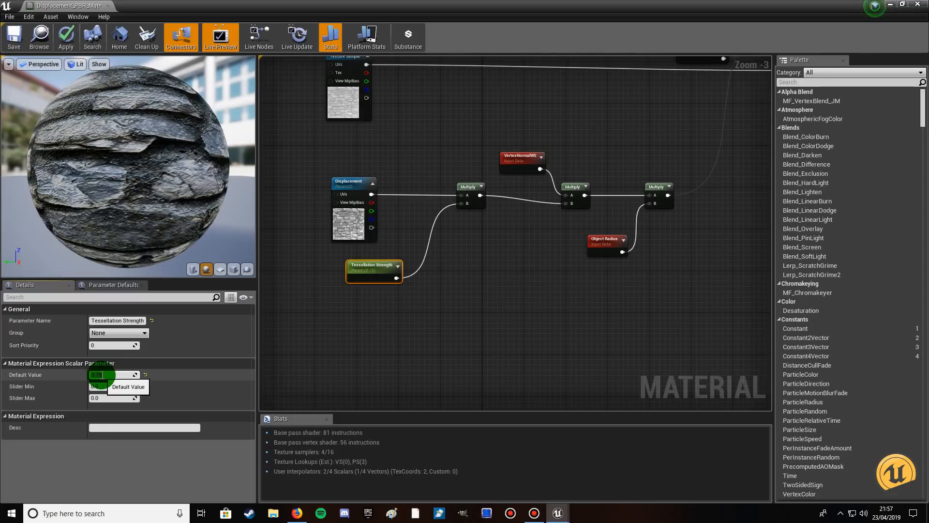
pyautogui.write('3')
pyautogui.press('Return')
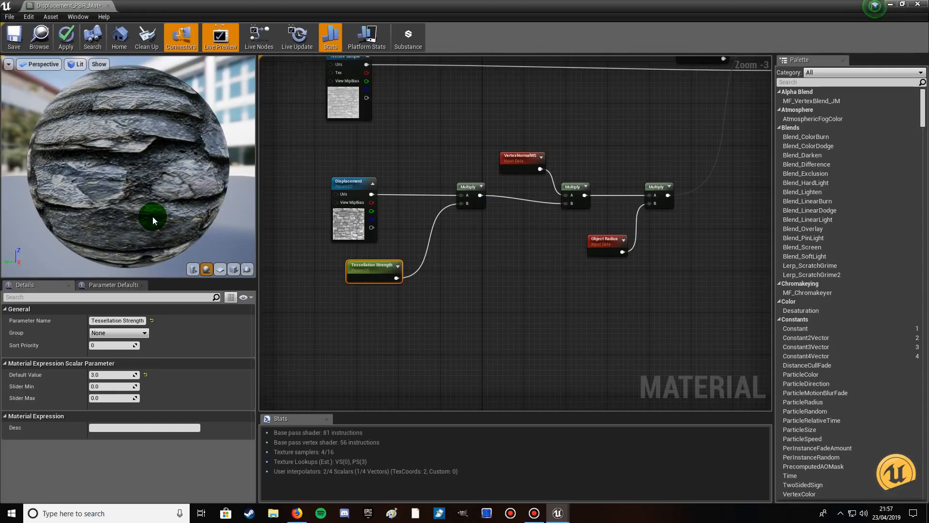
pyautogui.click(110, 375)
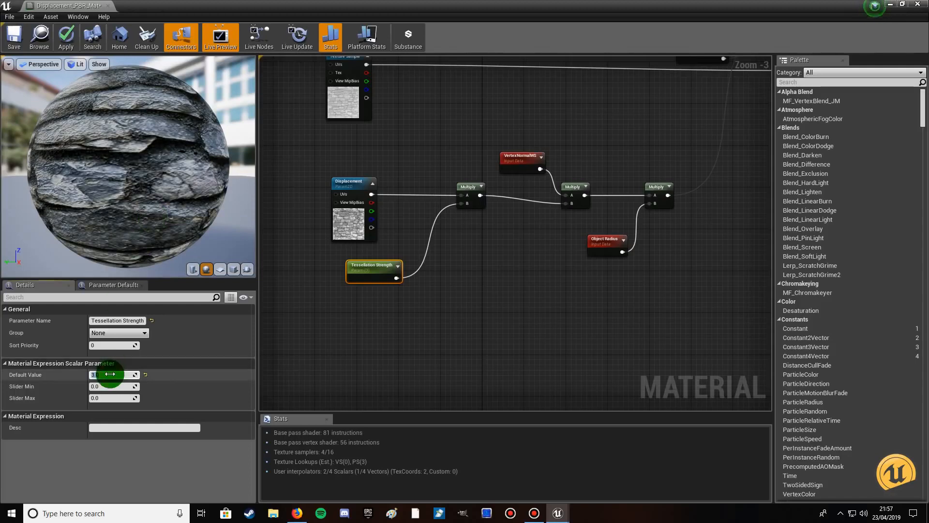
pyautogui.press('Return')
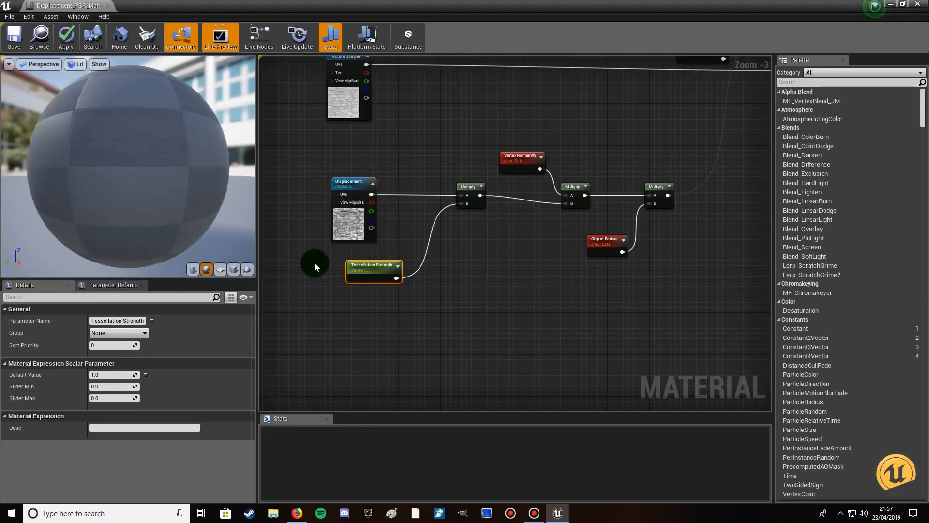
# Set the D3D11 Tessellation Mode of the Displacement_PBR_Mat material node to Flat Tessellation
pyautogui.moveTo(473, 252); pyautogui.dragTo(278, 370, button='right')
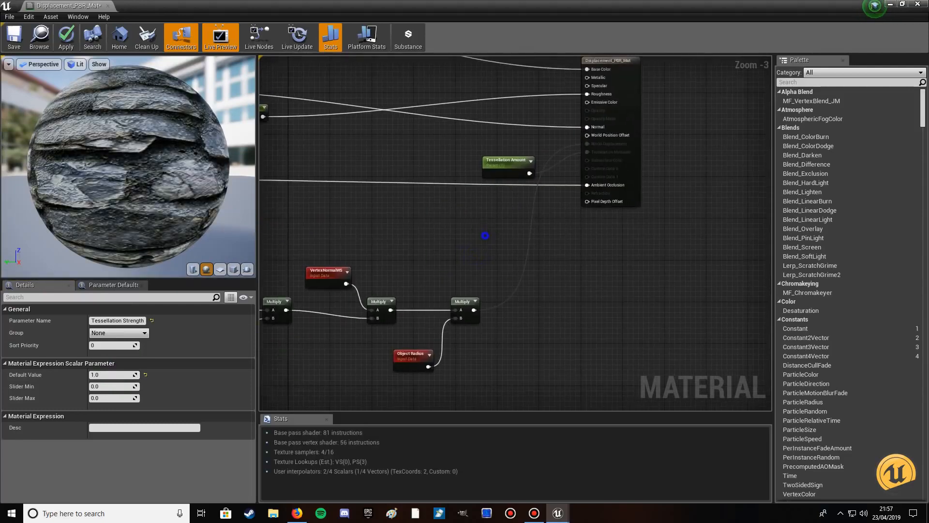
pyautogui.moveTo(482, 238); pyautogui.dragTo(376, 303, button='right')
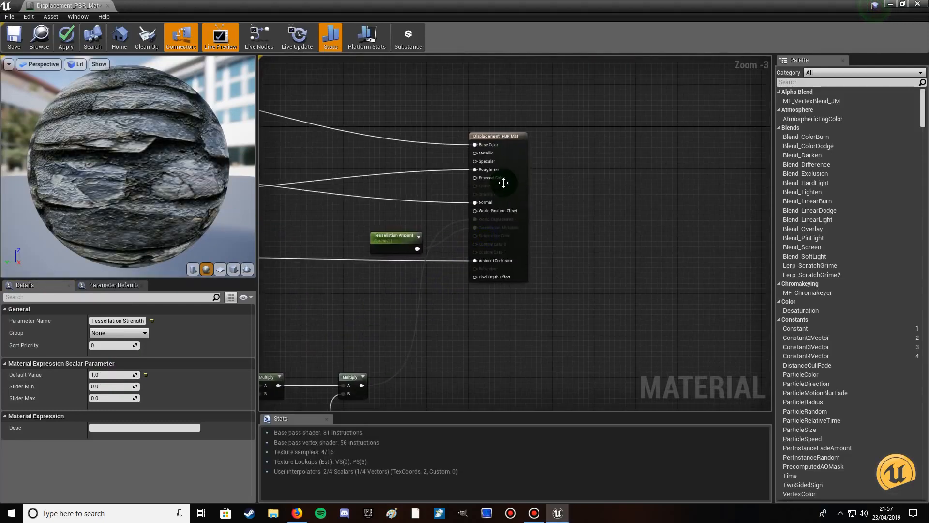
pyautogui.click(494, 135)
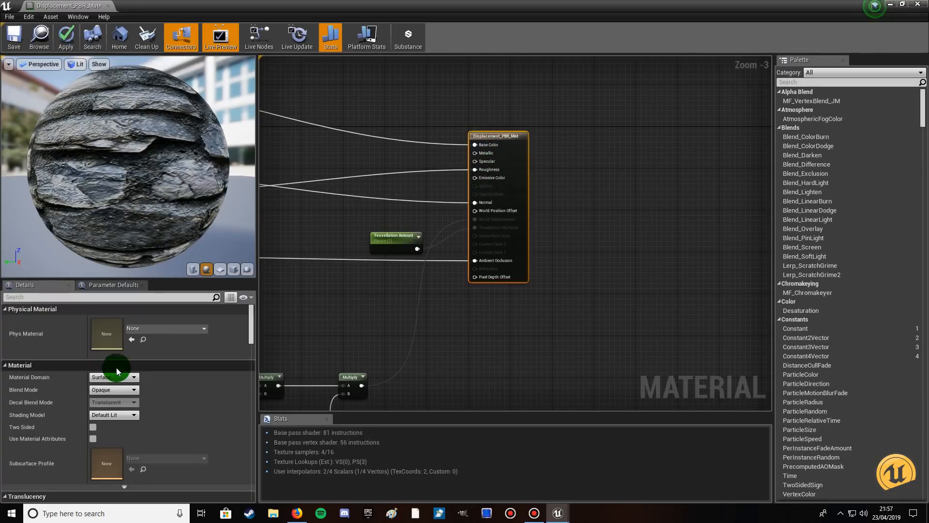
pyautogui.moveTo(252, 309); pyautogui.dragTo(249, 411)
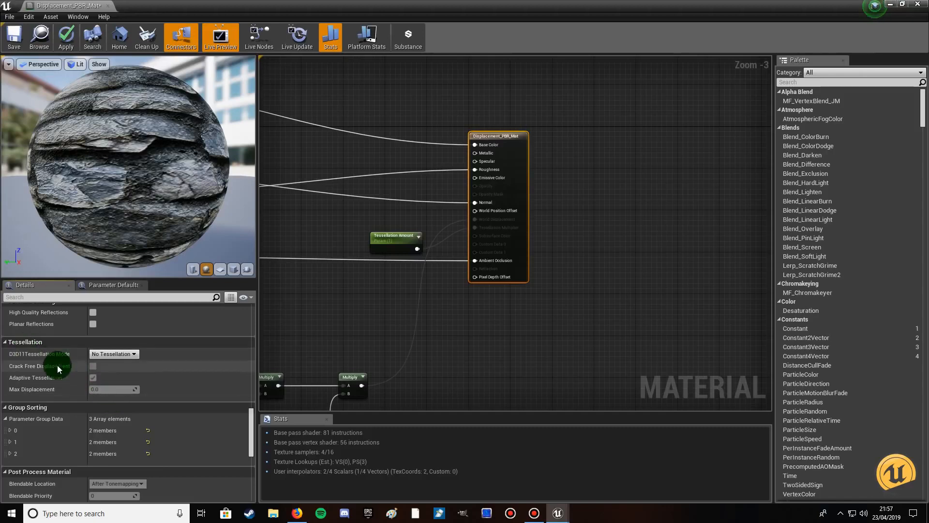
pyautogui.click(120, 355)
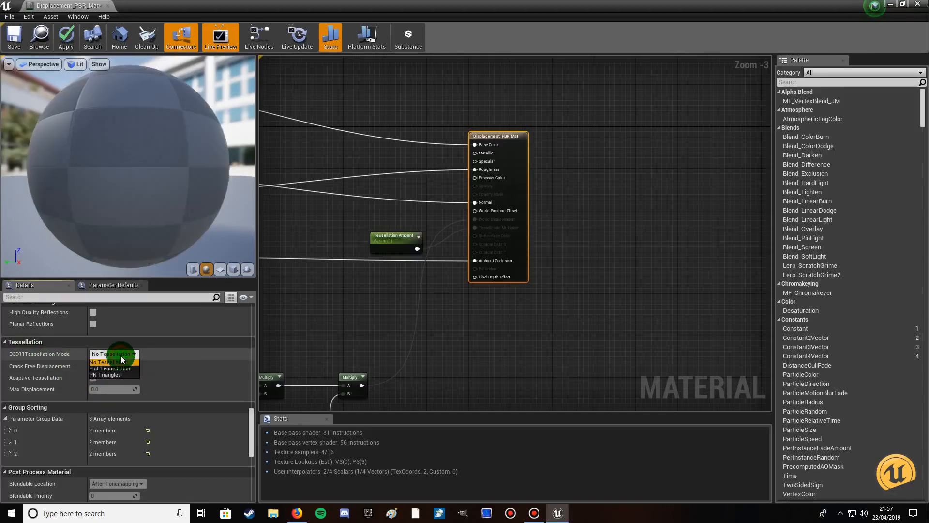
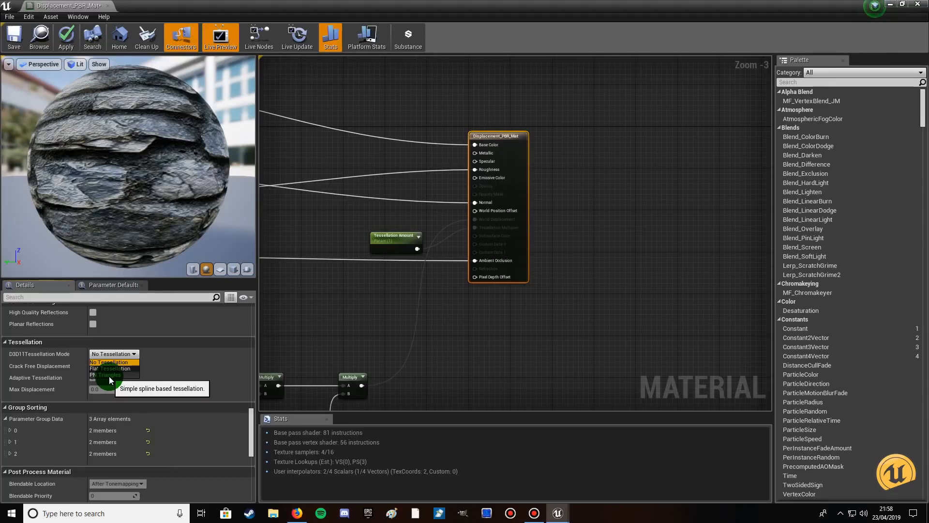
pyautogui.click(112, 368)
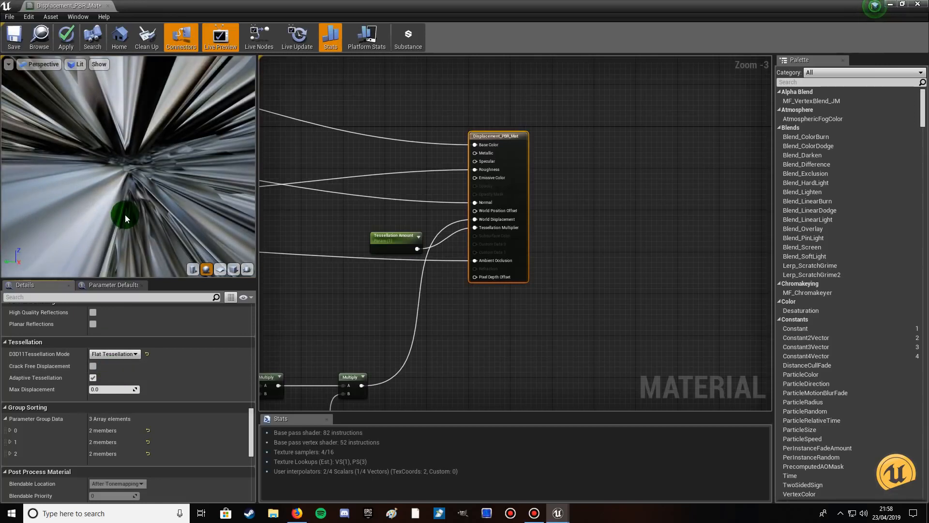
# Enable Crack Free Displacement and disable Adaptive Tessellation for the material
pyautogui.scroll(-6, 125, 213)
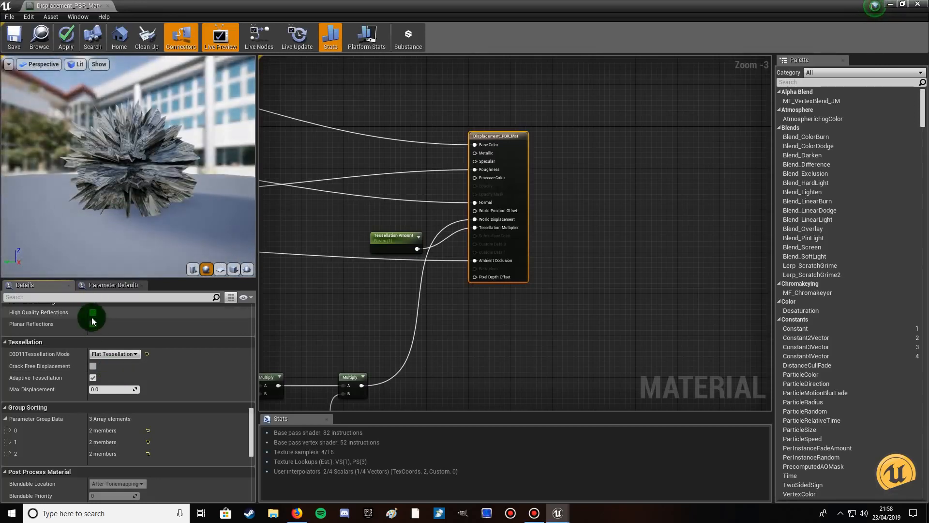
pyautogui.click(93, 366)
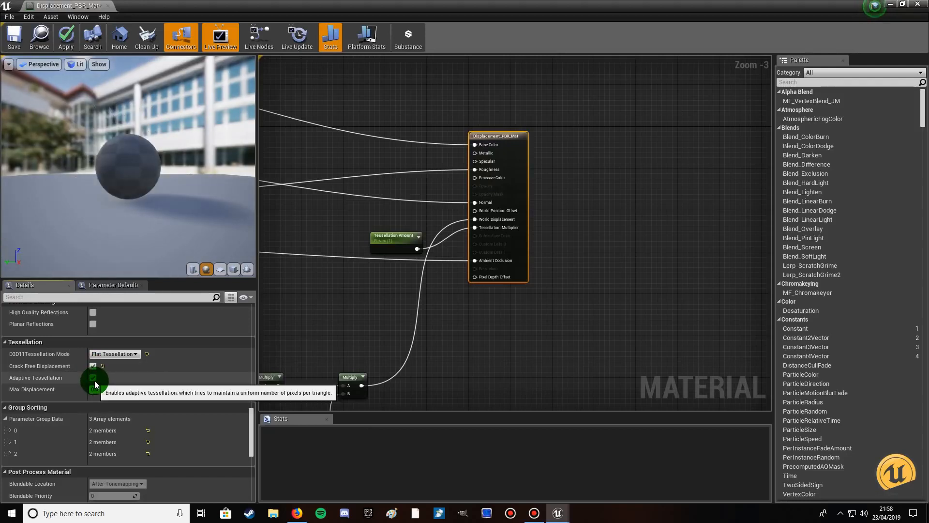
pyautogui.click(93, 378)
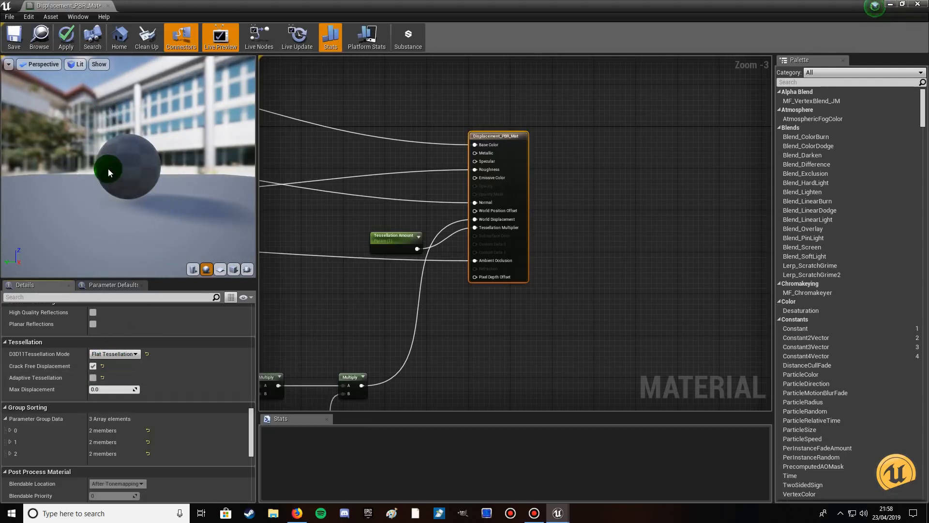
# Set the Tessellation Amount parameter's default value to 0.5
pyautogui.click(388, 236)
pyautogui.click(111, 376)
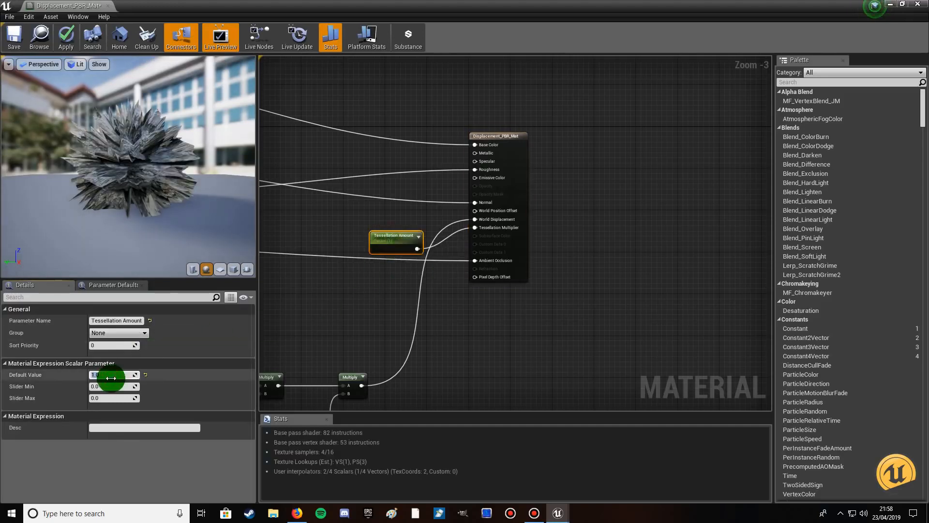
pyautogui.write('.5')
pyautogui.press('Return')
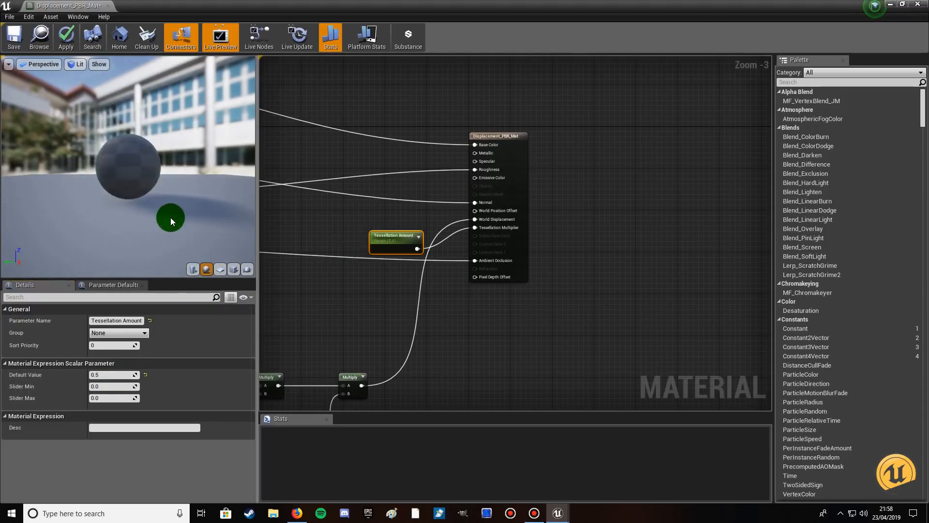
# Set the Tessellation Strength parameter's default value to 0.5 and check the displacement on the preview sphere
pyautogui.moveTo(306, 307); pyautogui.dragTo(620, 168, button='right')
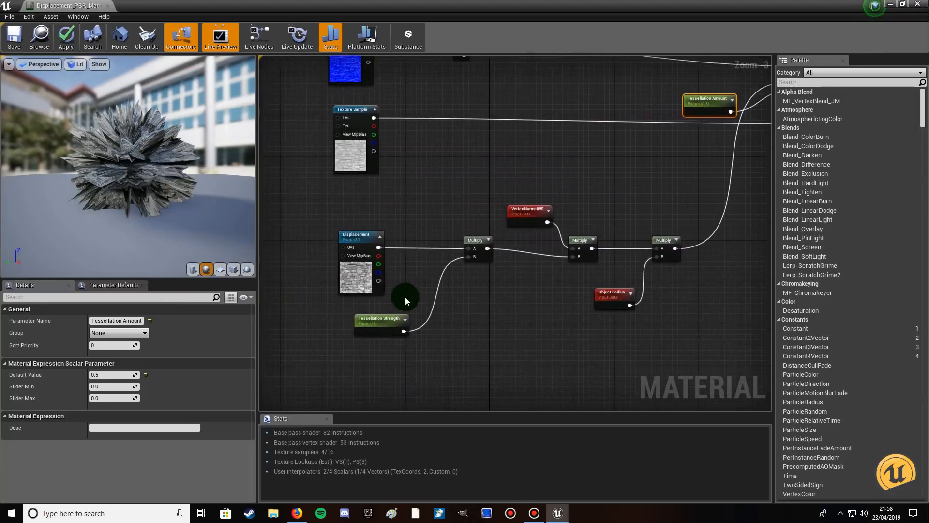
pyautogui.click(387, 314)
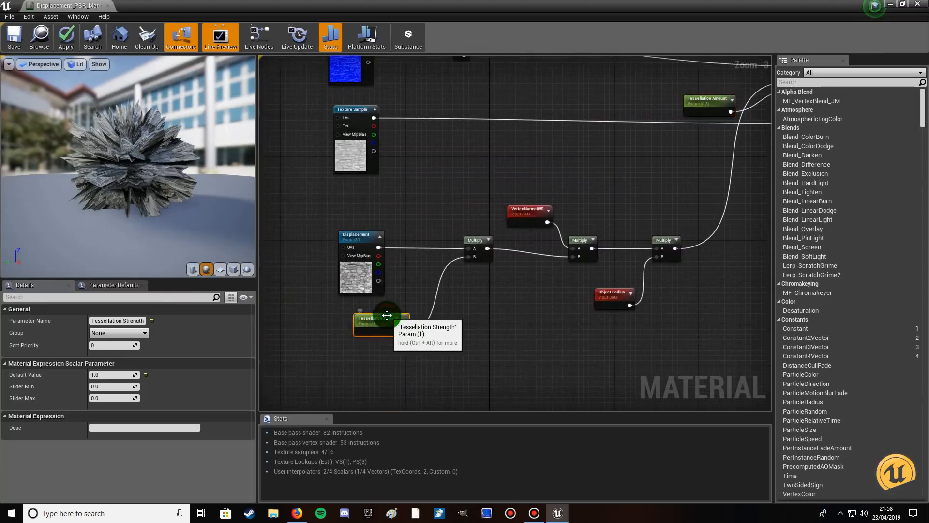
pyautogui.click(100, 377)
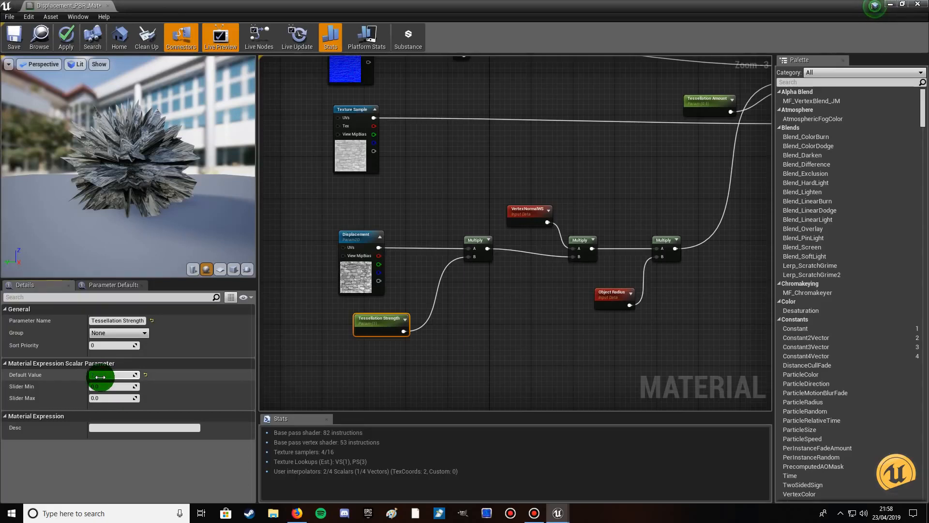
pyautogui.write('.5')
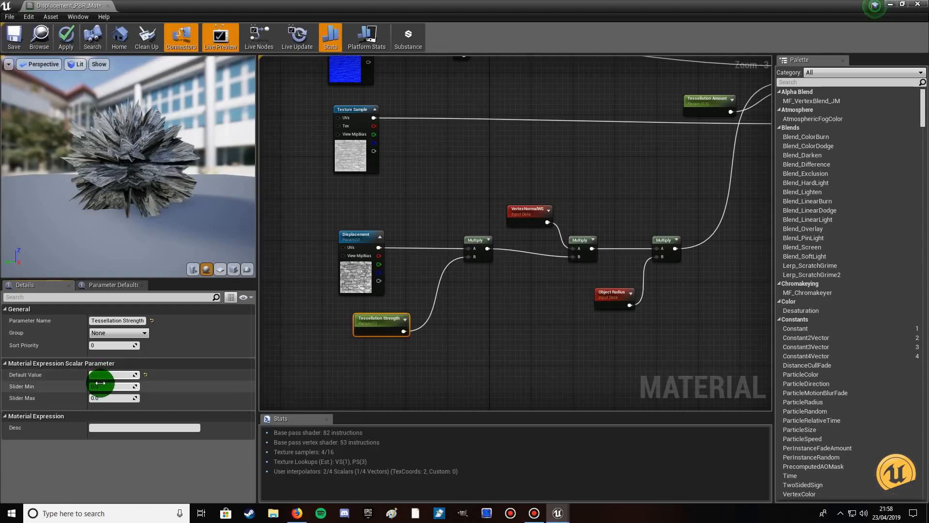
pyautogui.click(104, 219)
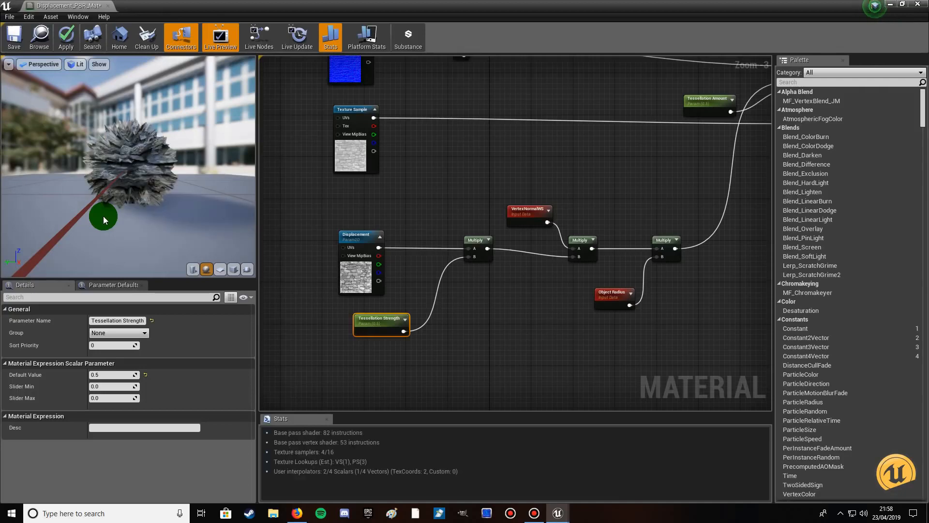
pyautogui.moveTo(122, 219); pyautogui.dragTo(118, 240)
# Set the Tessellation Strength parameter's default value to 0.0625 and view the preview sphere up close
pyautogui.click(98, 376)
pyautogui.moveTo(96, 375); pyautogui.dragTo(111, 373)
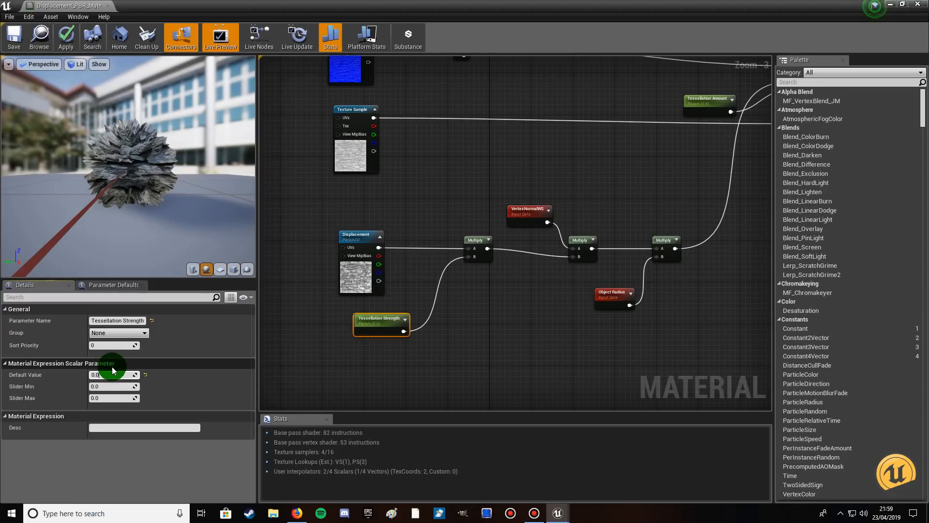
pyautogui.write('0625')
pyautogui.click(124, 183)
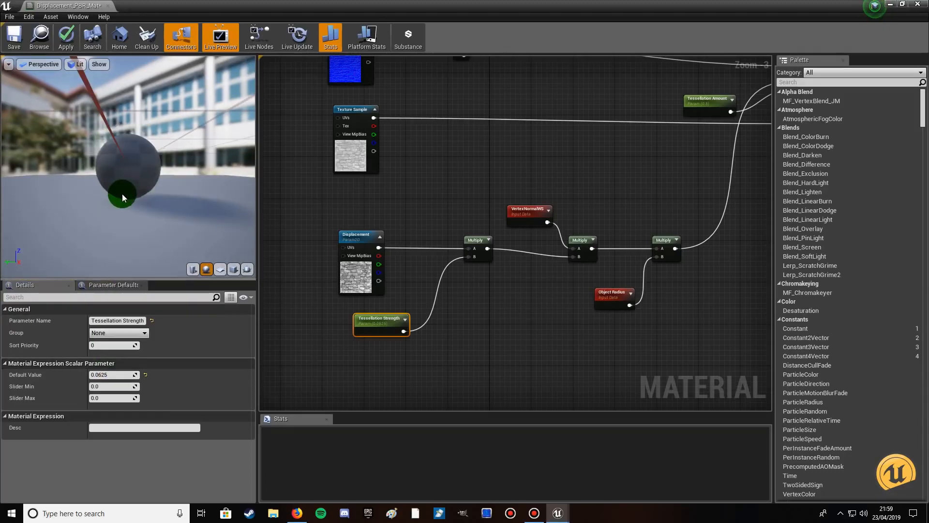
pyautogui.moveTo(121, 194); pyautogui.dragTo(122, 197)
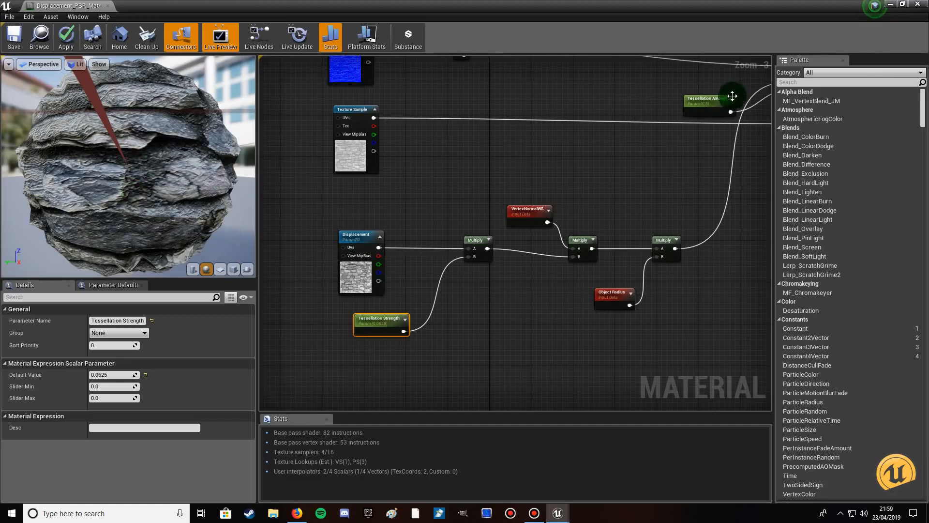
# Set the Tessellation Amount parameter's default value to 0.0395
pyautogui.click(719, 102)
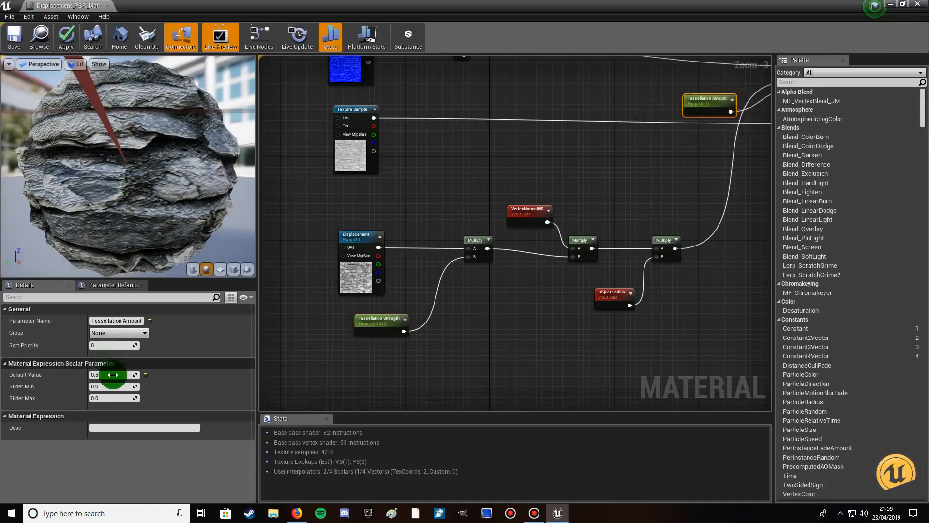
pyautogui.click(96, 375)
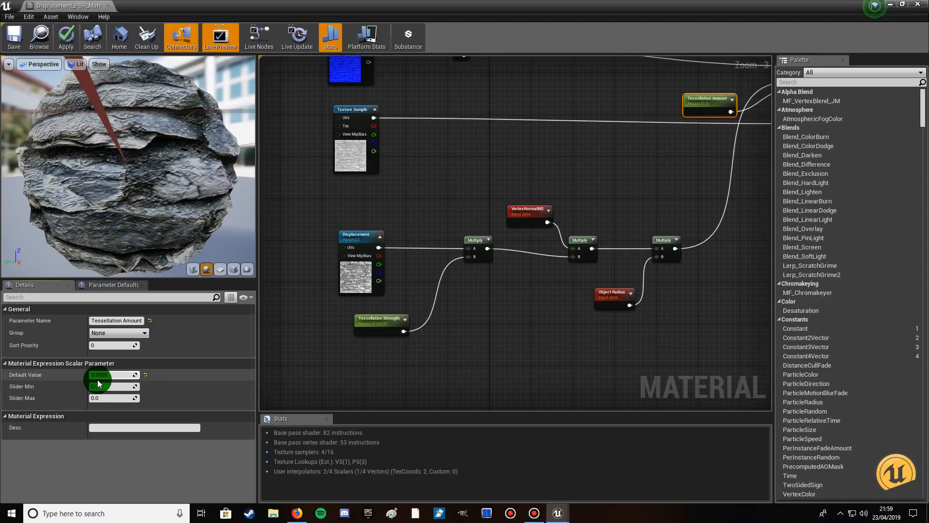
pyautogui.click(135, 199)
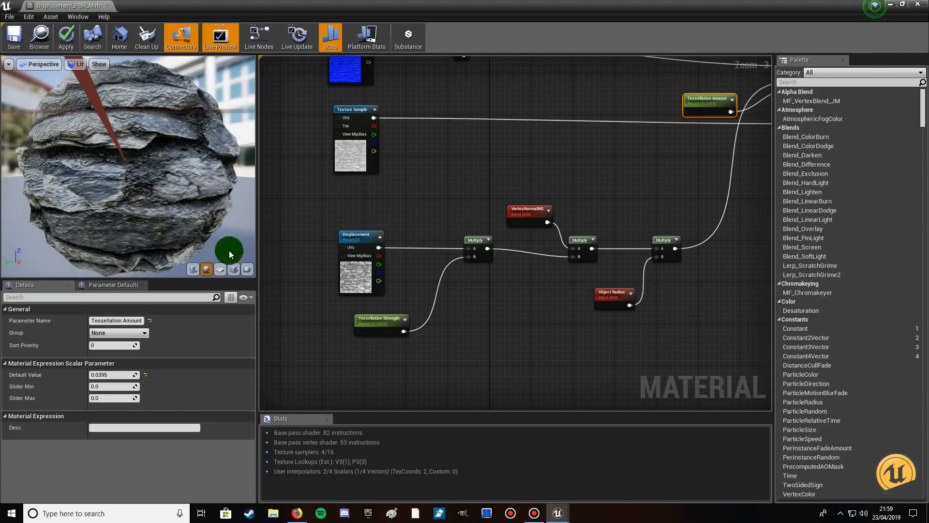
# Set the Tessellation Strength parameter's default value to 0.0525 and inspect the rock displacement on the preview sphere up close
pyautogui.click(378, 319)
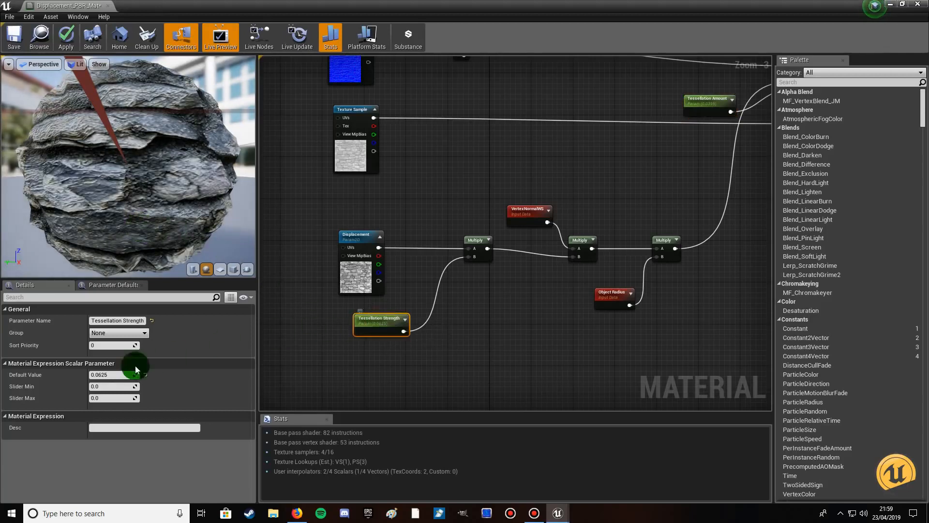
pyautogui.moveTo(141, 216); pyautogui.dragTo(190, 232)
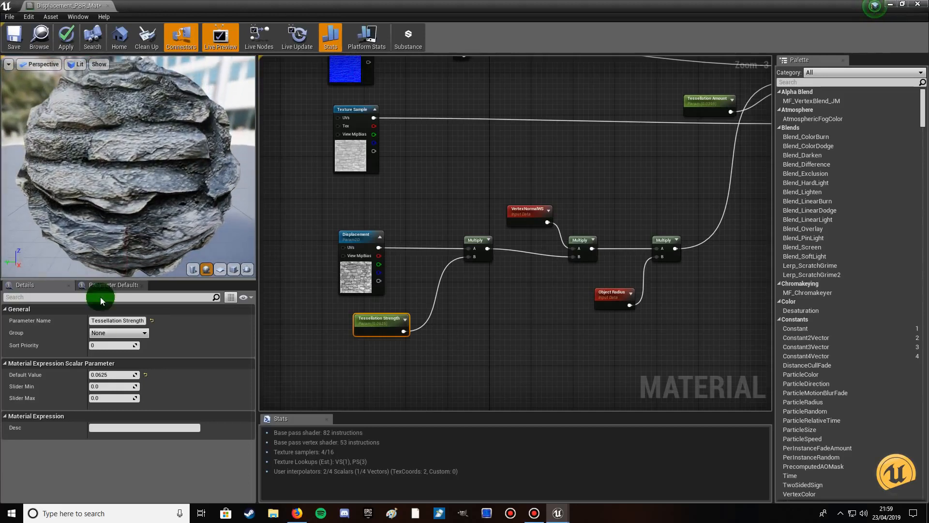
pyautogui.click(105, 374)
pyautogui.moveTo(98, 375); pyautogui.dragTo(126, 375)
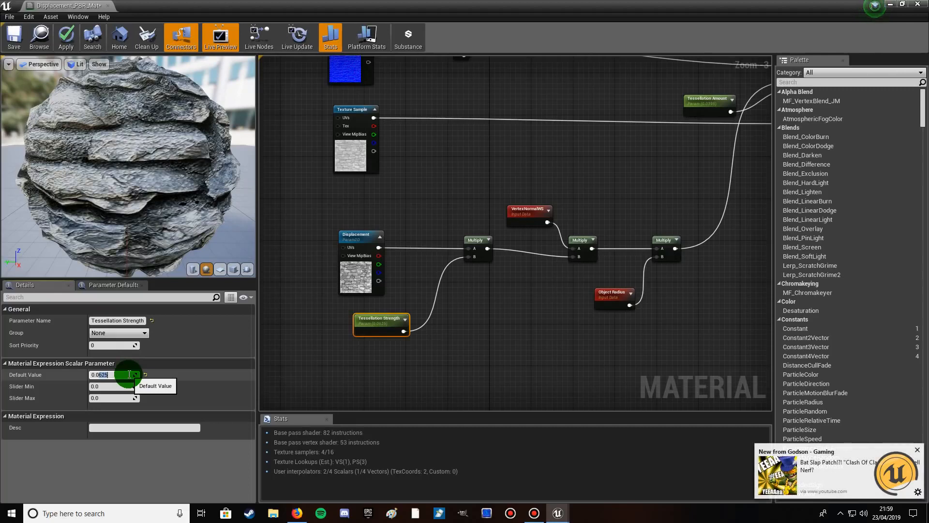
pyautogui.click(918, 451)
pyautogui.click(107, 376)
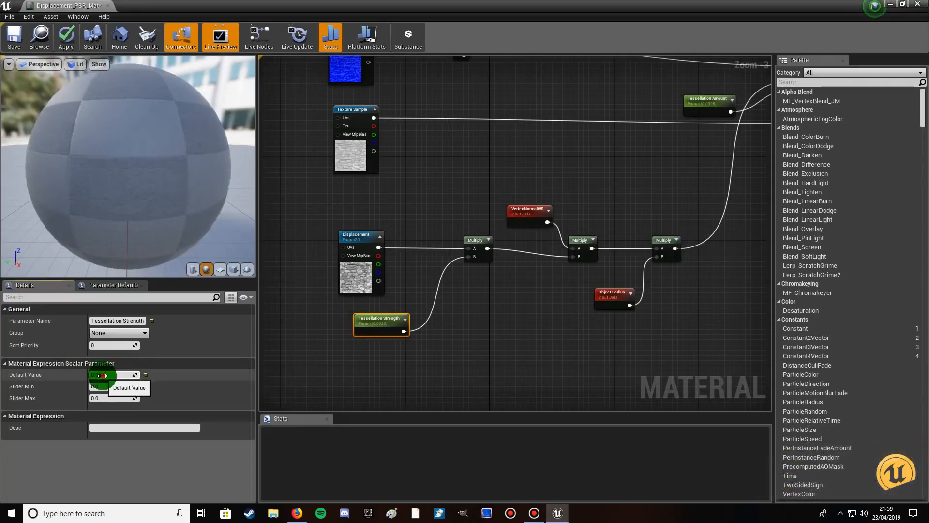
pyautogui.moveTo(100, 376); pyautogui.dragTo(122, 376)
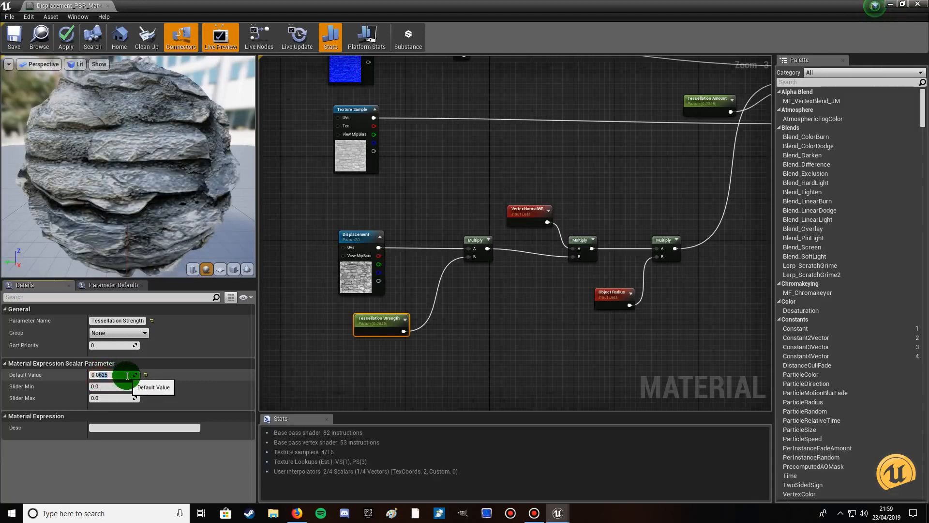
pyautogui.write('2')
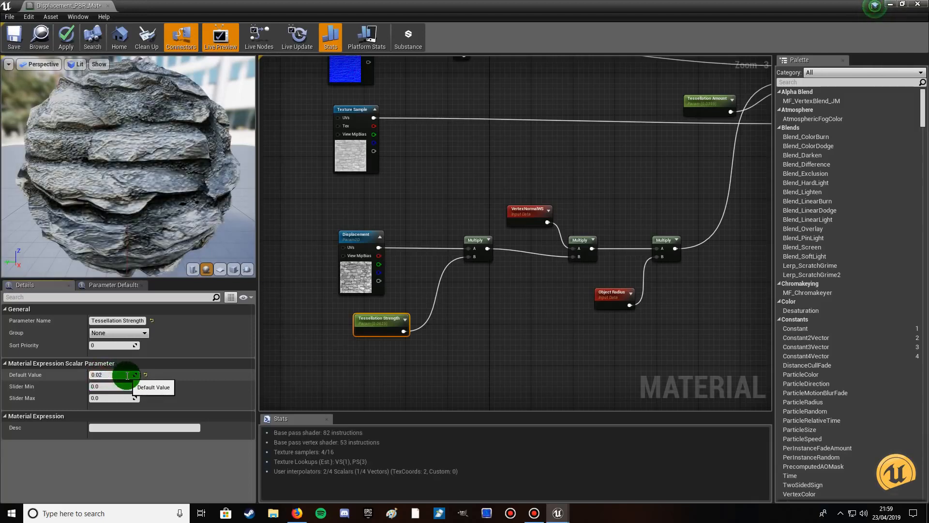
pyautogui.write('25')
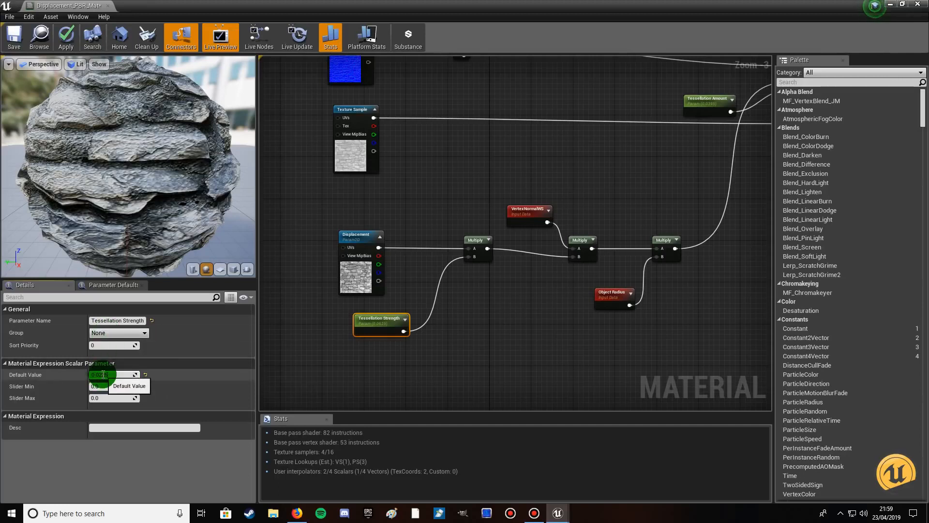
pyautogui.click(102, 374)
pyautogui.press('BackSpace')
pyautogui.write('5')
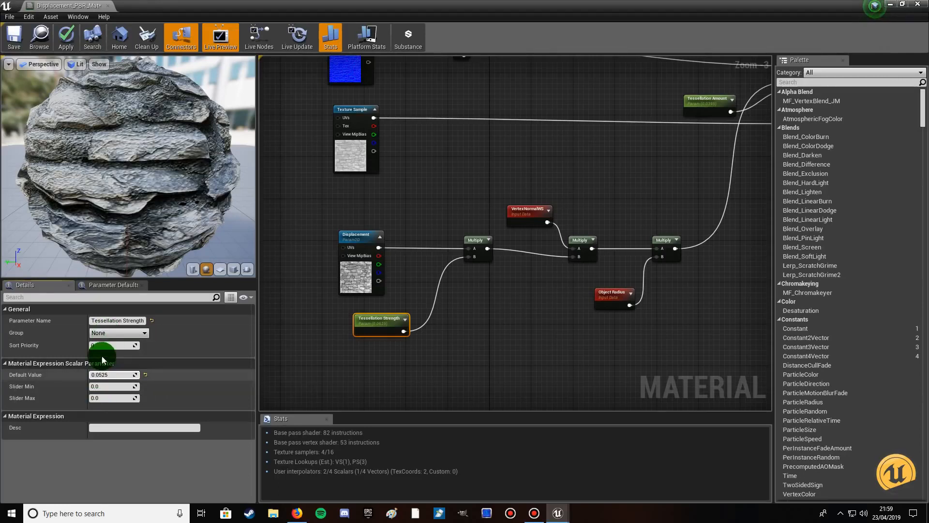
pyautogui.click(150, 185)
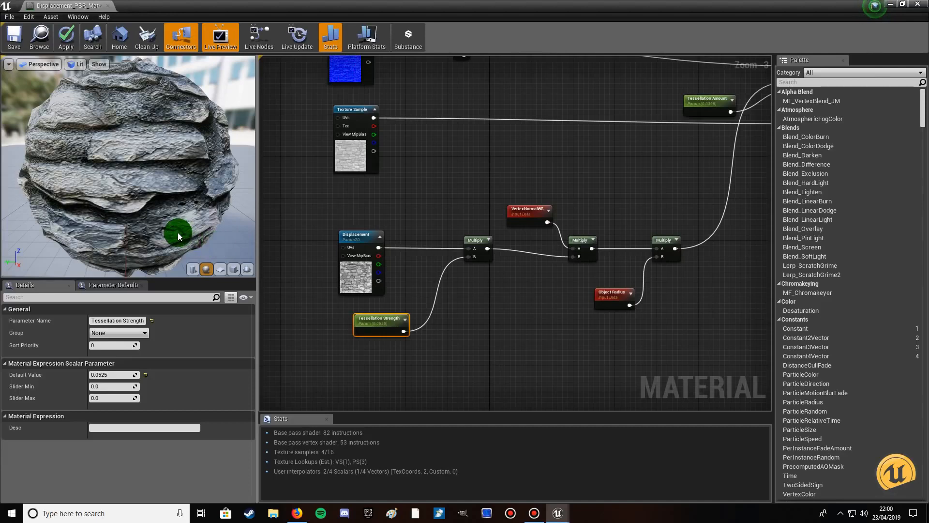
pyautogui.moveTo(180, 201)
pyautogui.mouseDown(button='right')
pyautogui.moveTo(179, 231)
pyautogui.moveTo(179, 187)
pyautogui.mouseUp(button='right')
pyautogui.moveTo(173, 198)
pyautogui.mouseDown()
pyautogui.moveTo(232, 200)
pyautogui.moveTo(87, 200)
pyautogui.moveTo(96, 189)
pyautogui.moveTo(82, 160)
pyautogui.moveTo(173, 199)
pyautogui.mouseUp()
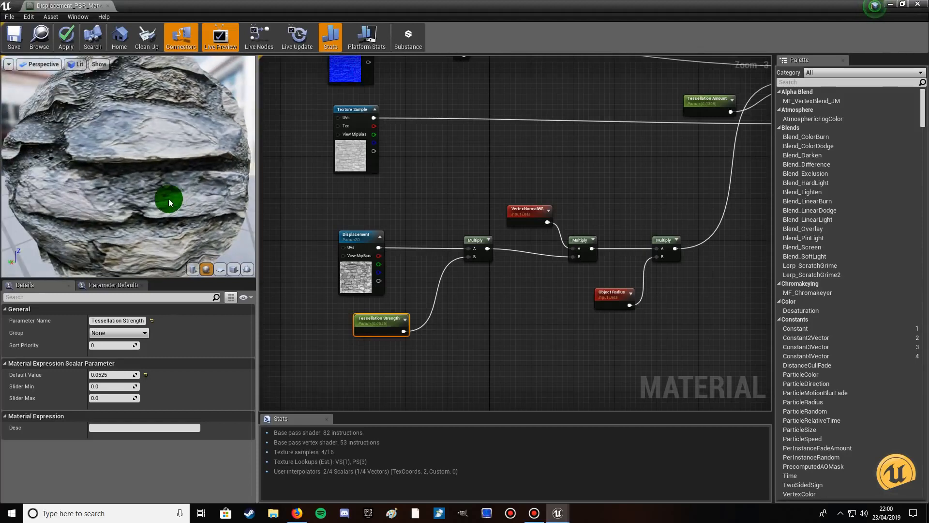
# Apply and save the changes to Displacement_PBR_Mat and return to the level editor
pyautogui.click(66, 47)
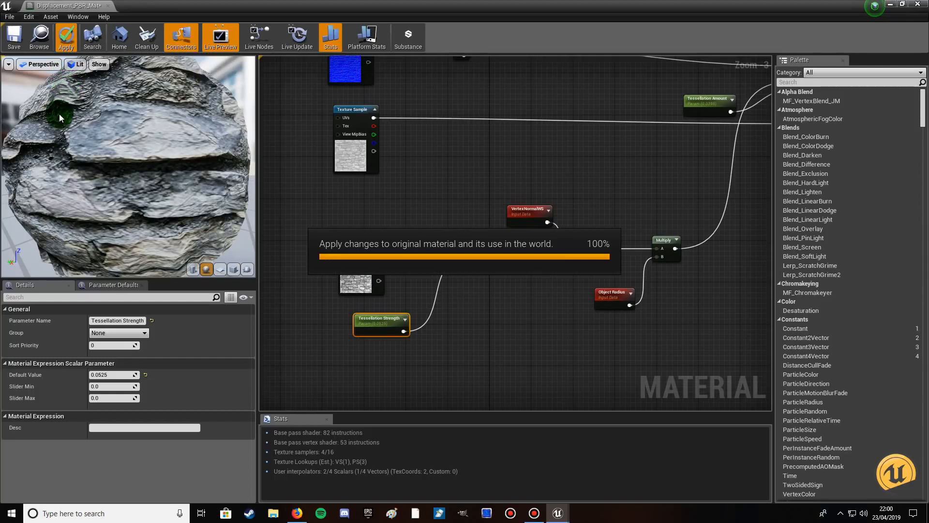
pyautogui.click(14, 40)
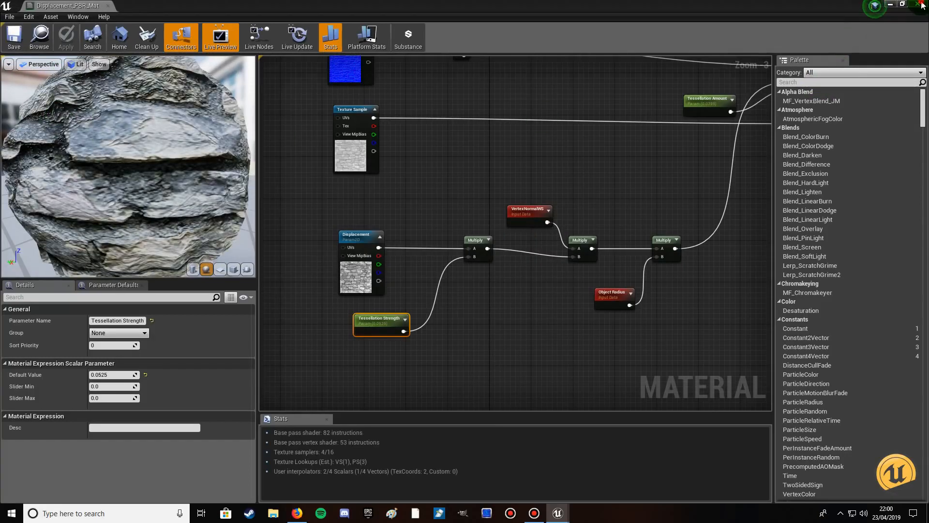
pyautogui.click(889, 4)
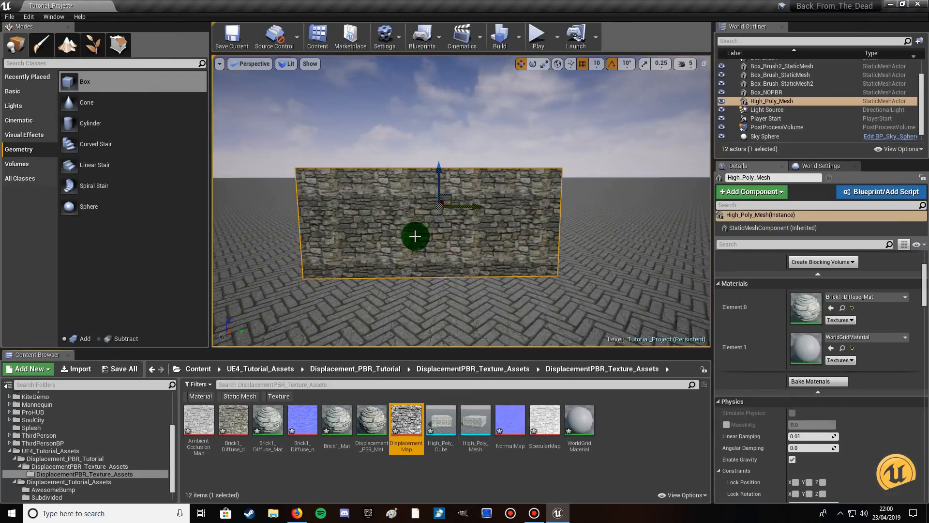
# Open the High_Poly_Mesh static mesh and assign Displacement_PBR_Mat to its Element 0 material slot
pyautogui.doubleClick(484, 414)
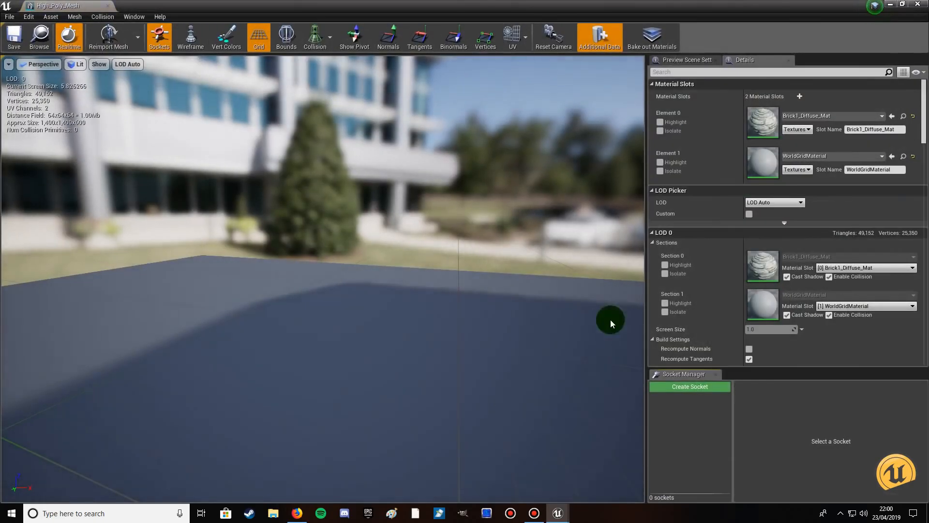
pyautogui.click(903, 4)
pyautogui.moveTo(418, 419)
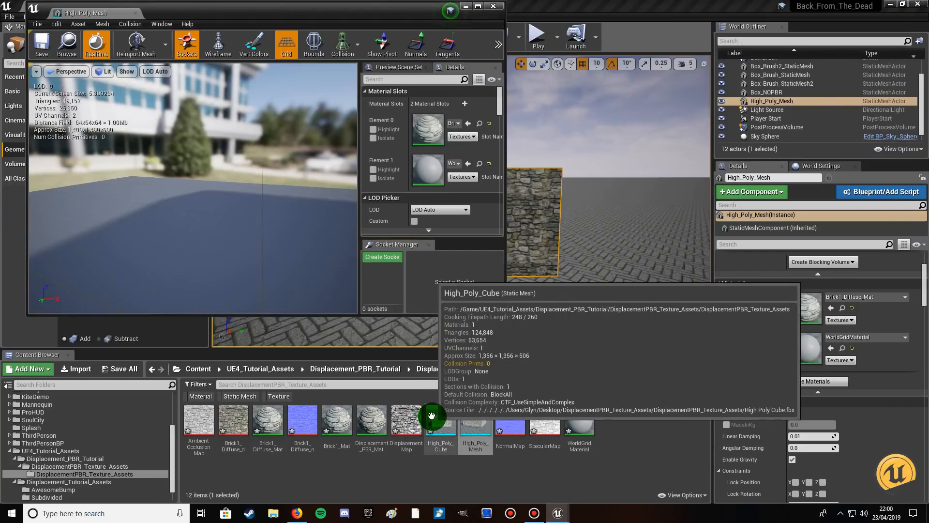
pyautogui.moveTo(371, 417)
pyautogui.moveTo(371, 417); pyautogui.dragTo(481, 80)
pyautogui.click(478, 6)
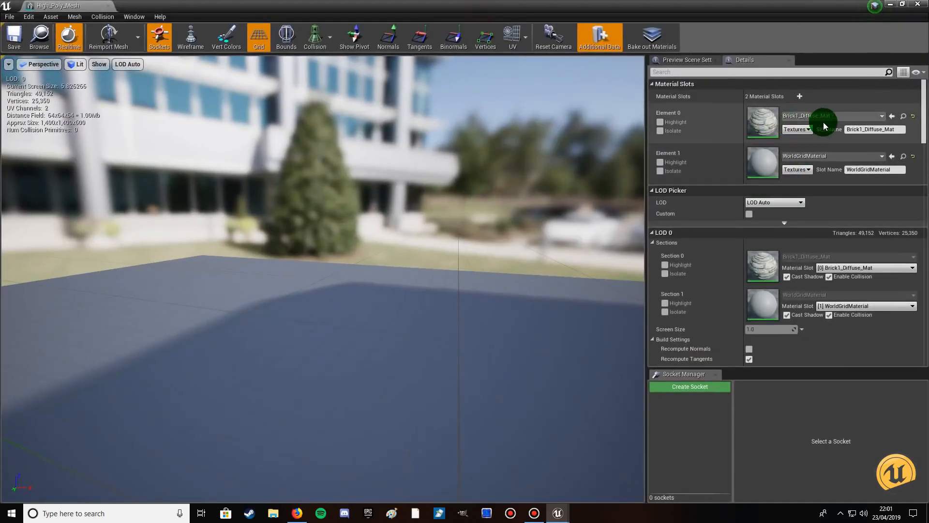
pyautogui.click(893, 117)
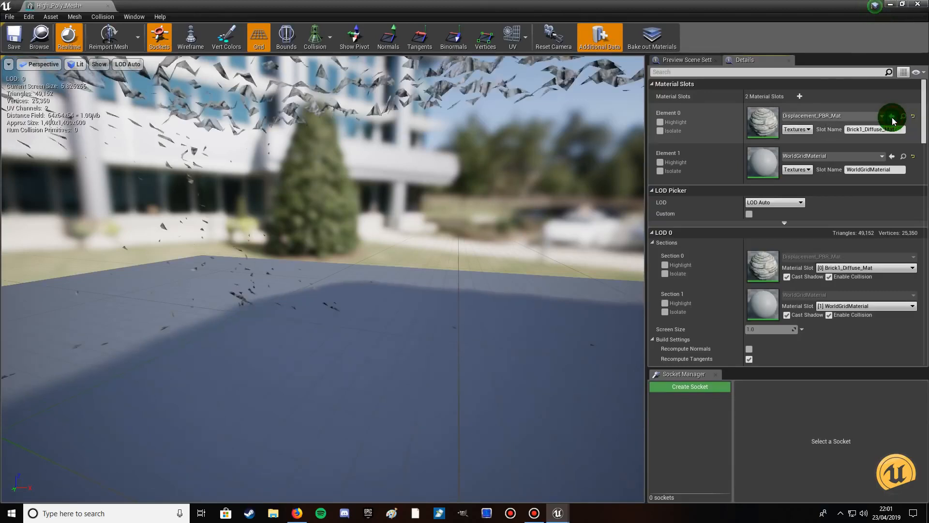
# View the whole displaced wall in the mesh preview, save High_Poly_Mesh and close its editor
pyautogui.click(455, 251)
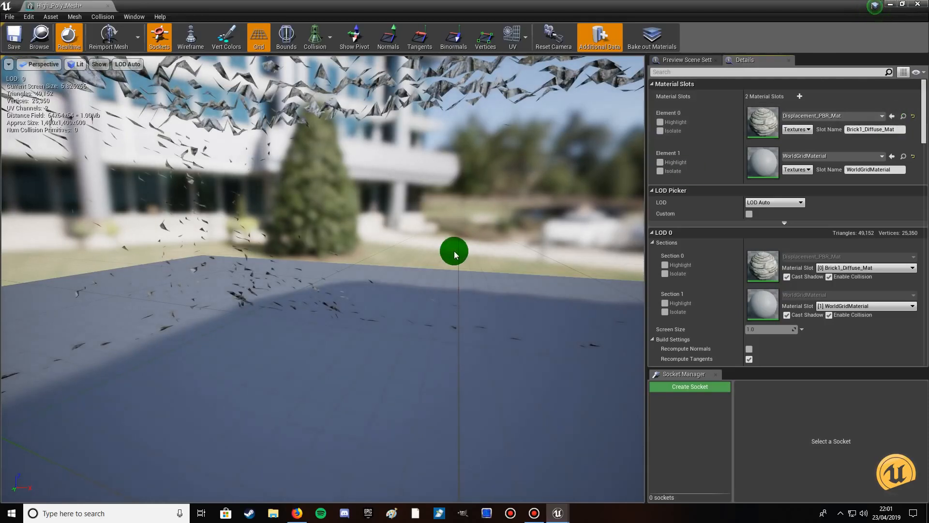
pyautogui.scroll(-5, 454, 251)
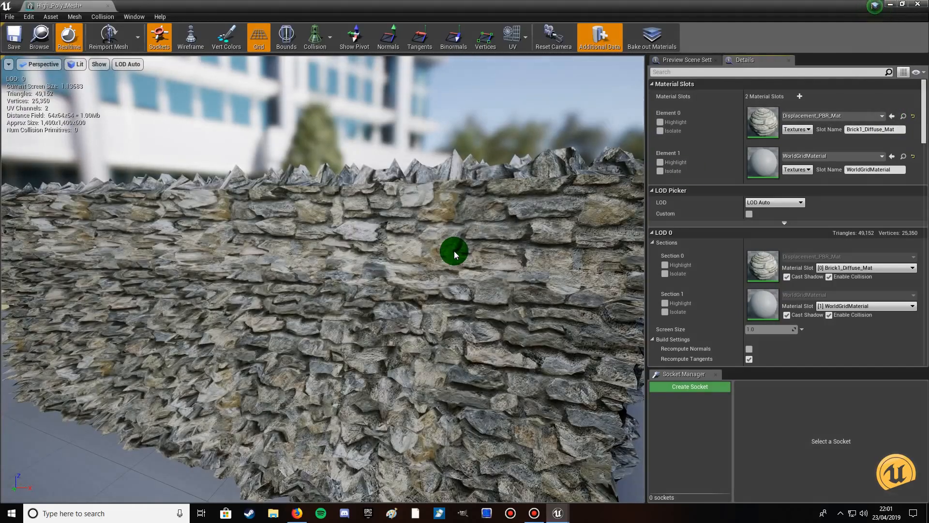
pyautogui.scroll(-2, 454, 251)
pyautogui.moveTo(437, 284)
pyautogui.keyDown('alt'); pyautogui.mouseDown()
pyautogui.moveTo(485, 275)
pyautogui.moveTo(468, 296)
pyautogui.moveTo(421, 288)
pyautogui.mouseUp(); pyautogui.keyUp('alt')
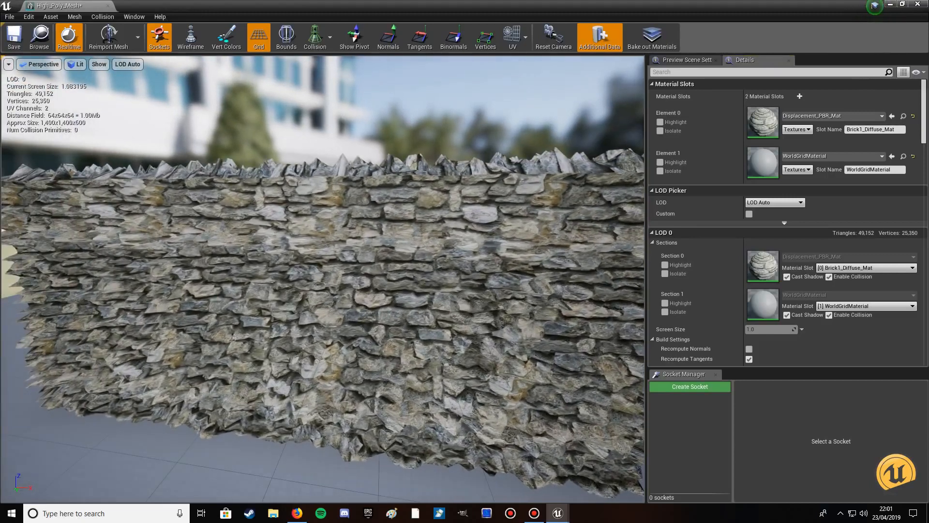
pyautogui.click(14, 37)
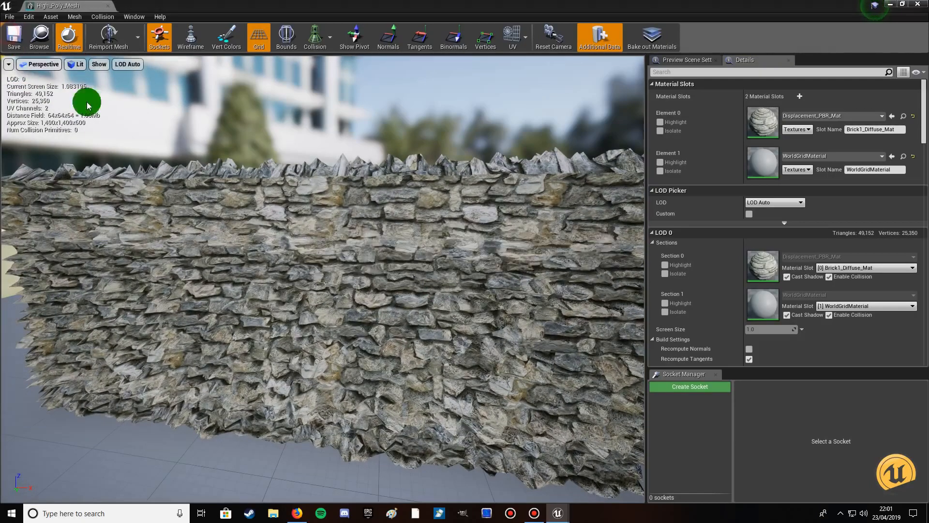
pyautogui.click(924, 6)
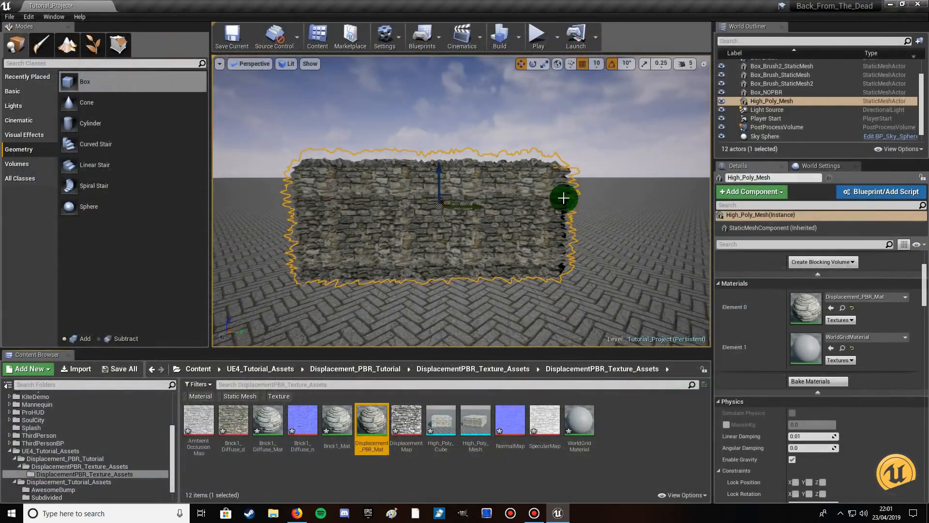
# Examine the displaced stone wall up close in the level and select the High_Poly_Mesh actor
pyautogui.click(616, 272)
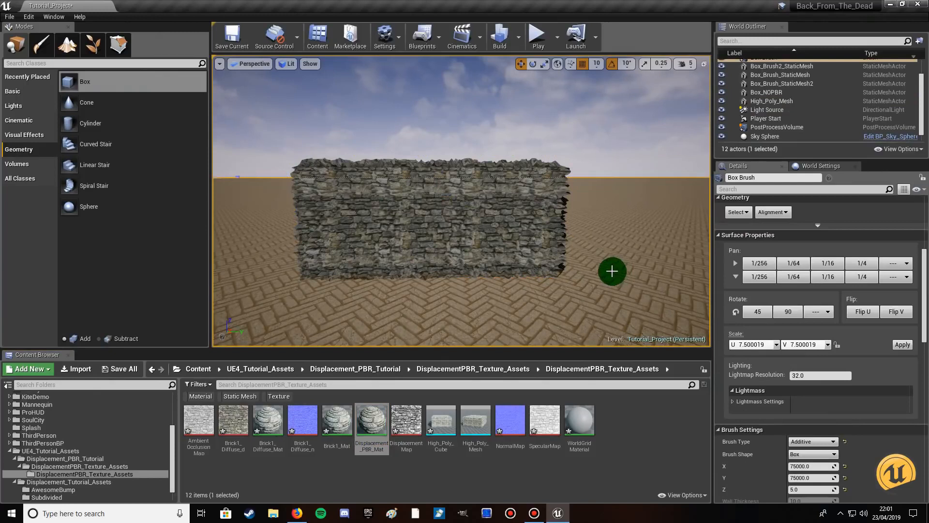
pyautogui.press('w')
pyautogui.moveTo(544, 298); pyautogui.dragTo(546, 296, button='right')
pyautogui.press('d')
pyautogui.press('a')
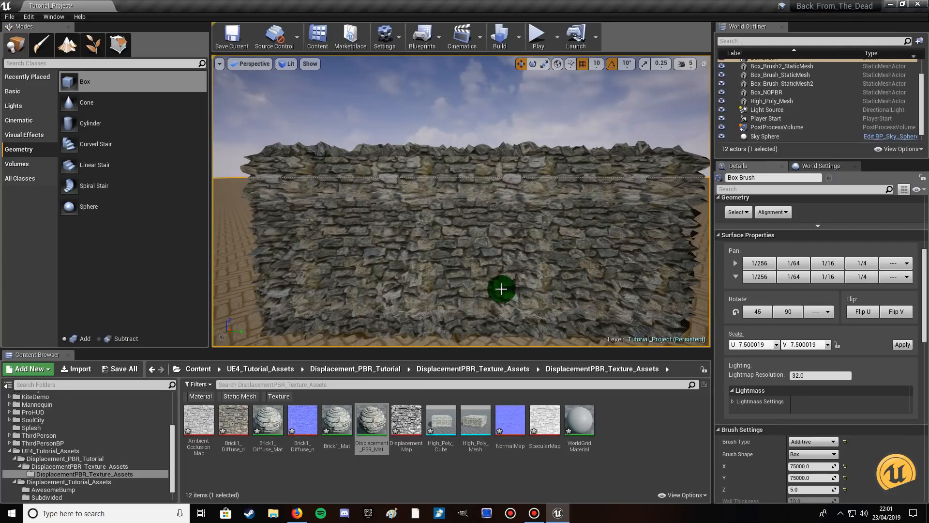
pyautogui.click(453, 231)
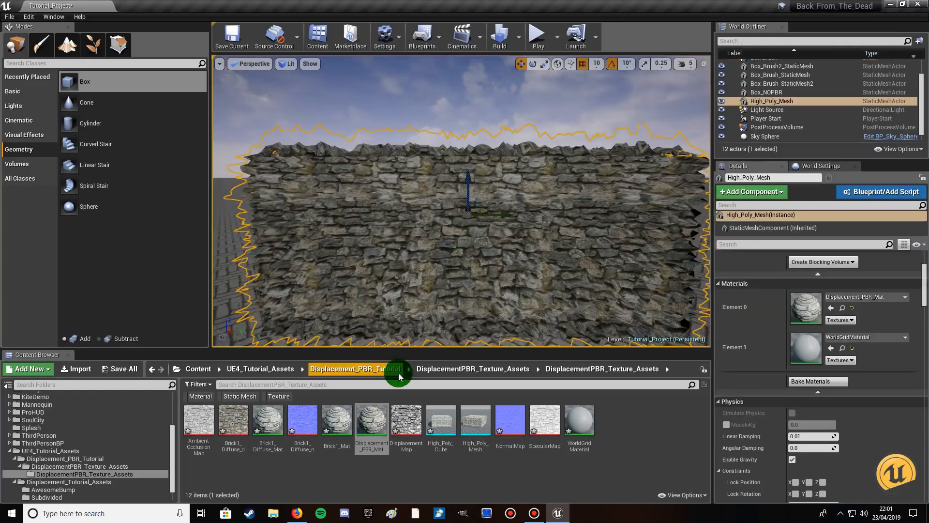
# Open Displacement_PBR_Mat in a reduced window over the level and select its Tessellation Strength parameter
pyautogui.doubleClick(370, 422)
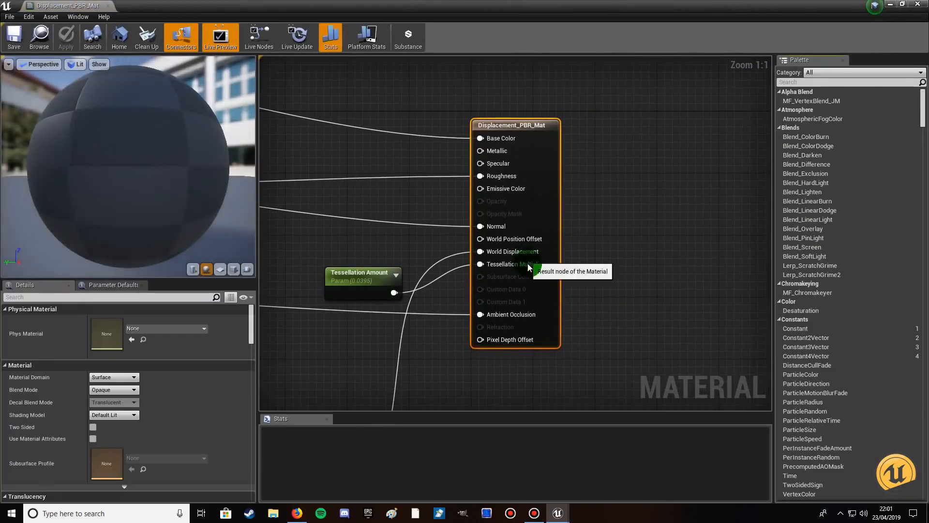
pyautogui.click(902, 4)
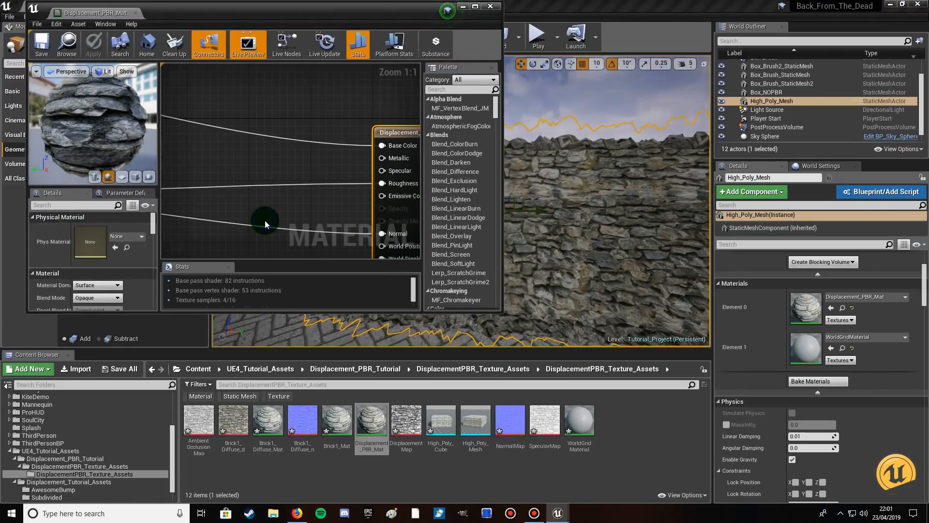
pyautogui.moveTo(265, 218); pyautogui.dragTo(299, 128, button='right')
pyautogui.moveTo(246, 168); pyautogui.dragTo(374, 116, button='right')
pyautogui.moveTo(244, 193); pyautogui.dragTo(333, 113, button='right')
pyautogui.click(245, 182)
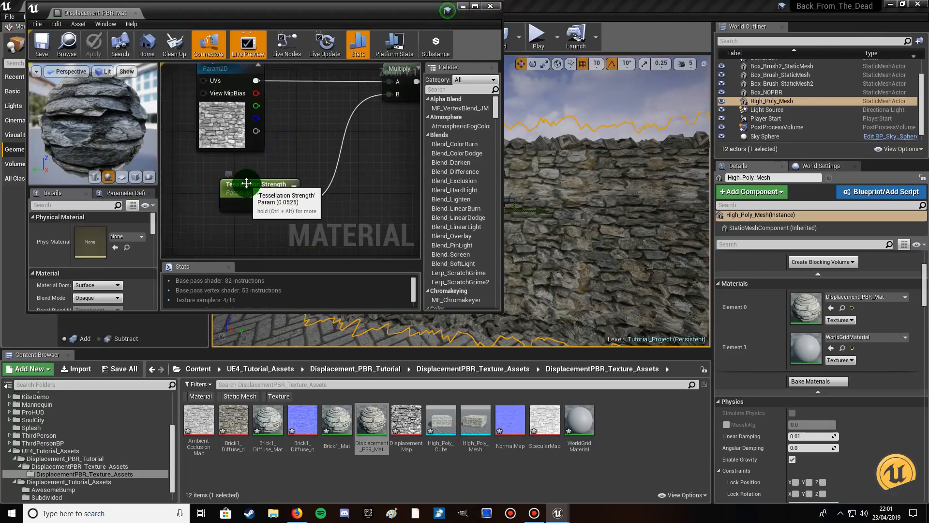
# Set the Tessellation Strength default value to 0.00625 and check the surface of the preview sphere up close
pyautogui.click(87, 283)
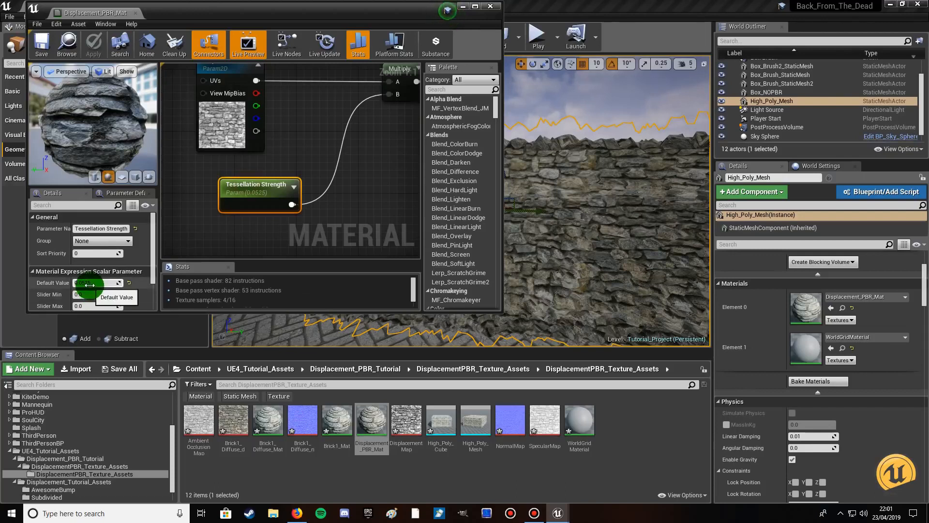
pyautogui.moveTo(83, 283); pyautogui.dragTo(137, 288)
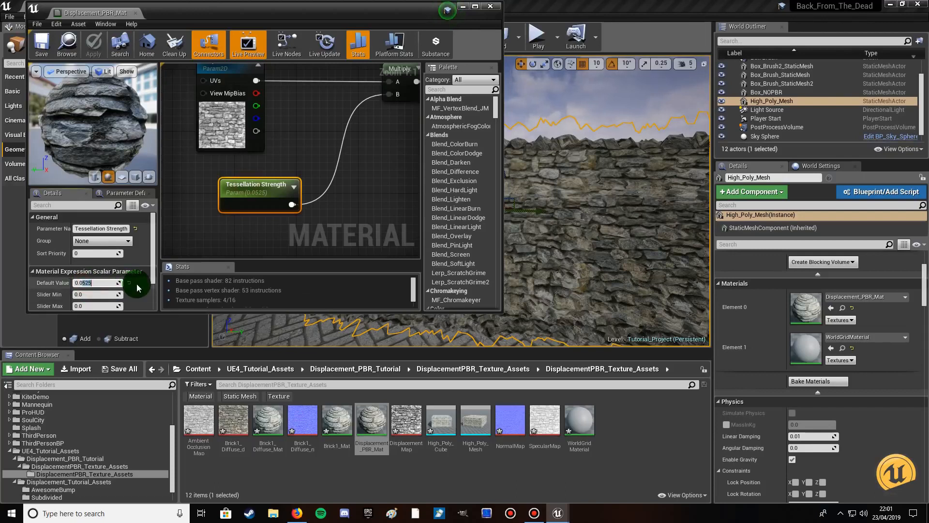
pyautogui.write('0625')
pyautogui.click(108, 124)
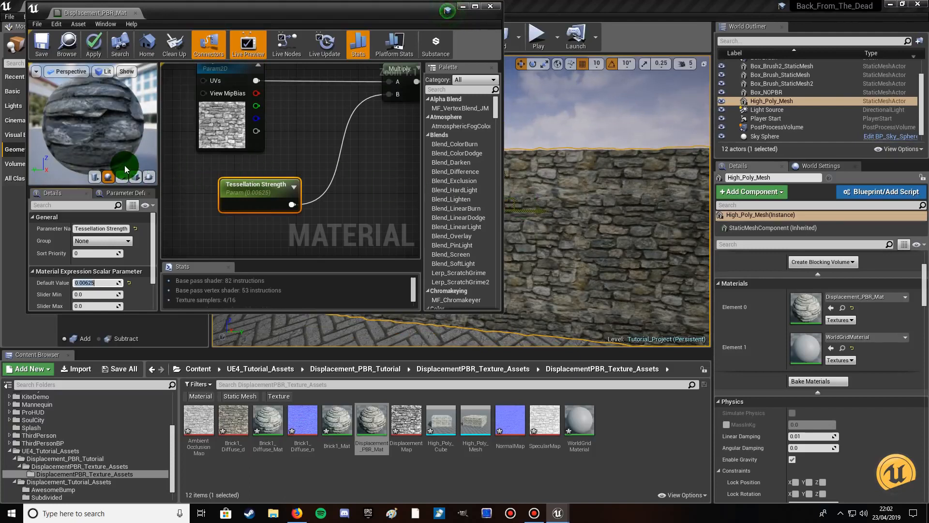
pyautogui.moveTo(104, 139)
pyautogui.mouseDown(button='right')
pyautogui.moveTo(104, 126)
pyautogui.moveTo(104, 138)
pyautogui.mouseUp(button='right')
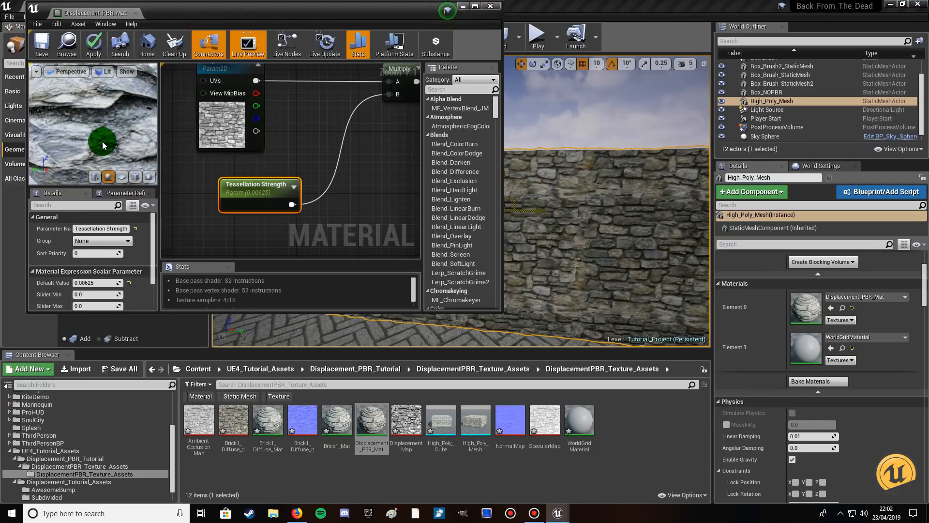
# Set the Tessellation Strength parameter's default value to 0.01
pyautogui.click(86, 282)
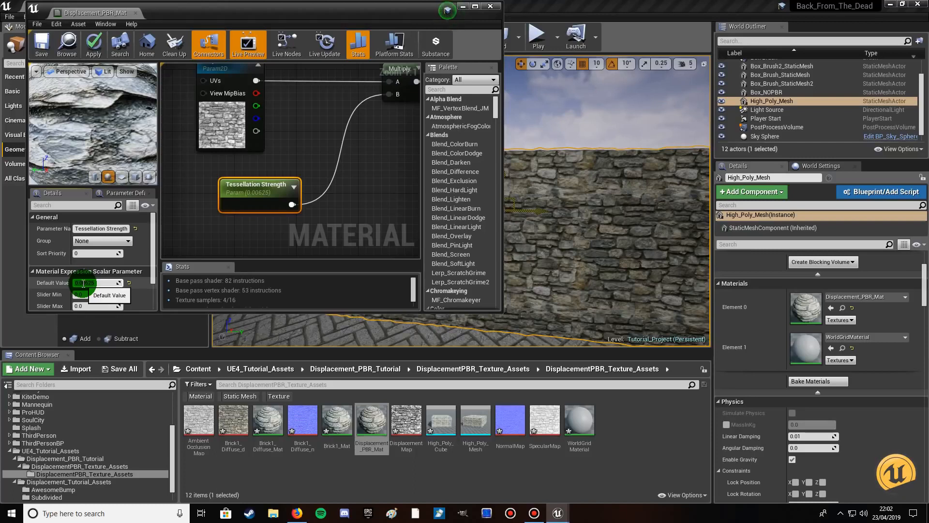
pyautogui.moveTo(83, 283); pyautogui.dragTo(113, 284)
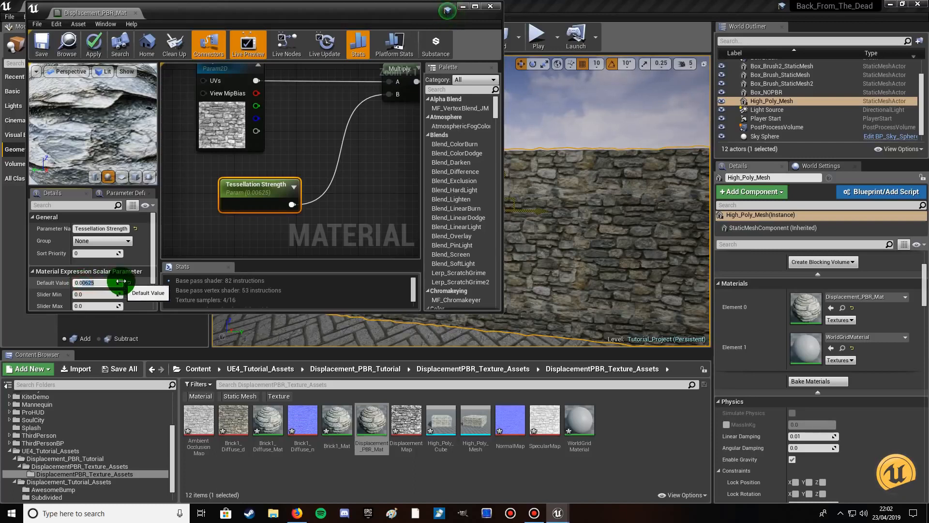
pyautogui.write('1')
pyautogui.click(106, 146)
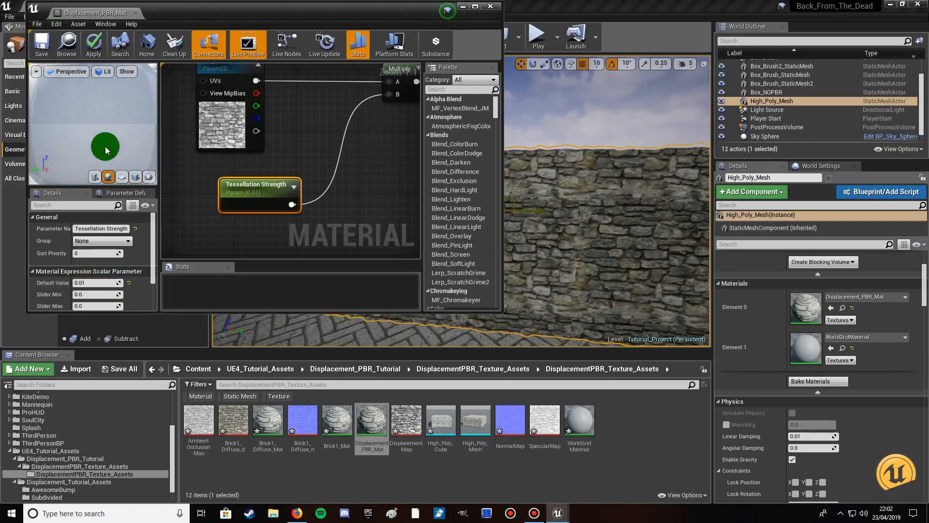
# Check the preview sphere and set the Tessellation Strength parameter's default value to 0.0175
pyautogui.moveTo(106, 146); pyautogui.dragTo(101, 138)
pyautogui.moveTo(101, 138); pyautogui.dragTo(101, 168, button='right')
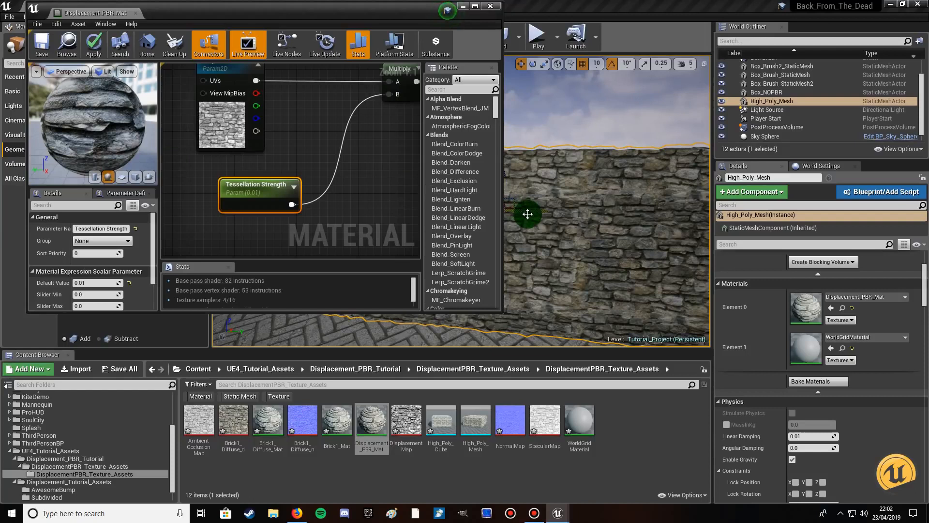
pyautogui.click(91, 283)
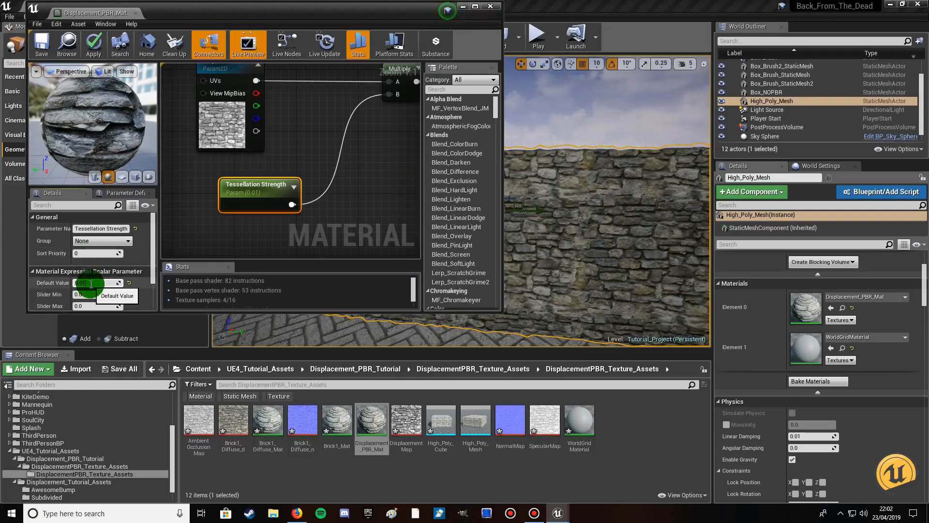
pyautogui.write('0.0175')
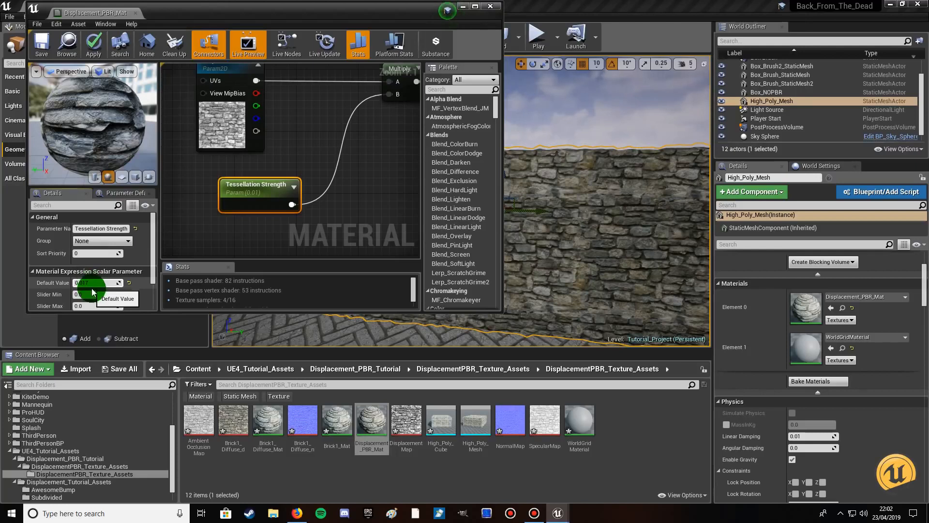
pyautogui.press('Return')
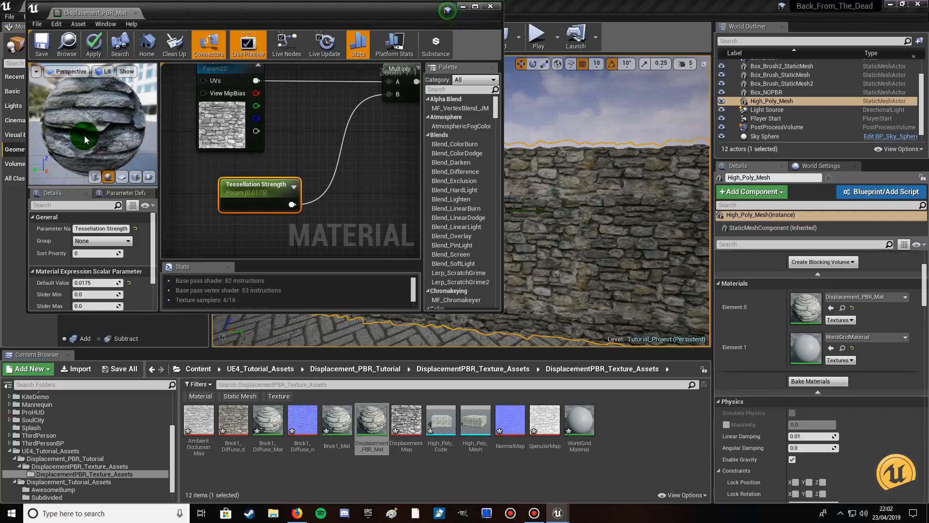
# Set the Tessellation Strength parameter's default value to 0.025
pyautogui.moveTo(83, 282); pyautogui.dragTo(124, 282)
pyautogui.write('2')
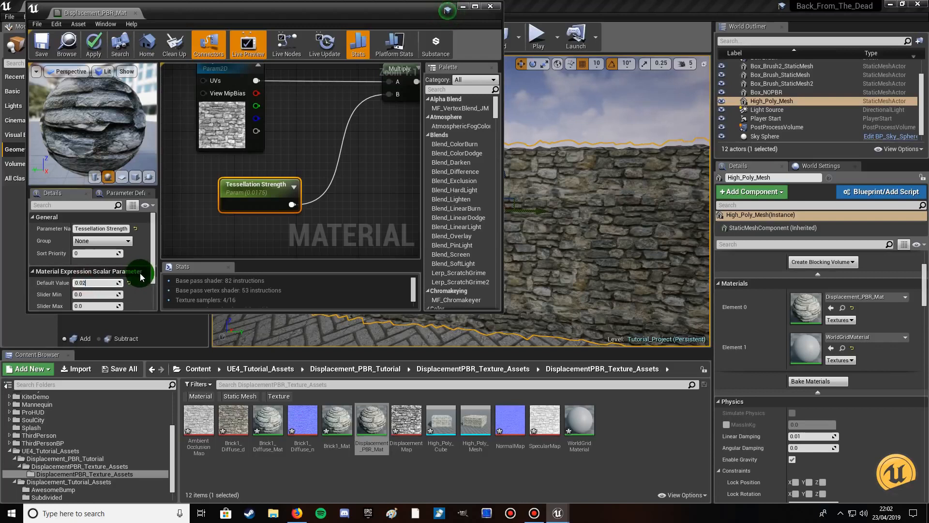
pyautogui.click(143, 280)
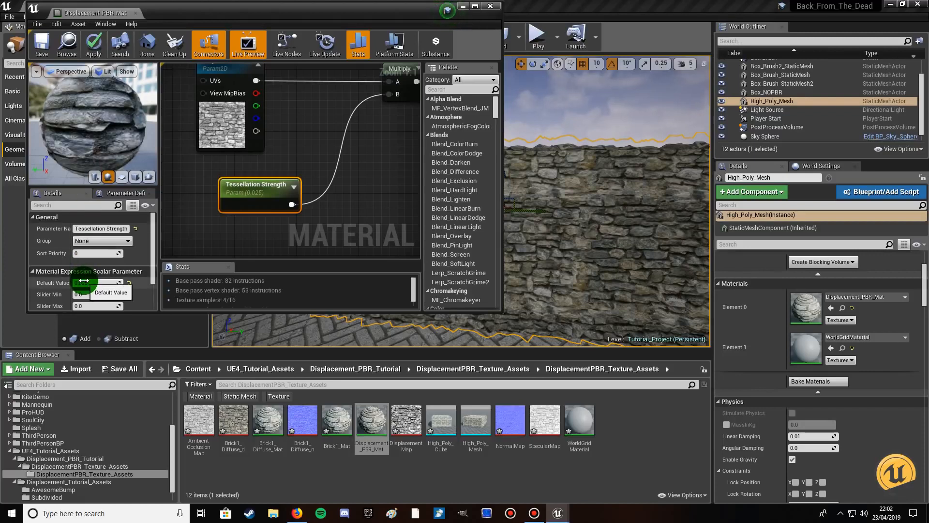
# Set the Tessellation Strength default value to 0.0215 and examine the displaced edge of the High_Poly_Mesh wall up close
pyautogui.click(94, 282)
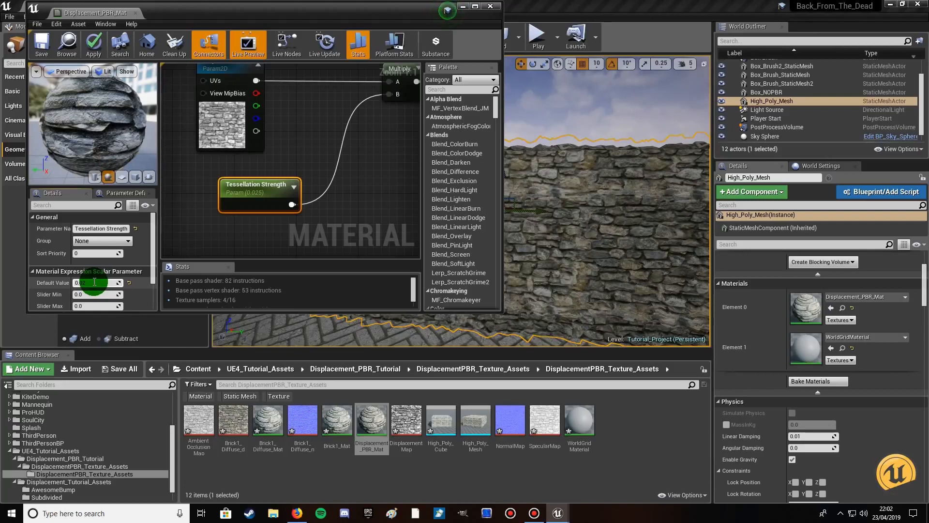
pyautogui.write('0.0215')
pyautogui.press('Return')
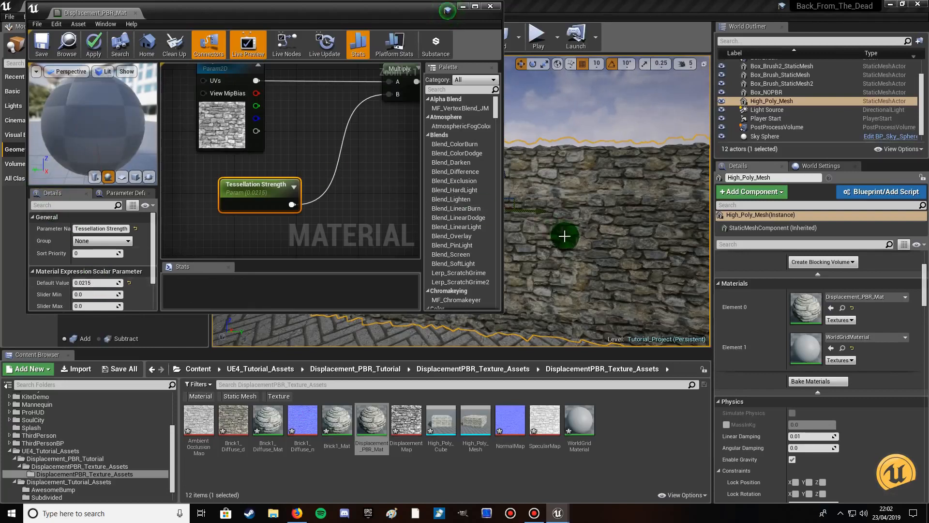
pyautogui.moveTo(569, 224)
pyautogui.mouseDown(button='right')
pyautogui.moveTo(683, 224)
pyautogui.moveTo(547, 224)
pyautogui.moveTo(624, 224)
pyautogui.moveTo(578, 224)
pyautogui.moveTo(610, 224)
pyautogui.moveTo(581, 228)
pyautogui.moveTo(588, 251)
pyautogui.moveTo(581, 224)
pyautogui.moveTo(542, 222)
pyautogui.moveTo(554, 218)
pyautogui.mouseUp(button='right')
pyautogui.press('w')
pyautogui.press('w')
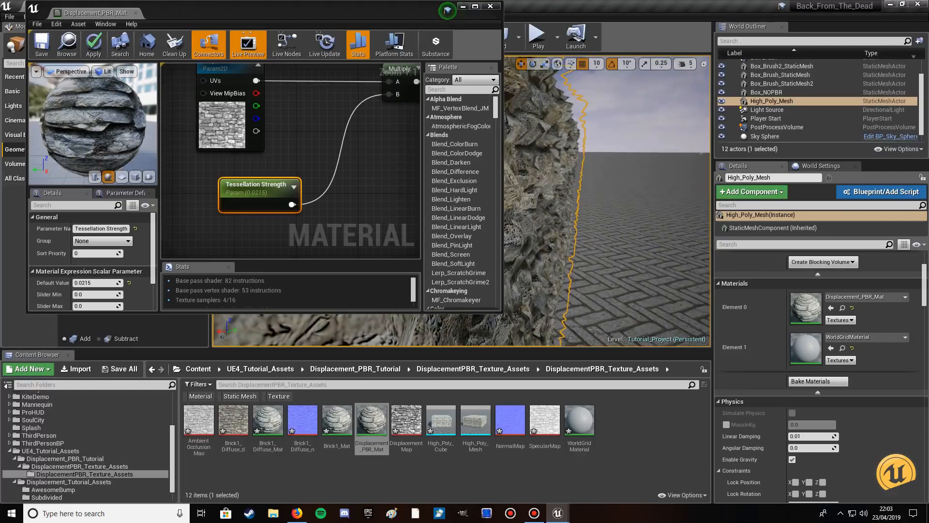
pyautogui.moveTo(570, 224); pyautogui.dragTo(528, 218, button='right')
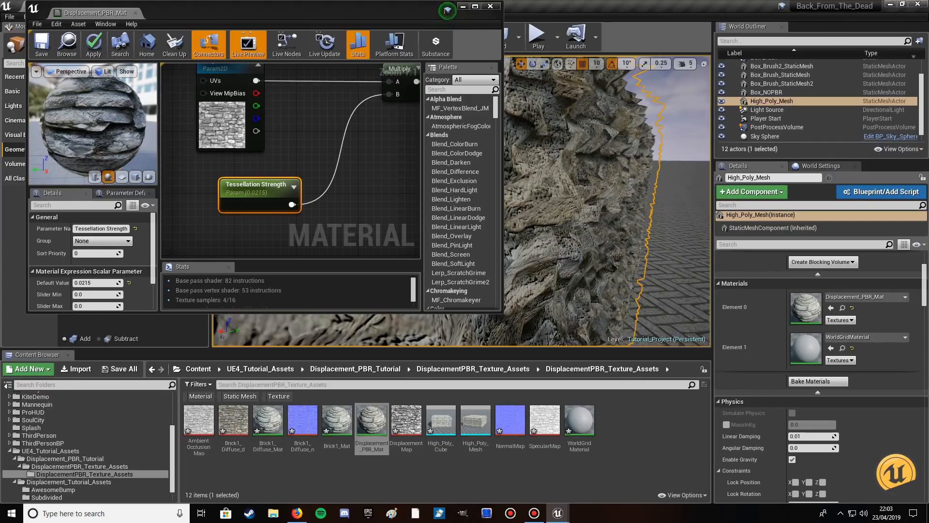
pyautogui.moveTo(607, 200); pyautogui.dragTo(570, 224, button='right')
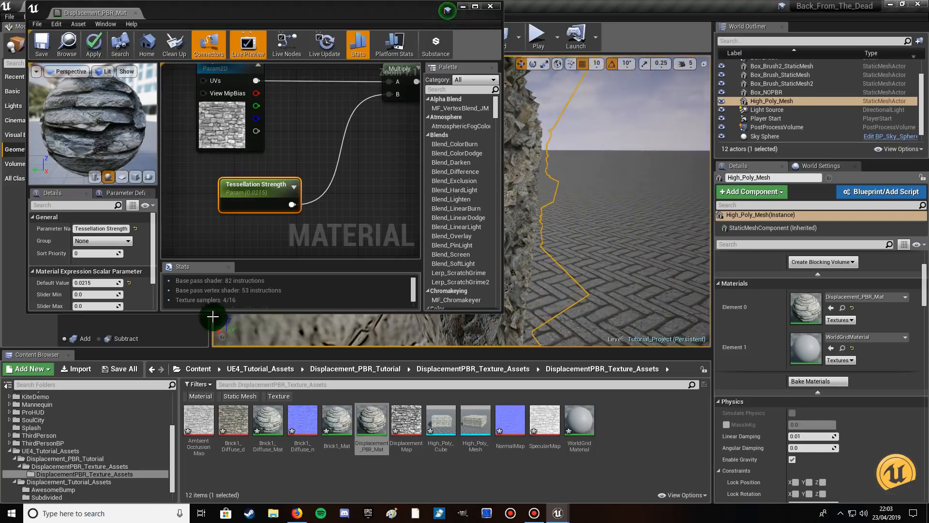
# Set the Tessellation Strength parameter's default value to 0.01925
pyautogui.click(90, 282)
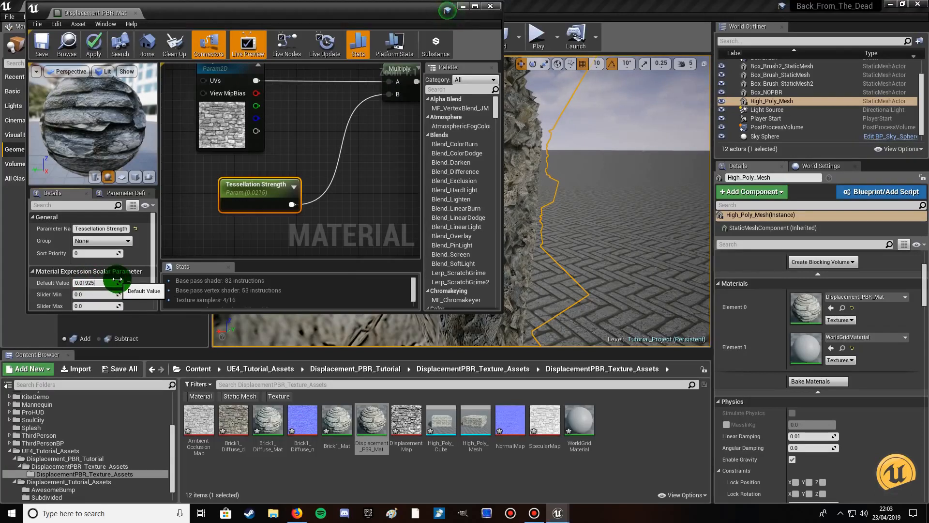
pyautogui.write('0.01925')
pyautogui.click(105, 146)
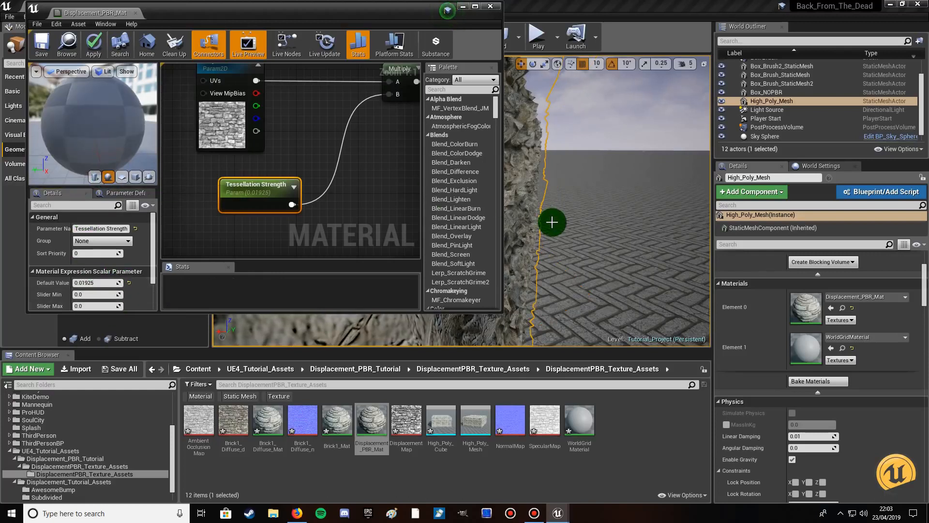
# Set the Tessellation Strength default value to 0.015, then save Displacement_PBR_Mat and close its editor
pyautogui.click(84, 283)
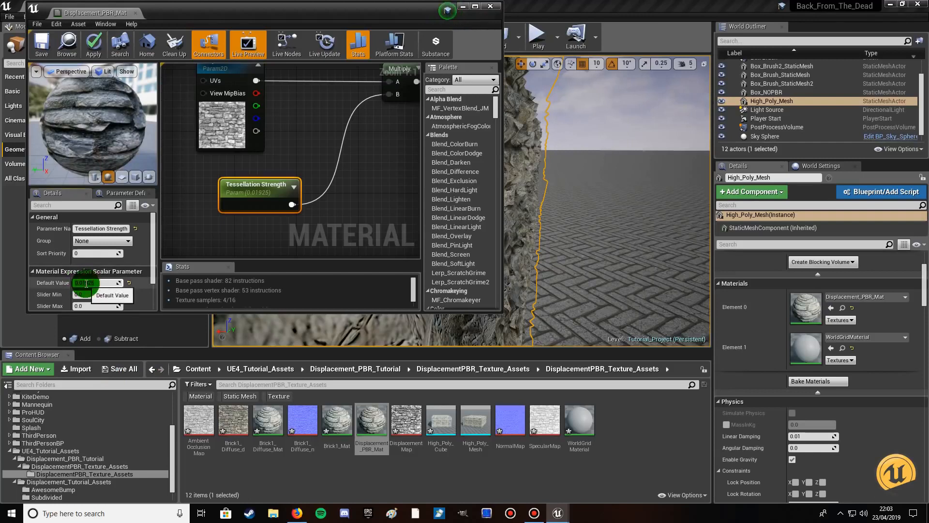
pyautogui.moveTo(85, 283); pyautogui.dragTo(154, 296)
pyautogui.write('5')
pyautogui.click(104, 185)
pyautogui.click(143, 207)
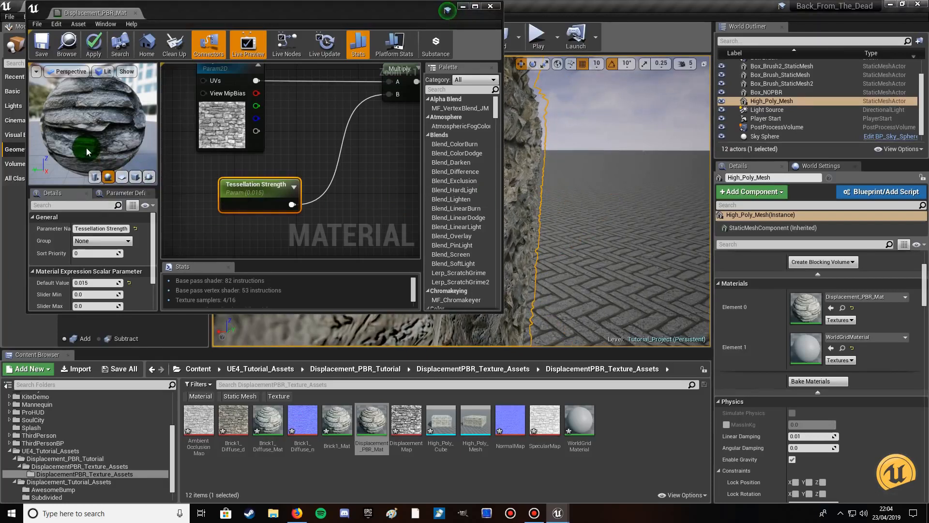
pyautogui.click(41, 44)
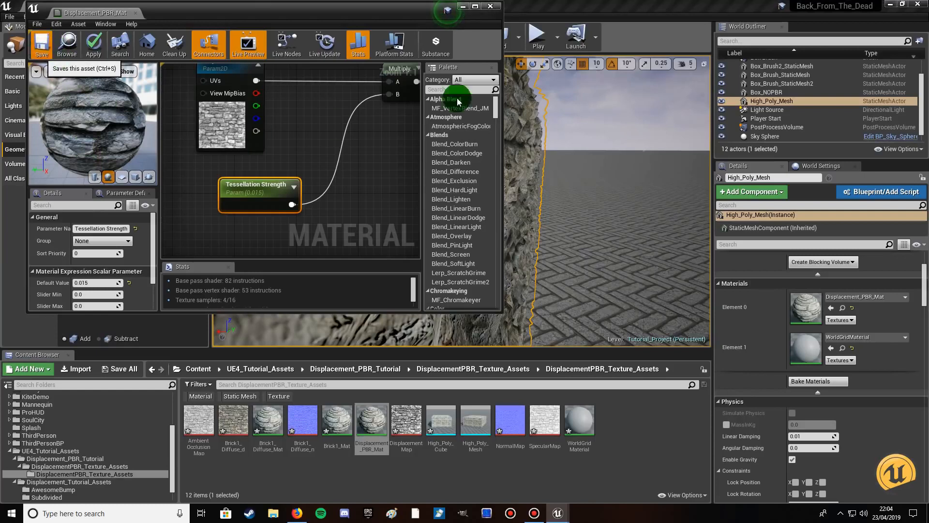
pyautogui.click(490, 10)
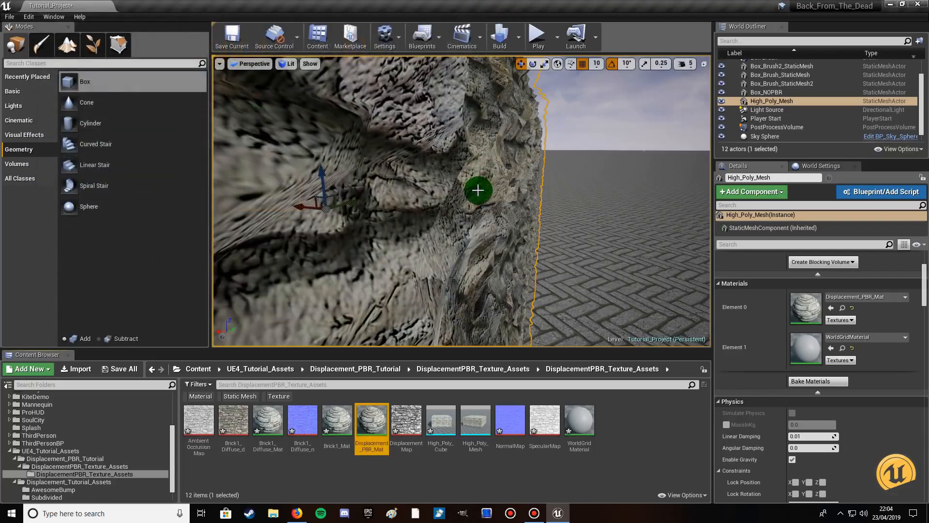
# Clear the selection and examine the stone wall in the level from a distance and up close
pyautogui.moveTo(490, 181); pyautogui.dragTo(368, 257)
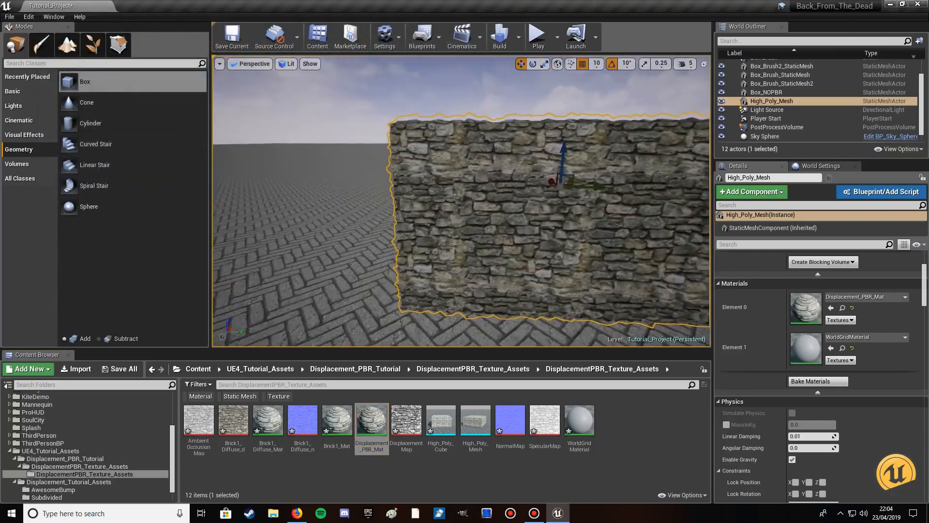
pyautogui.moveTo(490, 180); pyautogui.dragTo(492, 247)
pyautogui.click(491, 297)
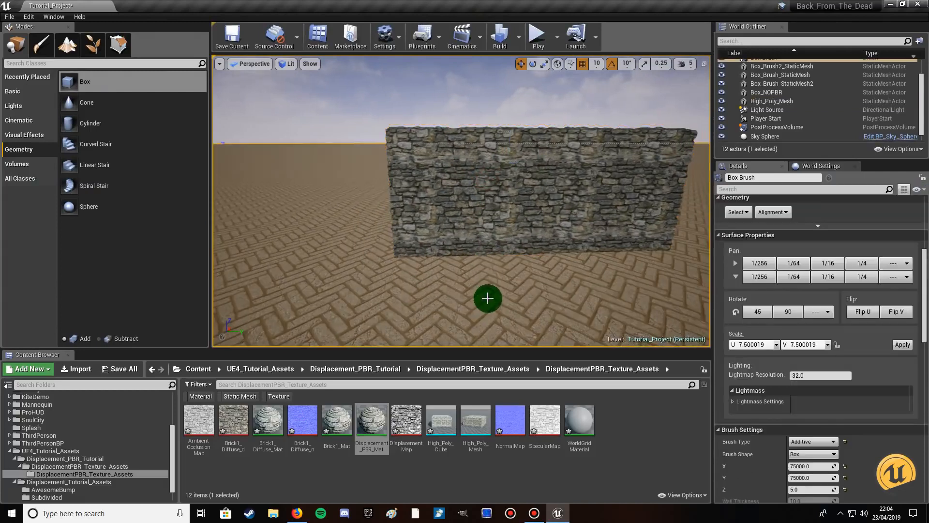
pyautogui.press('Escape')
pyautogui.moveTo(491, 271)
pyautogui.mouseDown(button='right')
pyautogui.moveTo(513, 274)
pyautogui.moveTo(487, 273)
pyautogui.moveTo(483, 258)
pyautogui.mouseUp(button='right')
pyautogui.press('w')
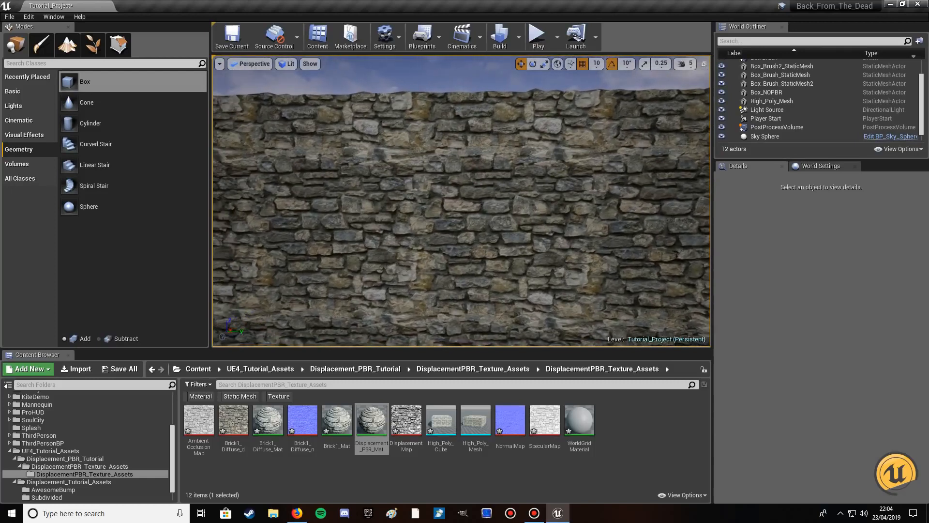
pyautogui.moveTo(476, 257); pyautogui.dragTo(475, 310)
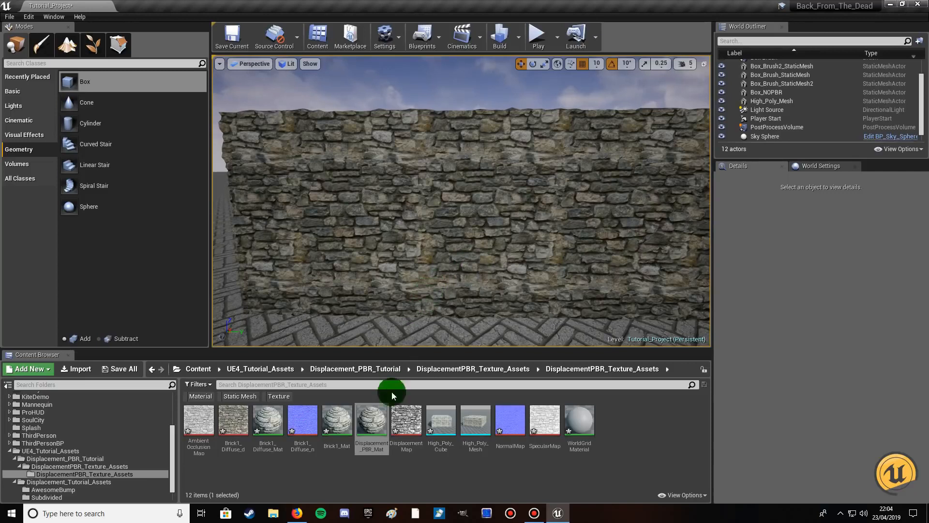
# Reopen Displacement_PBR_Mat and select its Tessellation Strength parameter in the material graph
pyautogui.doubleClick(372, 422)
pyautogui.click(166, 239)
pyautogui.moveTo(214, 226); pyautogui.dragTo(390, 65, button='right')
pyautogui.moveTo(285, 158); pyautogui.dragTo(419, 69, button='right')
pyautogui.moveTo(285, 219); pyautogui.dragTo(375, 127, button='right')
pyautogui.moveTo(305, 196); pyautogui.dragTo(365, 151, button='right')
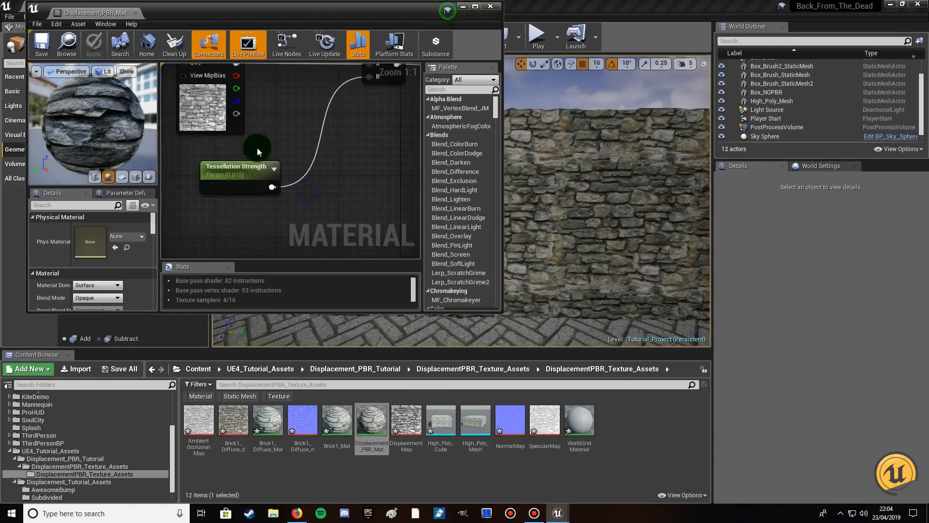
pyautogui.click(233, 166)
# Set the Tessellation Strength default value to 0.0185 and select the High_Poly_Mesh wall in the level
pyautogui.click(89, 284)
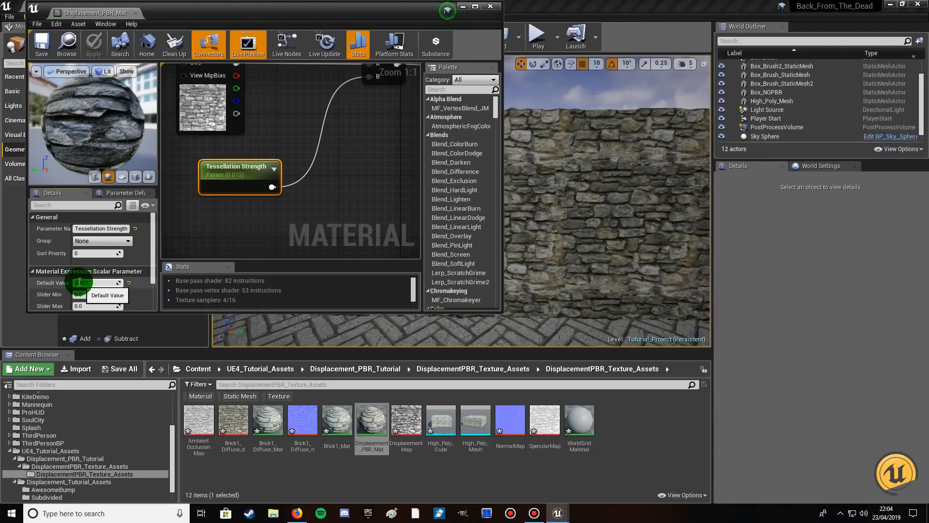
pyautogui.click(85, 279)
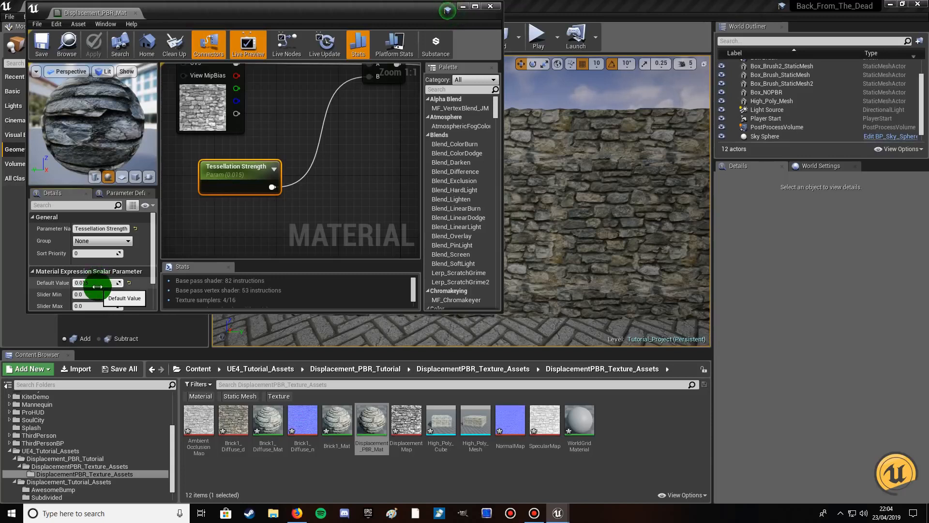
pyautogui.write('8')
pyautogui.click(586, 188)
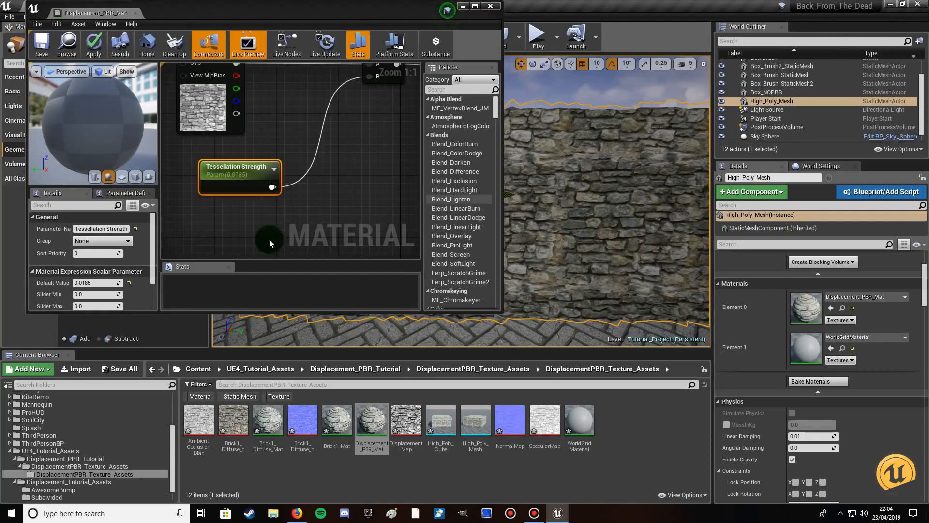
# Set the Tessellation Strength default value to 0.01825 and save the material
pyautogui.click(96, 283)
pyautogui.click(97, 283)
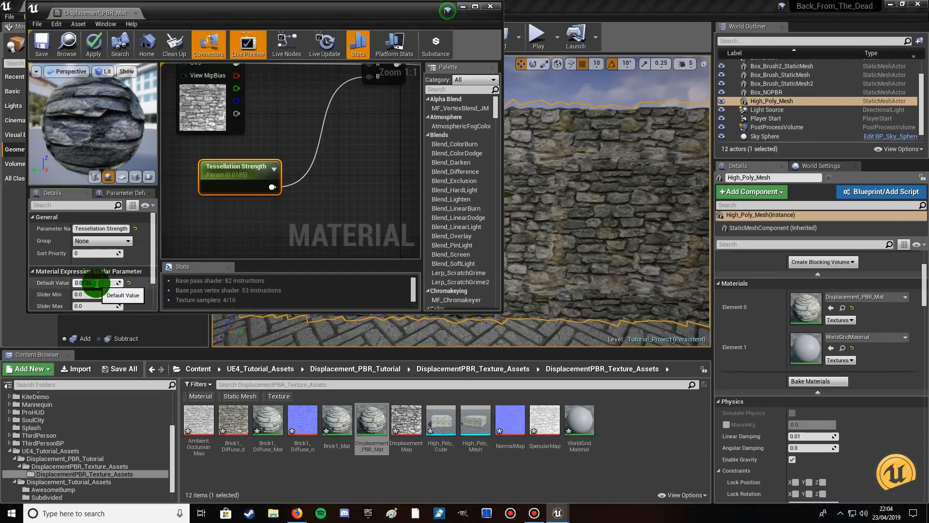
pyautogui.write('25')
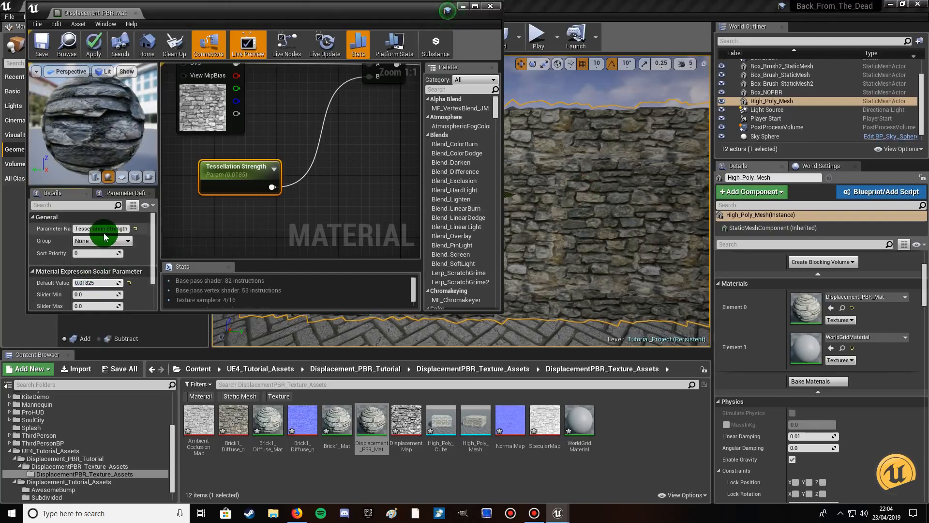
pyautogui.click(36, 49)
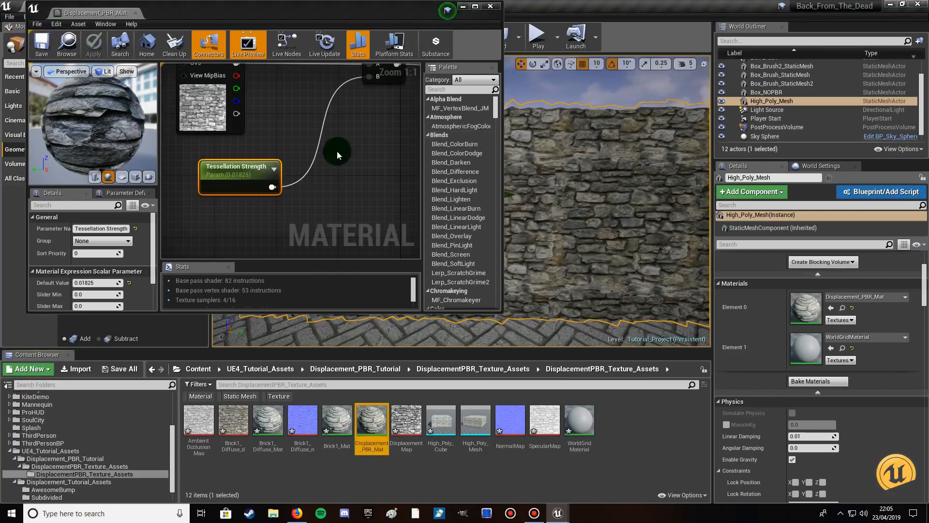
# Set the Tessellation Strength default value to 0.01975, then apply and save the material
pyautogui.moveTo(93, 118)
pyautogui.mouseDown()
pyautogui.moveTo(126, 120)
pyautogui.moveTo(93, 118)
pyautogui.mouseUp()
pyautogui.click(87, 282)
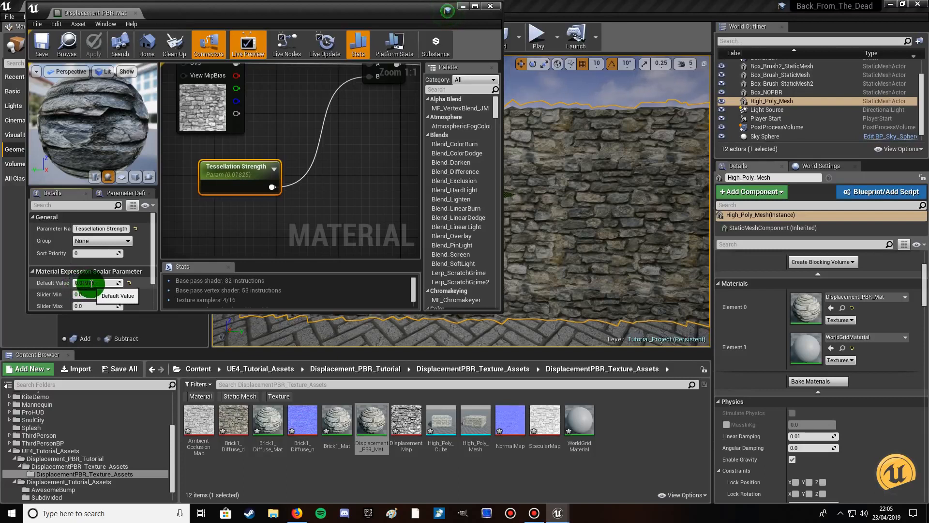
pyautogui.click(65, 129)
pyautogui.click(100, 52)
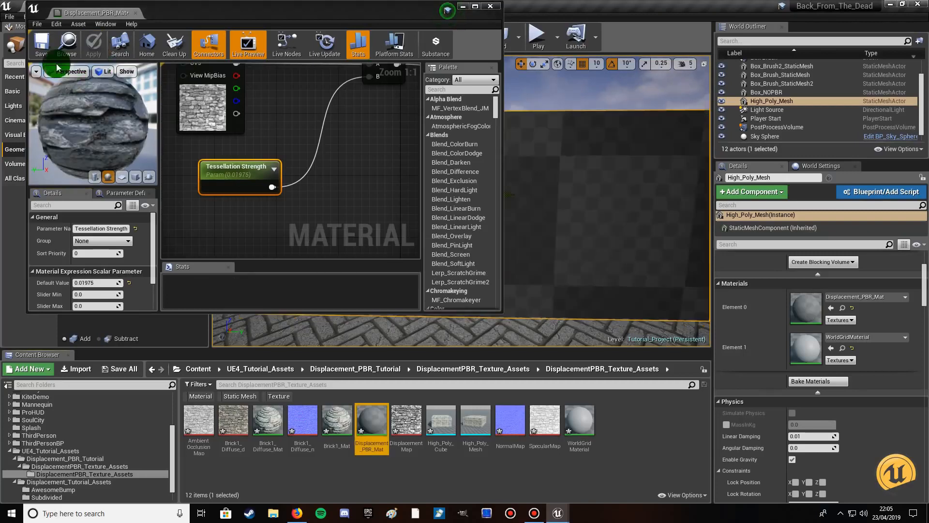
pyautogui.click(39, 48)
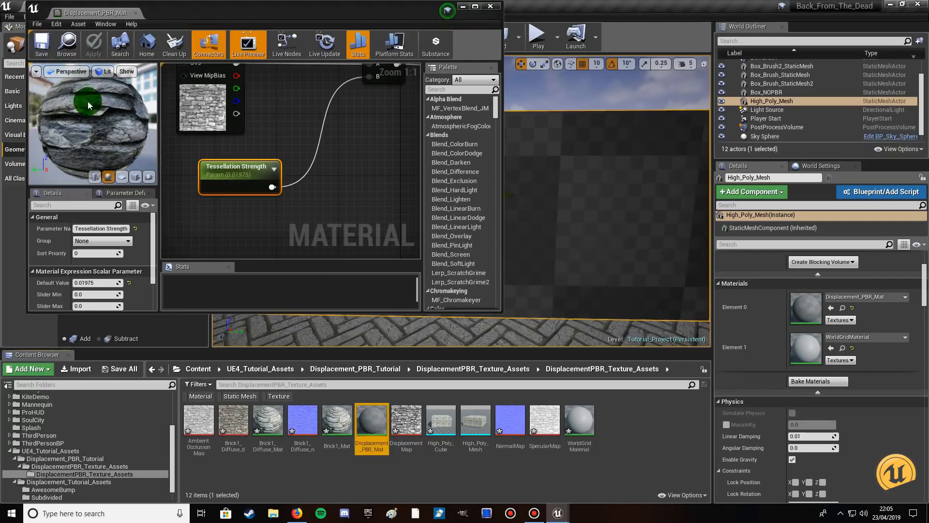
# Set the Tessellation Amount parameter's default value to 0.0435 and apply the change to the material
pyautogui.moveTo(286, 146); pyautogui.dragTo(161, 251, button='right')
pyautogui.moveTo(329, 163); pyautogui.dragTo(189, 257, button='right')
pyautogui.click(247, 166)
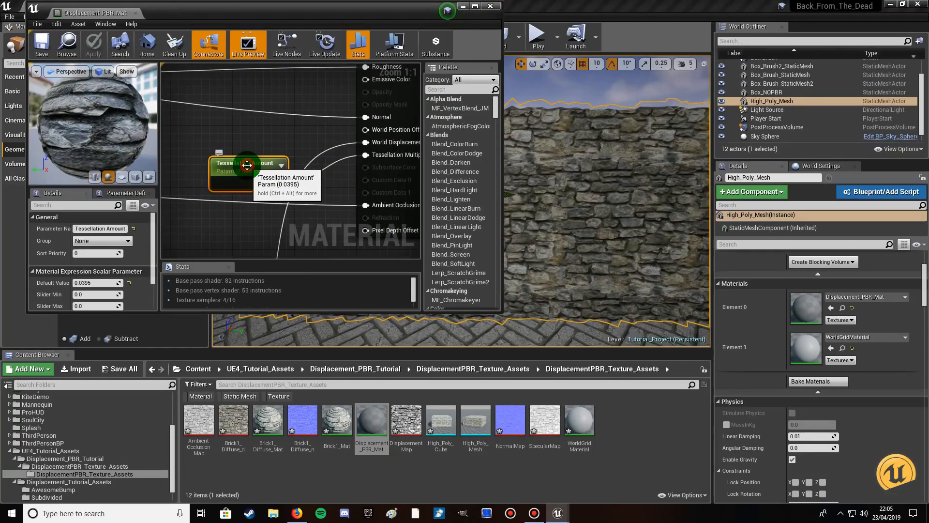
pyautogui.click(85, 284)
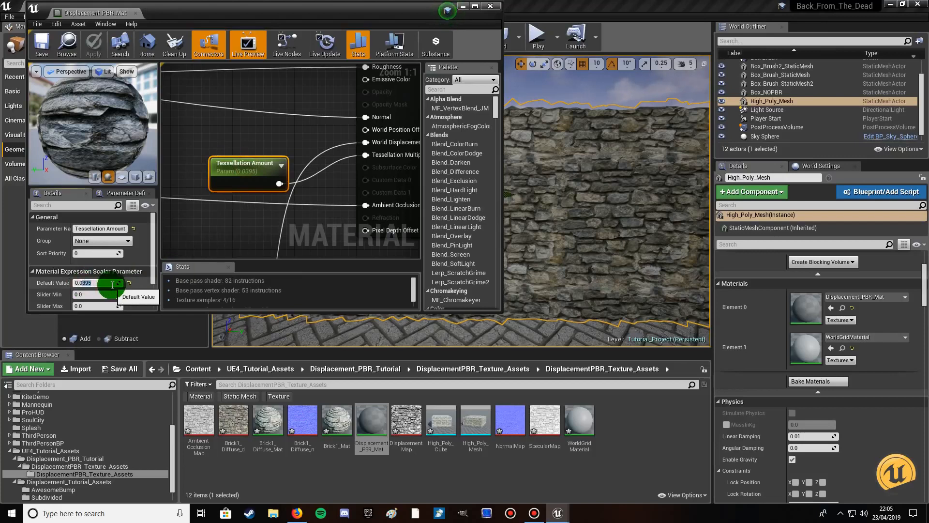
pyautogui.write('0.0435')
pyautogui.press('Return')
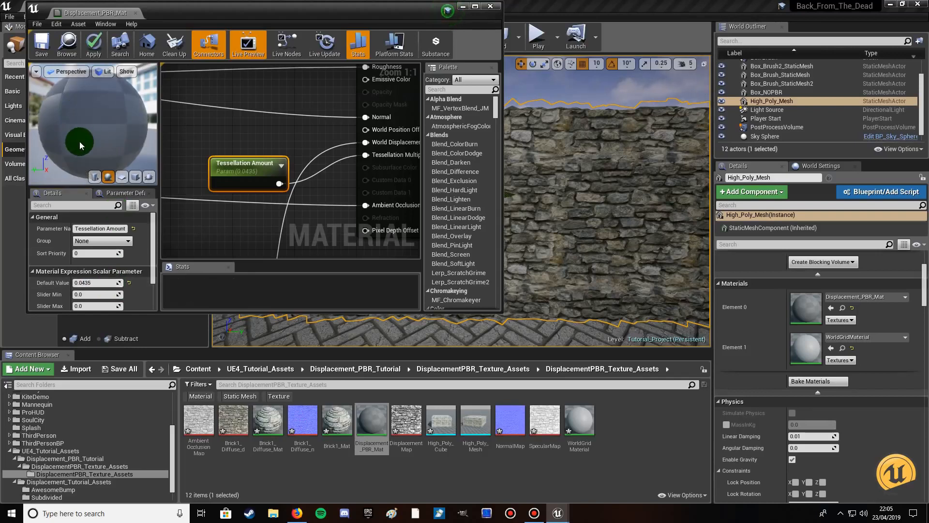
pyautogui.click(94, 50)
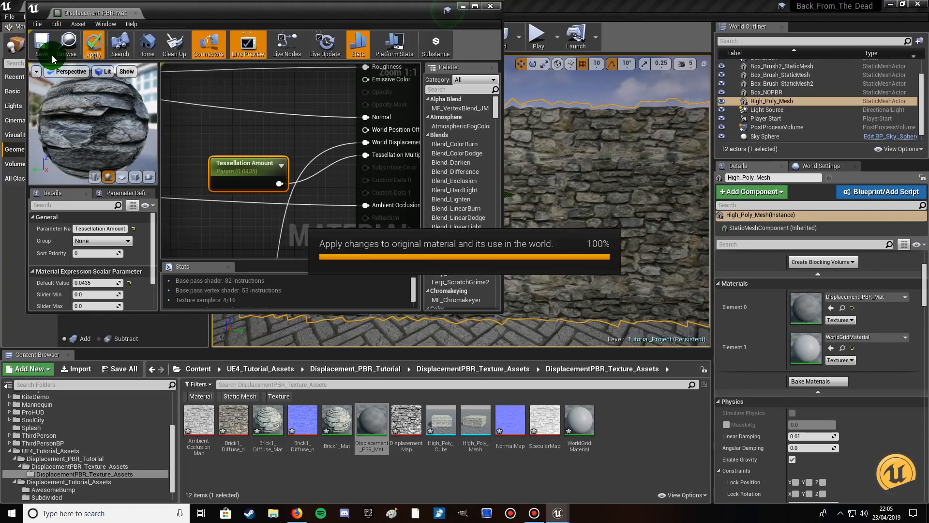
# Save the Displacement_PBR_Mat material, close its editor and start a play session in the level
pyautogui.click(40, 43)
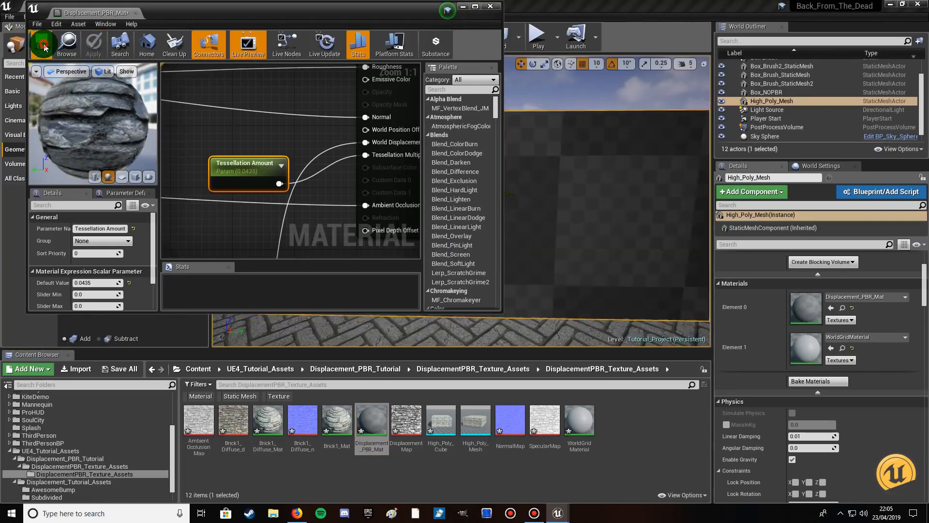
pyautogui.click(490, 6)
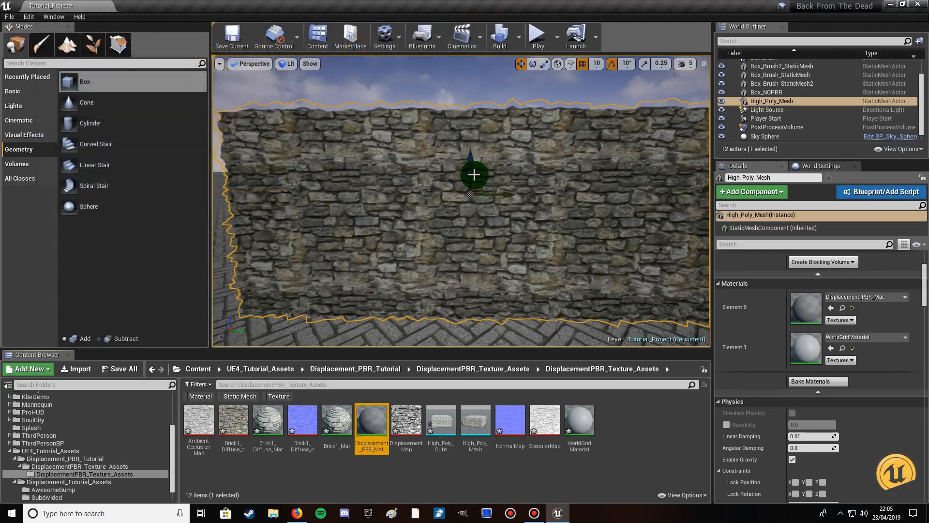
pyautogui.click(537, 37)
pyautogui.click(537, 37)
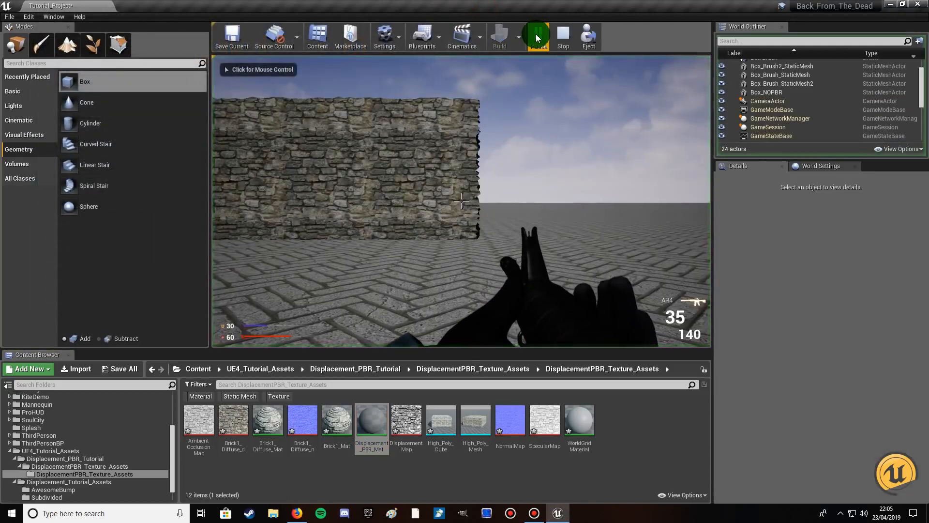
# Walk up to and along the stone wall to examine its displacement at close range, and end the play session
pyautogui.click(484, 174)
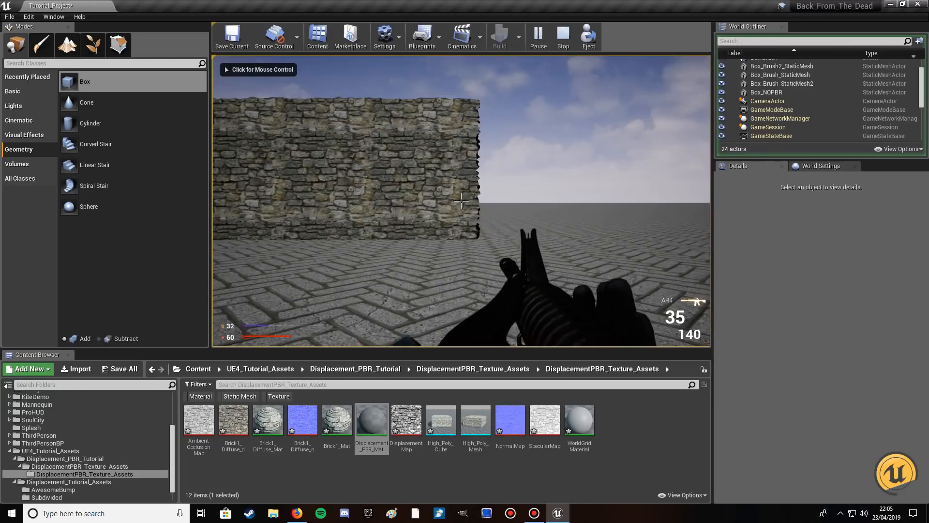
pyautogui.press('d')
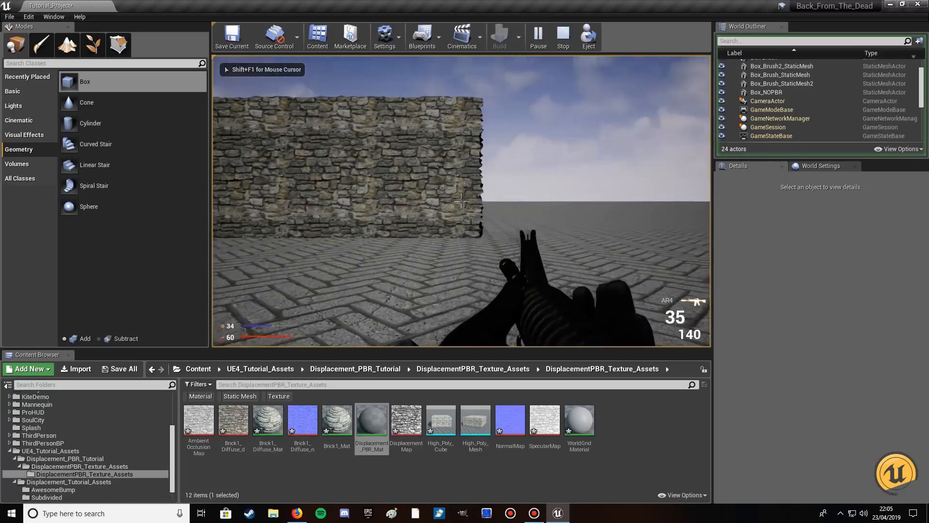
pyautogui.press('w')
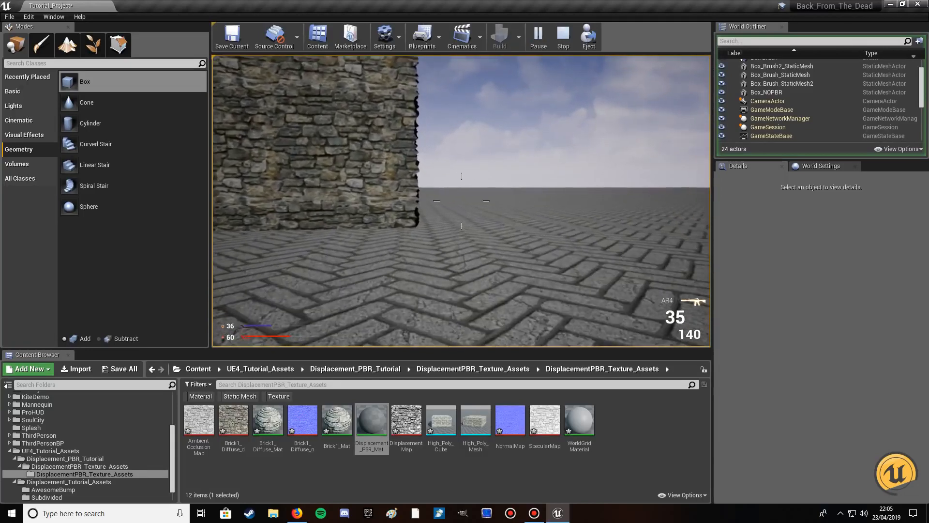
pyautogui.press('w')
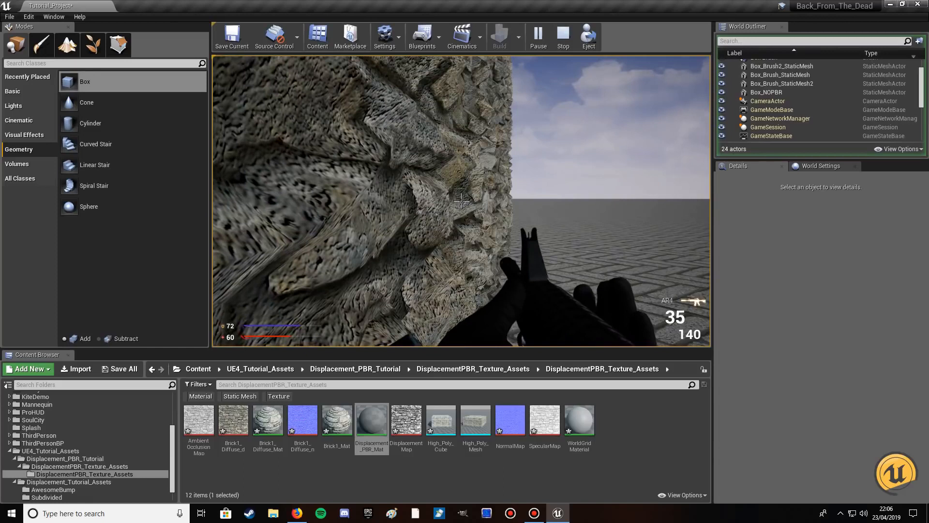
pyautogui.press('w')
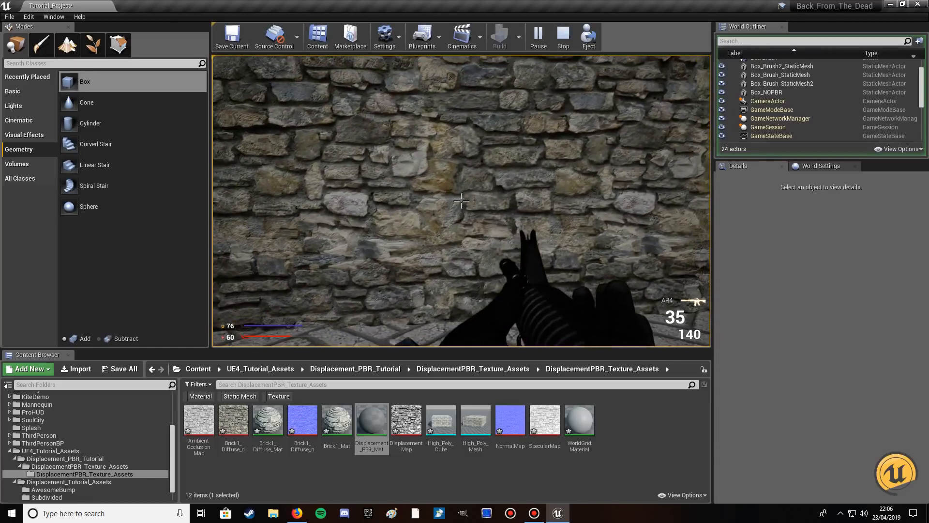
pyautogui.press('w')
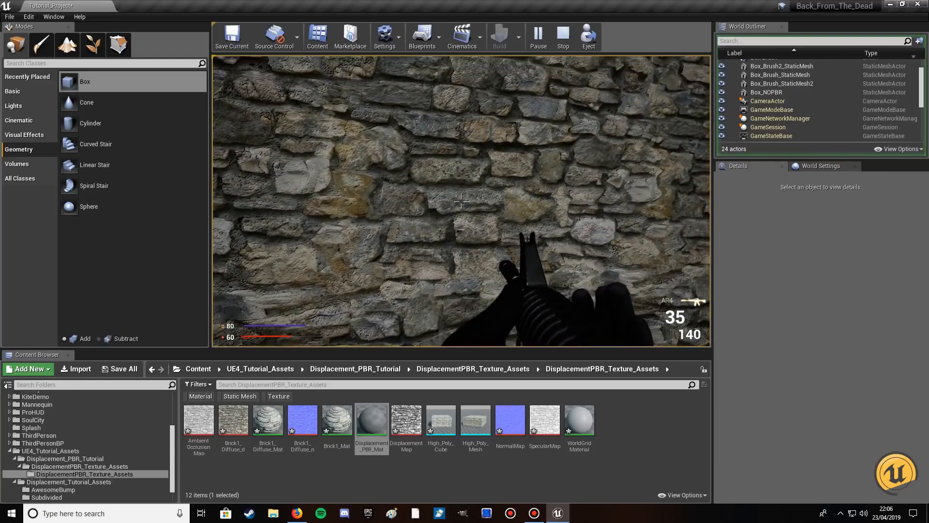
pyautogui.press('w')
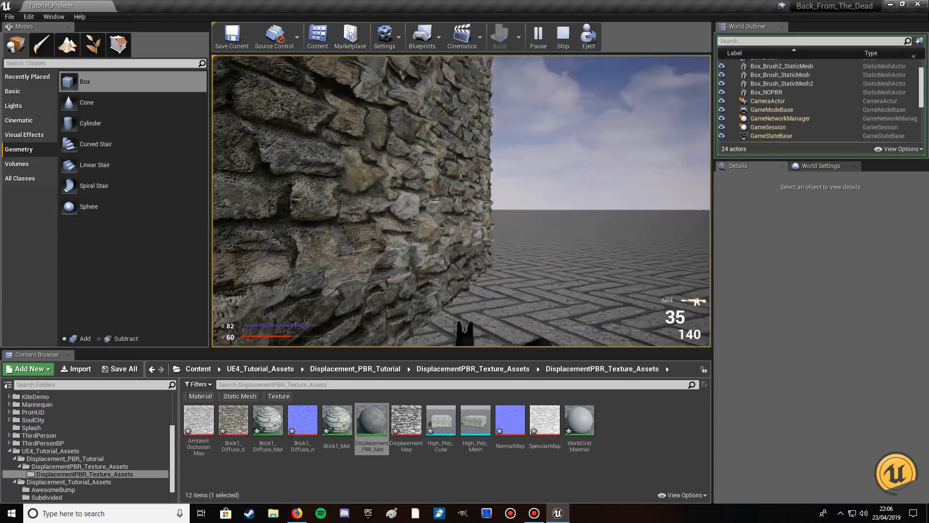
pyautogui.press('d')
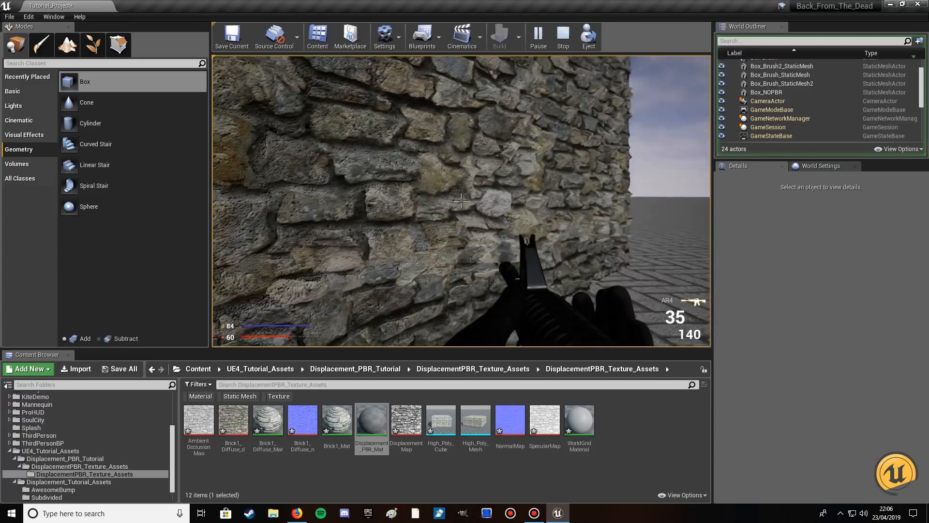
pyautogui.press('Escape')
# Reopen the Displacement_PBR_Mat material and set the Tessellation Amount parameter's default value to 0.035
pyautogui.click(369, 421)
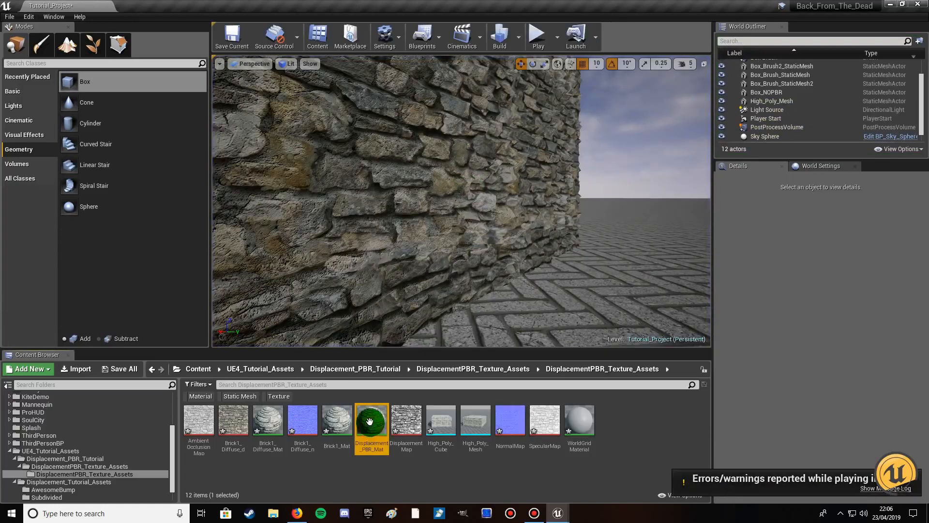
pyautogui.doubleClick(369, 421)
pyautogui.moveTo(259, 244); pyautogui.dragTo(307, 112, button='right')
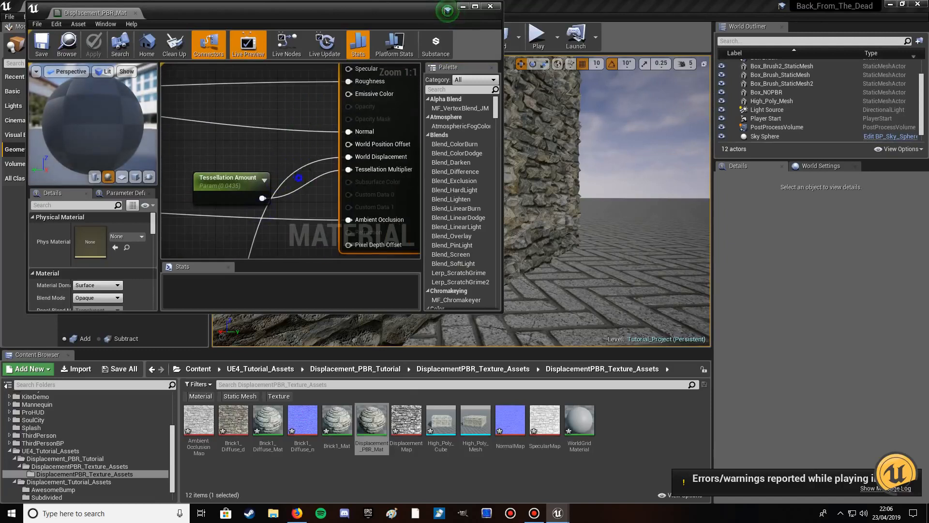
pyautogui.moveTo(299, 177); pyautogui.dragTo(323, 85, button='right')
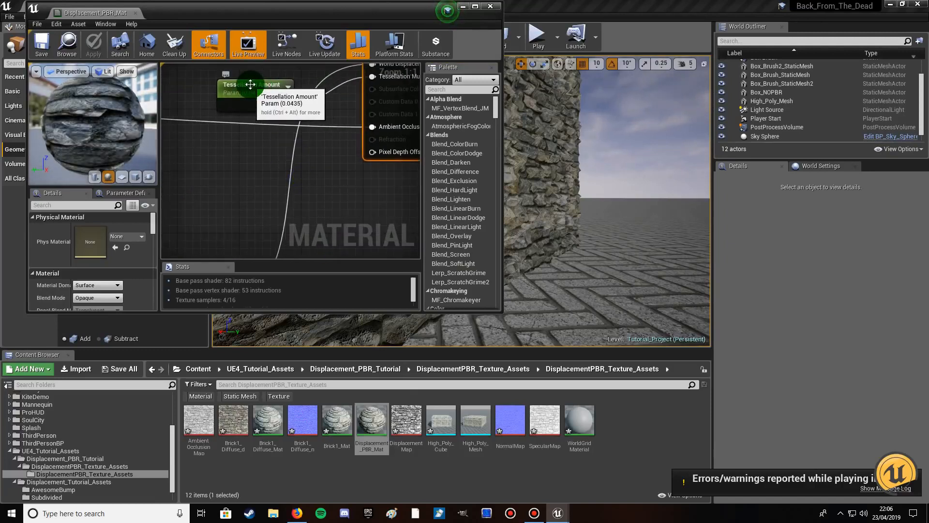
pyautogui.click(250, 85)
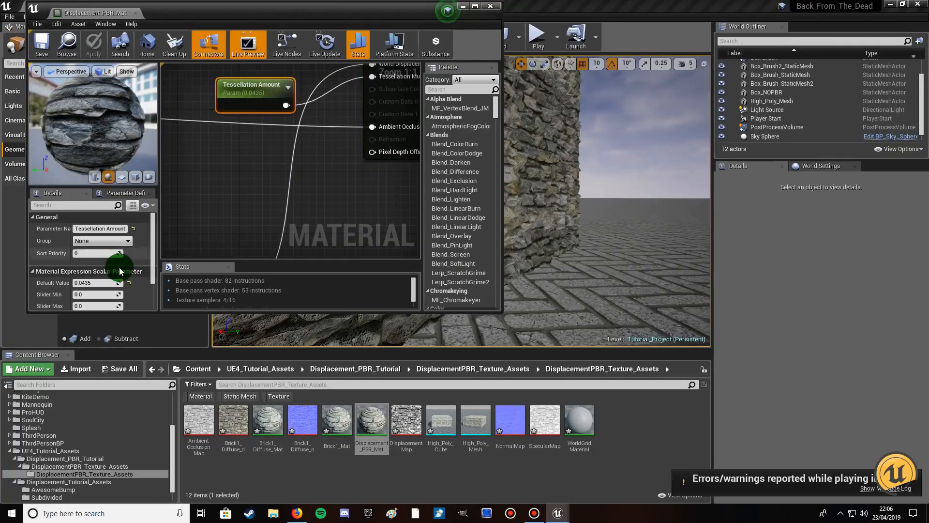
pyautogui.click(81, 283)
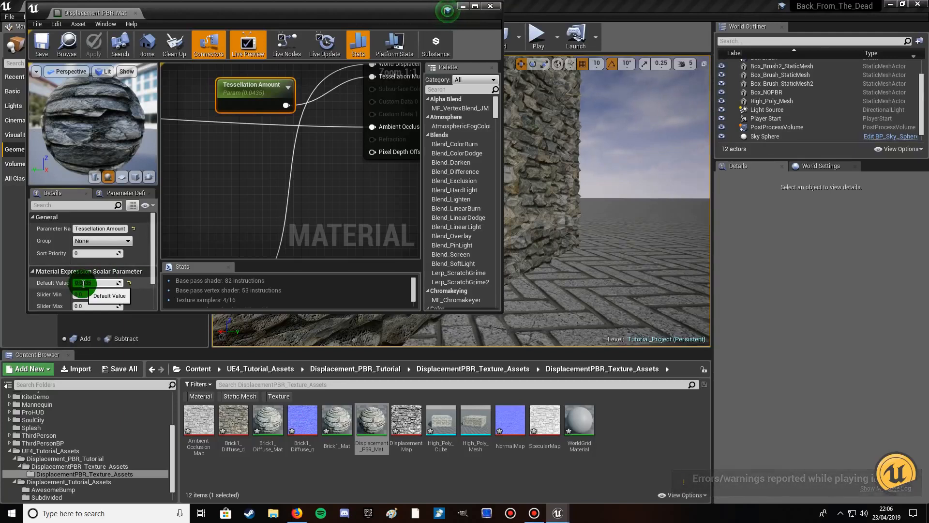
pyautogui.click(116, 283)
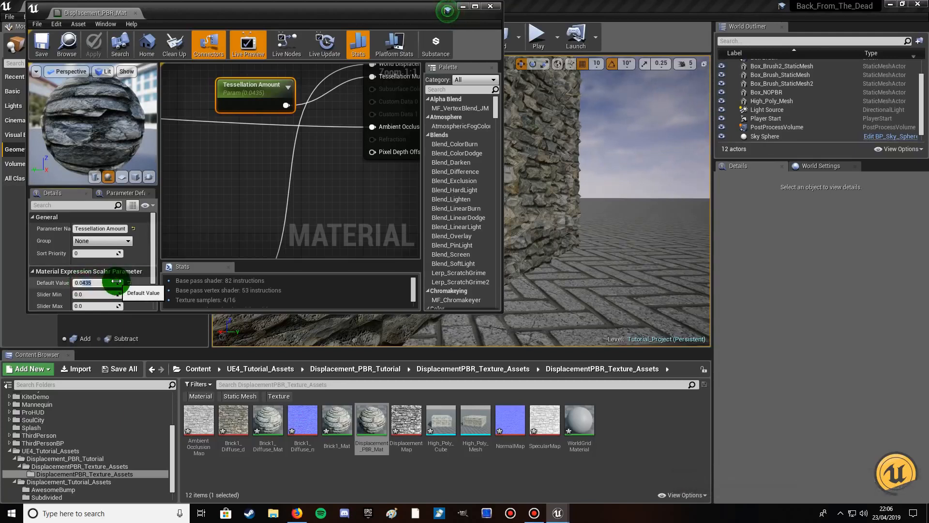
pyautogui.write('0.03')
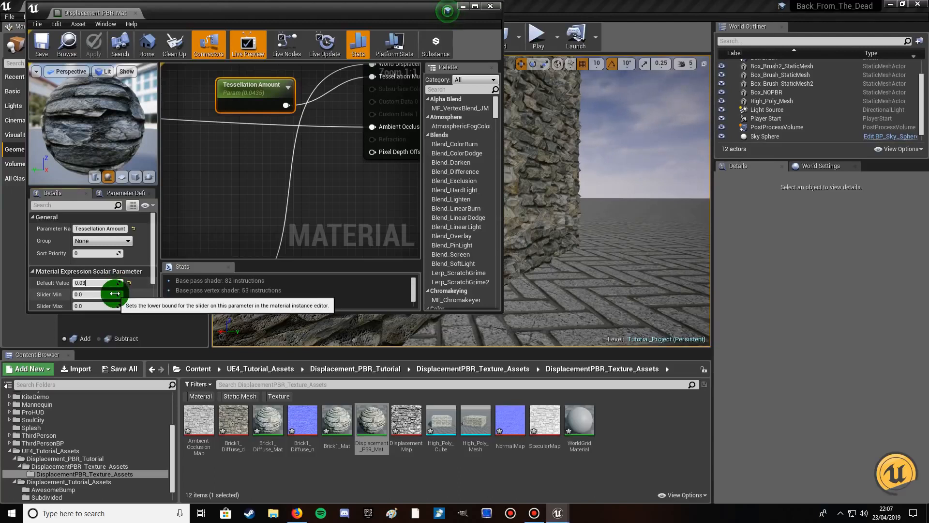
pyautogui.press('Return')
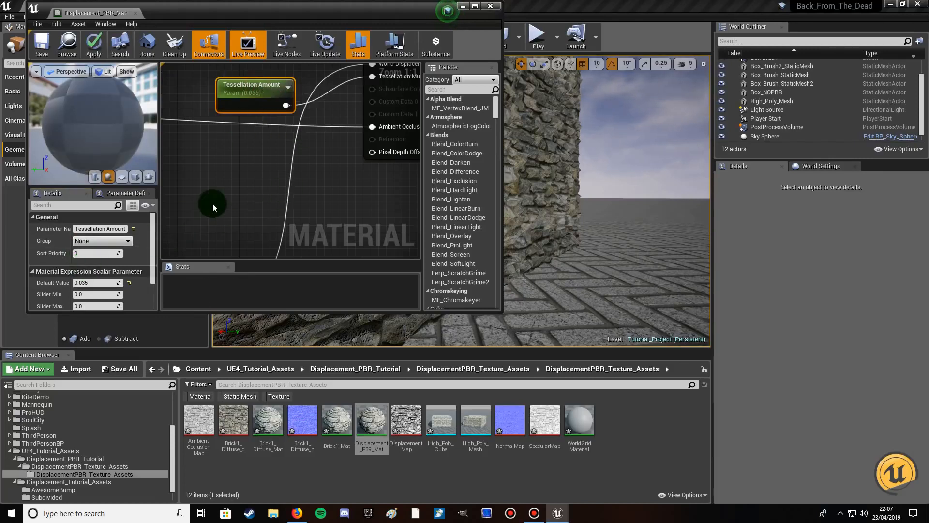
# Set the Tessellation Strength parameter's default value to 0.0105 and select the High_Poly_Mesh wall in the level
pyautogui.moveTo(208, 202); pyautogui.dragTo(353, 77, button='right')
pyautogui.moveTo(255, 190); pyautogui.dragTo(163, 218, button='right')
pyautogui.click(253, 122)
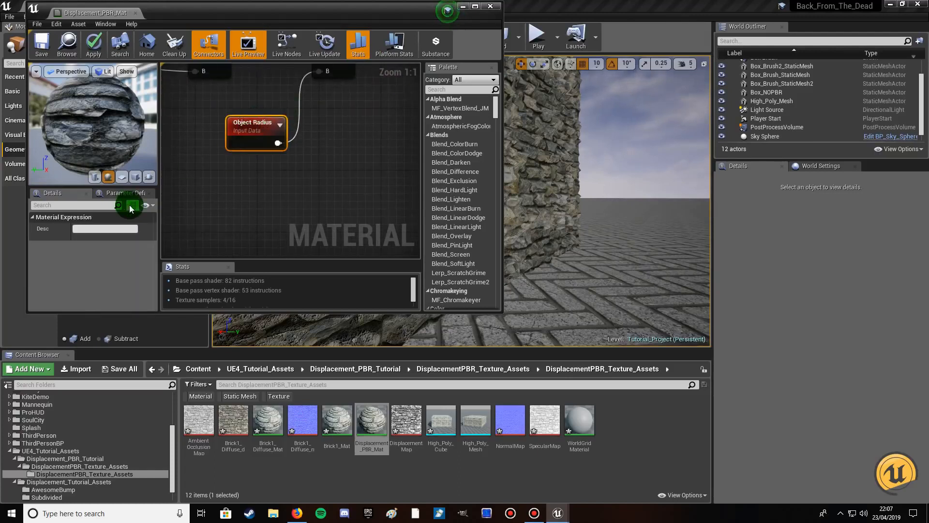
pyautogui.moveTo(167, 96); pyautogui.dragTo(300, 246, button='right')
pyautogui.moveTo(245, 224); pyautogui.dragTo(406, 171, button='right')
pyautogui.moveTo(276, 210); pyautogui.dragTo(390, 159, button='right')
pyautogui.moveTo(329, 189); pyautogui.dragTo(332, 129, button='right')
pyautogui.click(315, 145)
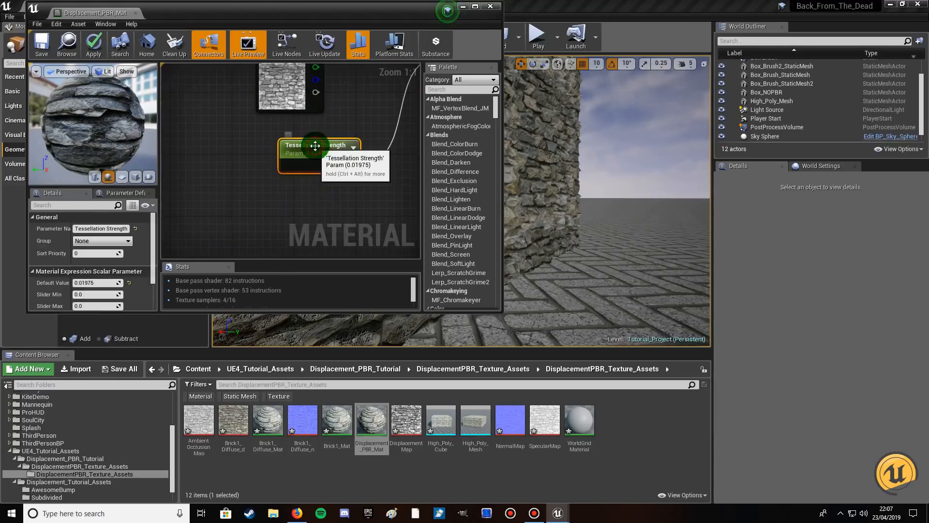
pyautogui.click(85, 282)
pyautogui.moveTo(85, 284); pyautogui.dragTo(114, 284)
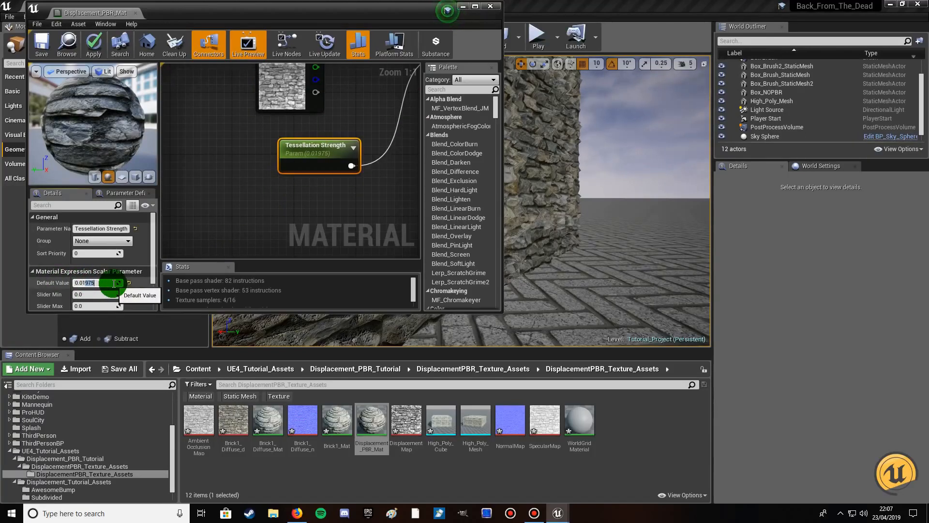
pyautogui.write('05')
pyautogui.press('Return')
pyautogui.click(553, 209)
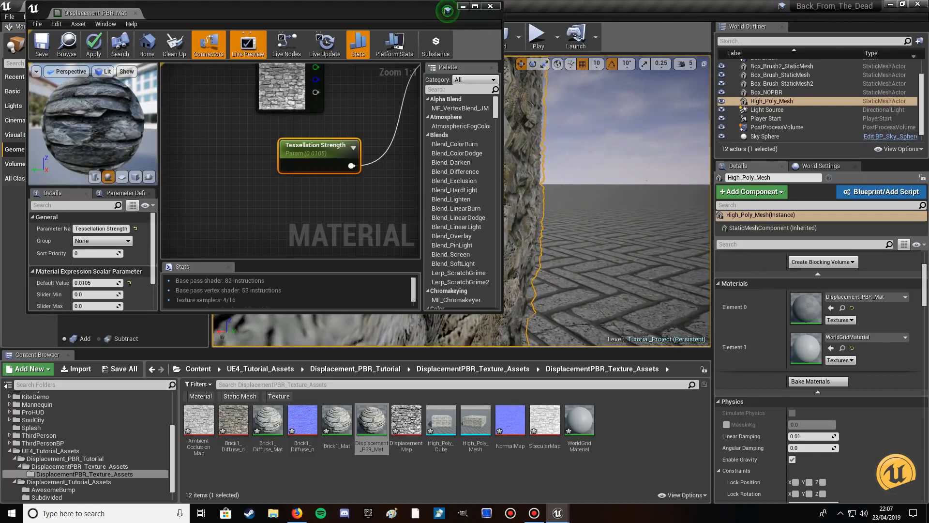
# Set the Tessellation Strength default value to 0.00725 and check the wall's edge in the level
pyautogui.click(98, 283)
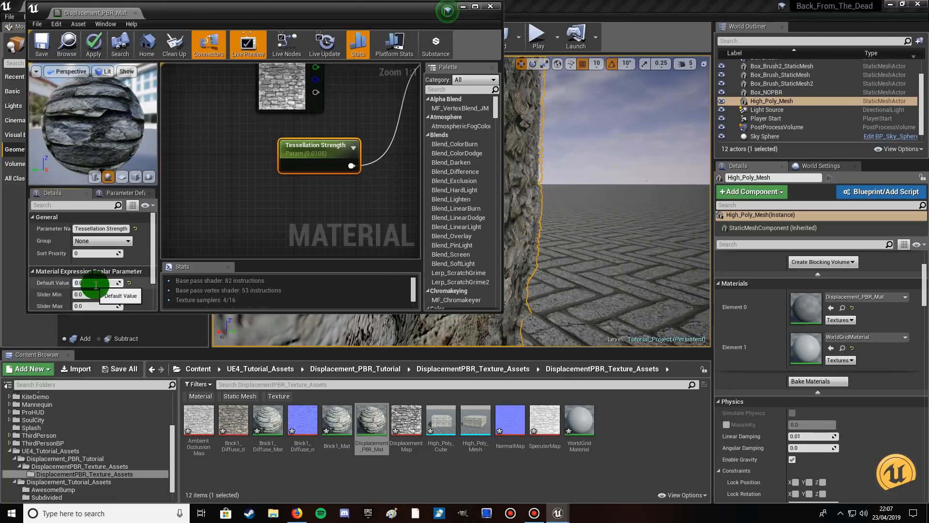
pyautogui.write('0.00725')
pyautogui.press('Return')
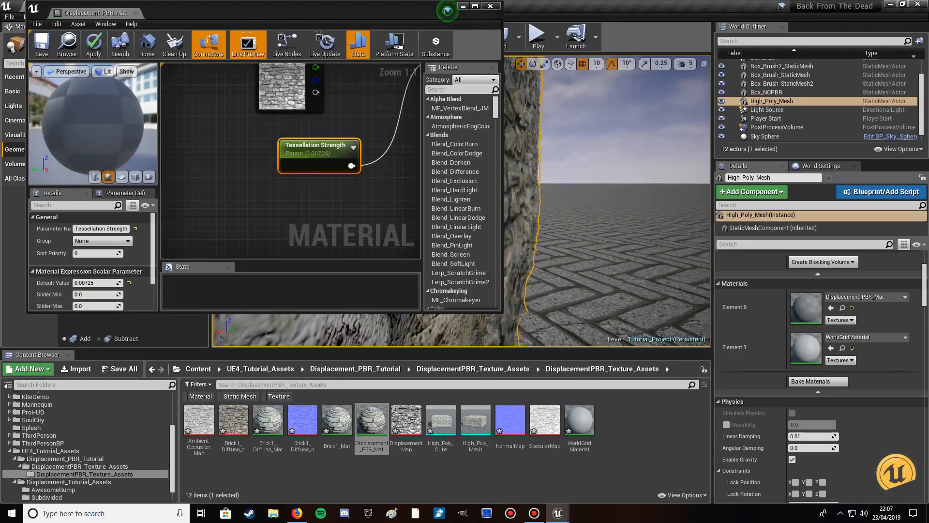
pyautogui.rightClick(542, 203)
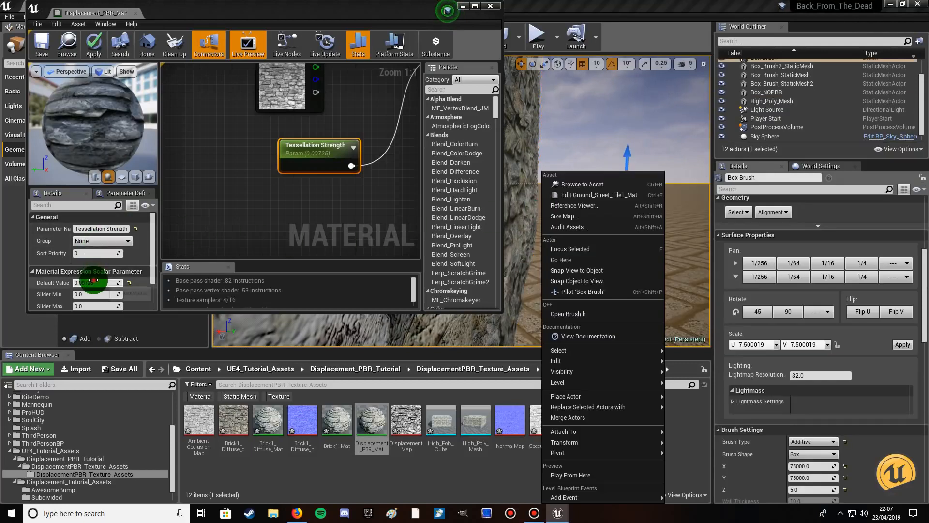
# Set the Tessellation Strength default value to 0.00855 and check the wall's edge in the level
pyautogui.click(94, 280)
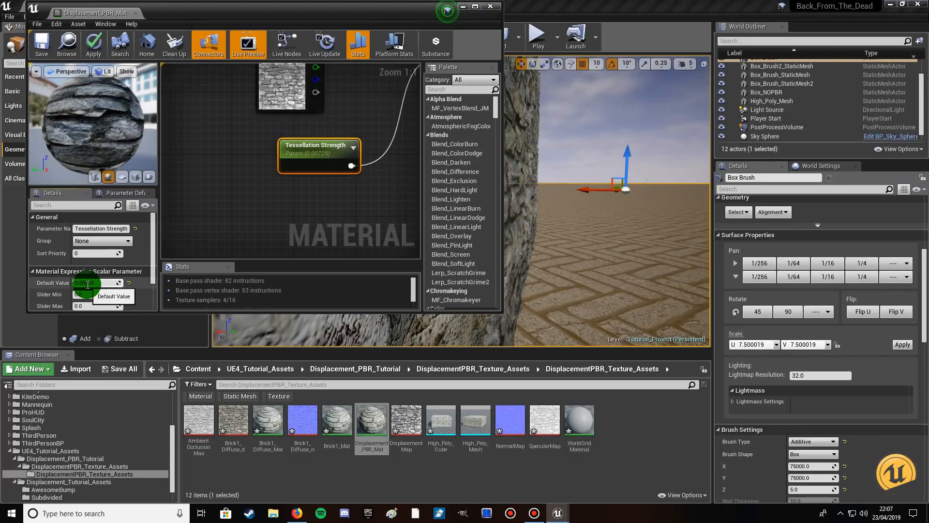
pyautogui.press('BackSpace')
pyautogui.write('8')
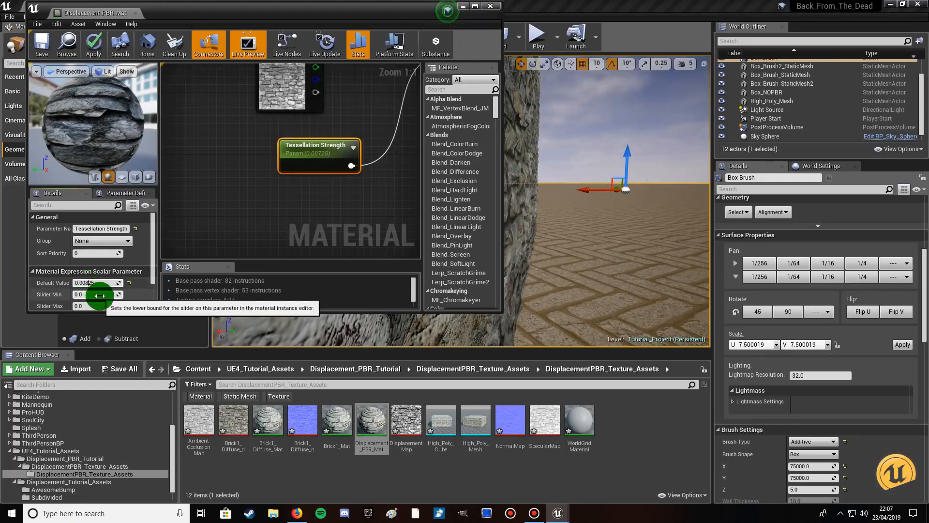
pyautogui.press('Delete')
pyautogui.click(544, 207)
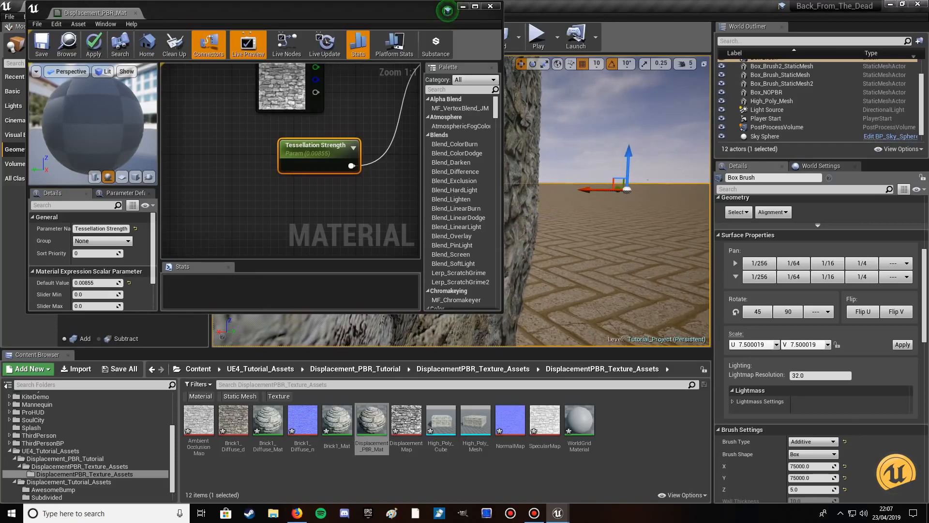
pyautogui.rightClick(541, 209)
# Set the Tessellation Strength default value to 0.00925 and check the wall's edge in the level
pyautogui.click(93, 283)
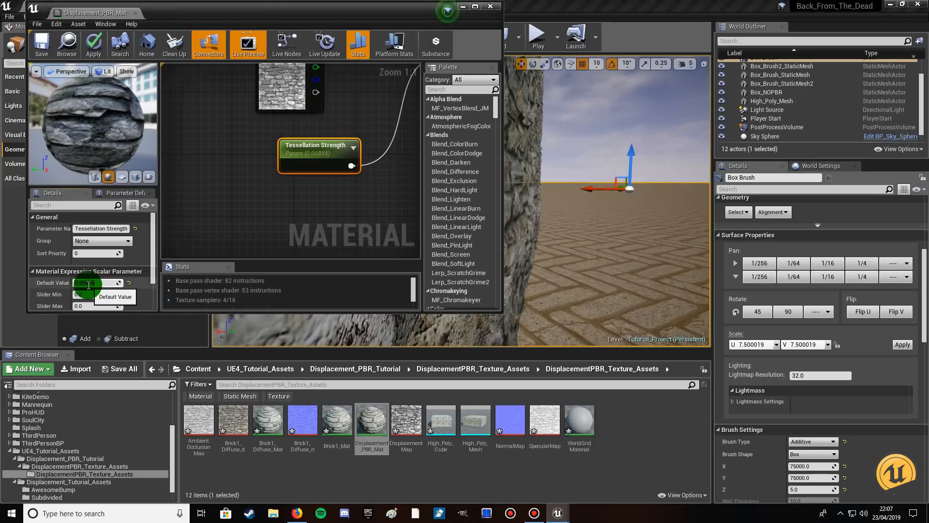
pyautogui.moveTo(87, 284); pyautogui.dragTo(116, 292)
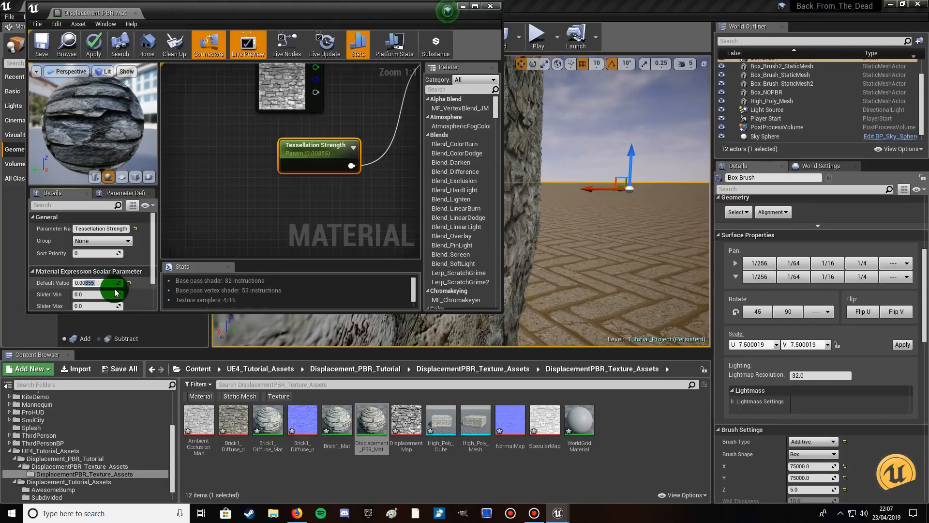
pyautogui.write('925')
pyautogui.press('Return')
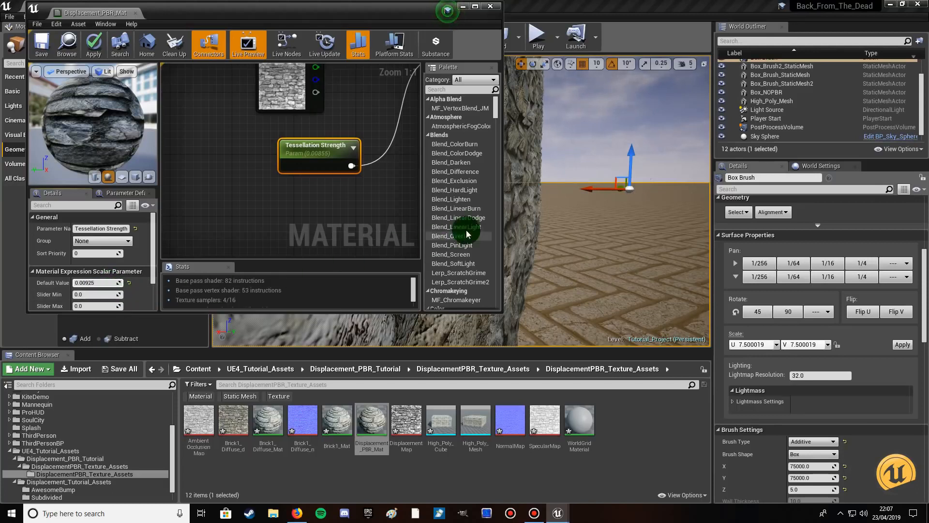
pyautogui.moveTo(544, 213)
pyautogui.mouseDown(button='right')
pyautogui.moveTo(551, 217)
pyautogui.moveTo(537, 216)
pyautogui.mouseUp(button='right')
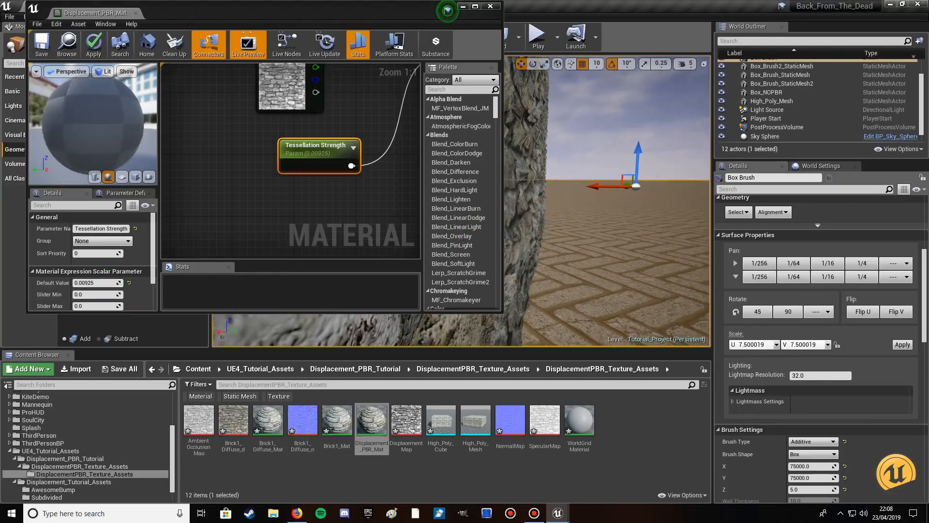
# Set the Tessellation Strength parameter's default value to 0.008795 and select the High_Poly_Mesh wall to check its edge
pyautogui.click(96, 283)
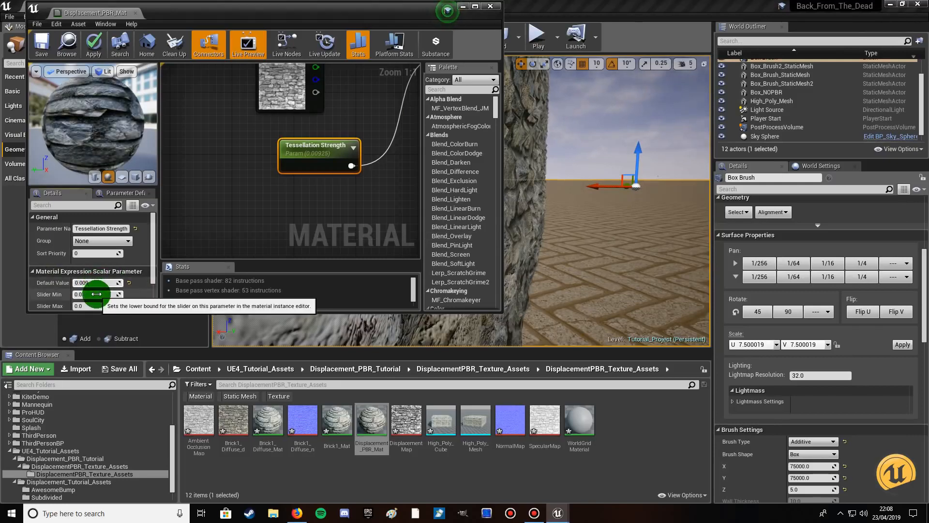
pyautogui.press('BackSpace')
pyautogui.write('8')
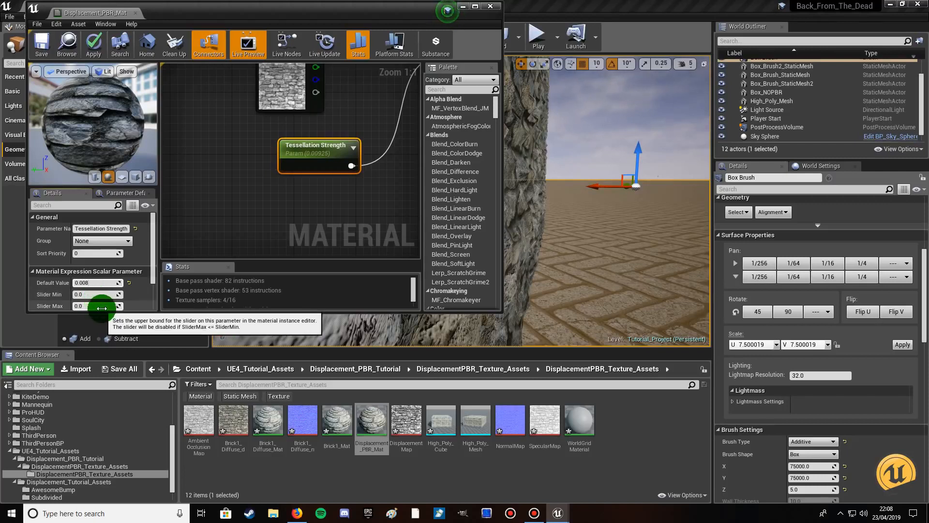
pyautogui.write('795')
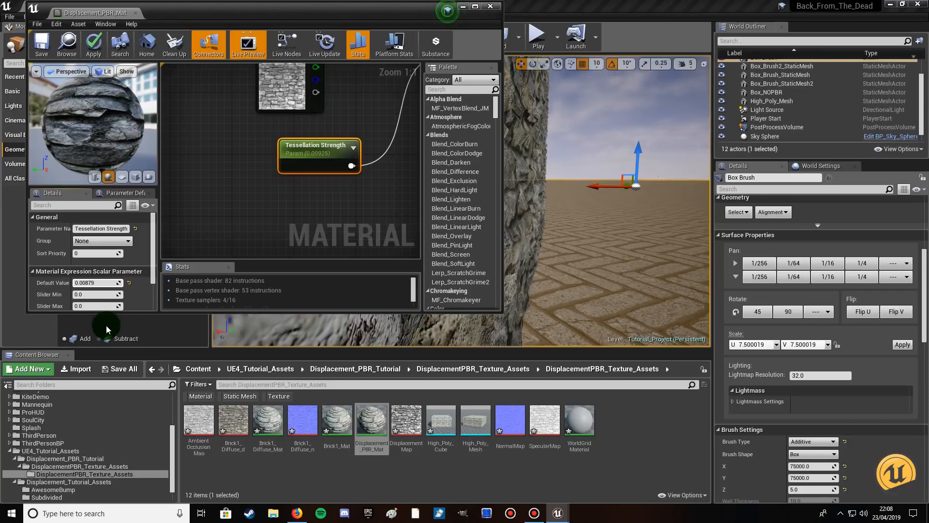
pyautogui.click(534, 222)
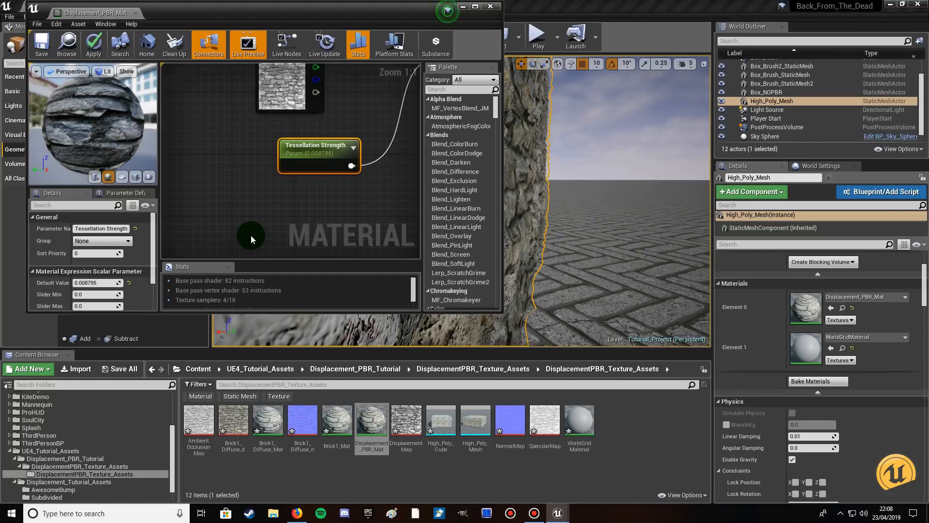
# Locate the Tessellation Amount parameter in the material graph and select it to review its default value
pyautogui.moveTo(279, 215); pyautogui.dragTo(87, 240, button='right')
pyautogui.moveTo(322, 128); pyautogui.dragTo(0, 310, button='right')
pyautogui.moveTo(329, 168); pyautogui.dragTo(198, 222, button='right')
pyautogui.moveTo(203, 170); pyautogui.dragTo(346, 256, button='right')
pyautogui.click(224, 141)
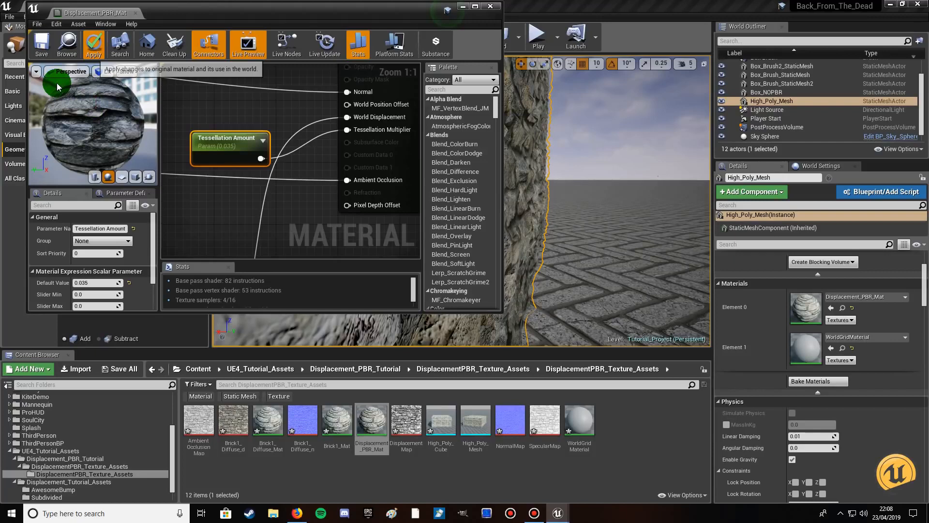
# Save the Displacement_PBR_Mat material, return to the level and save all modified project assets
pyautogui.click(42, 44)
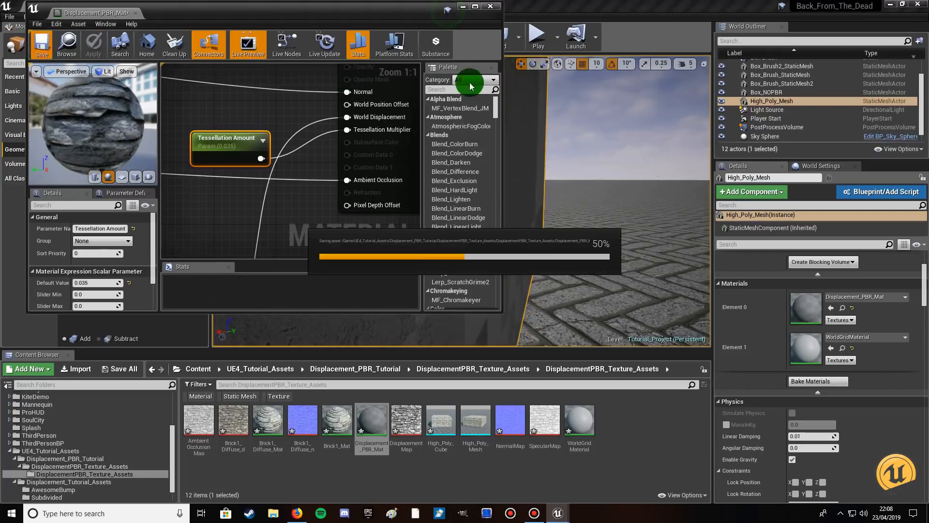
pyautogui.click(167, 339)
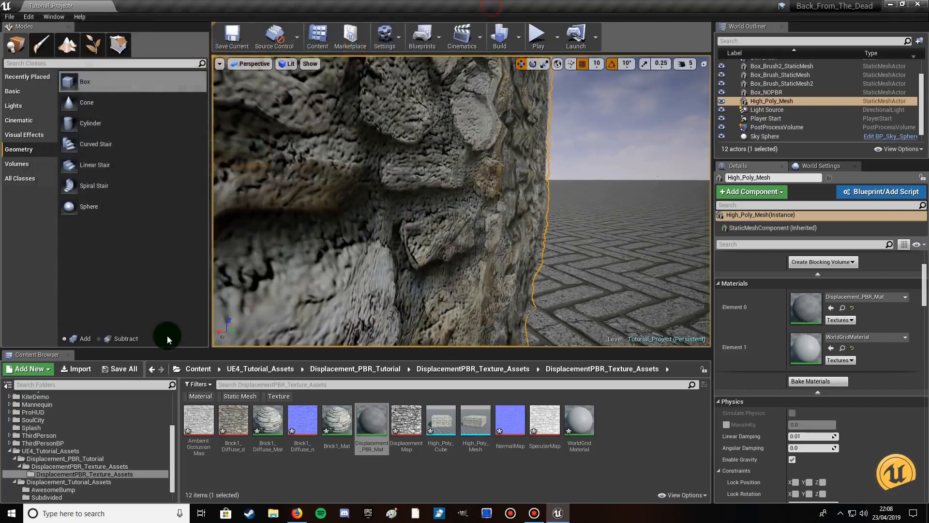
pyautogui.click(119, 369)
pyautogui.click(561, 345)
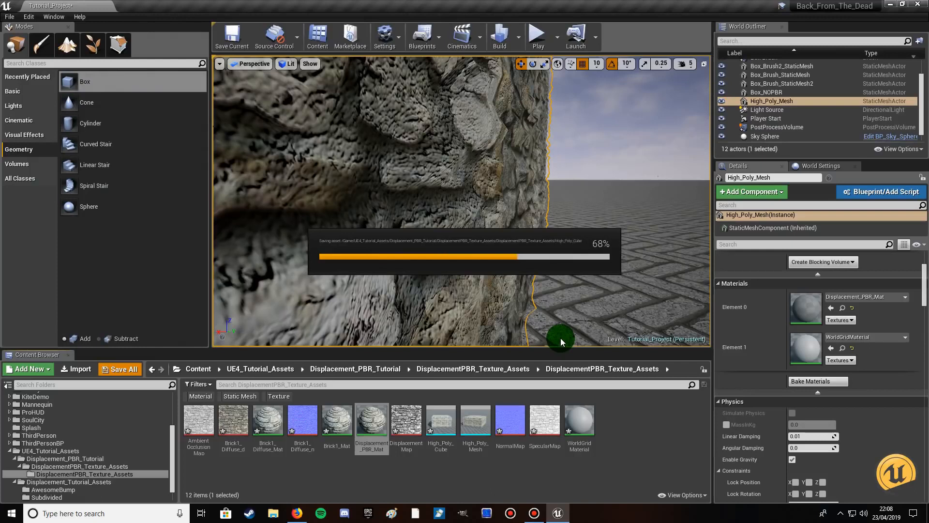
# Play the level and walk around the stone wall to examine its displacement from a distance, up close and along its edges
pyautogui.click(537, 36)
pyautogui.click(377, 224)
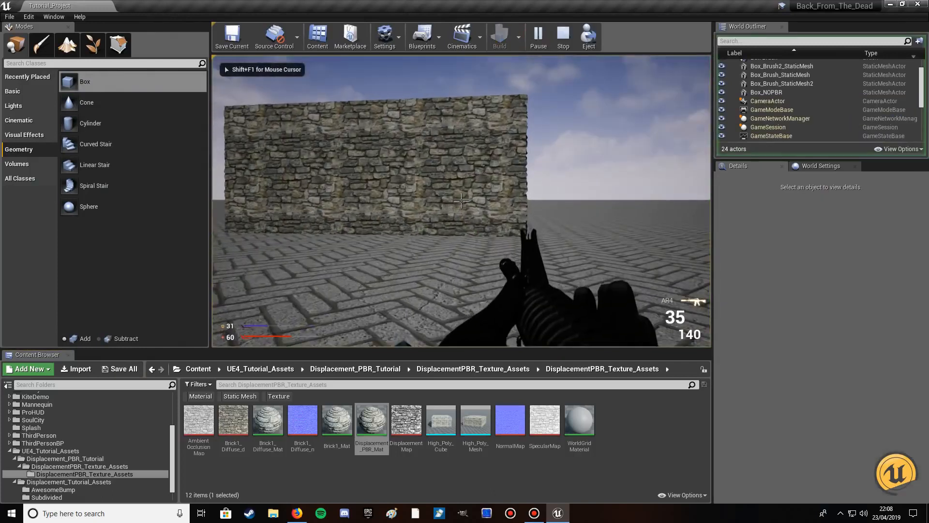
pyautogui.press('w')
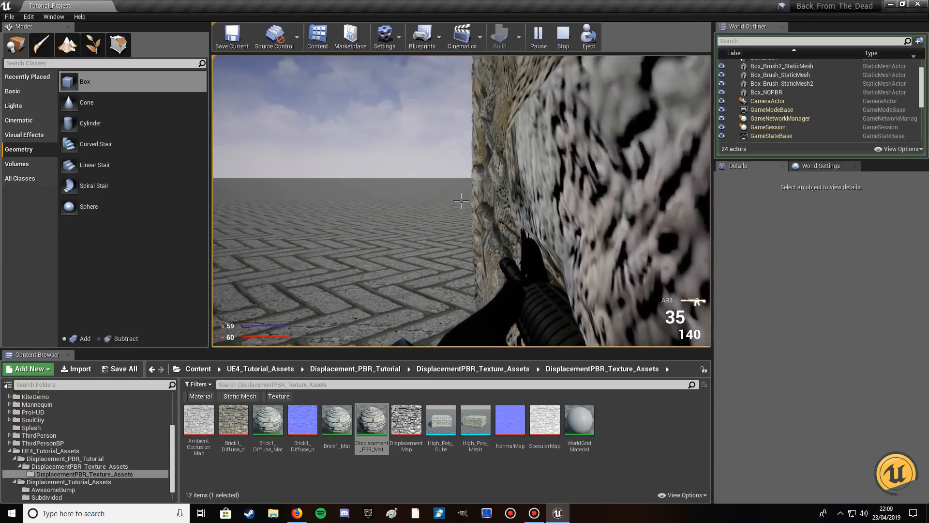
pyautogui.press('s')
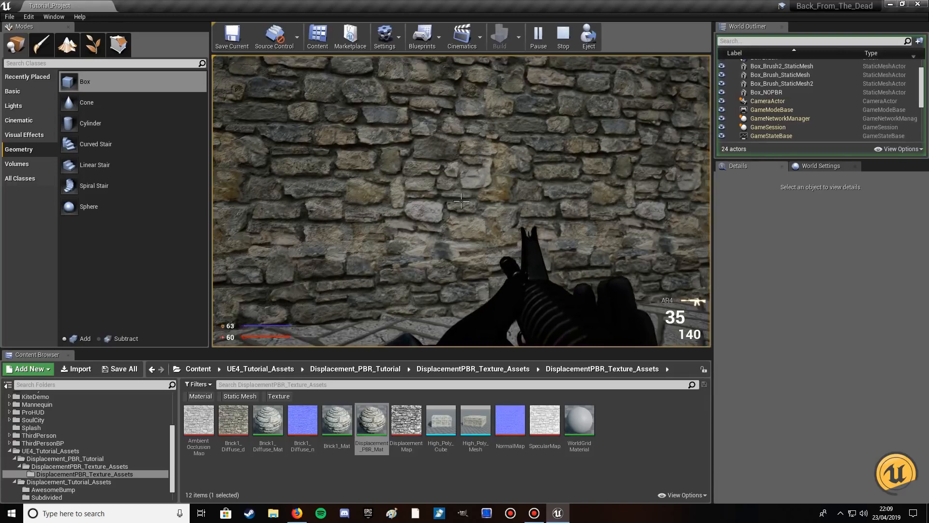
pyautogui.press('w')
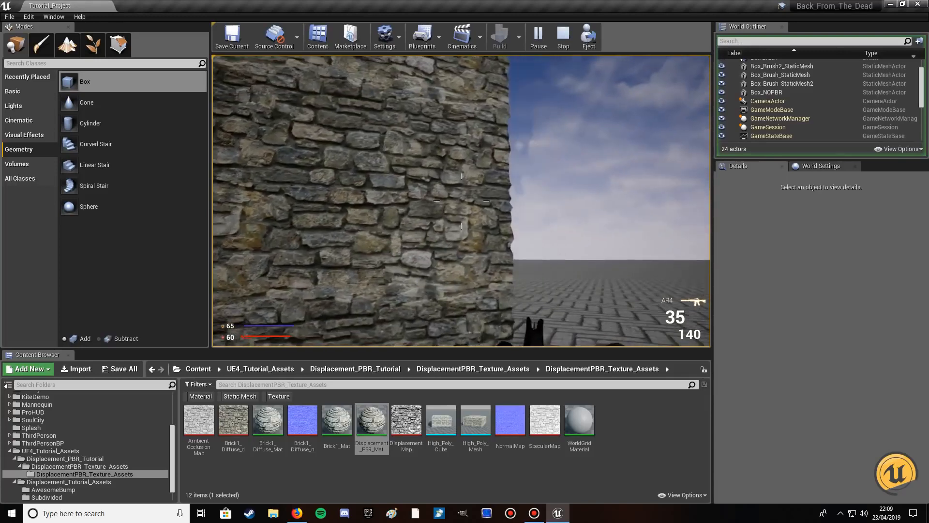